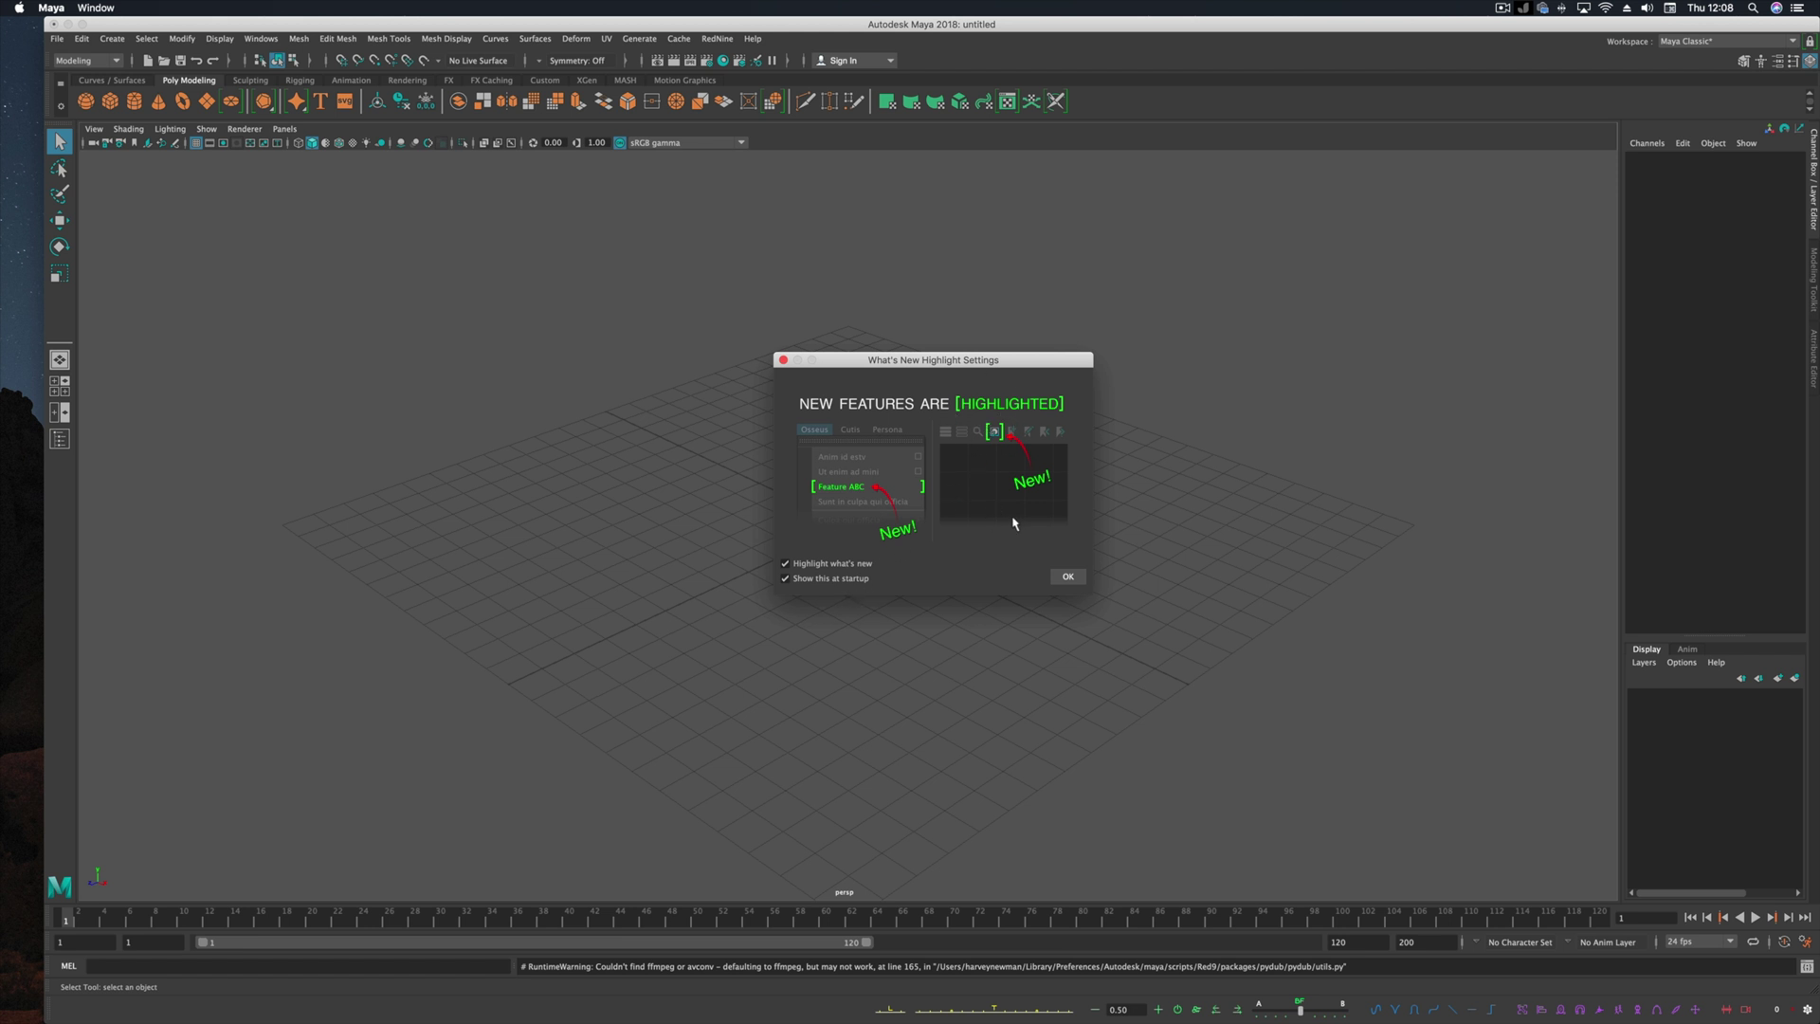
Step: Uncheck 'Show this at startup' in the What's New Highlight Settings dialog
click(823, 578)
Step: Close the What's New dialog with OK and choose the Animation workspace from the Workspace list
click(1068, 576)
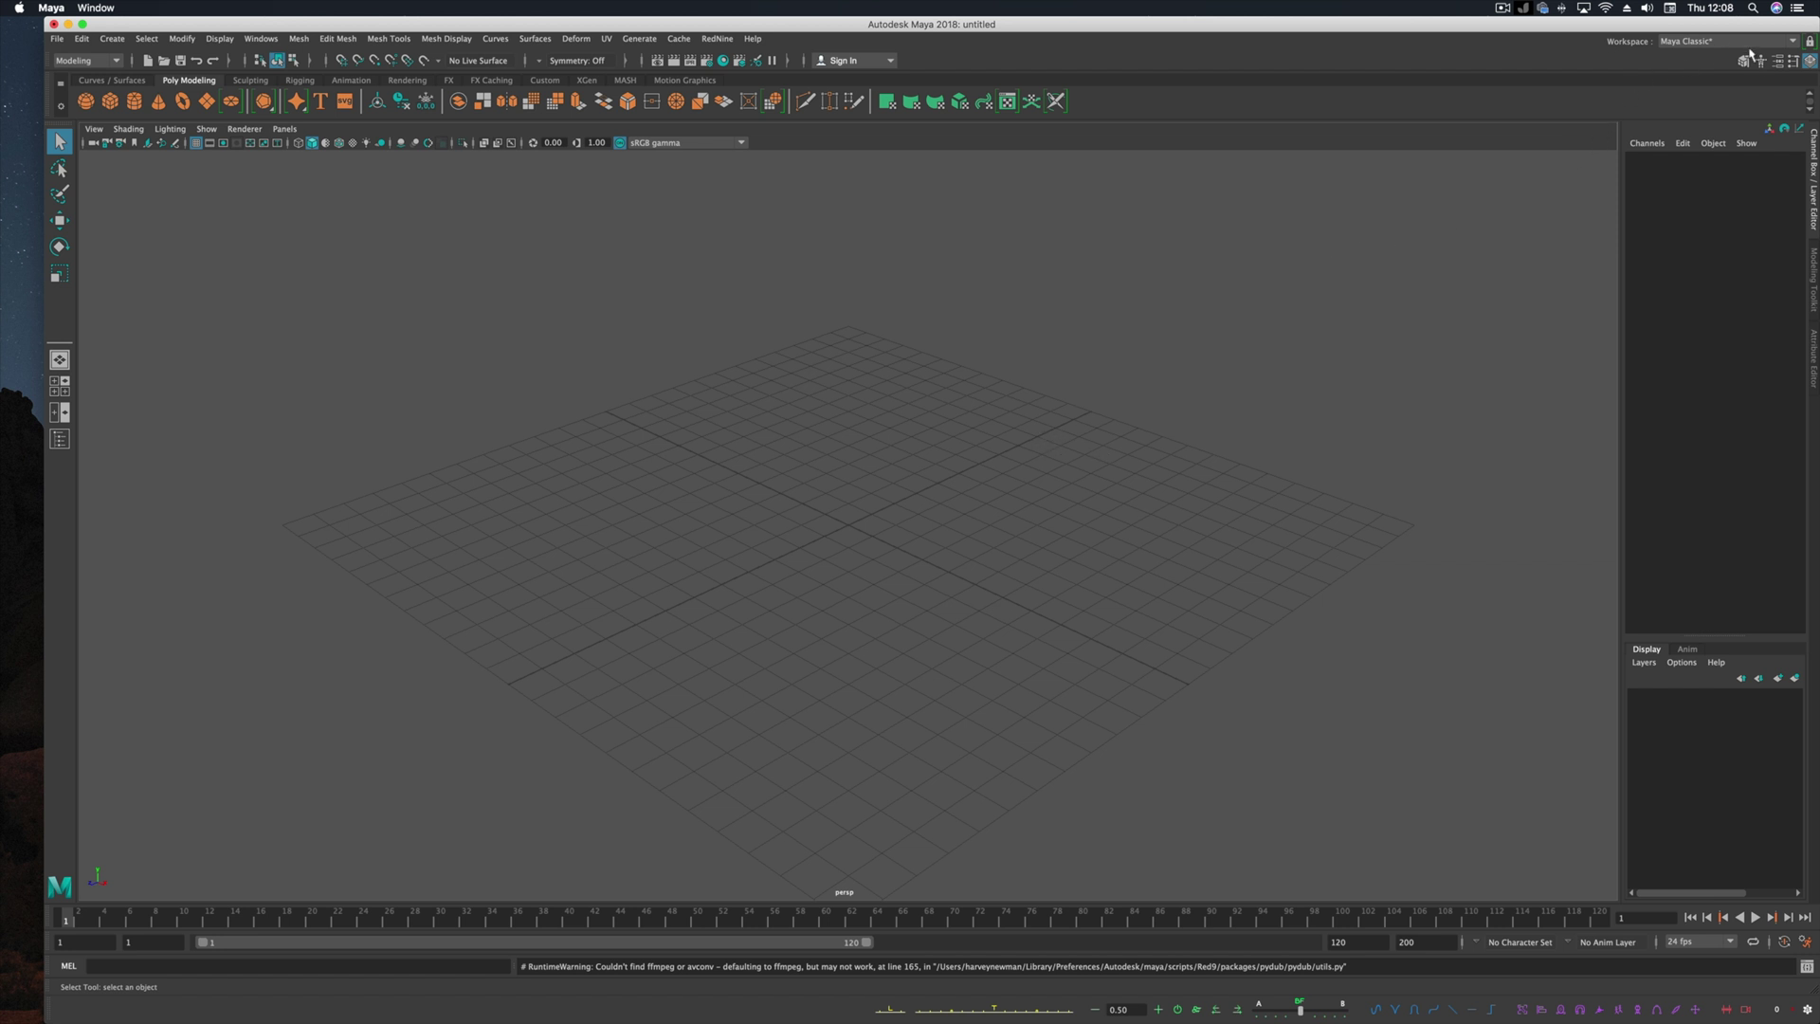
click(1791, 42)
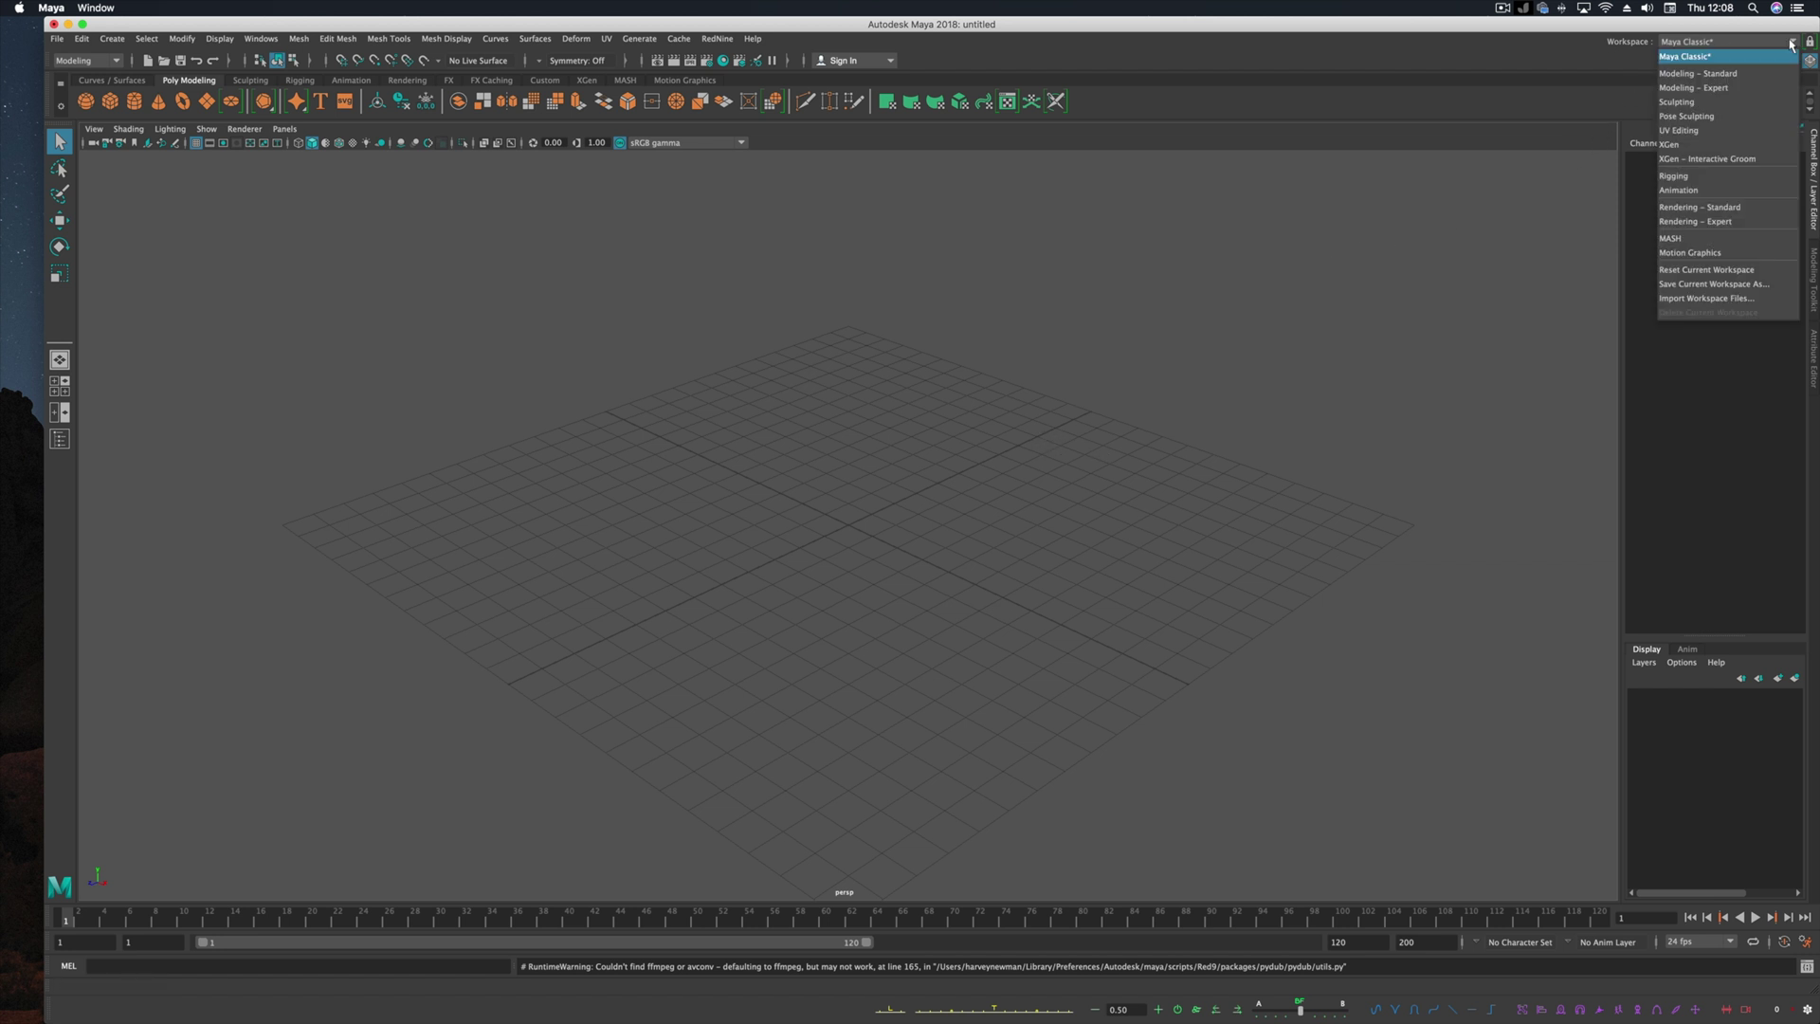
click(1687, 36)
click(1717, 45)
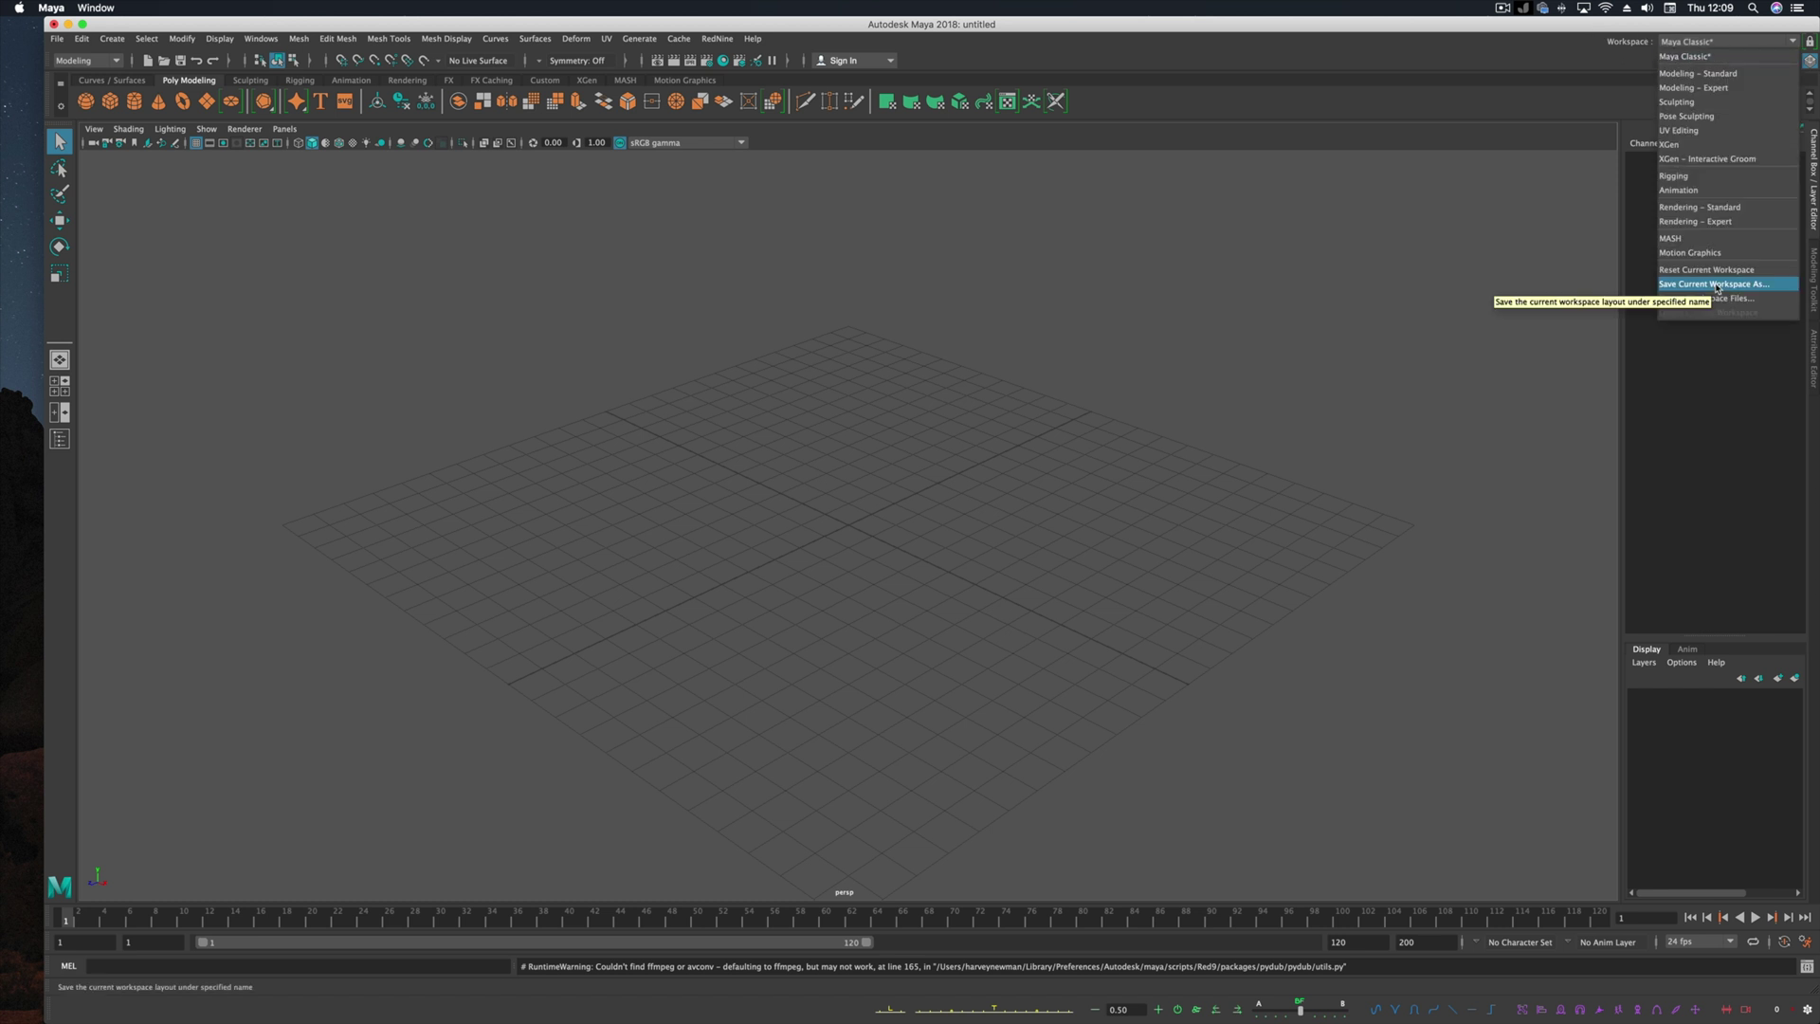
click(1694, 192)
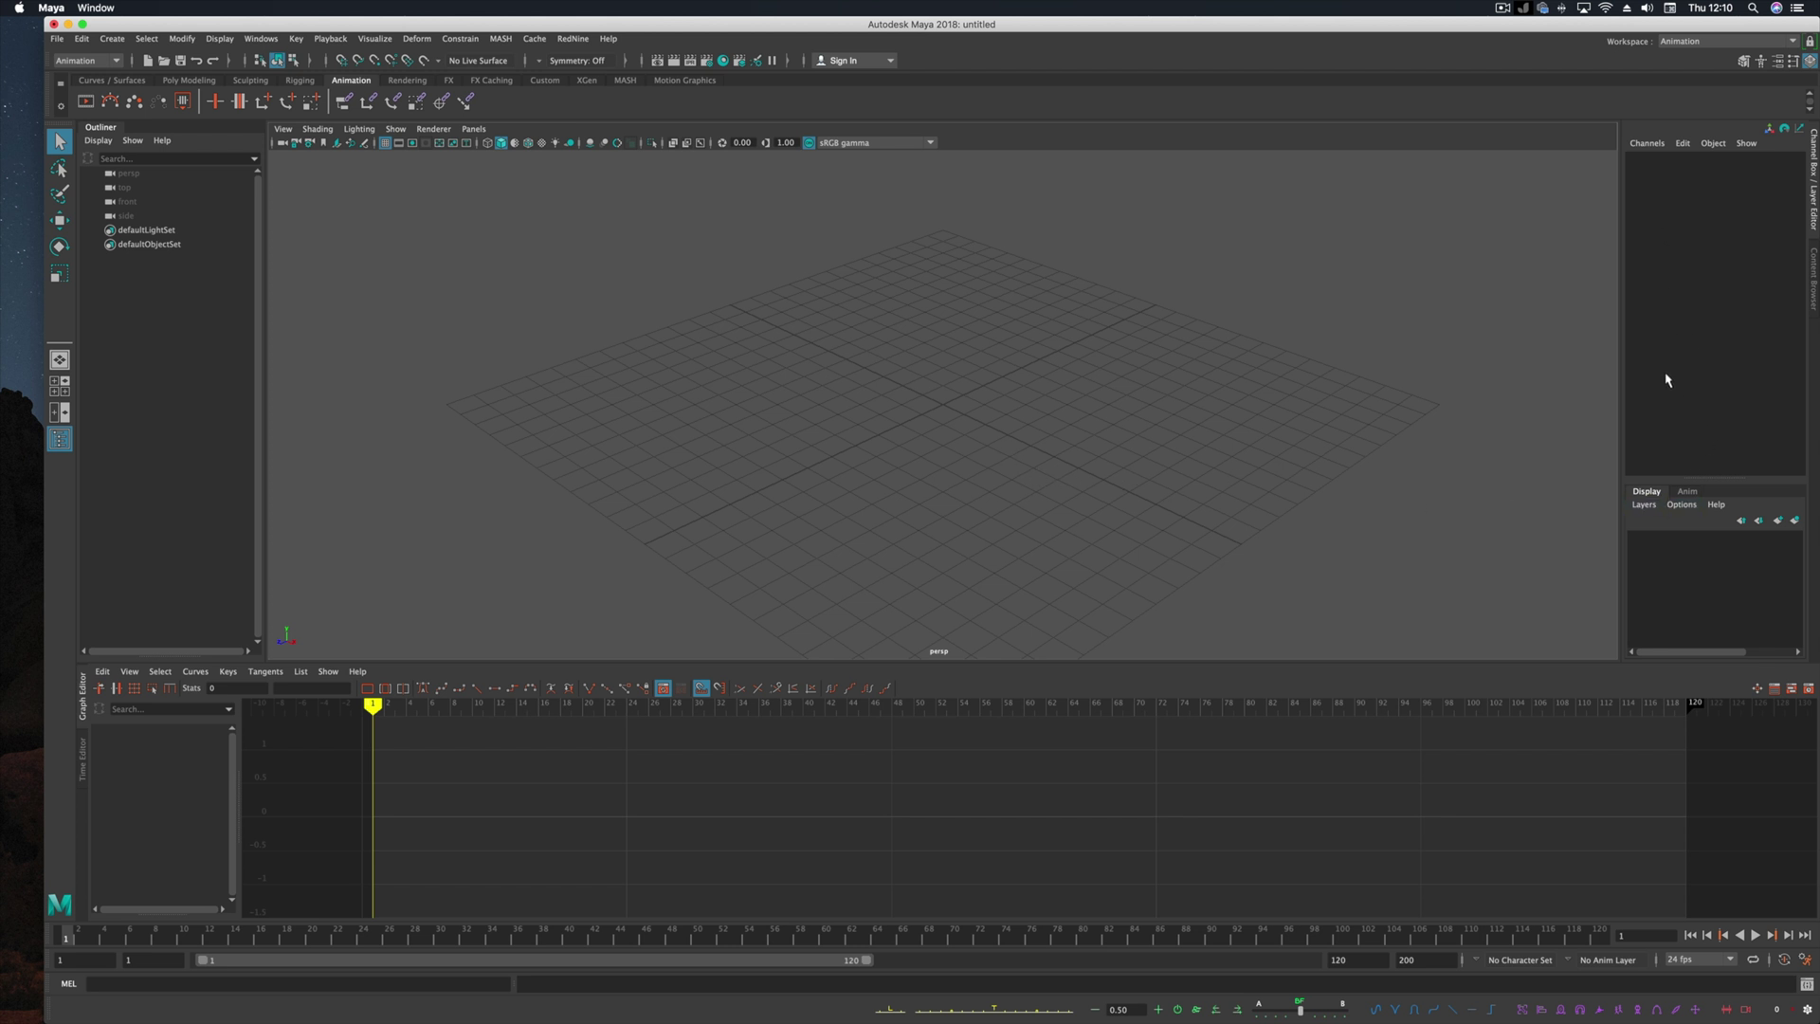
Step: Toggle the Channel Box and Content Browser side panels, leaving both collapsed
click(1813, 195)
click(1814, 190)
click(1810, 228)
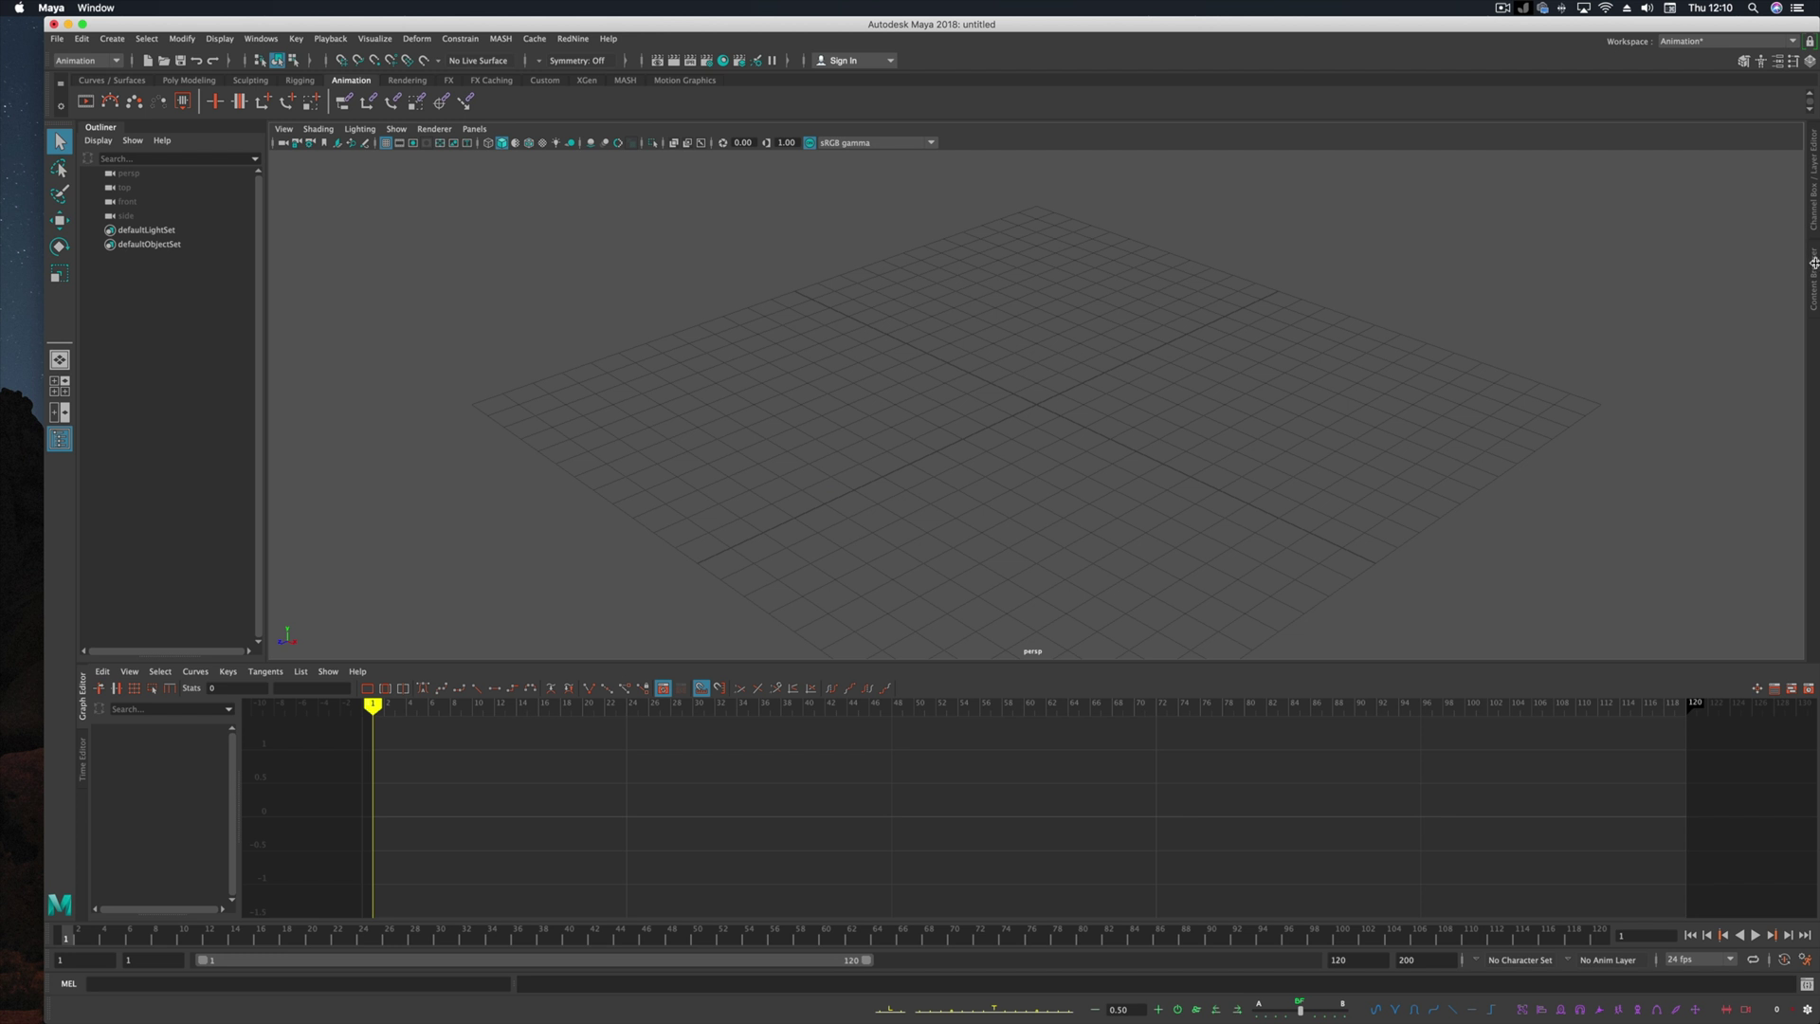
click(1813, 266)
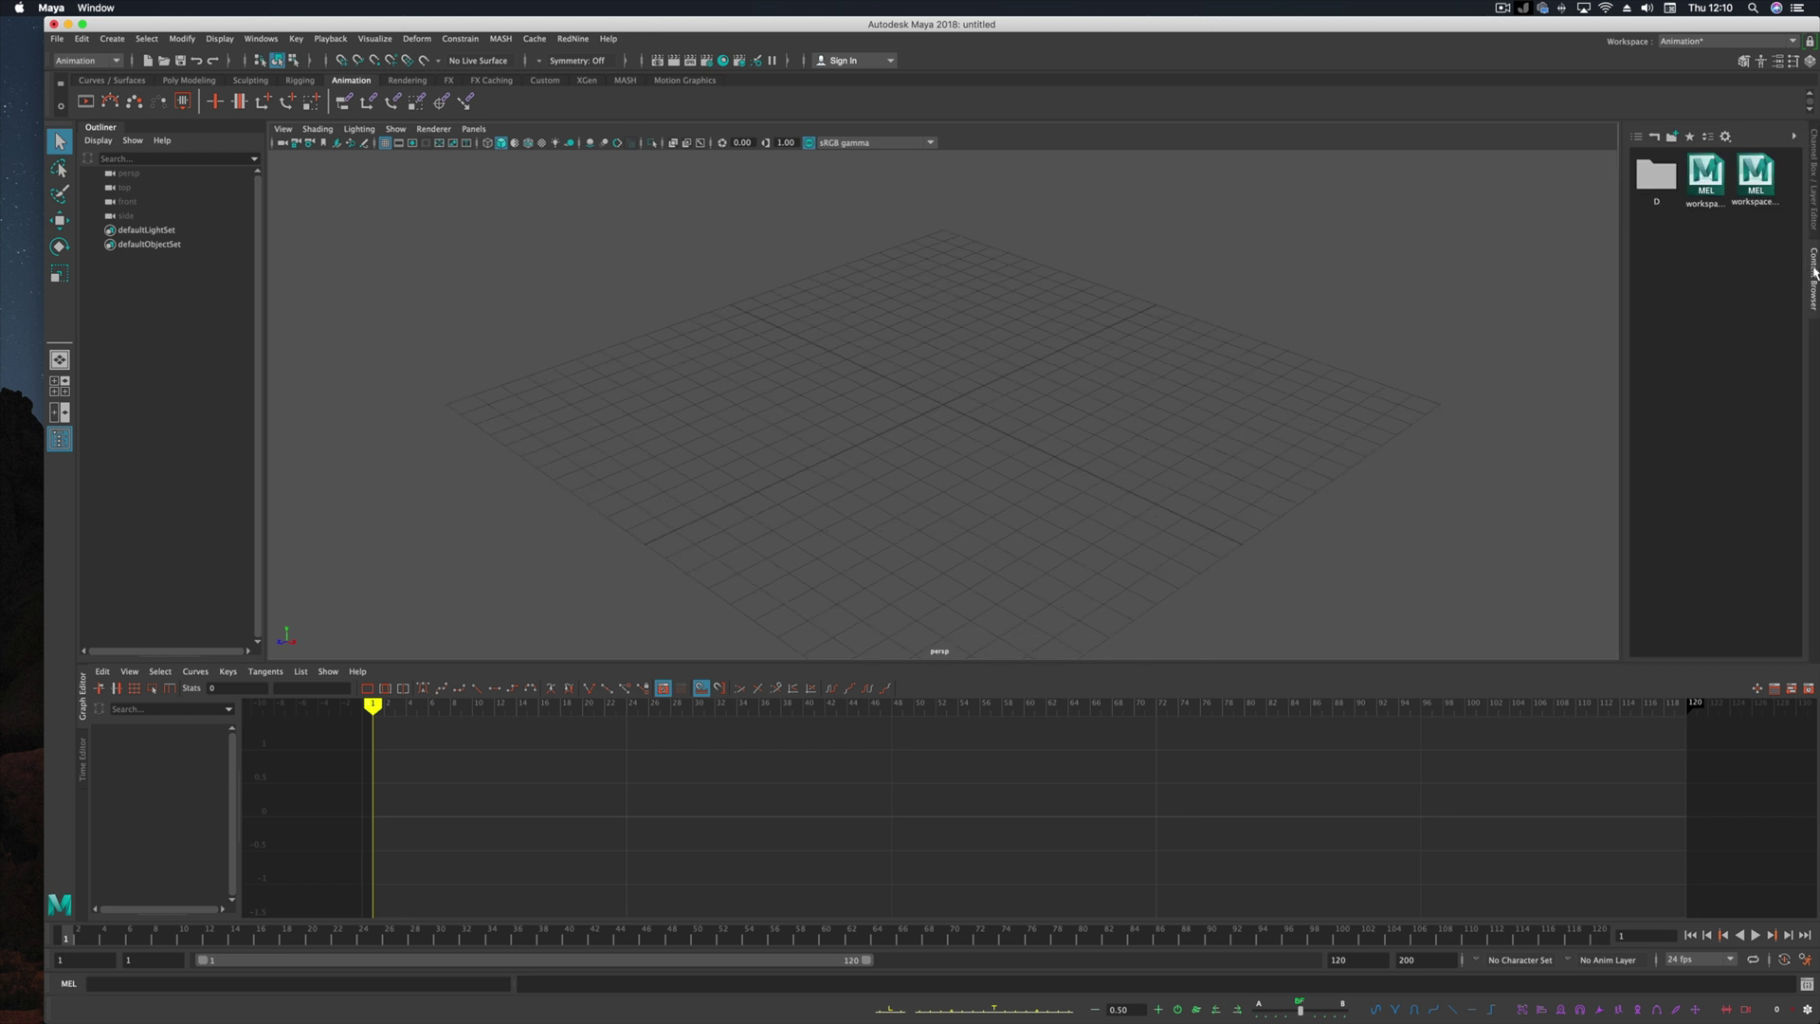
click(1813, 271)
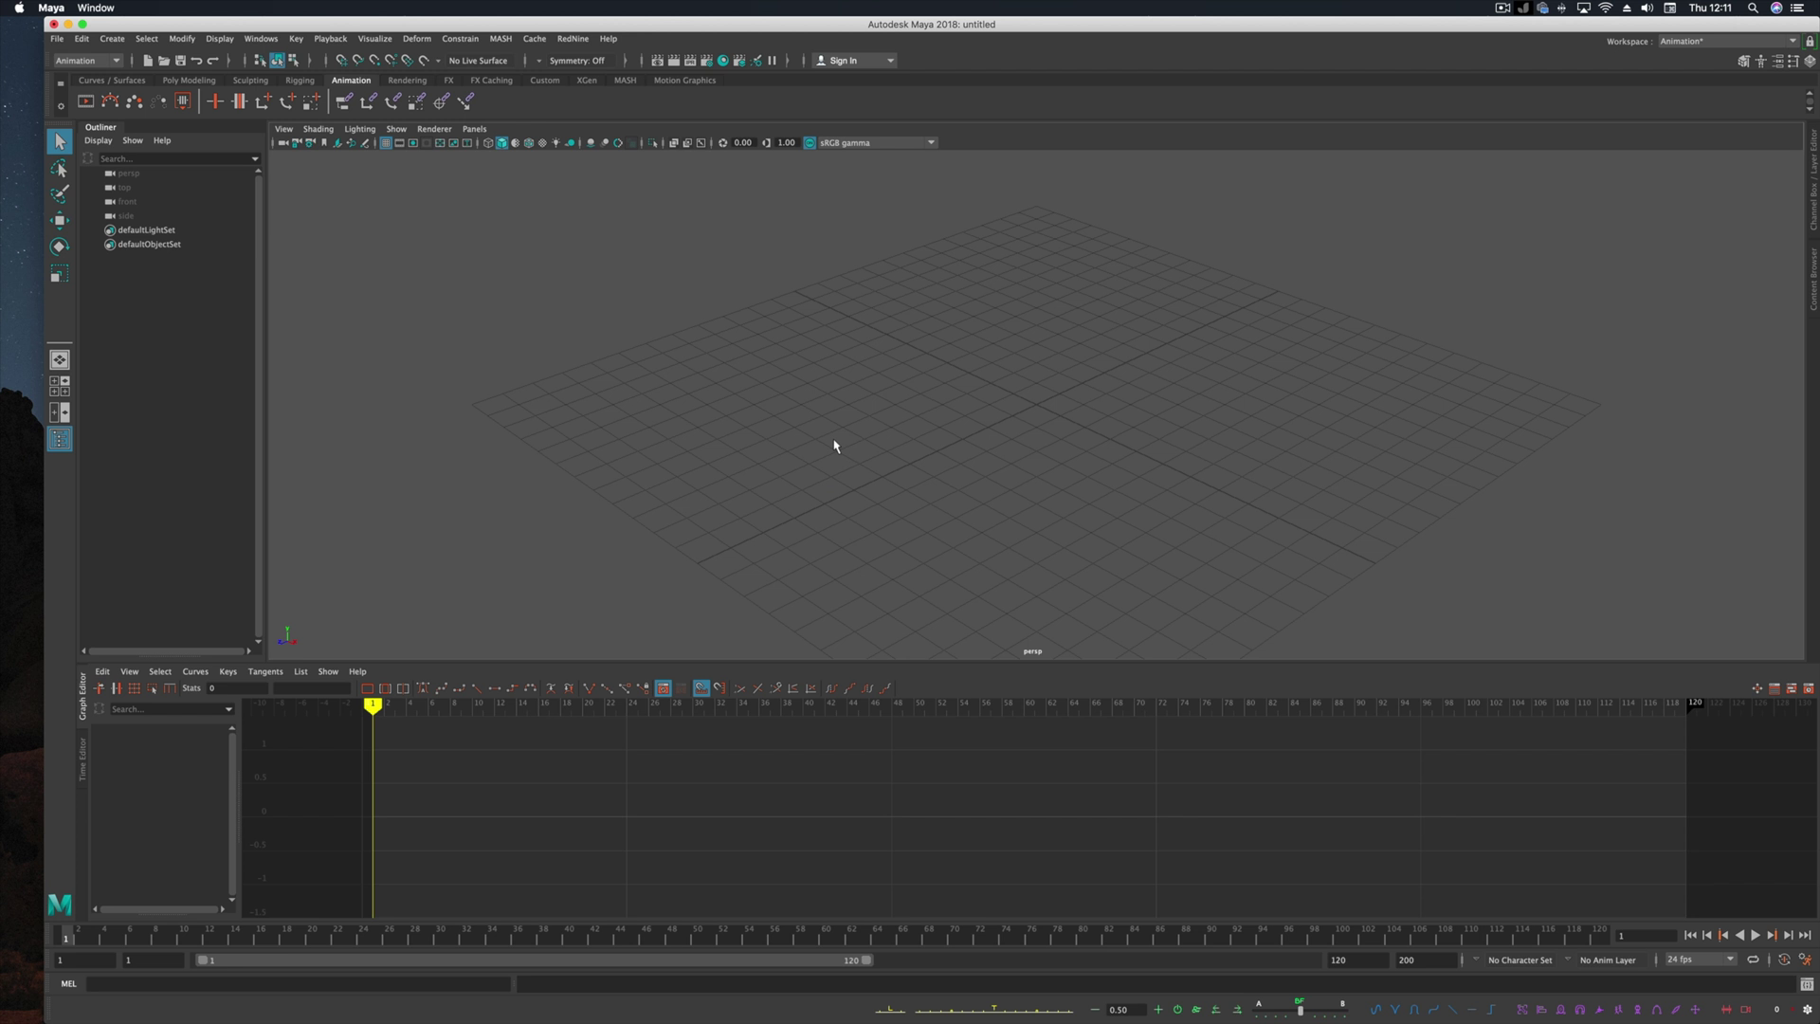
click(1730, 42)
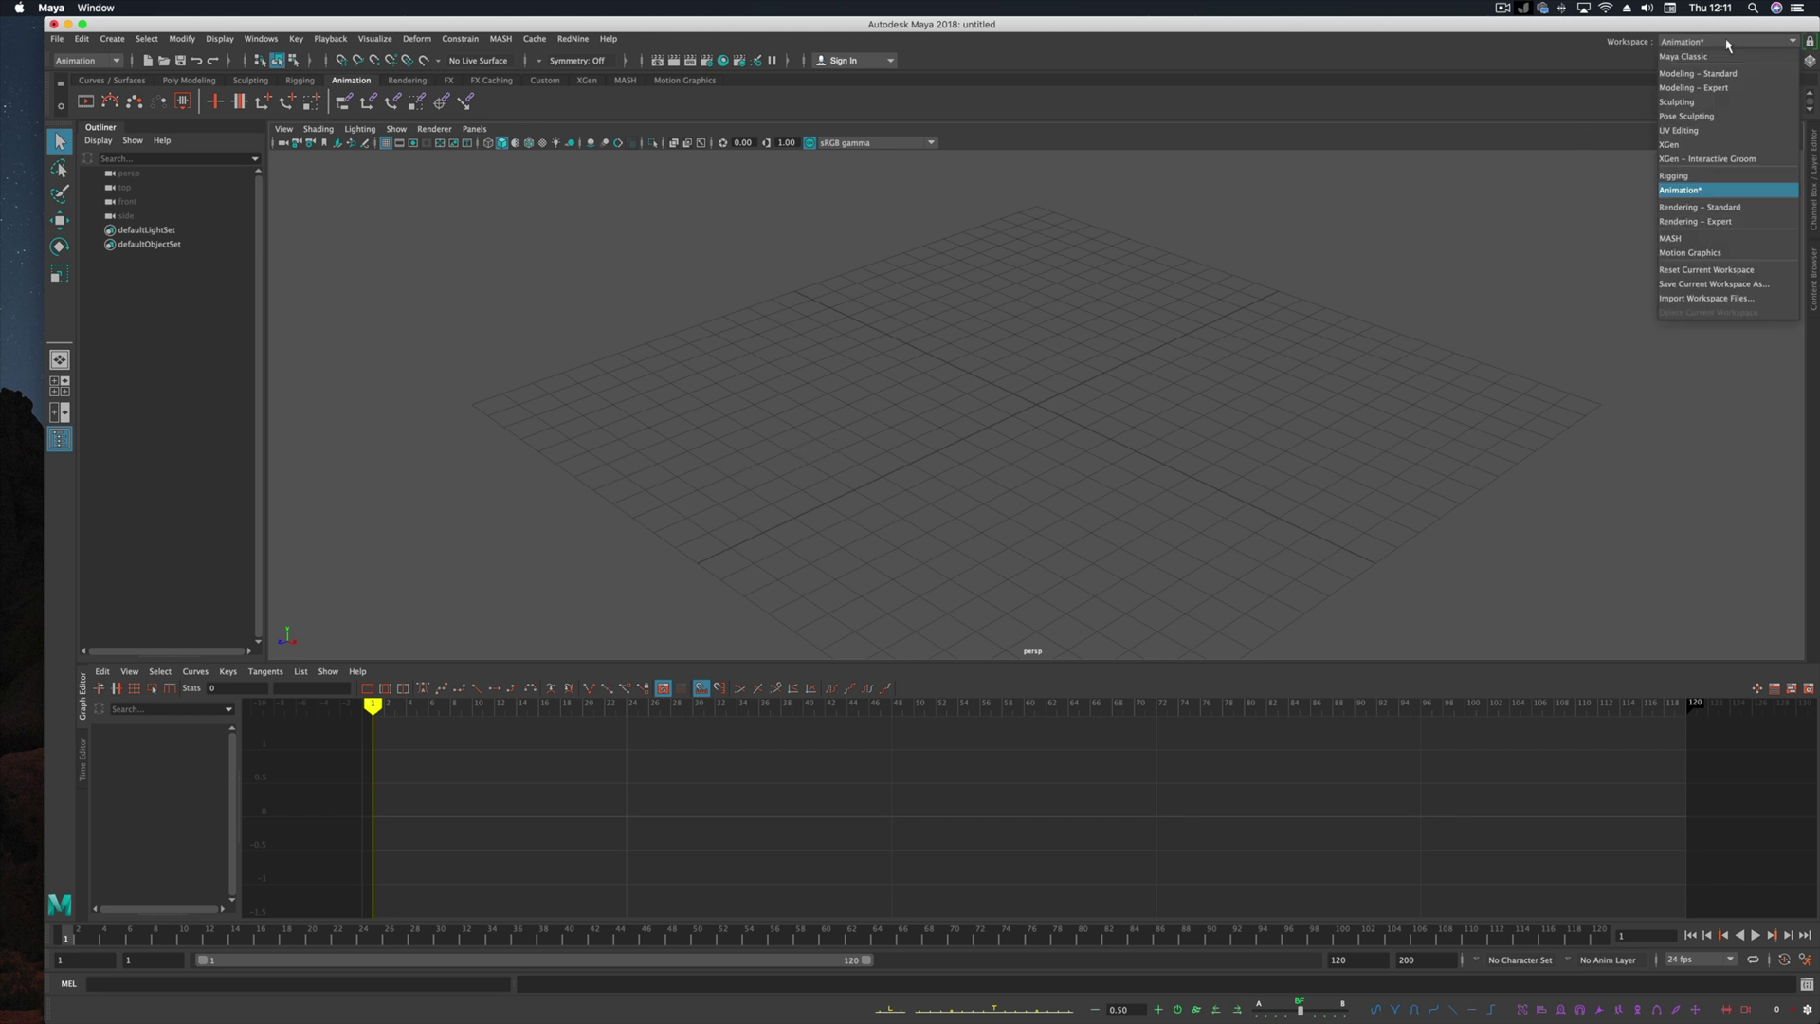
Step: Choose Maya Classic from the Workspace list to restore the single perspective viewport
click(1714, 59)
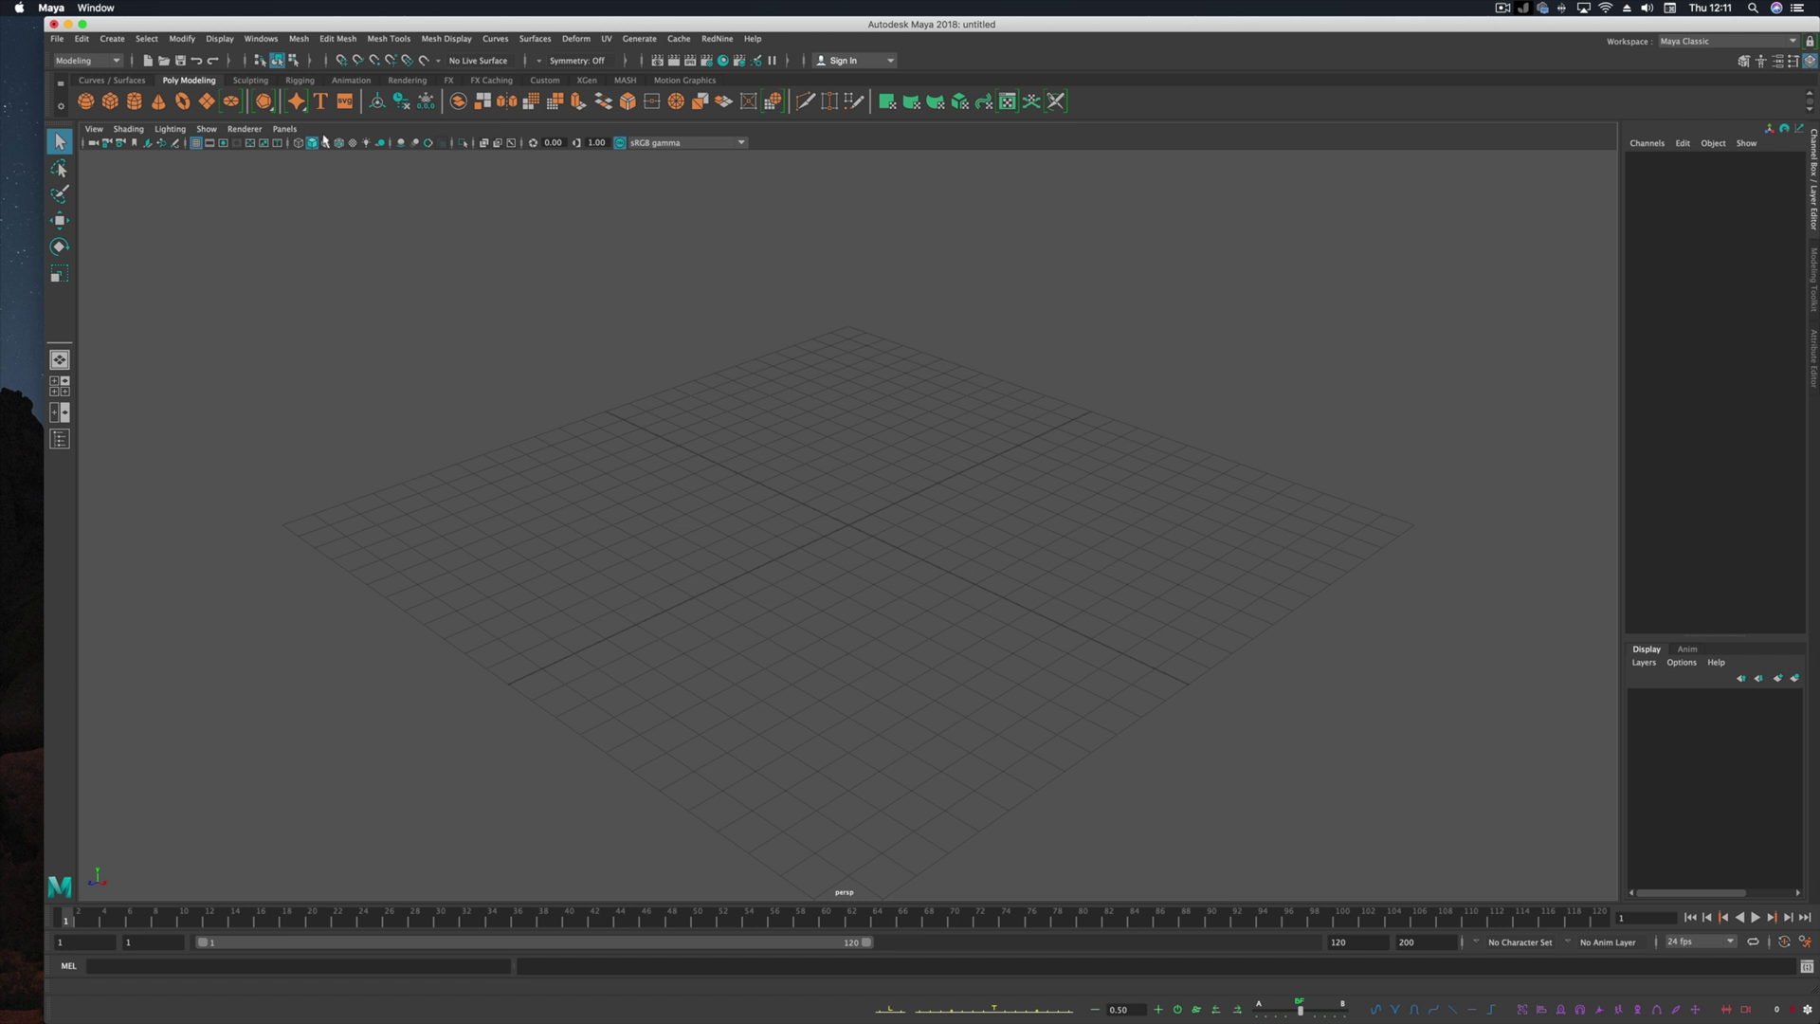
Step: In the Shelf Editor, delete the Curves / Surfaces and Poly Modeling shelves
click(60, 106)
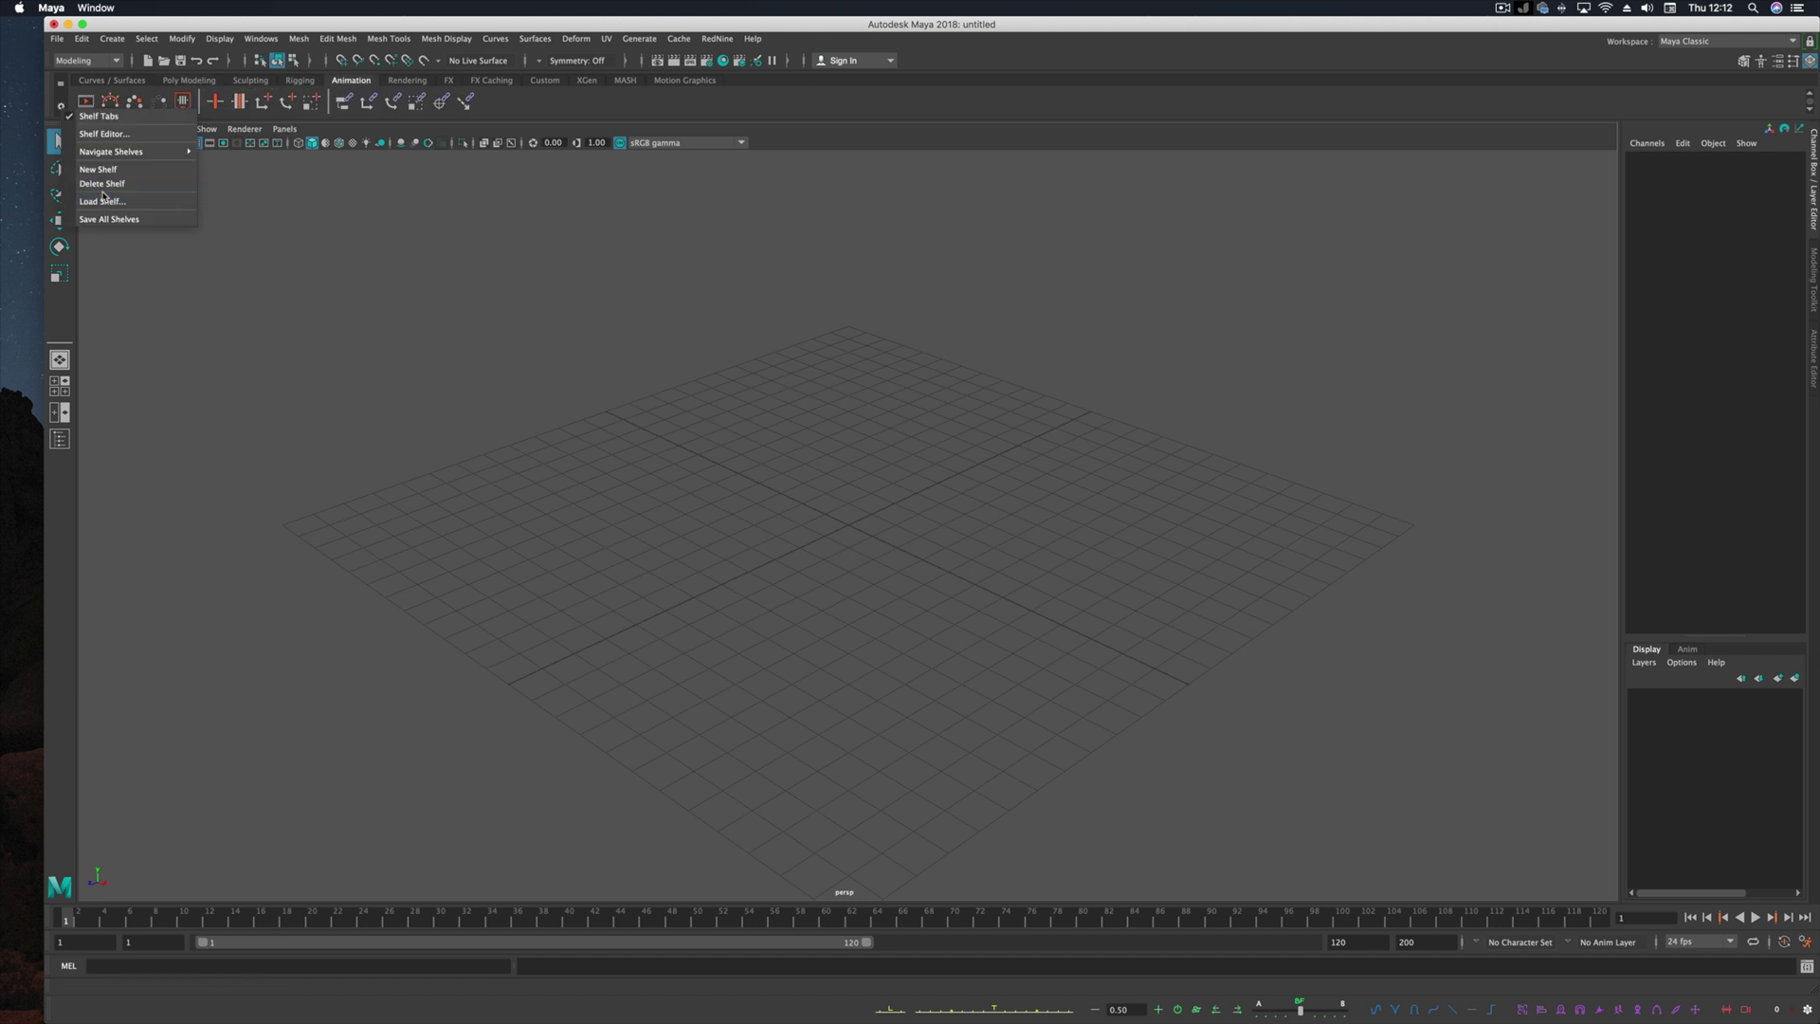
click(105, 134)
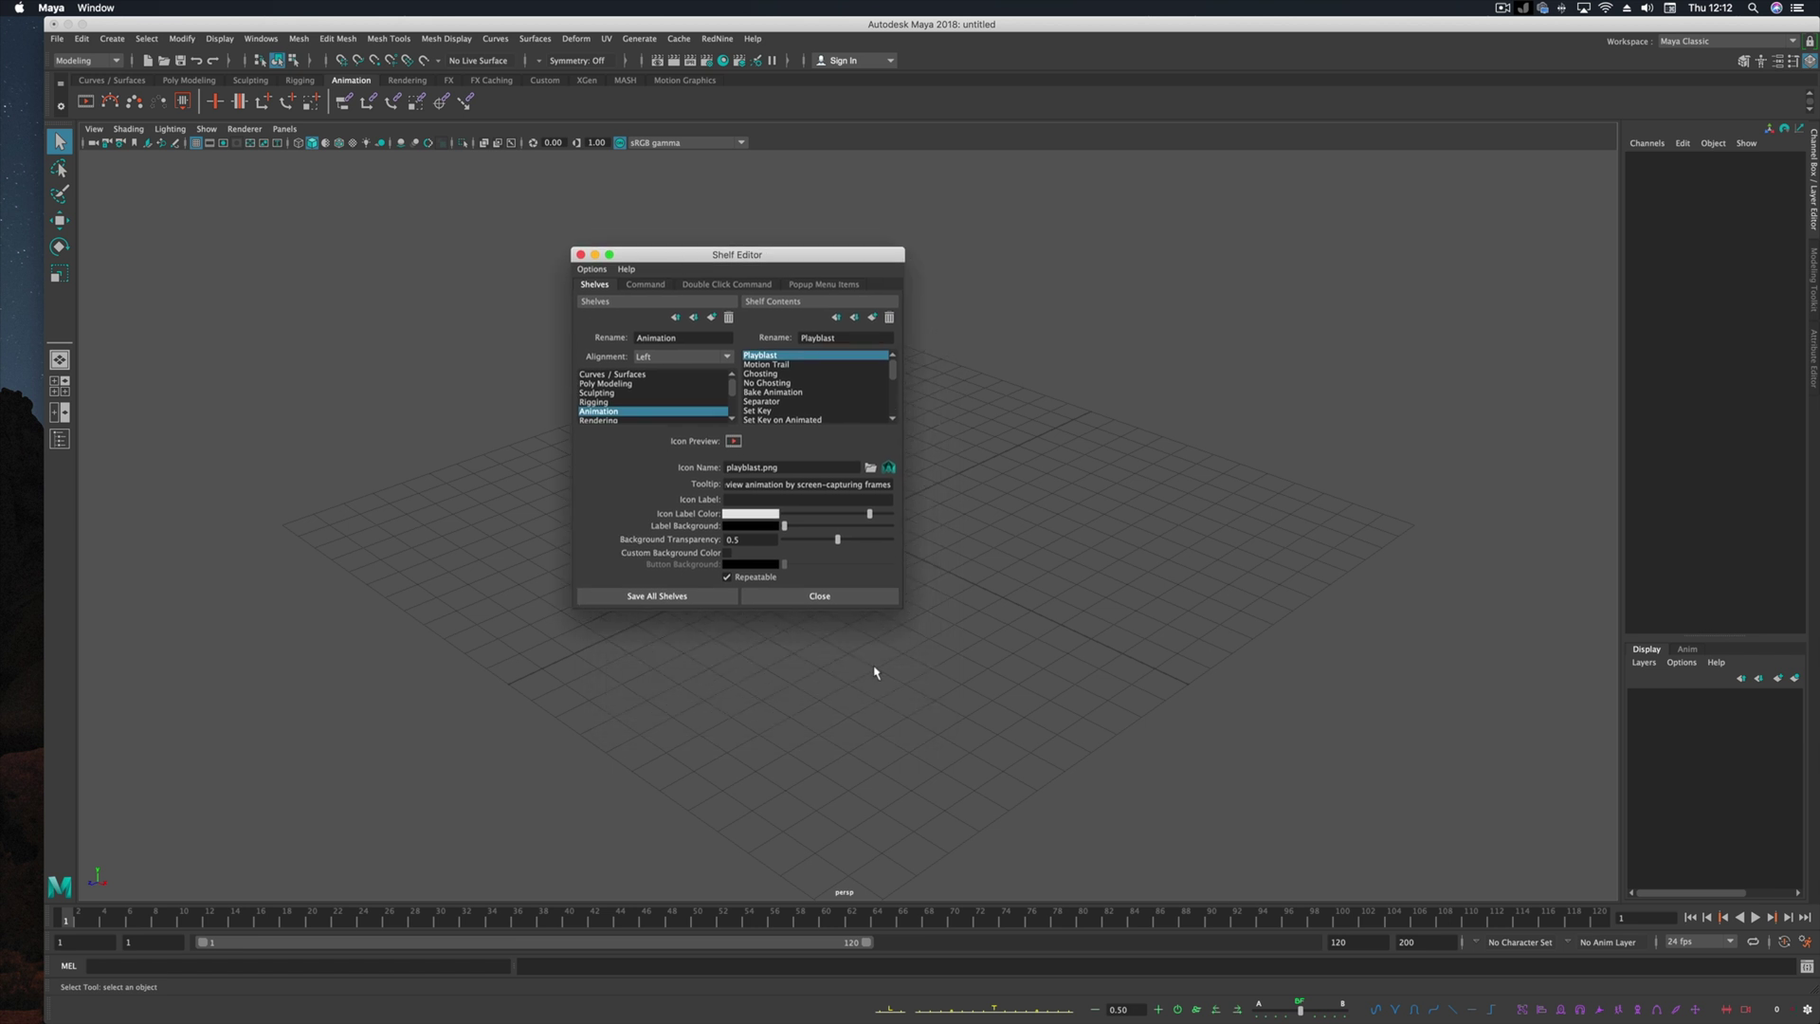
drag(875, 610, 874, 740)
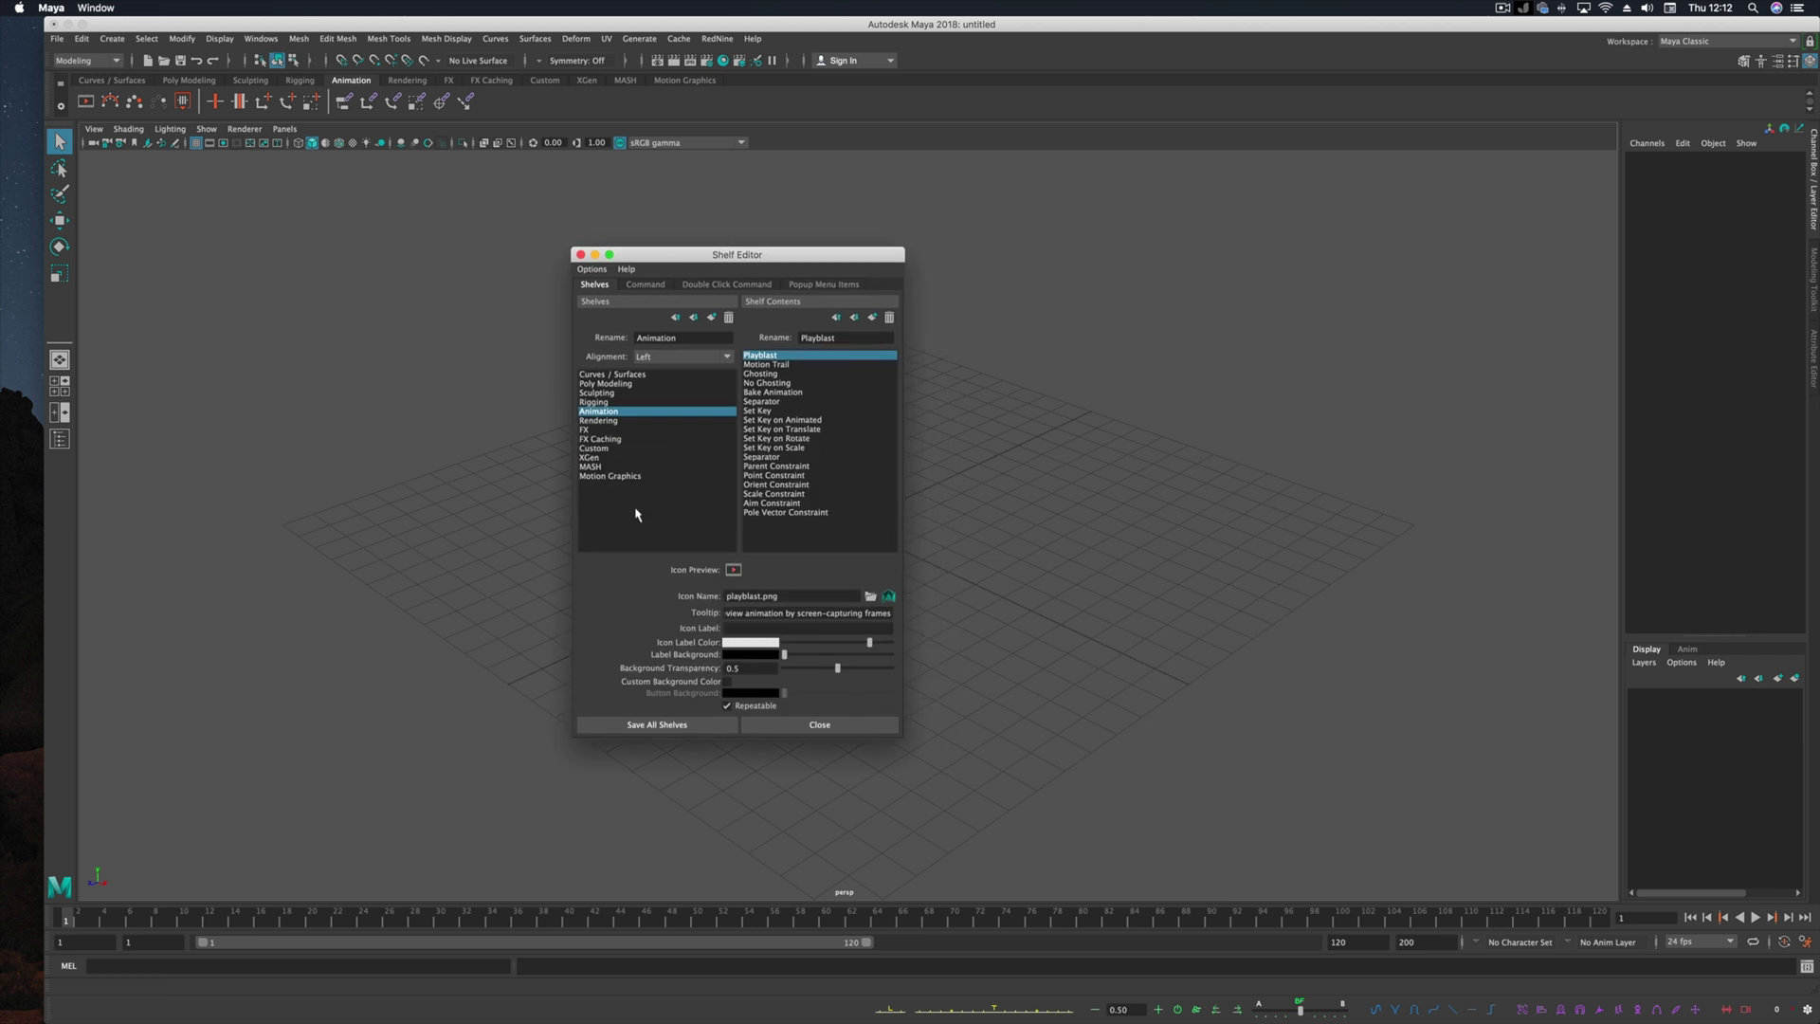
click(616, 376)
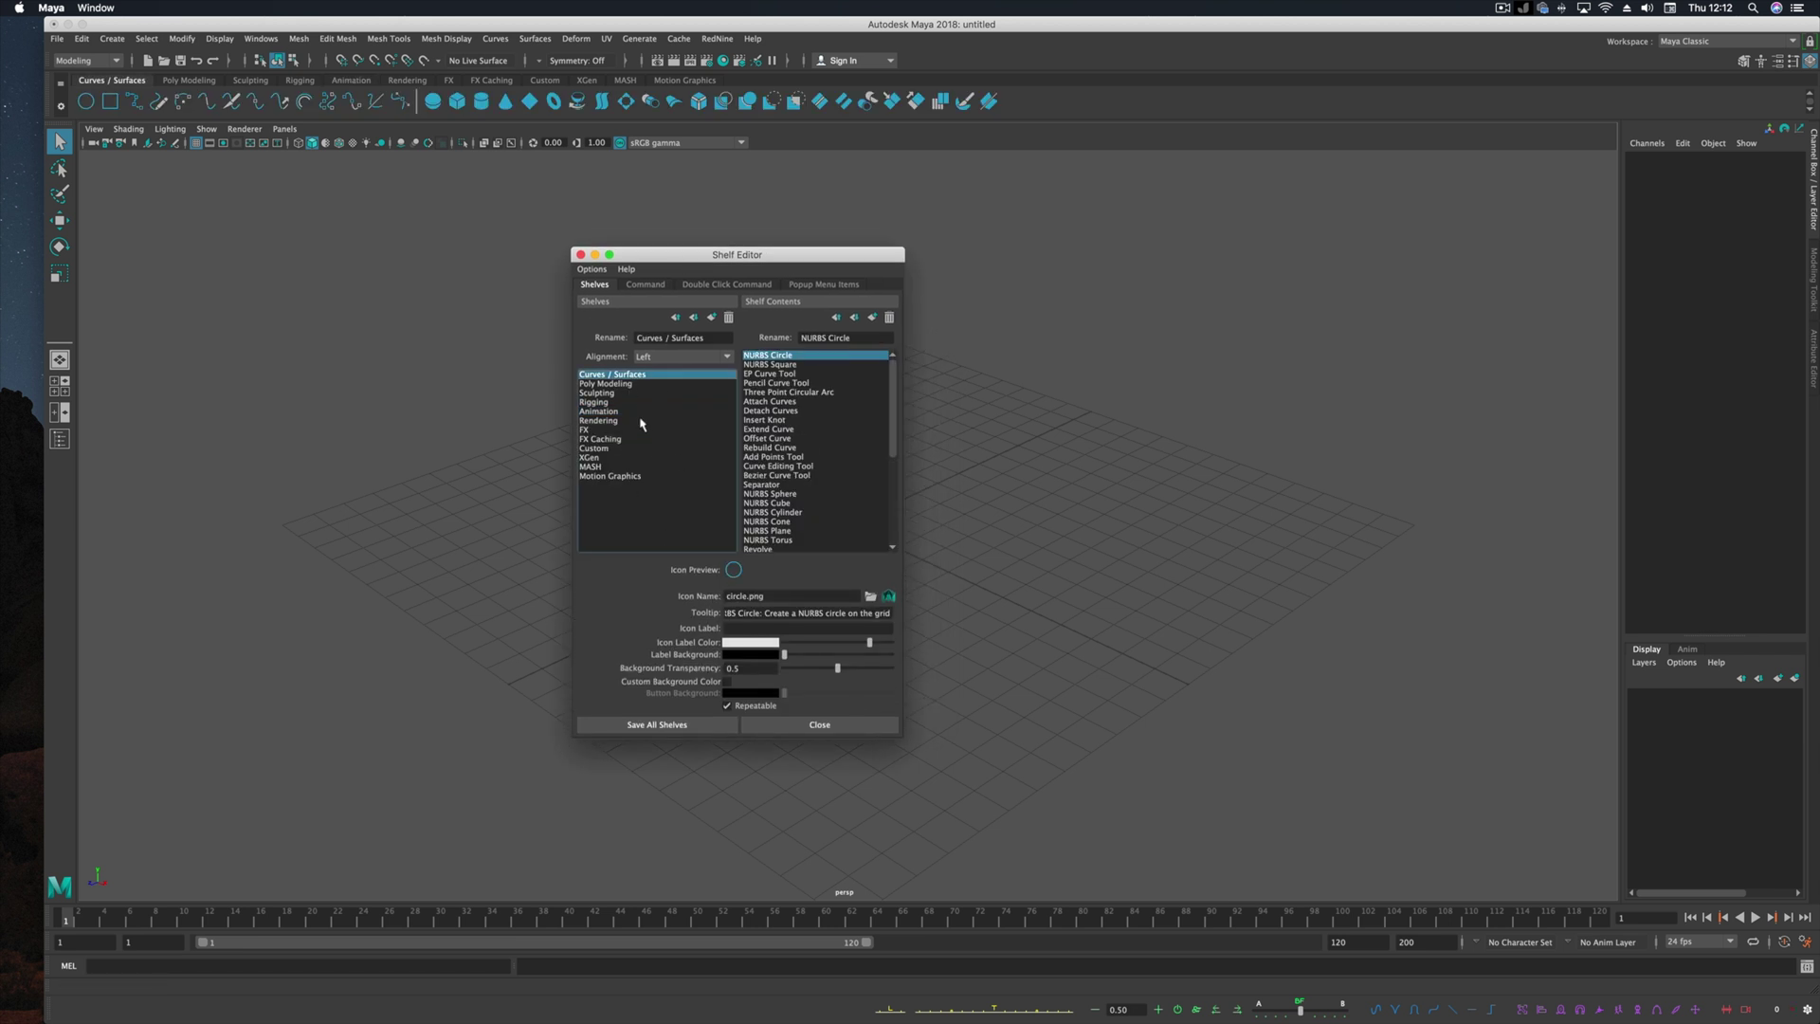
click(729, 317)
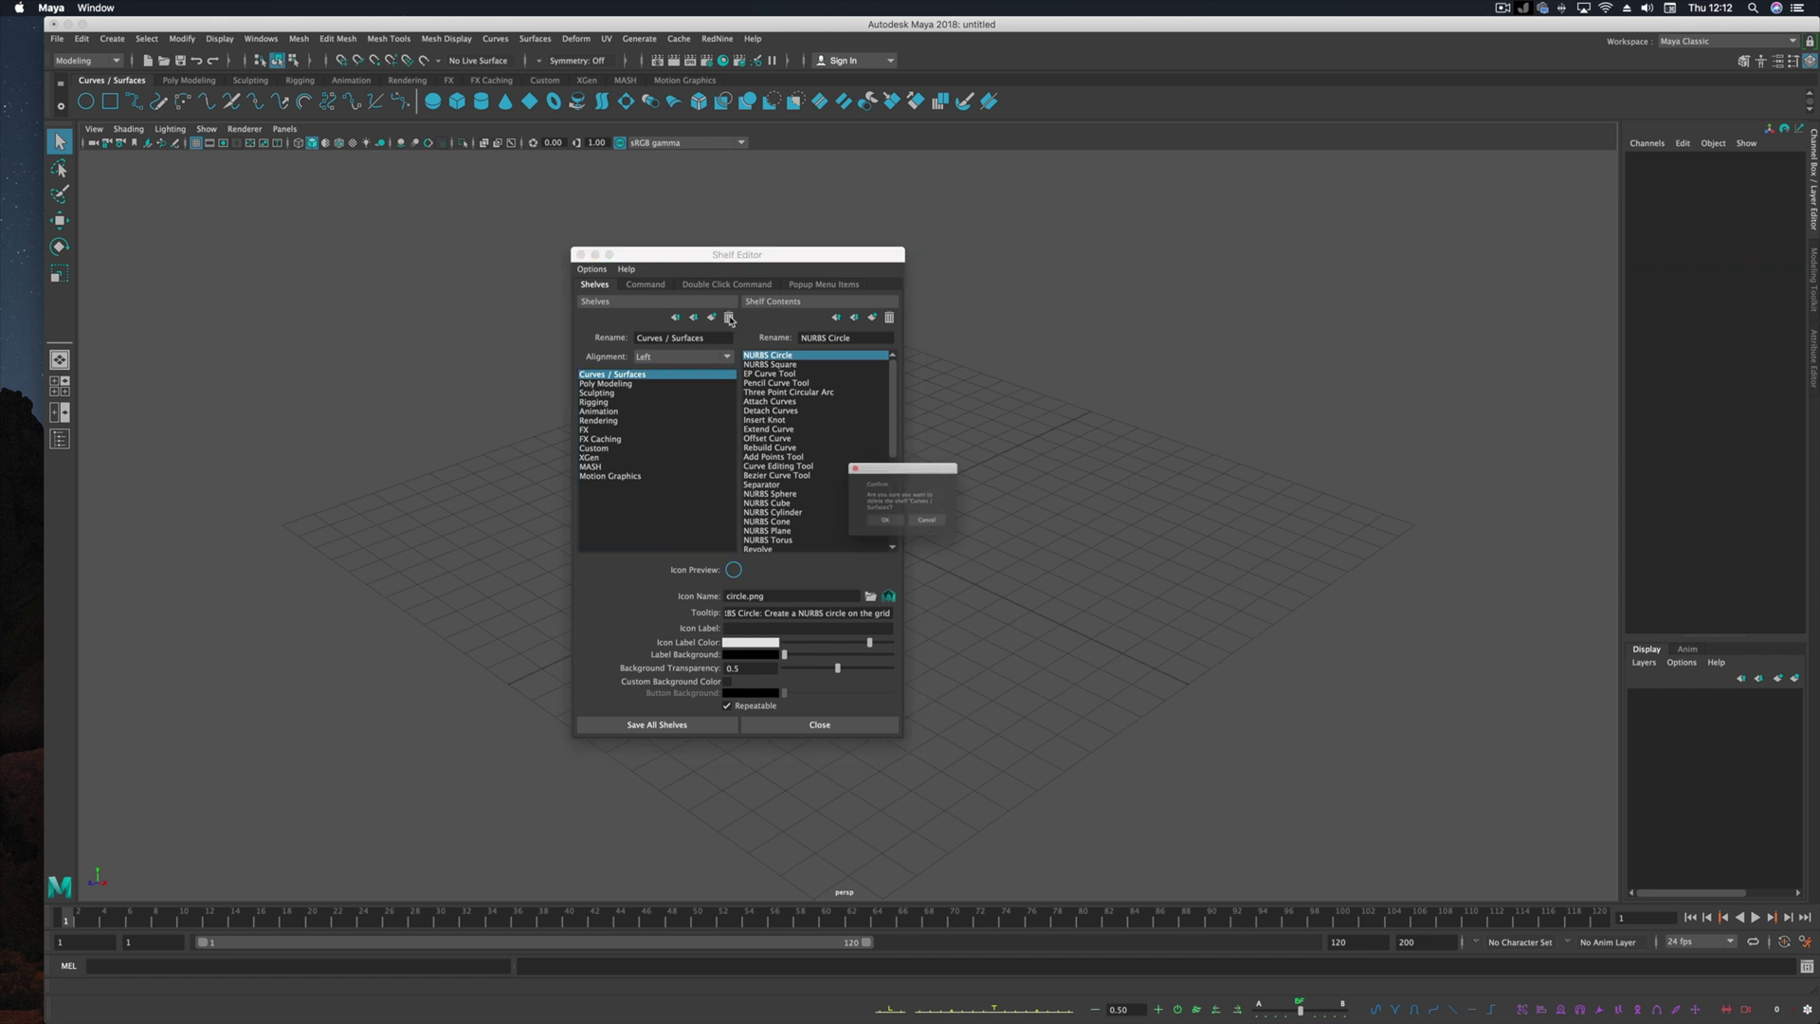
click(877, 528)
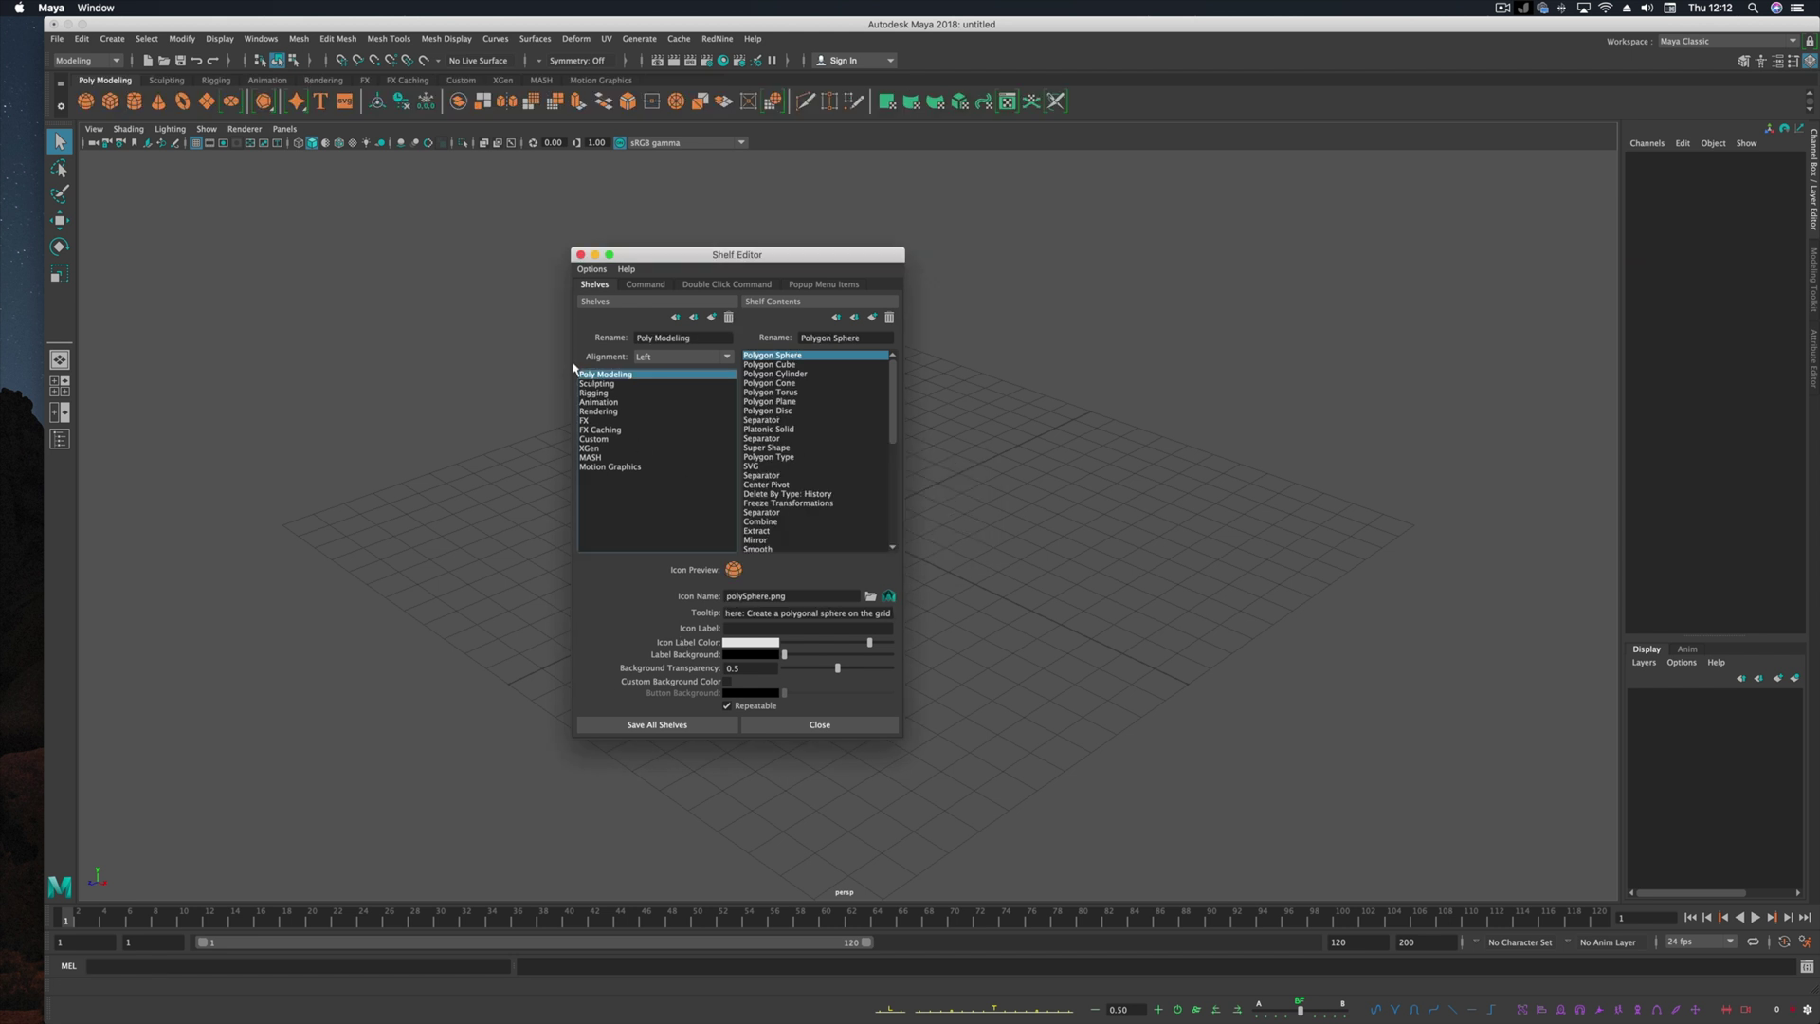
click(729, 318)
click(875, 531)
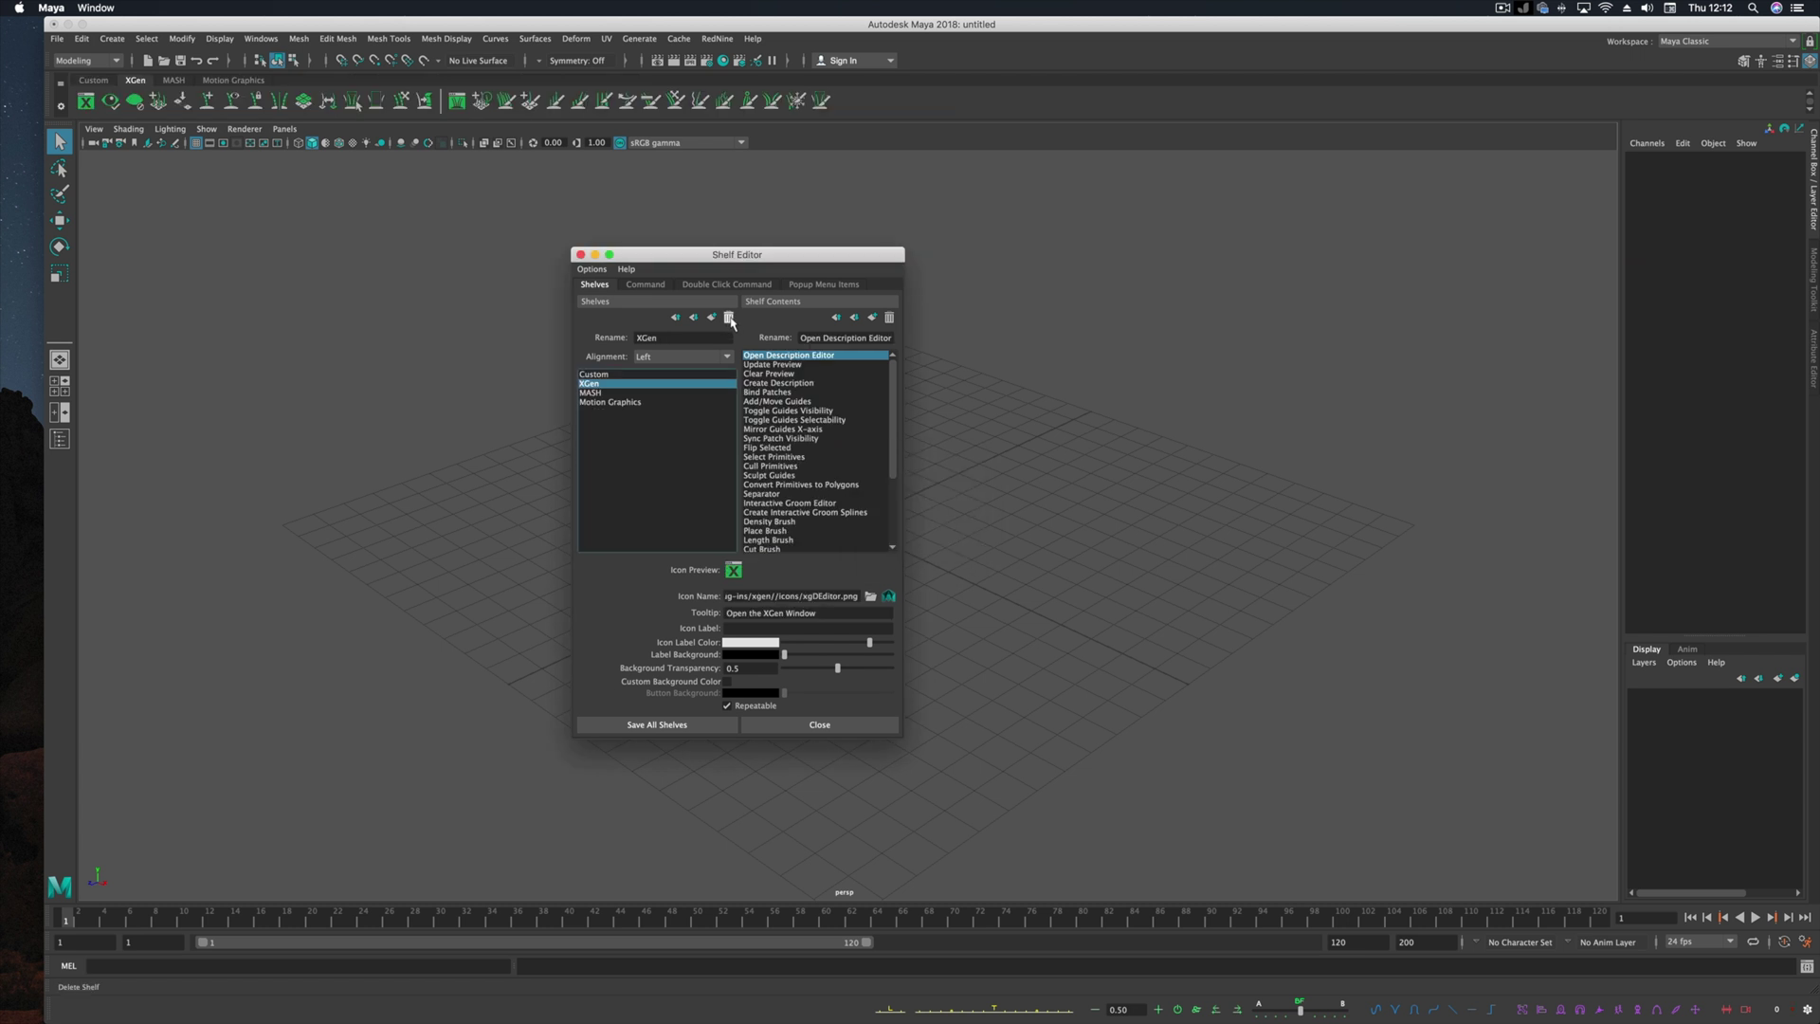
Step: Delete the remaining shelves, including MASH and Motion Graphics, then close the Shelf Editor
click(729, 317)
click(877, 527)
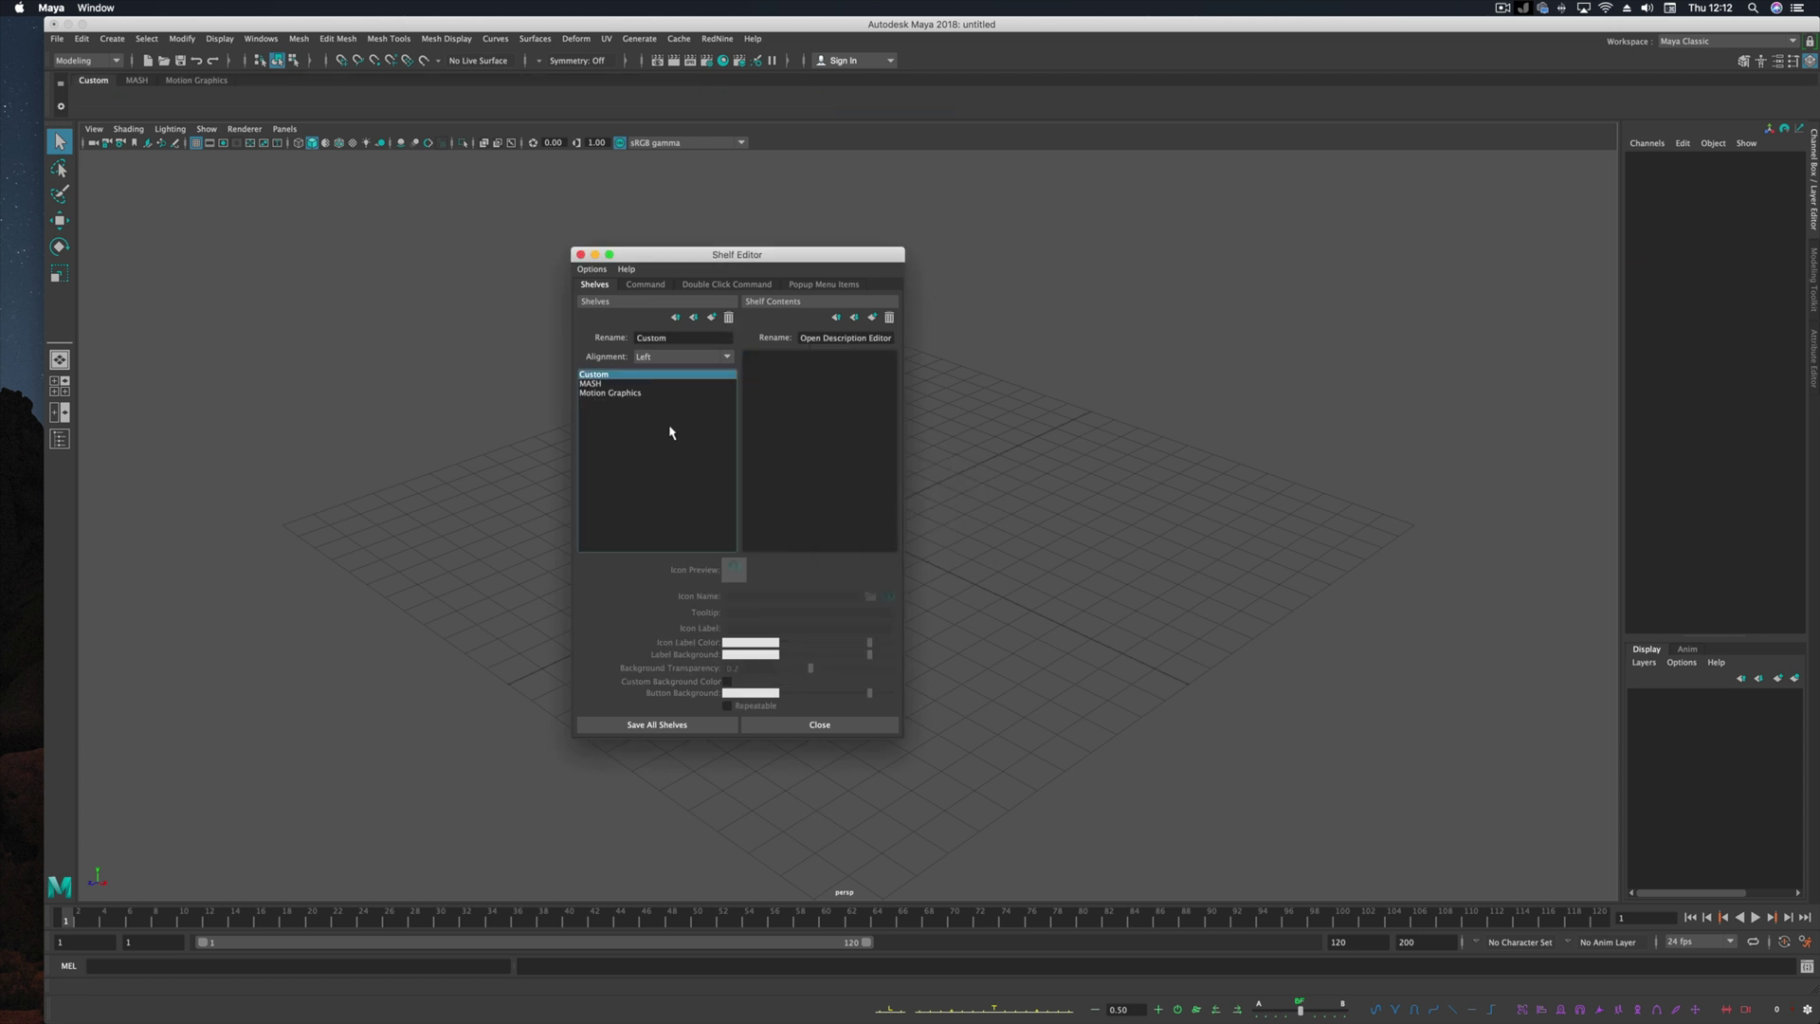
click(621, 384)
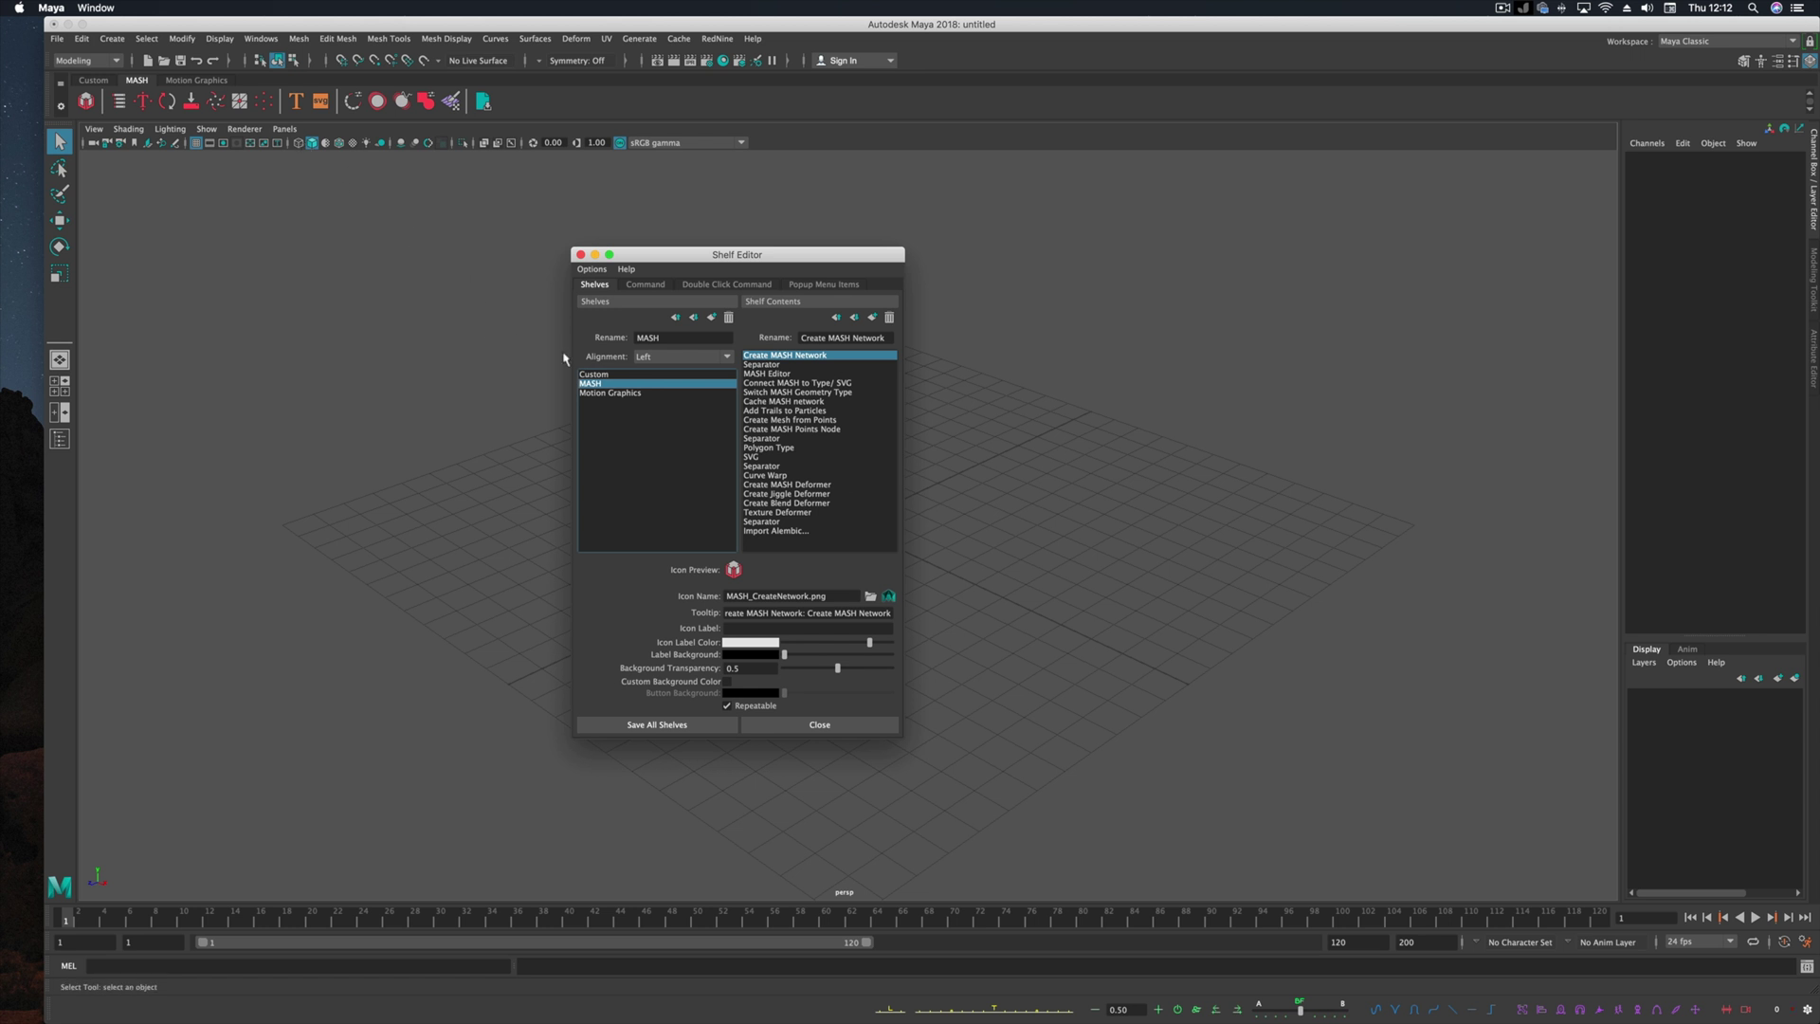
click(729, 317)
click(877, 527)
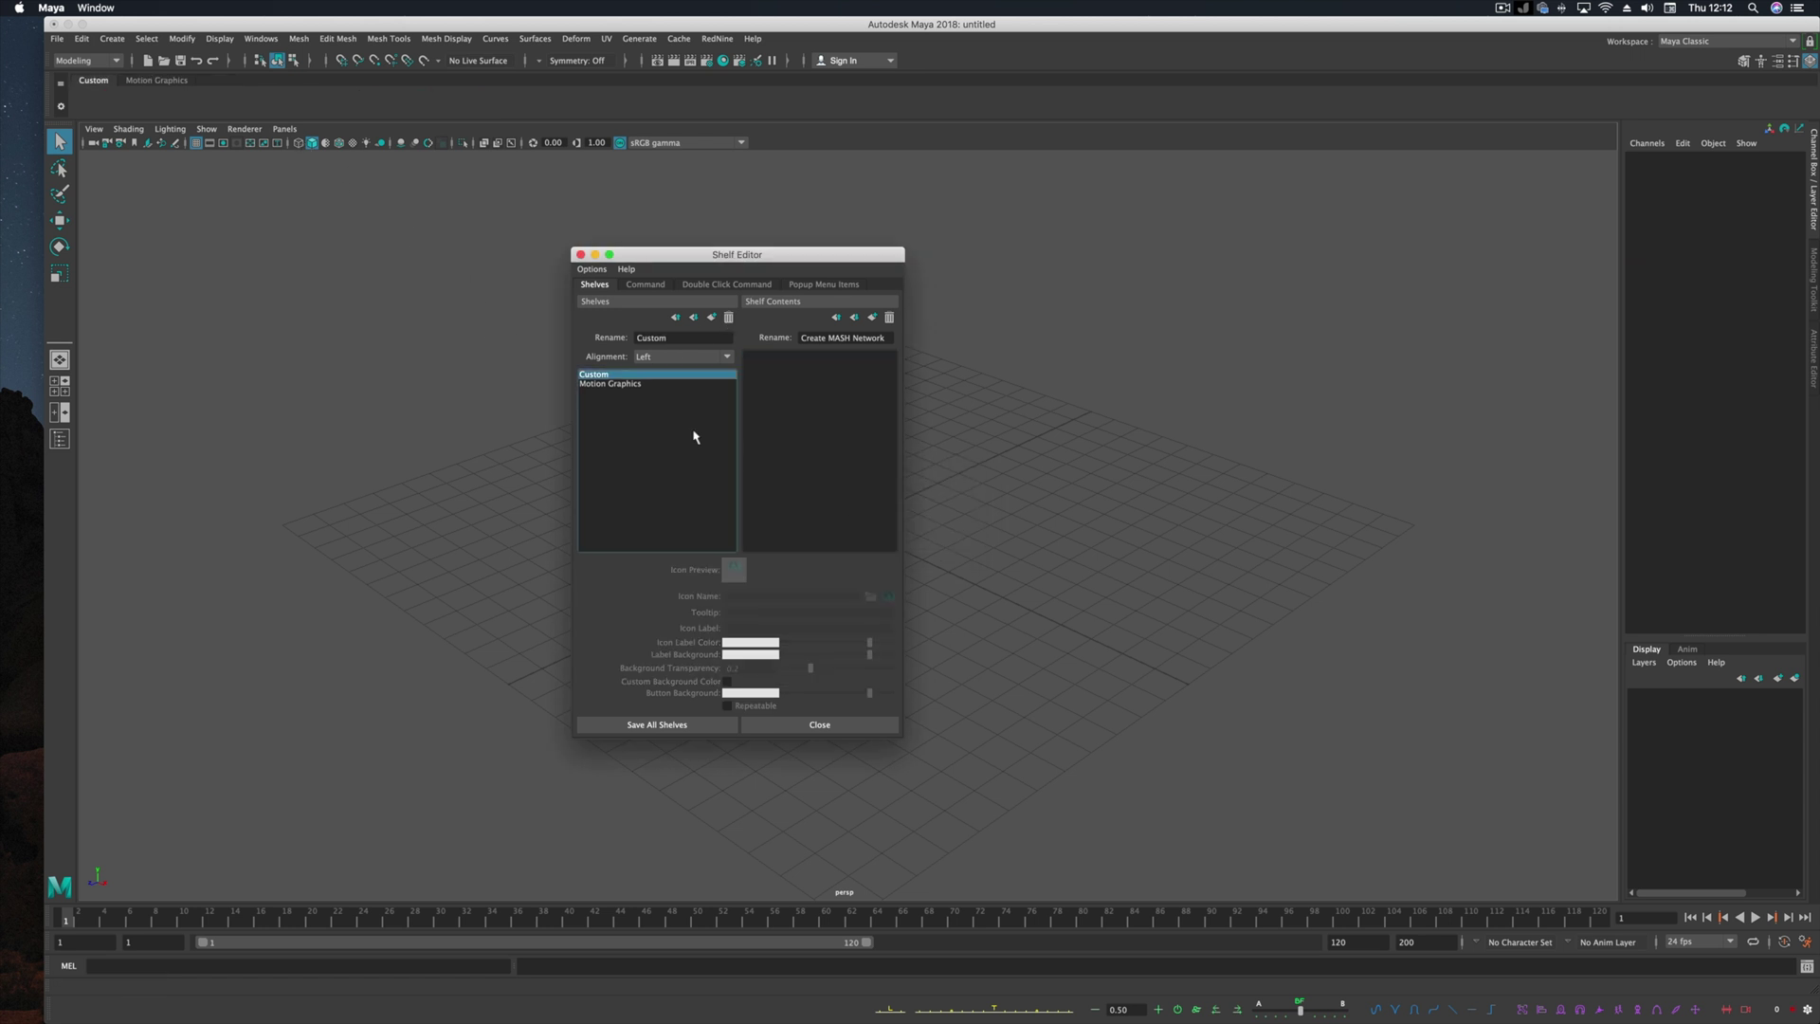
click(607, 383)
click(729, 317)
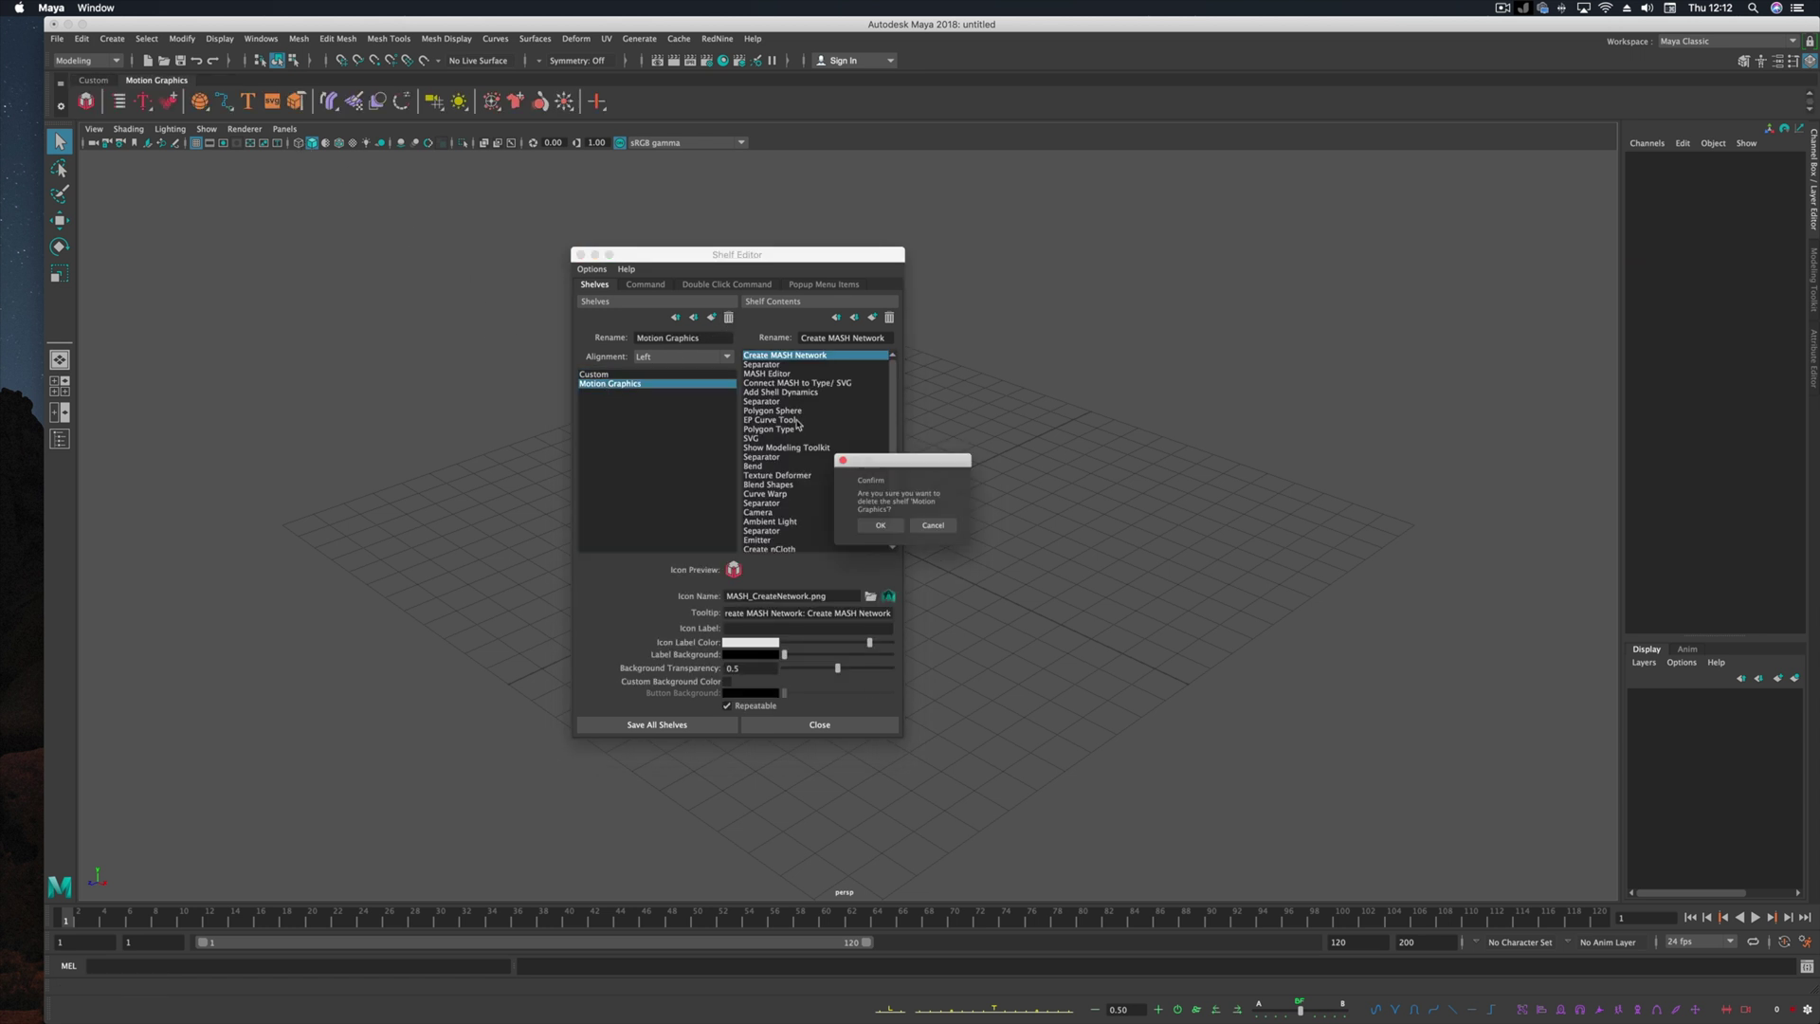
click(875, 528)
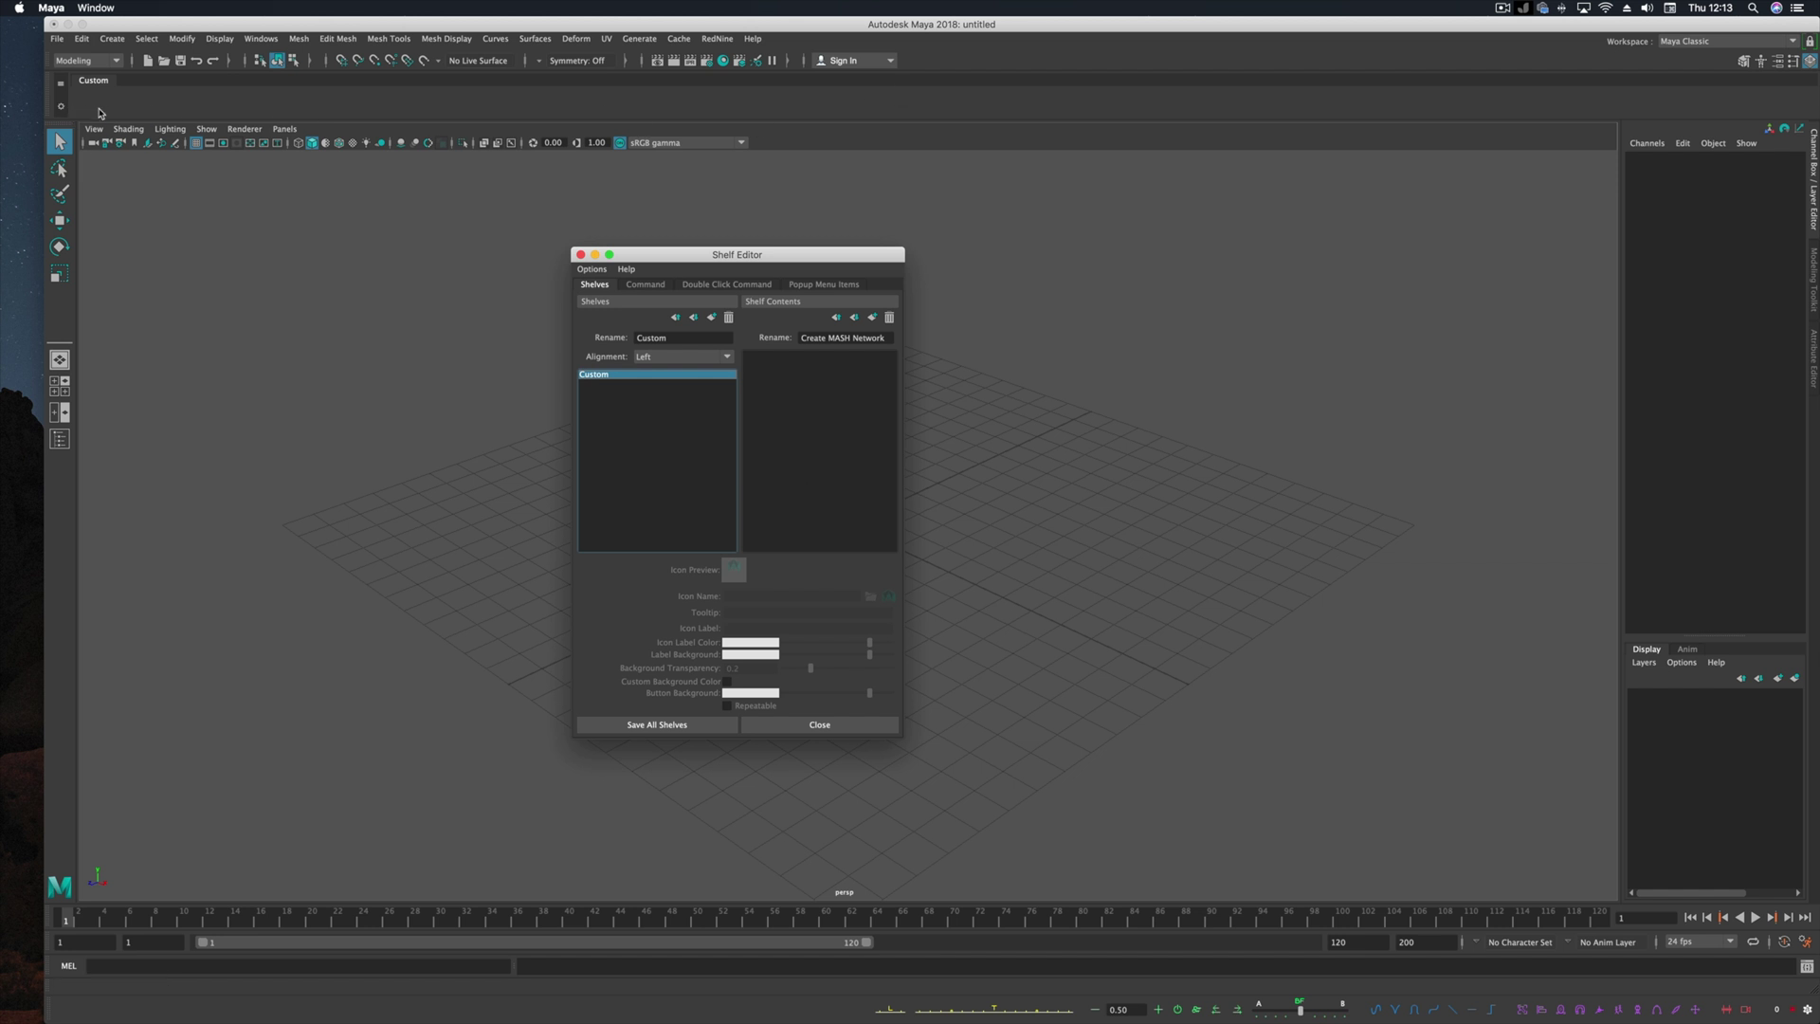
click(134, 250)
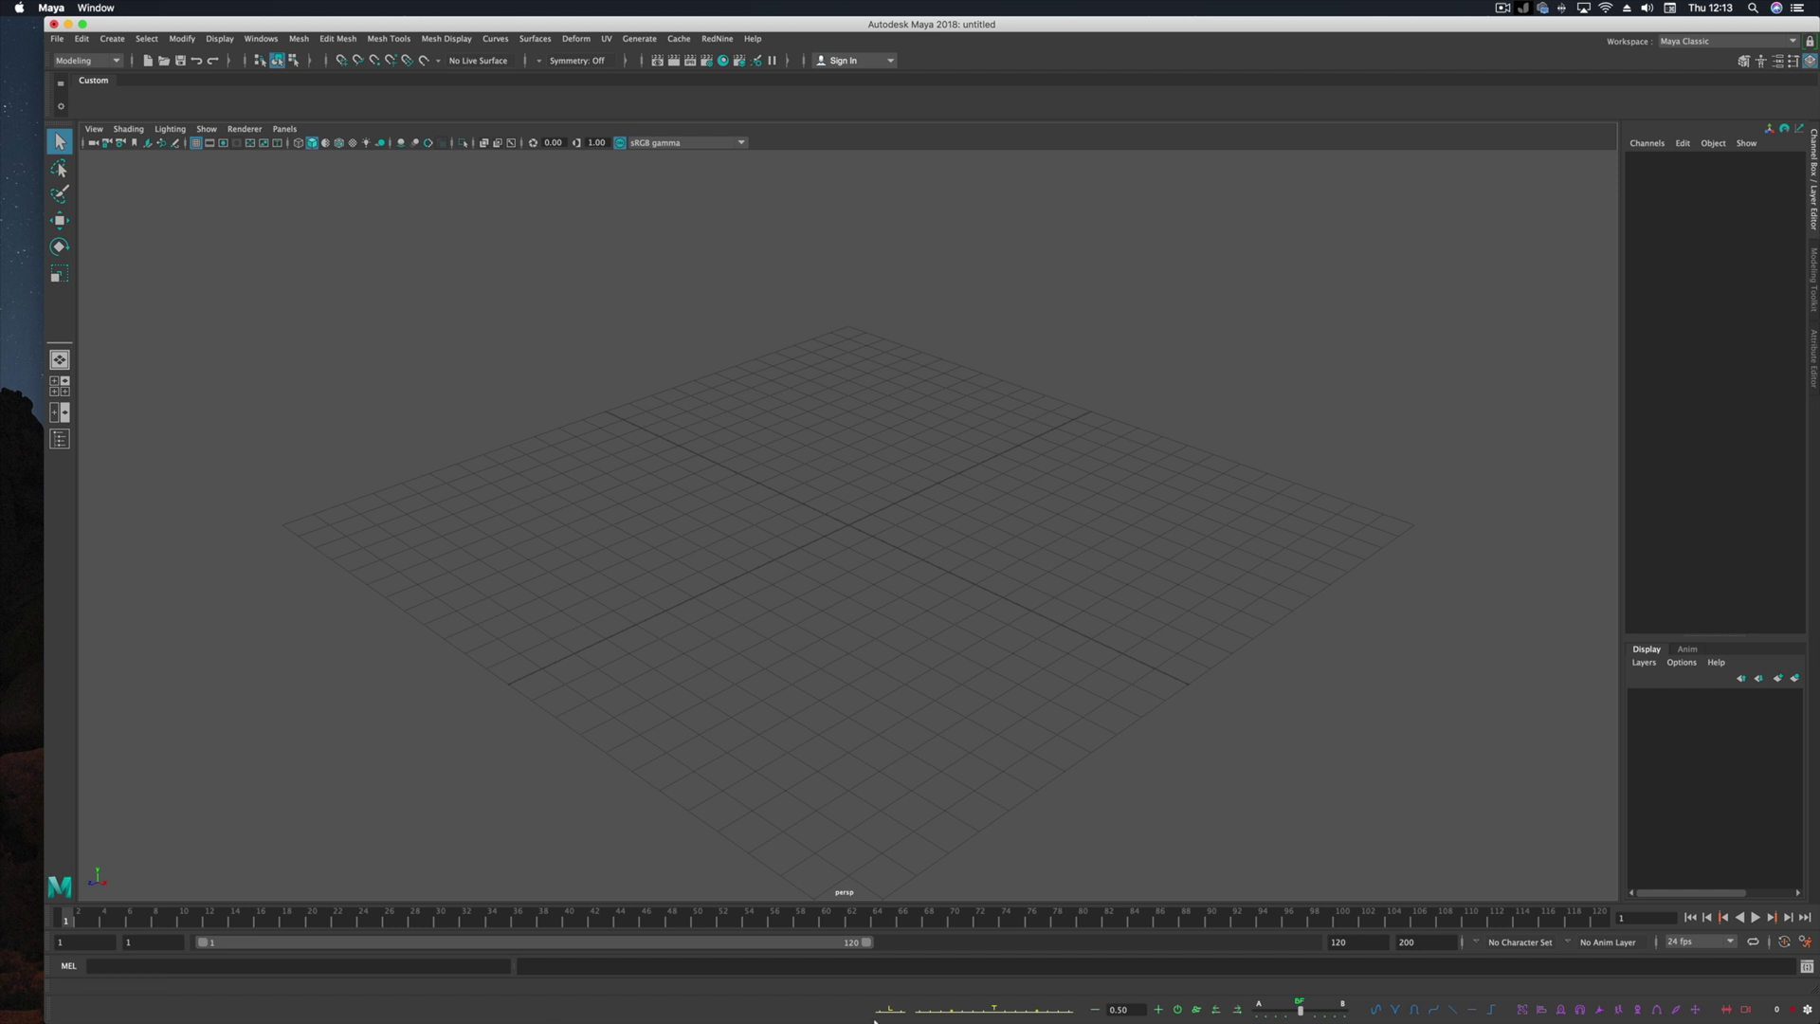
Step: Tear off Windows > UI Elements as a floating window
click(251, 38)
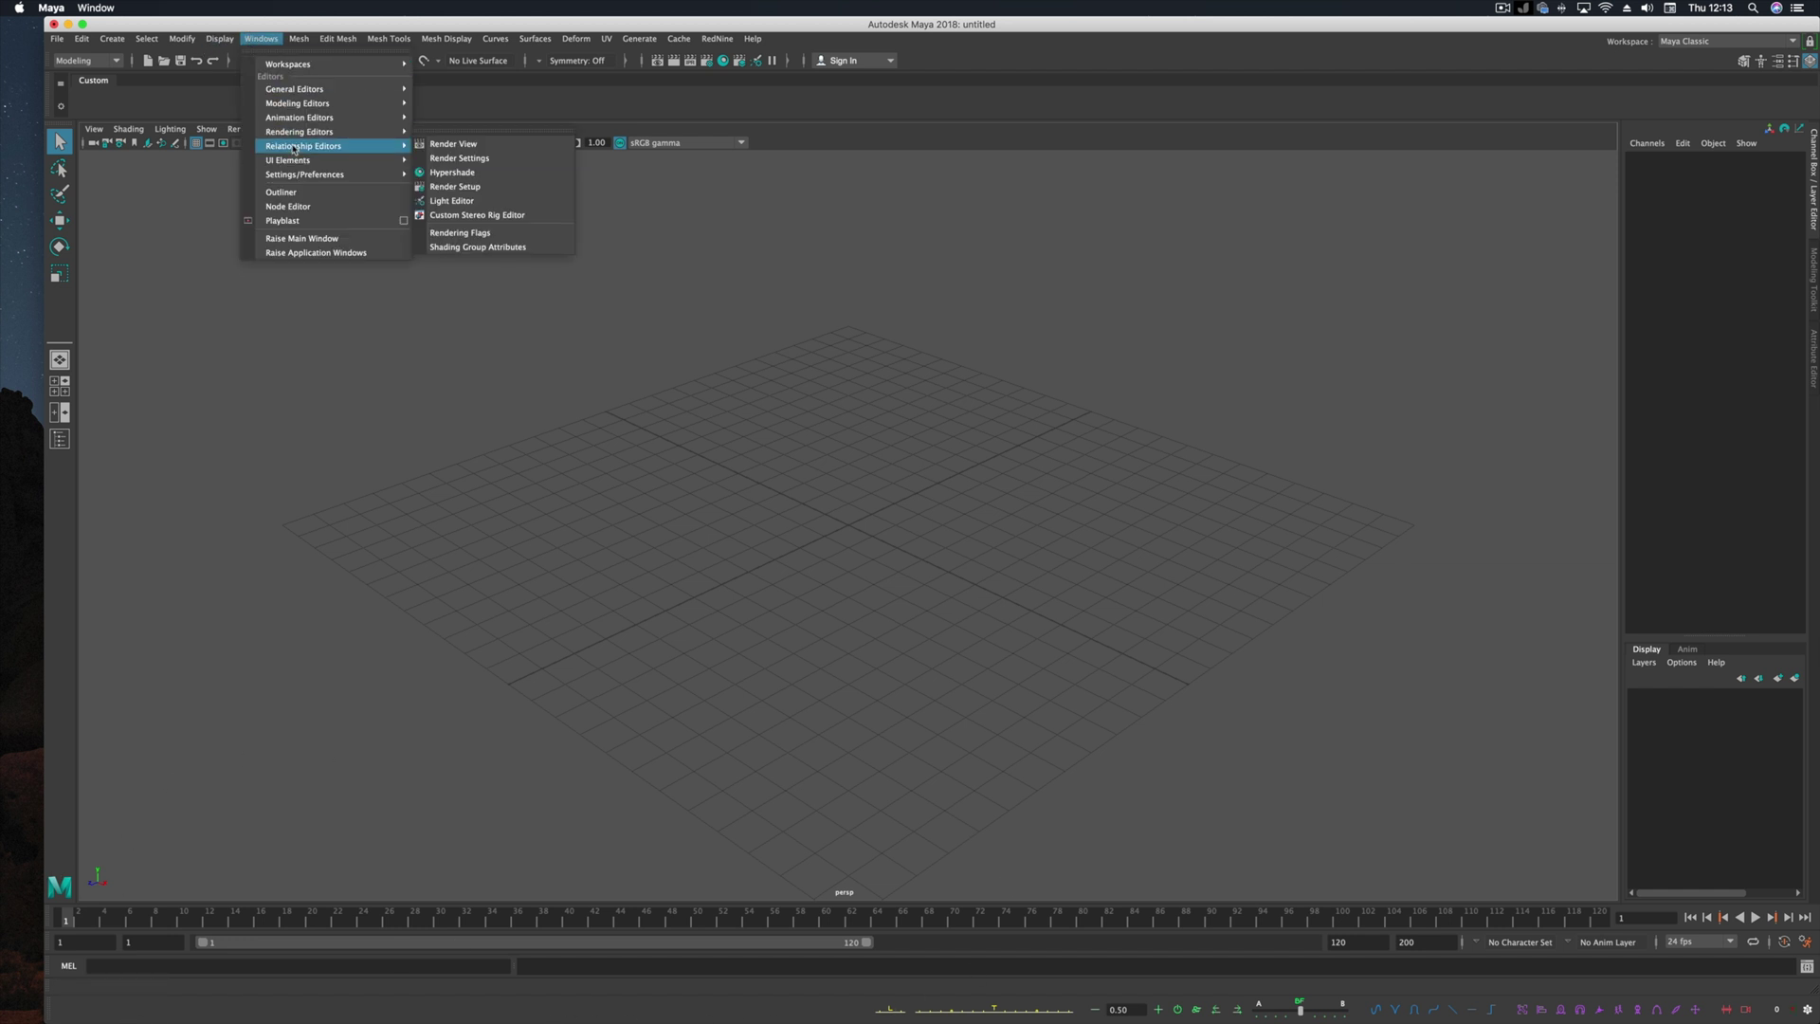
mouse_move(360, 160)
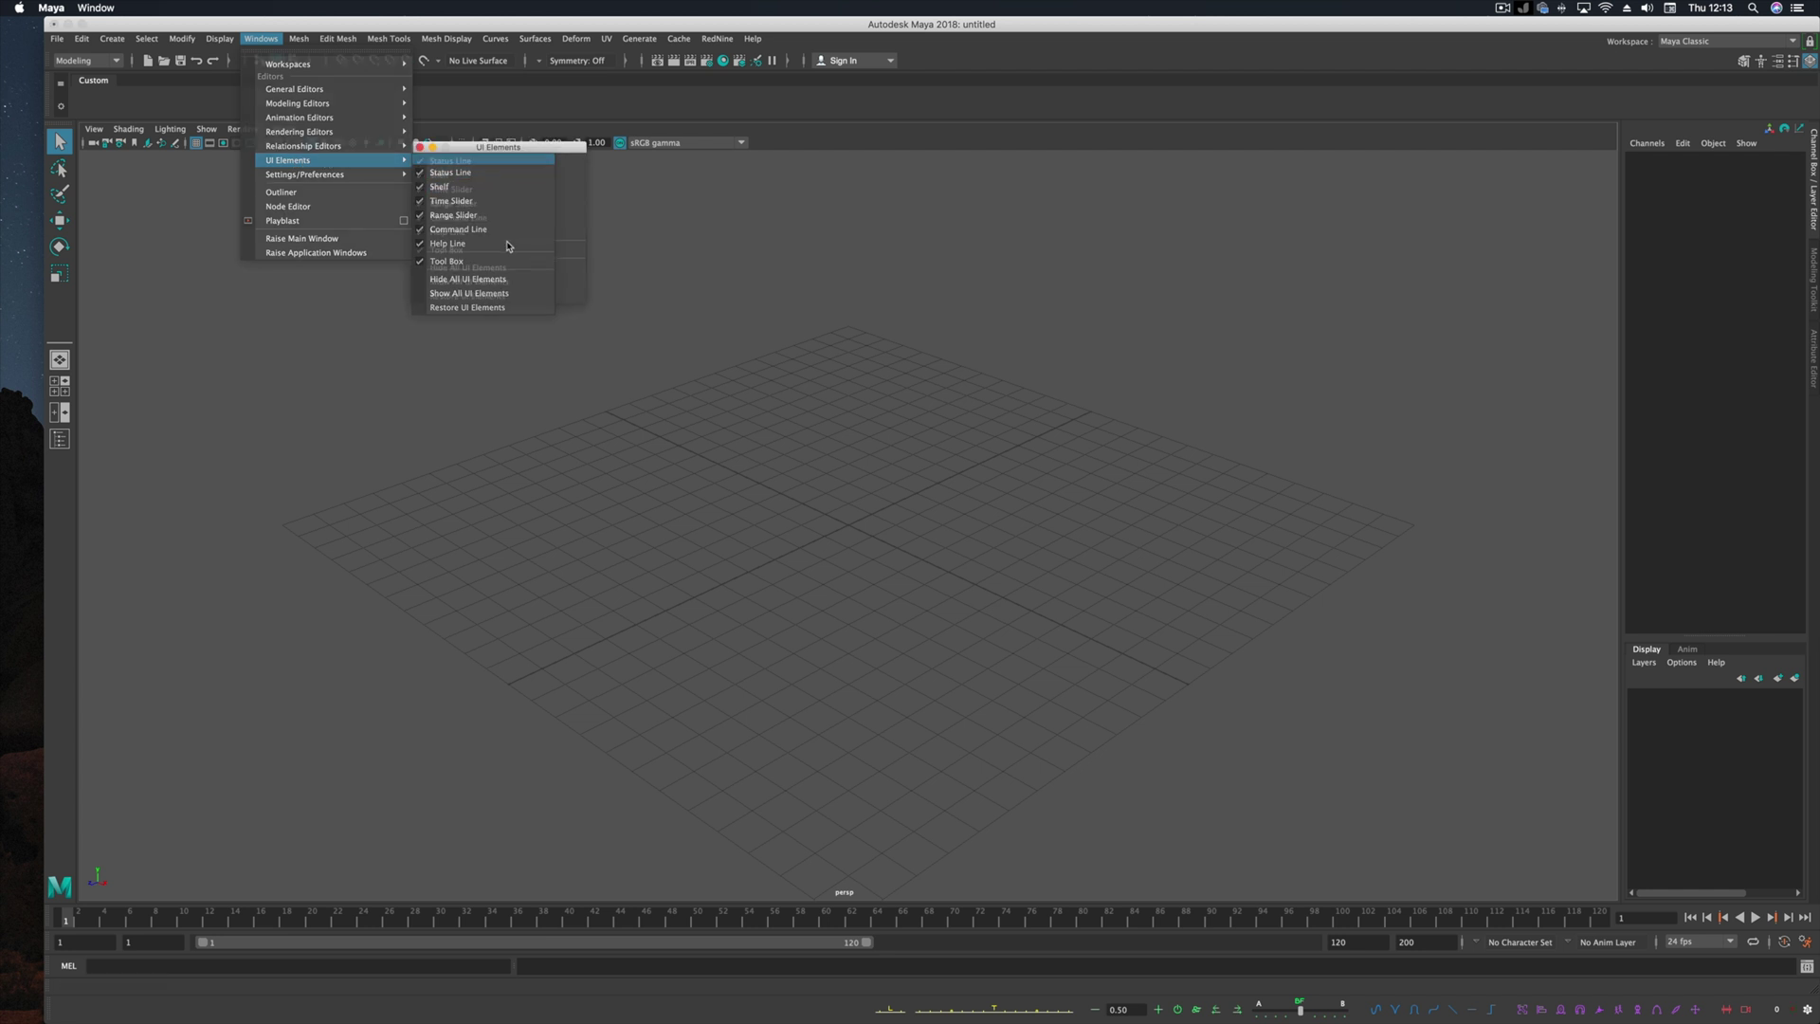
click(486, 161)
click(260, 38)
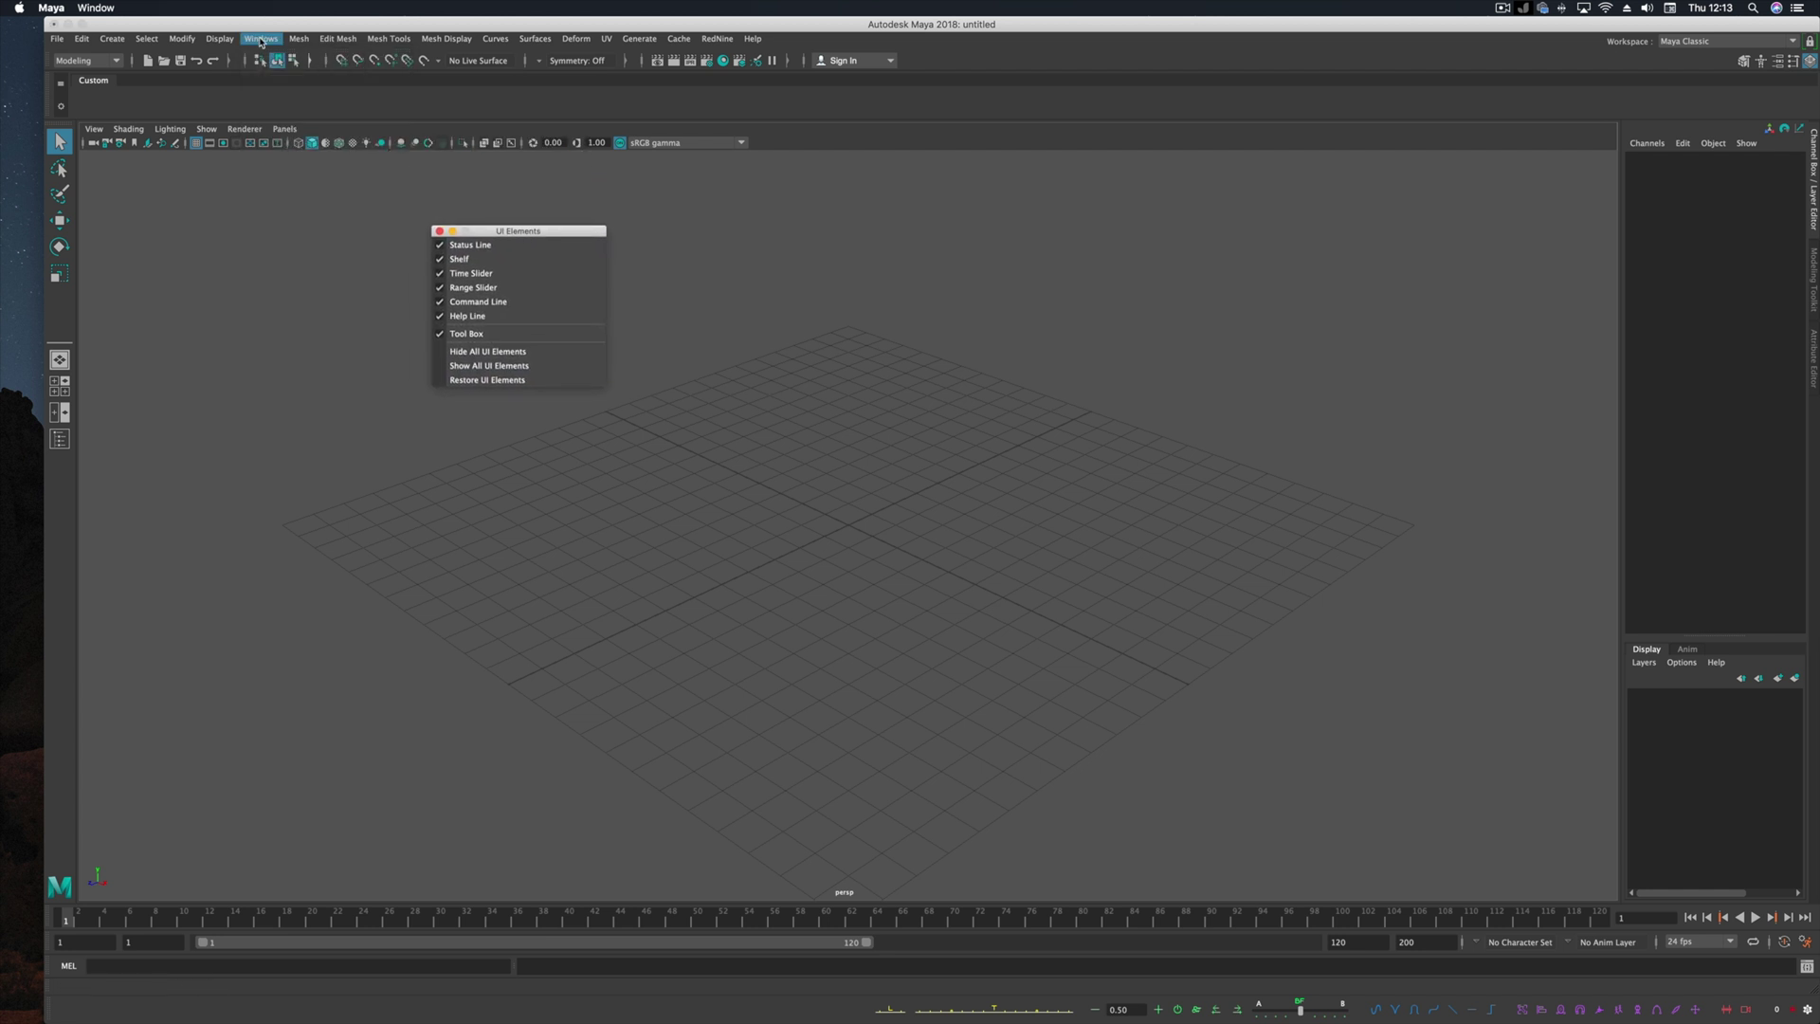
mouse_move(361, 174)
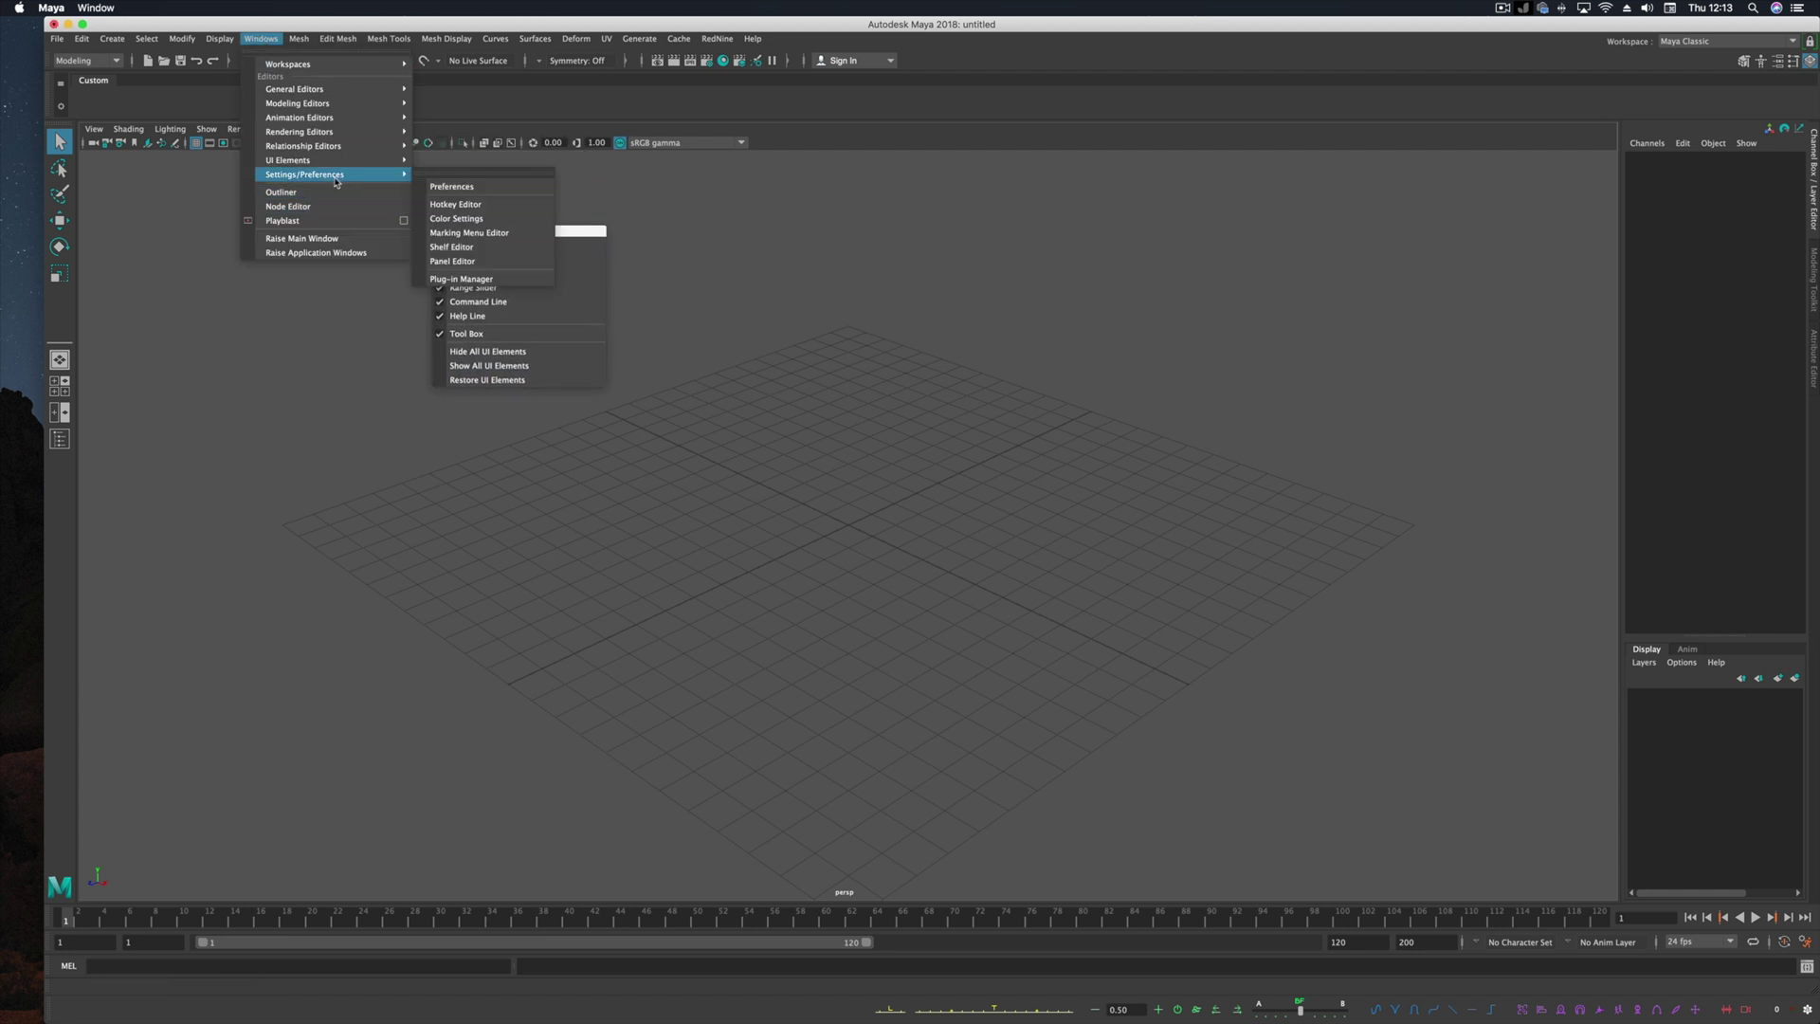
click(767, 357)
Step: In the UI Elements window, turn off the Command Line while keeping the Status Line shown
click(495, 258)
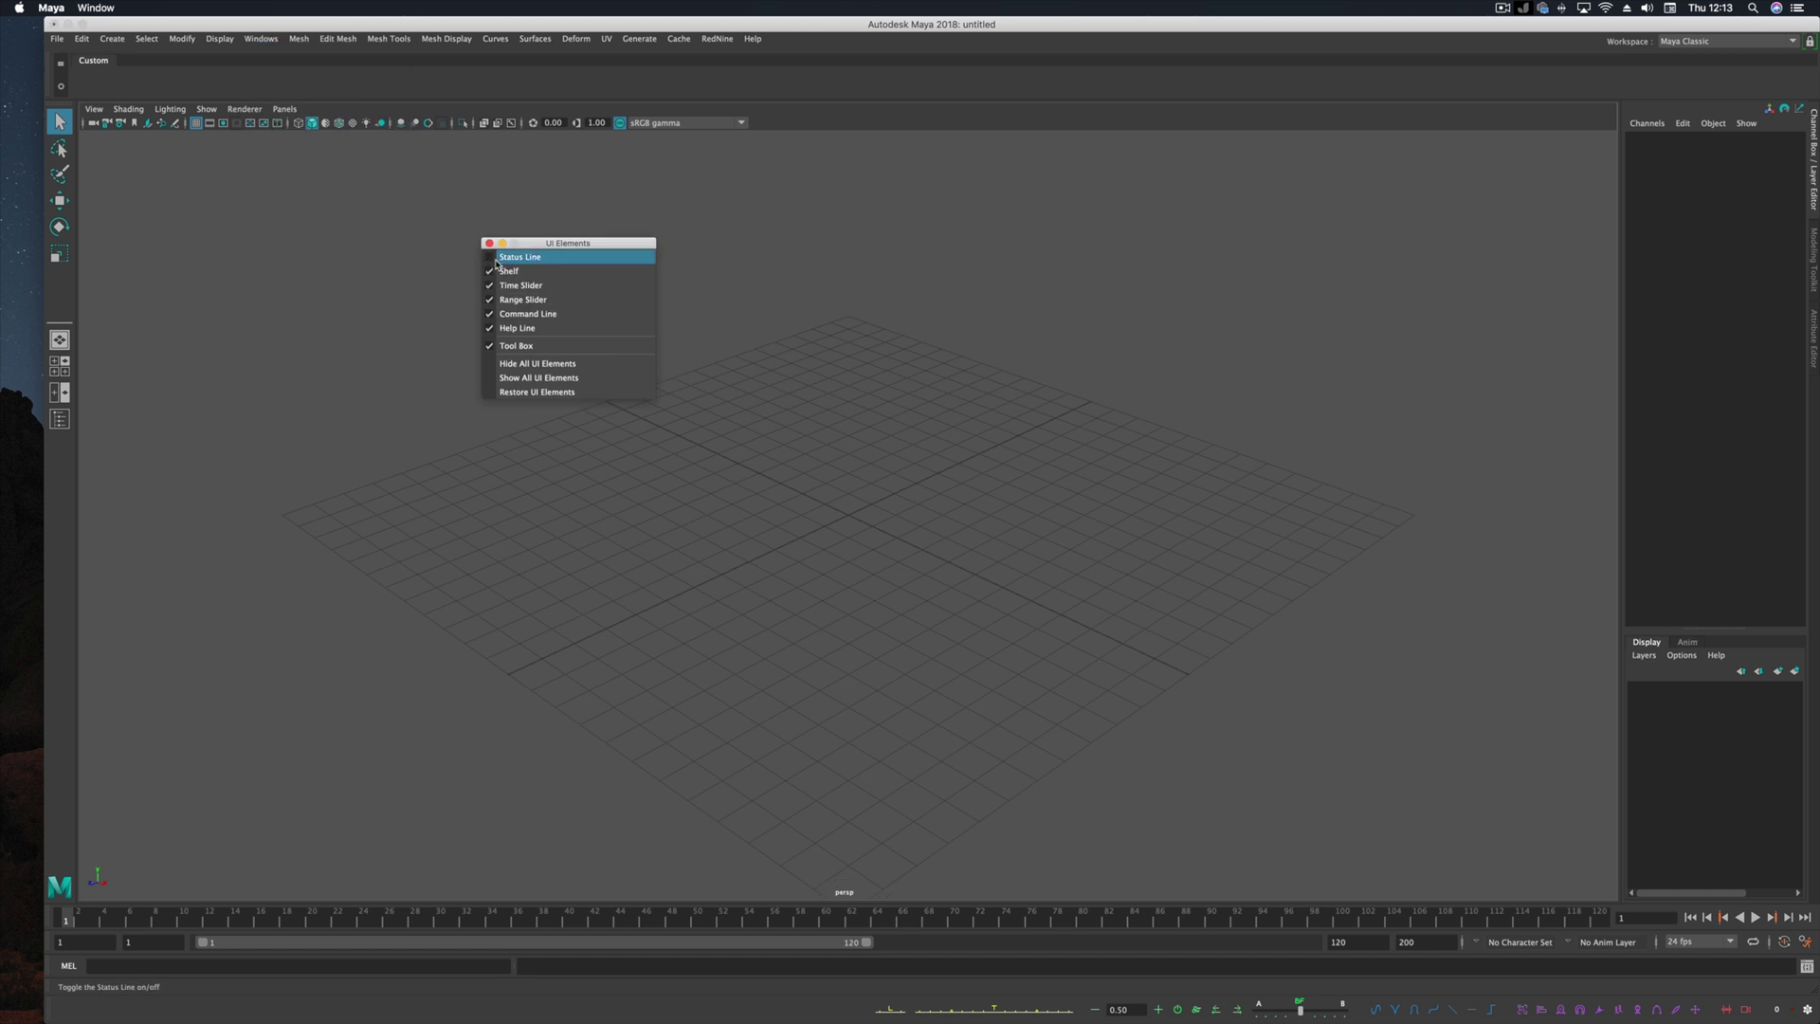
click(495, 258)
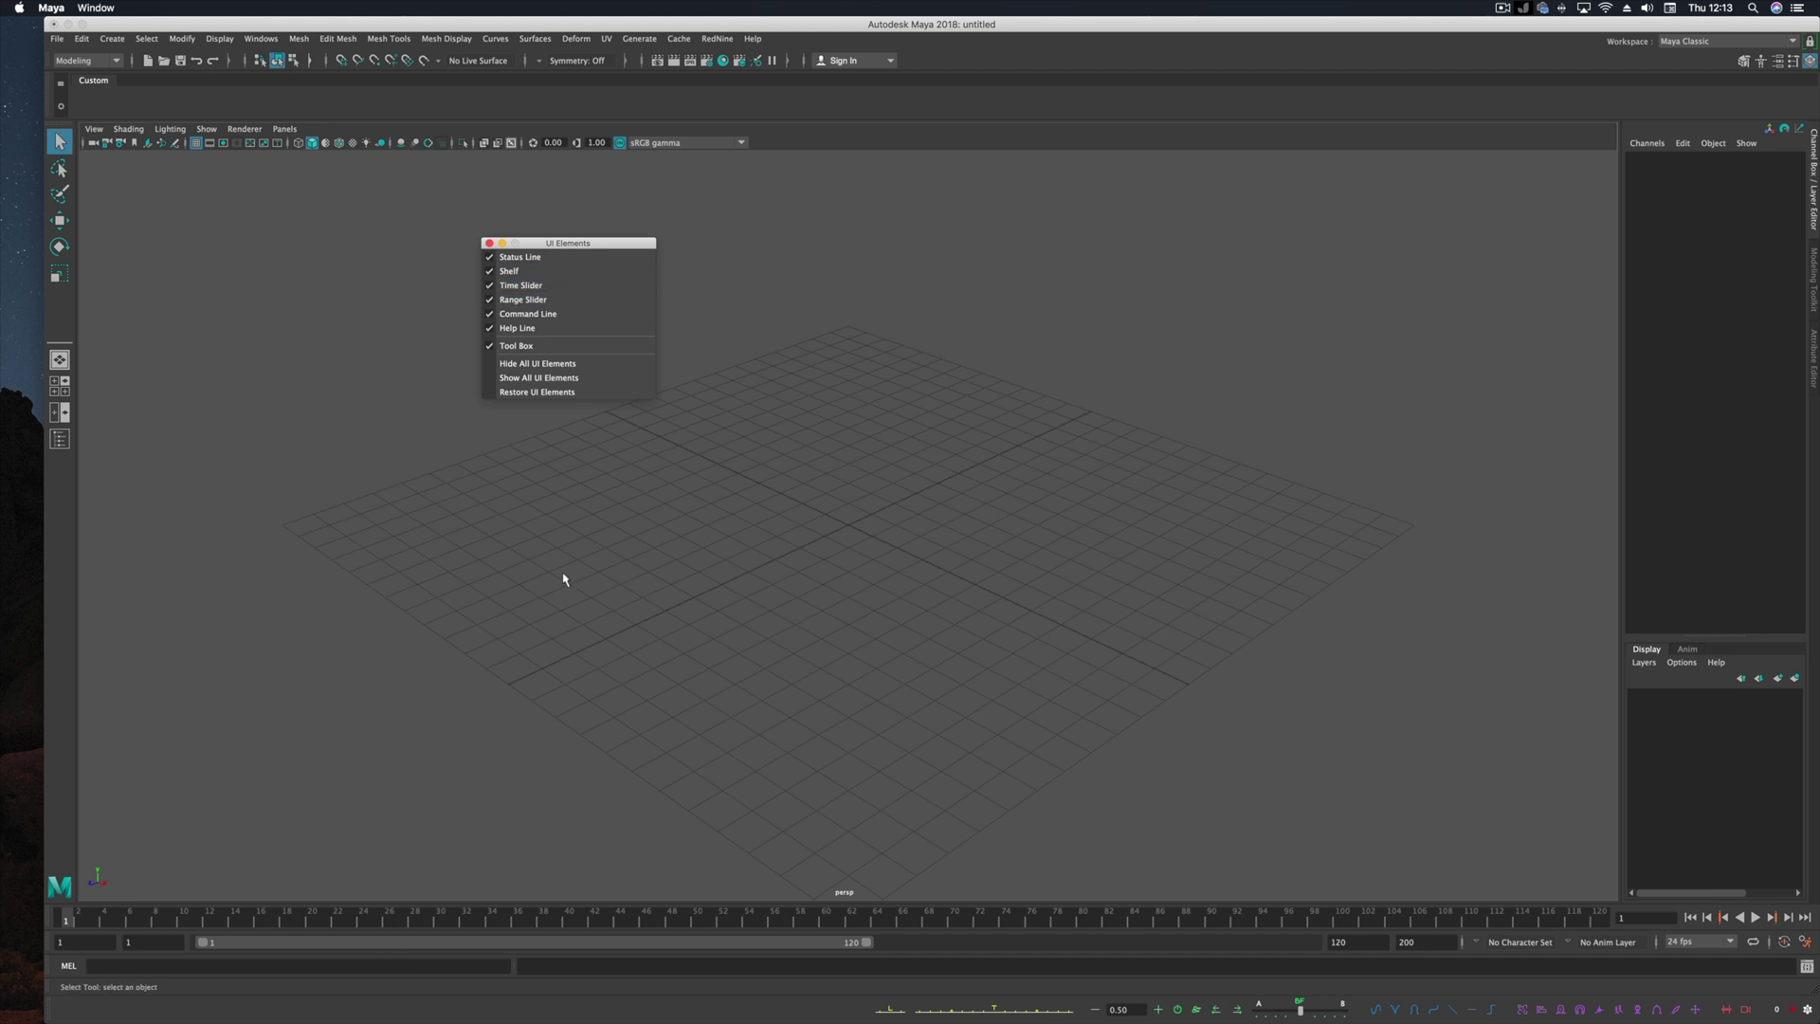
click(490, 318)
click(490, 318)
click(94, 967)
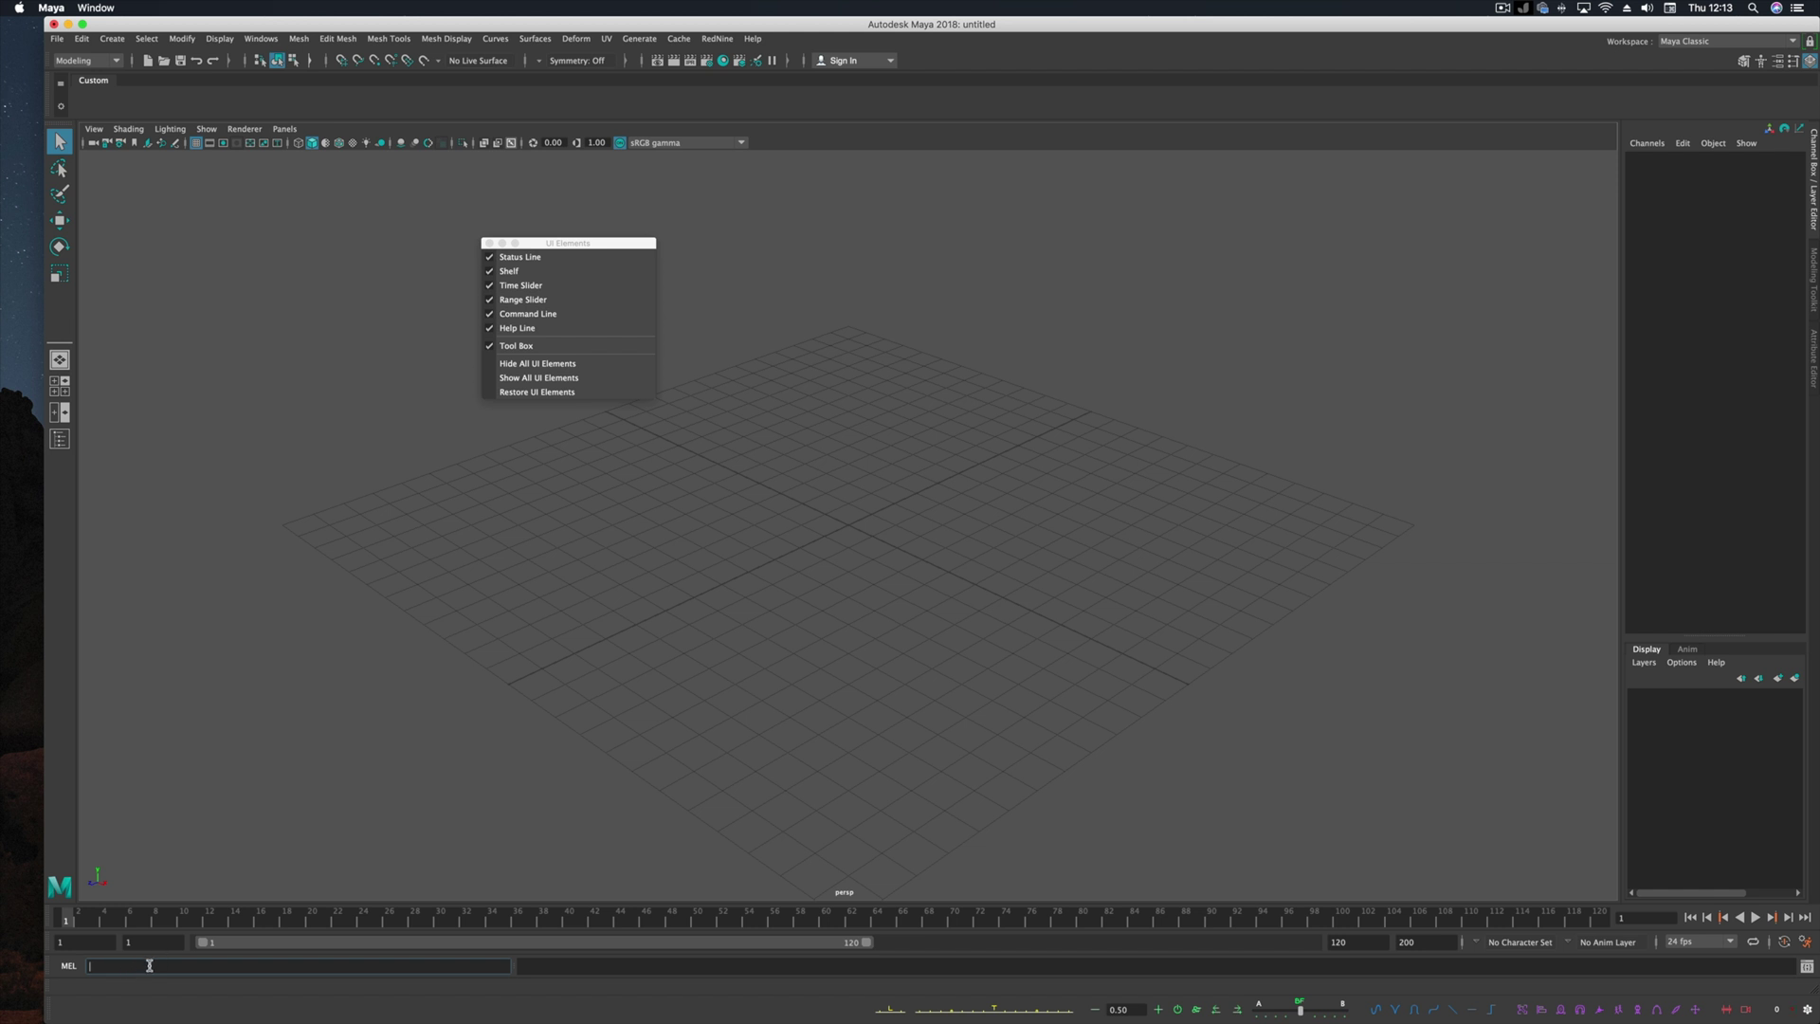
click(488, 317)
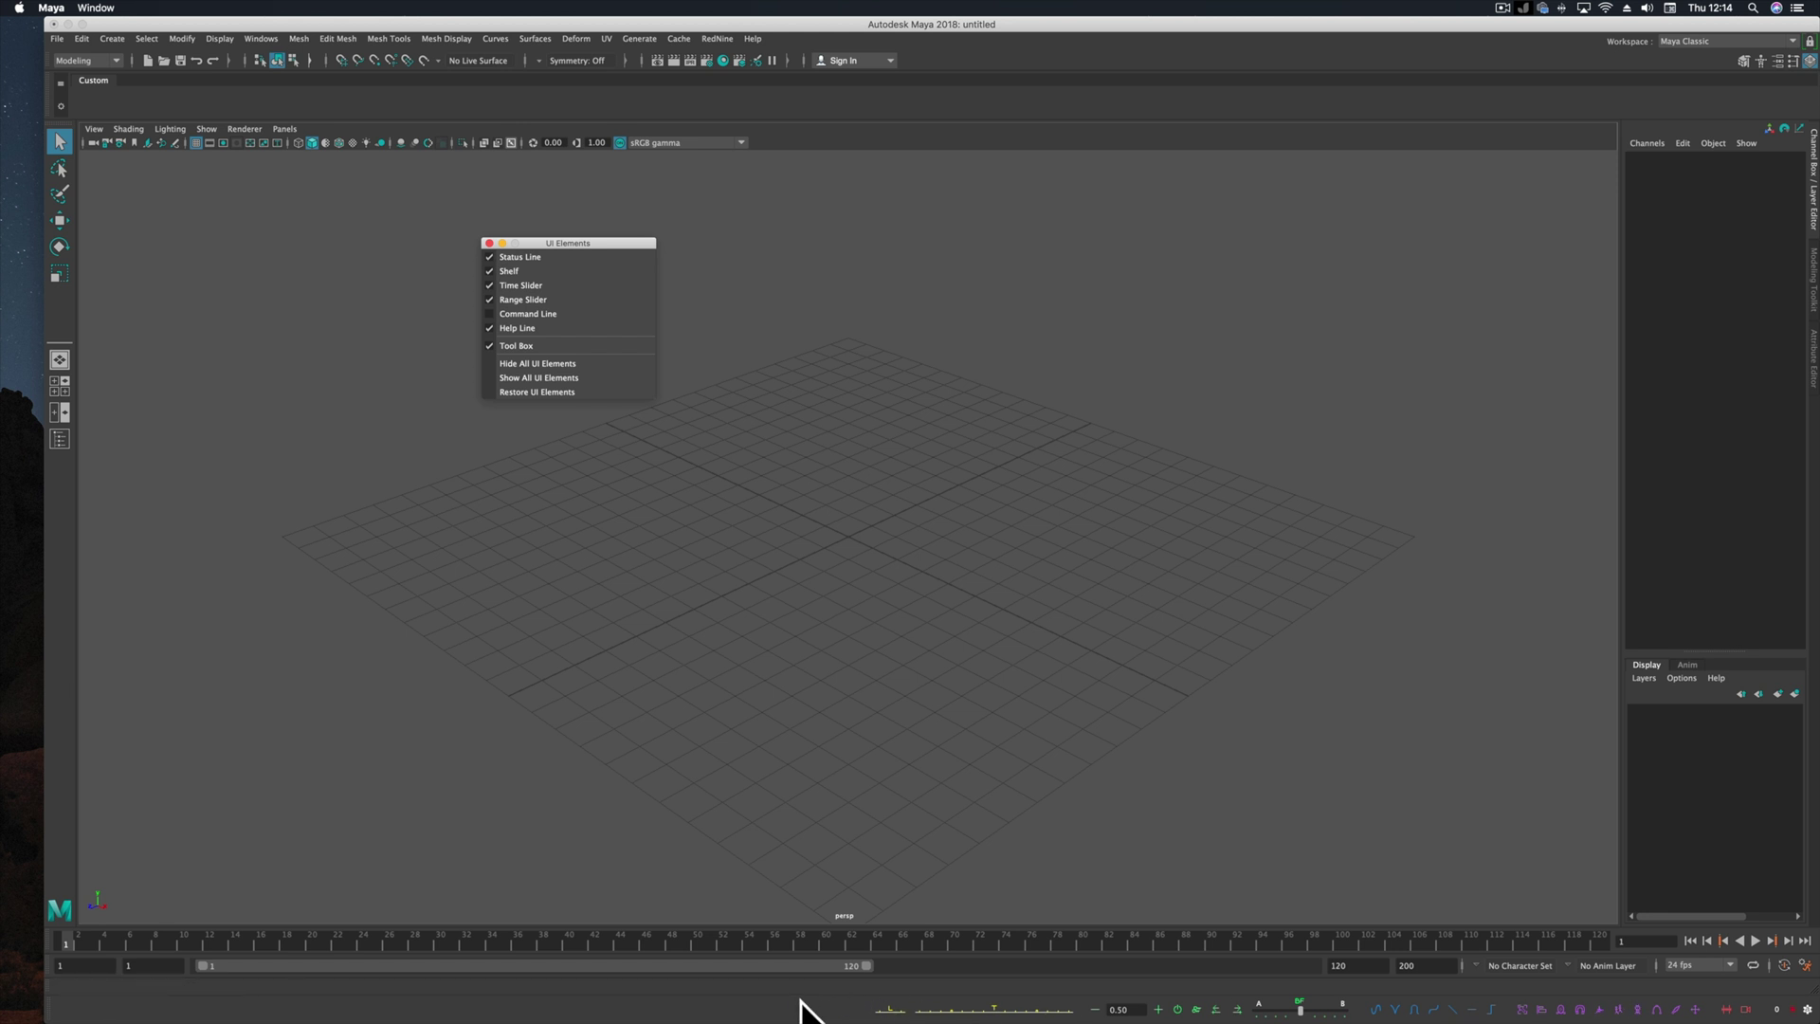
Step: Hide the Channel Box, dock the Range Slider at the top, and end playback at frame 63
key(ctrl+shift+c)
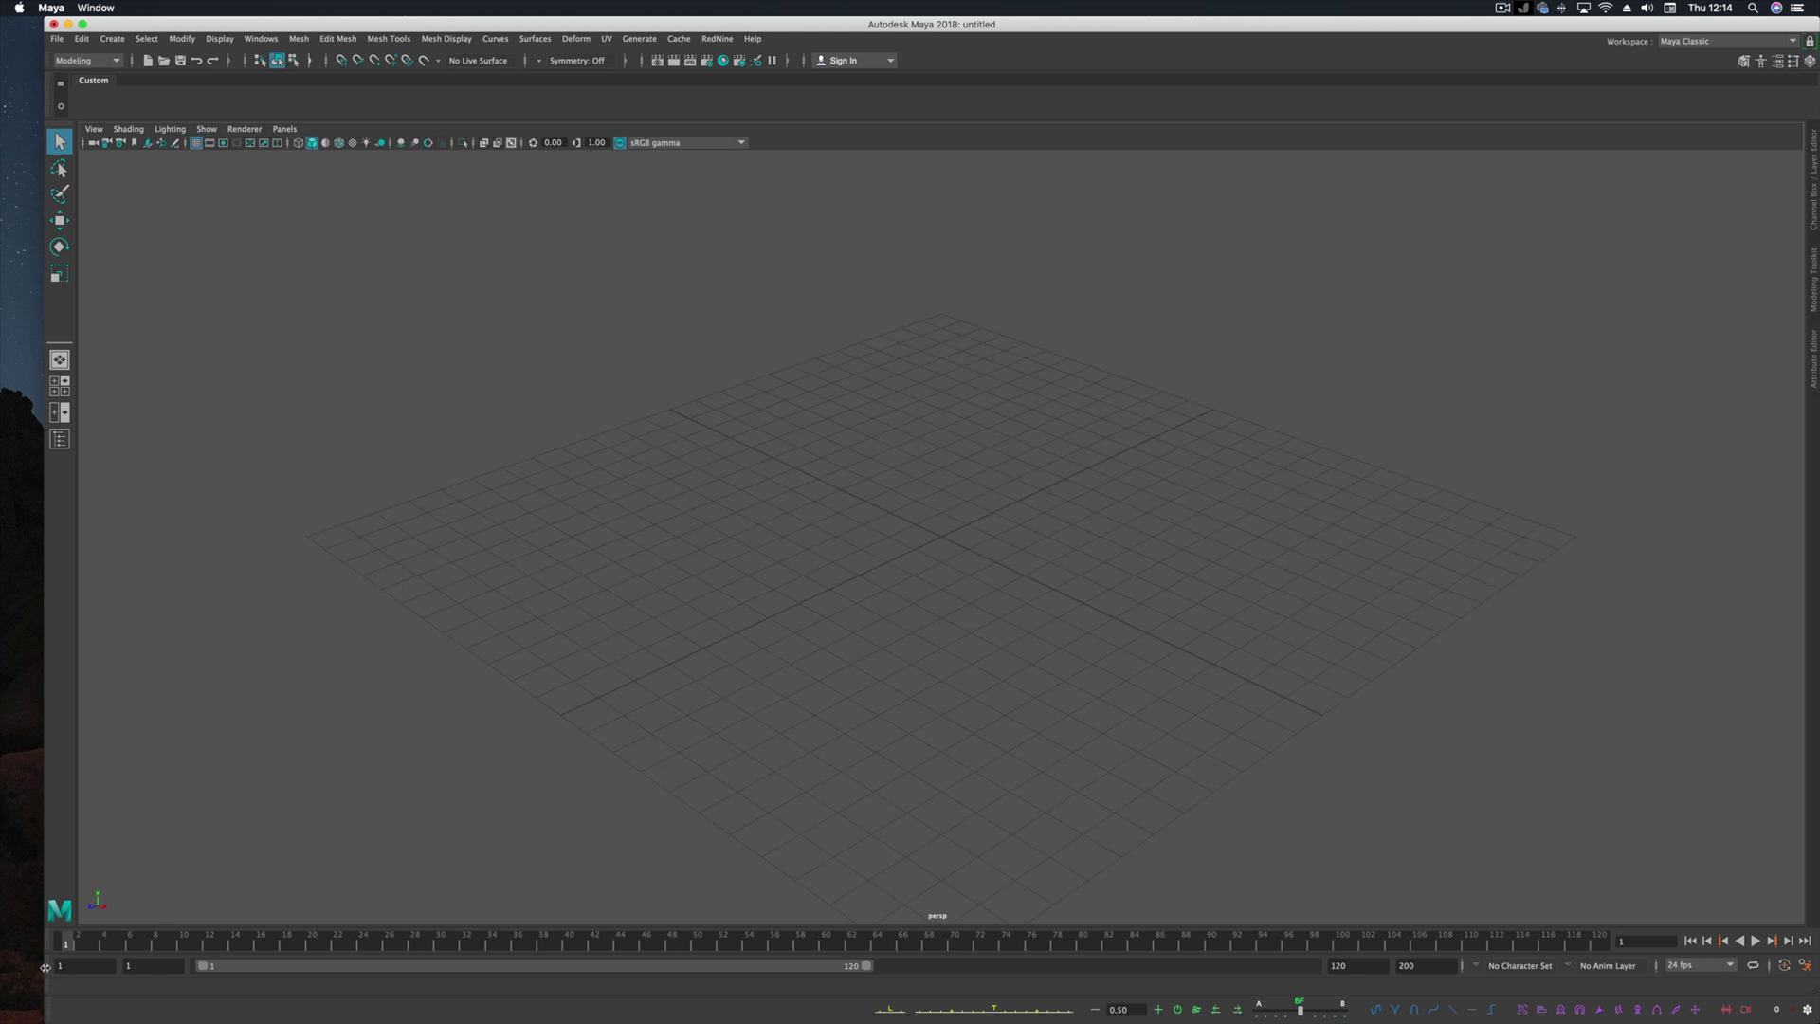
drag(46, 966, 109, 127)
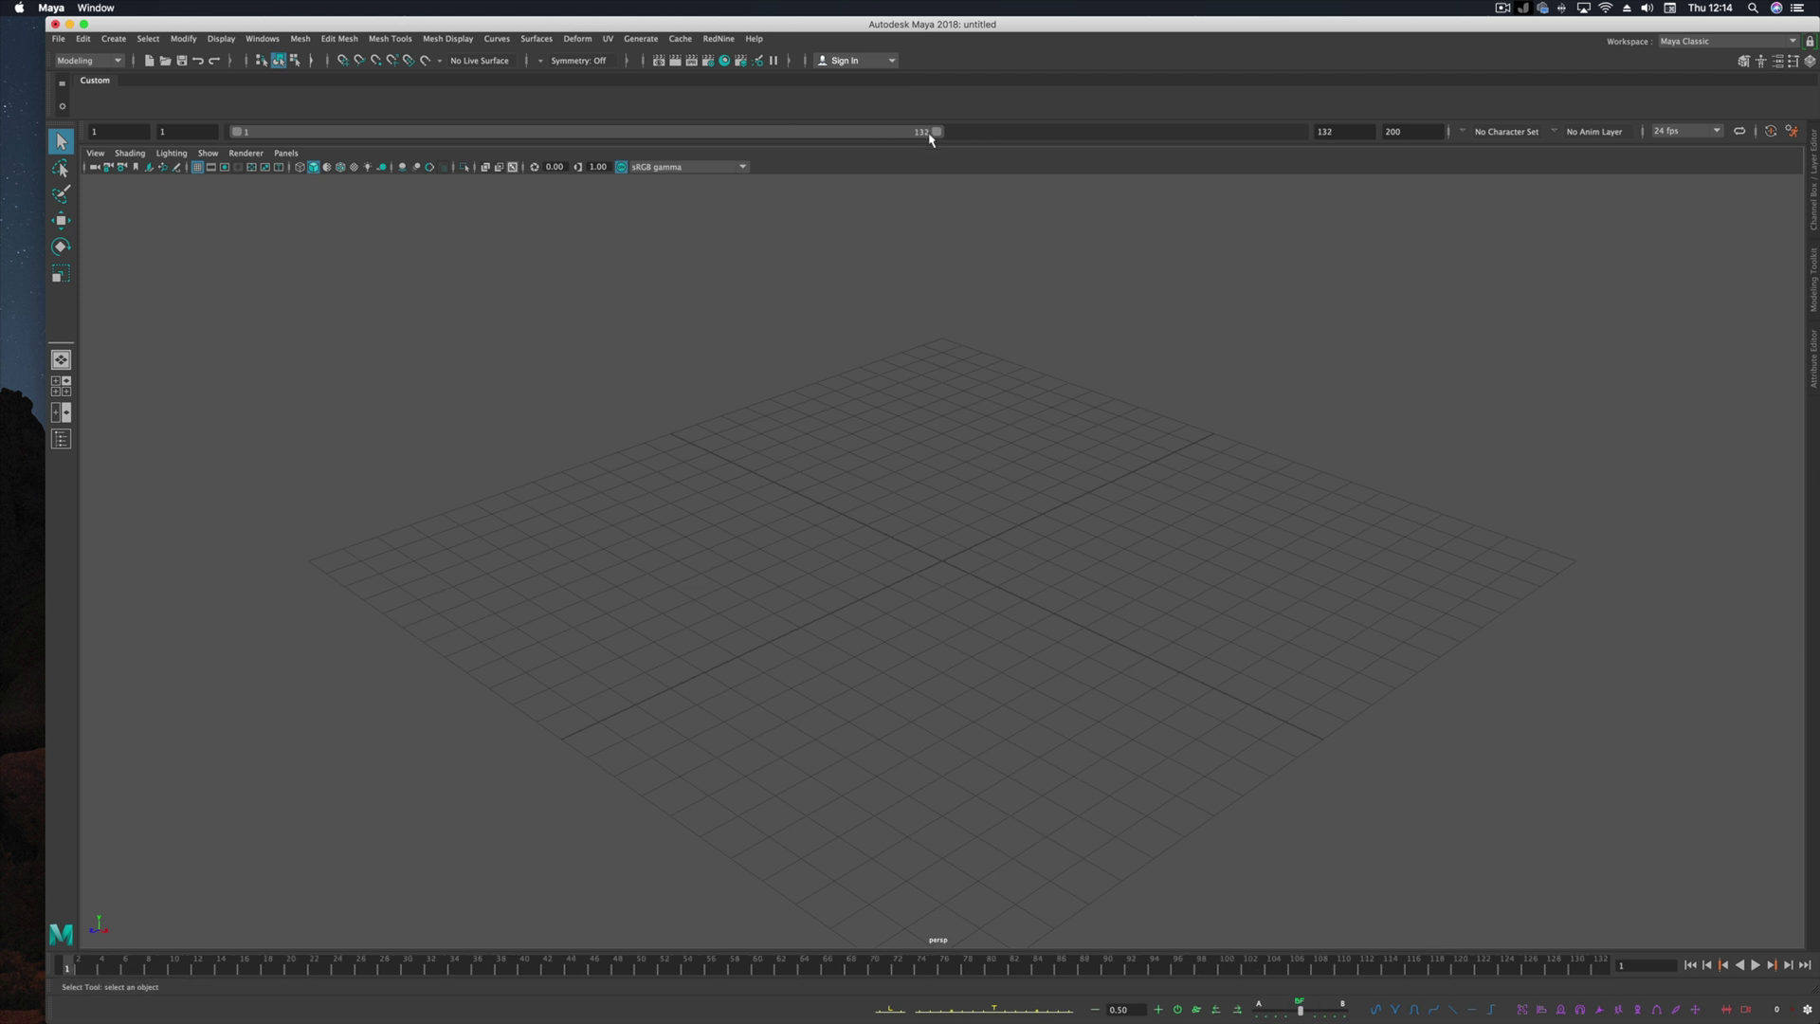
drag(873, 131, 572, 133)
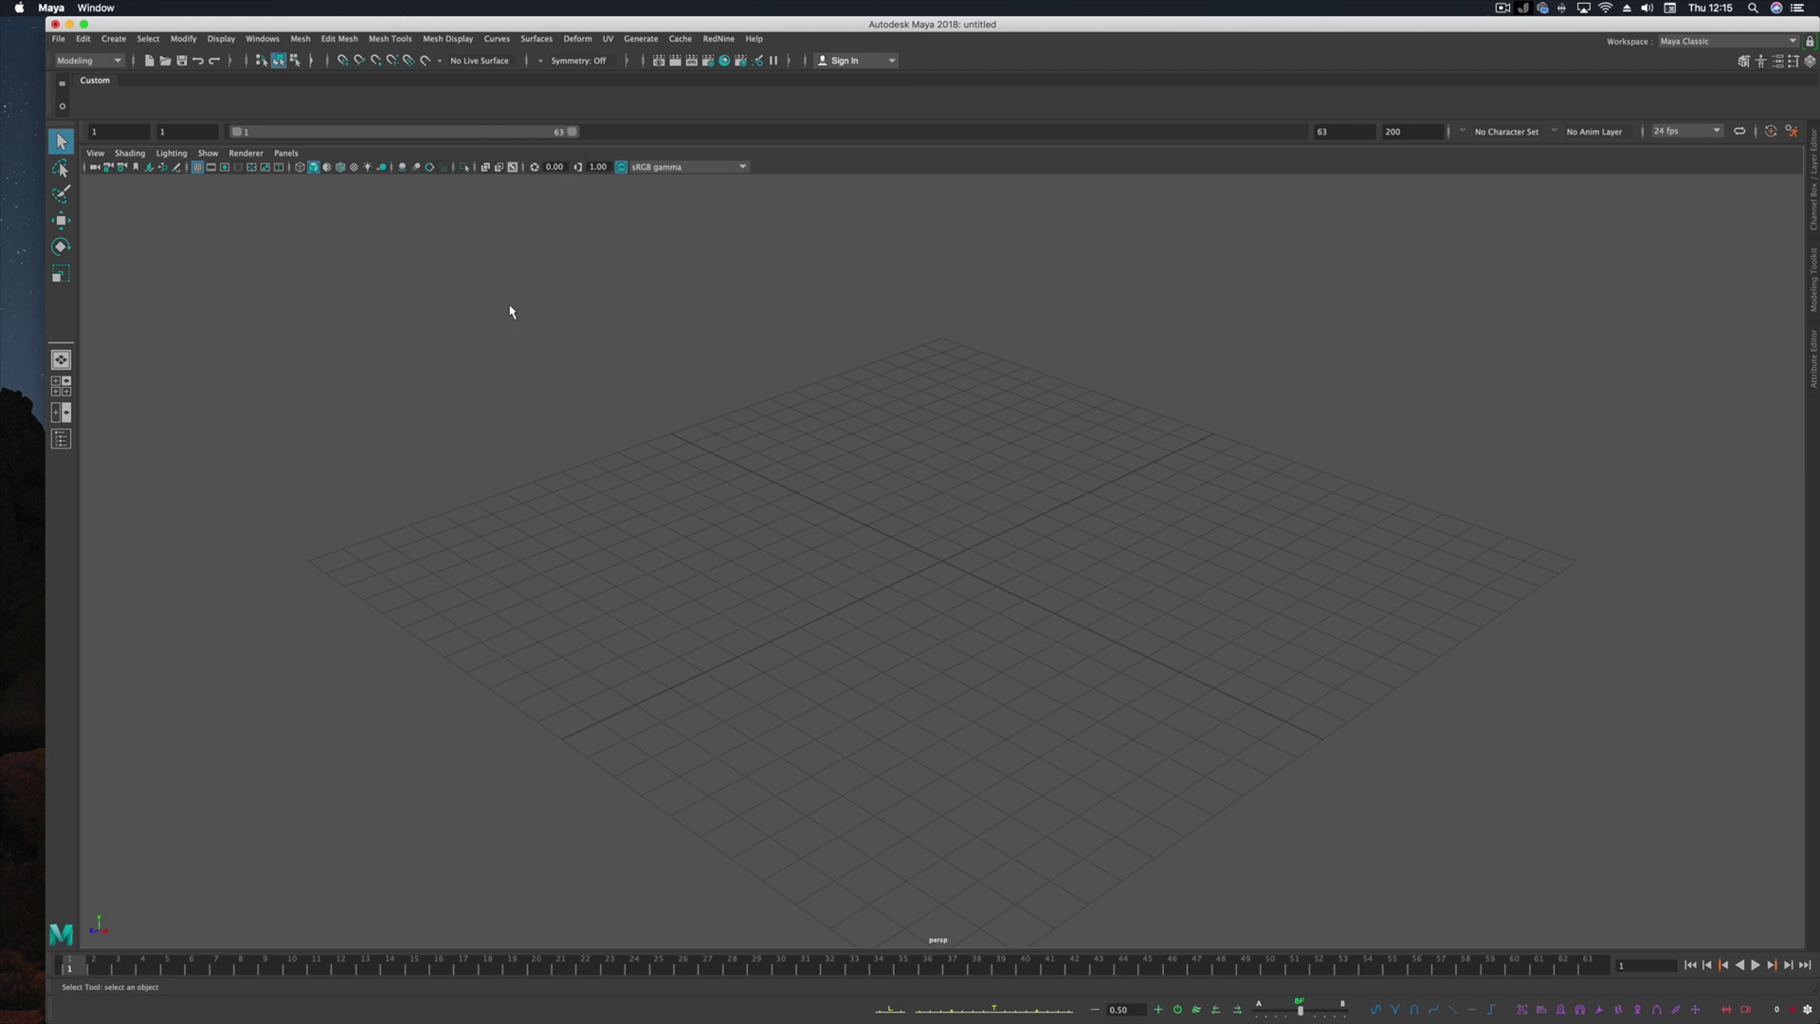
click(263, 39)
mouse_move(303, 161)
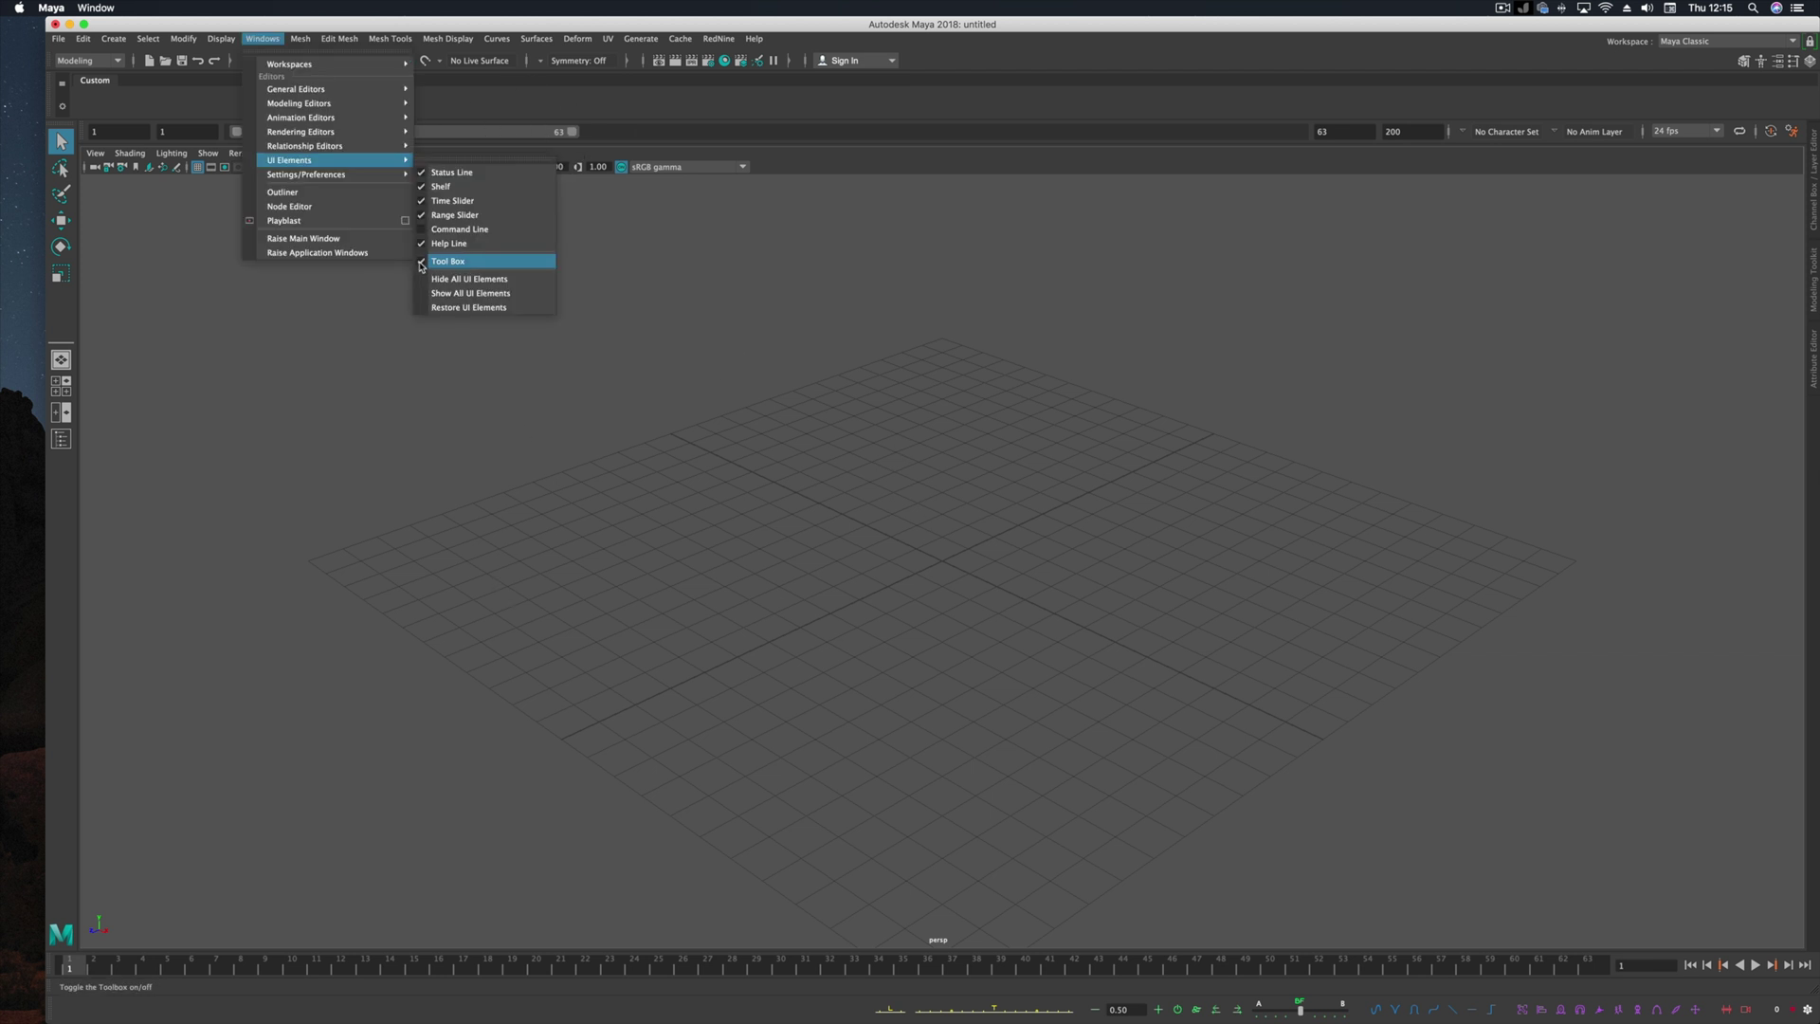
Step: Create polygon sphere pSphere1 at the origin and cycle through the Select, Rotate and Move tools
click(61, 220)
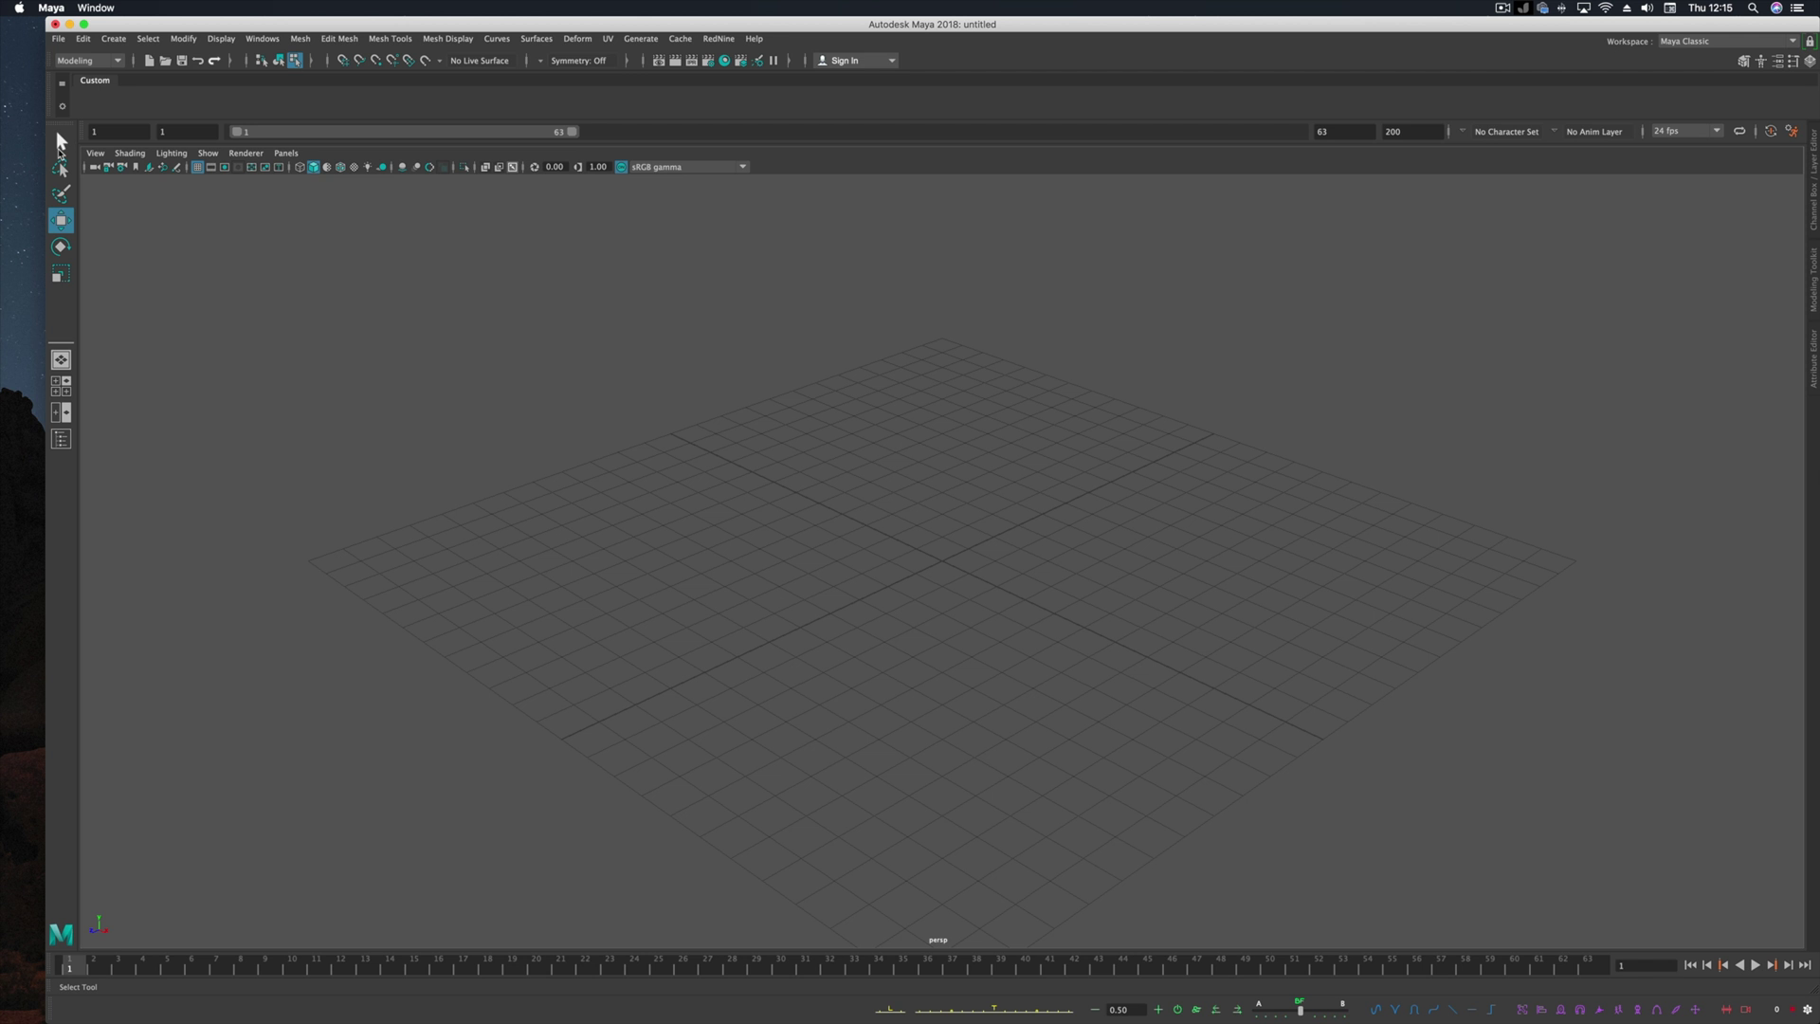
shift+right_drag(862, 487, 1109, 601)
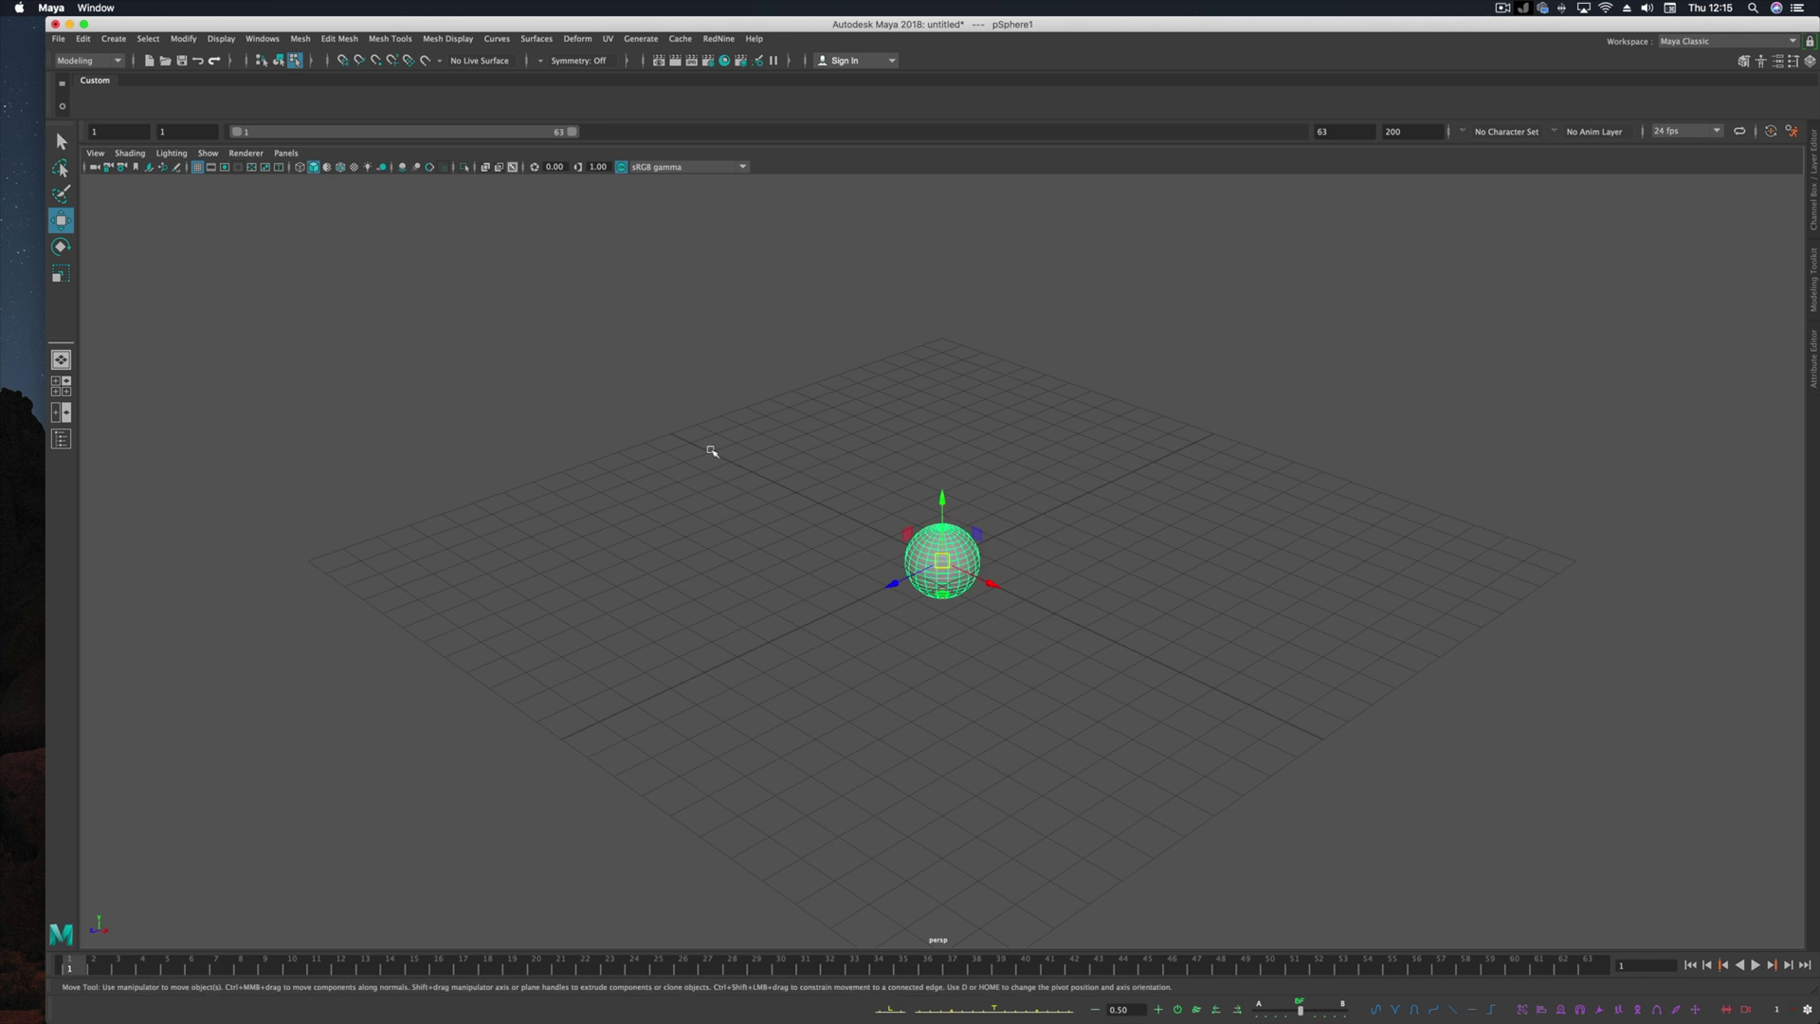
click(60, 140)
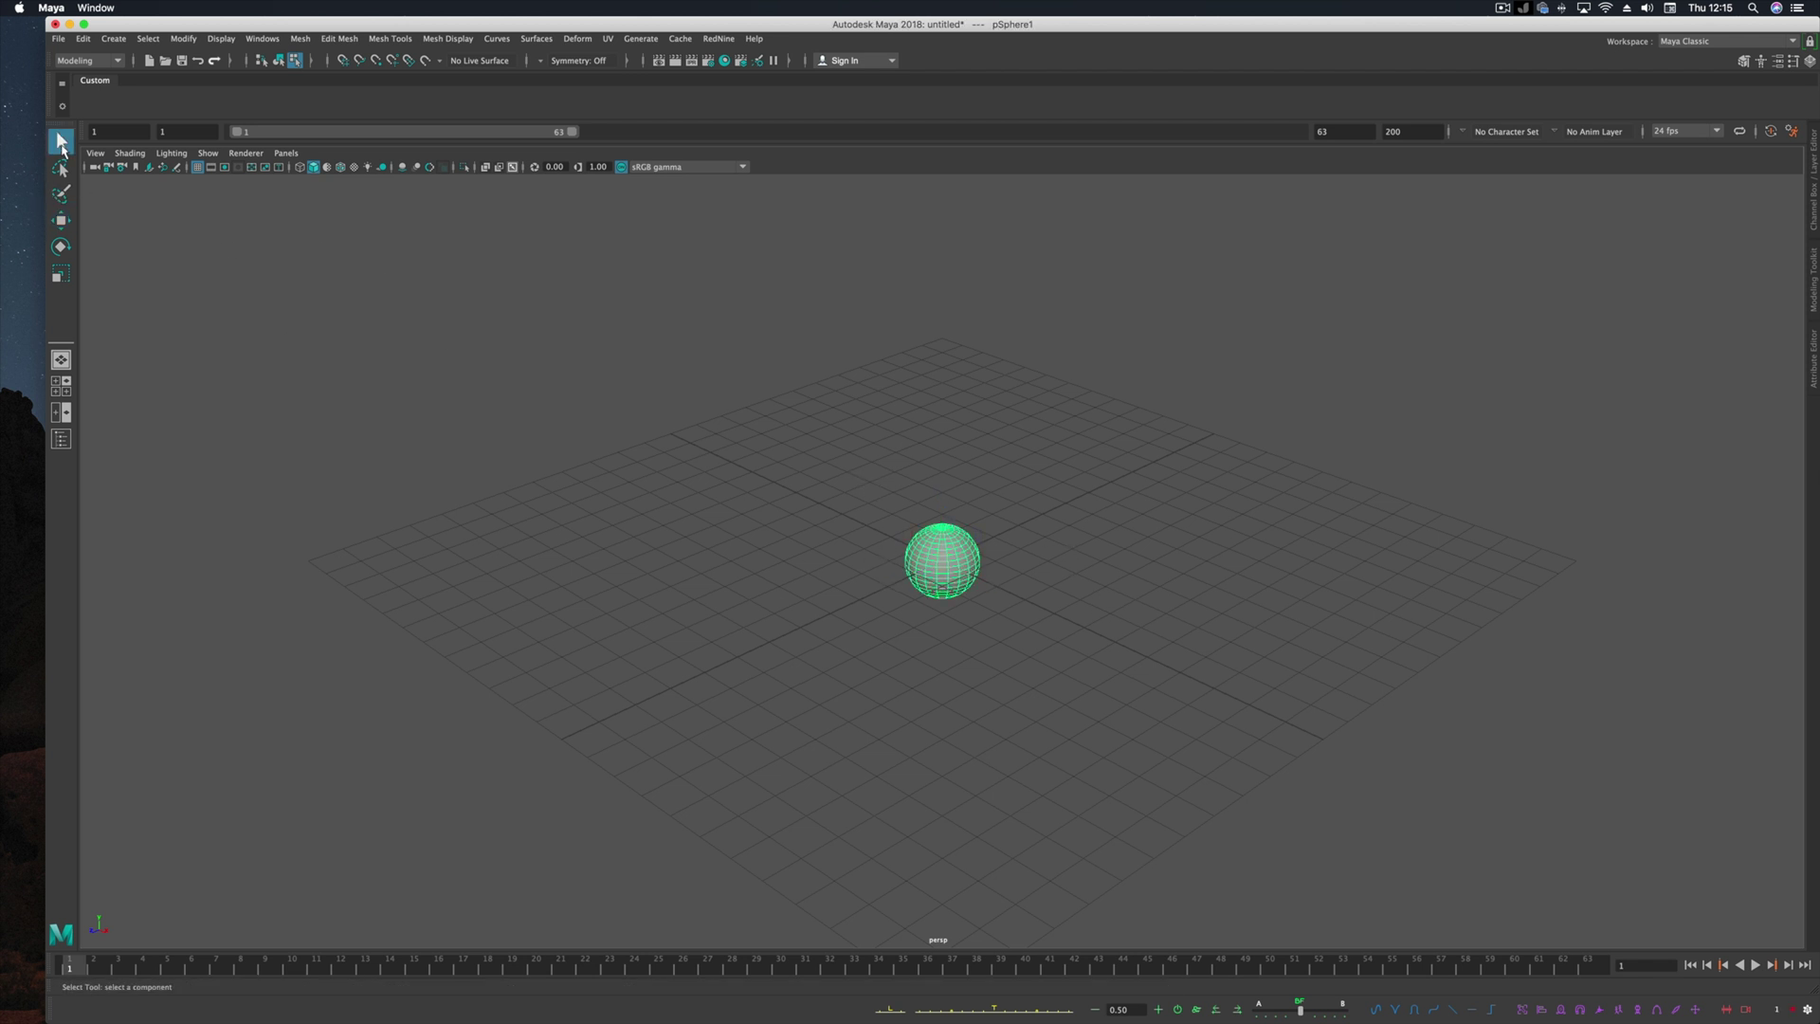
click(61, 247)
click(61, 220)
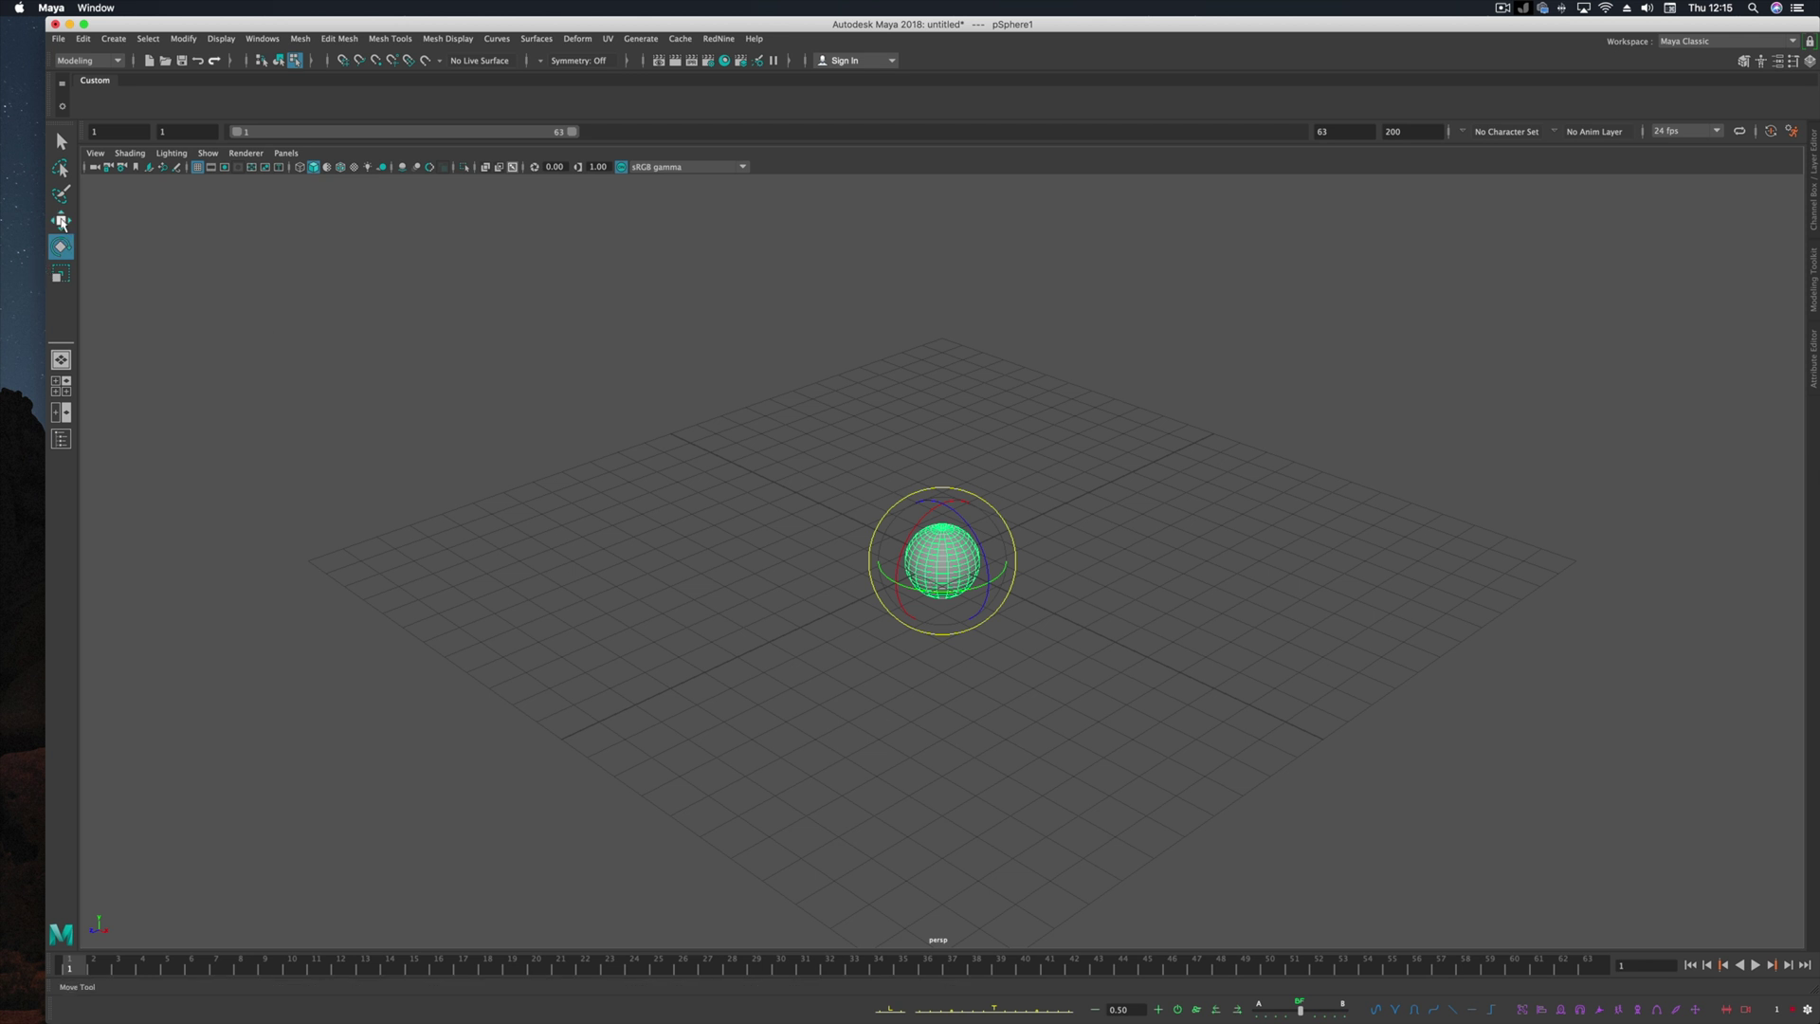
click(61, 247)
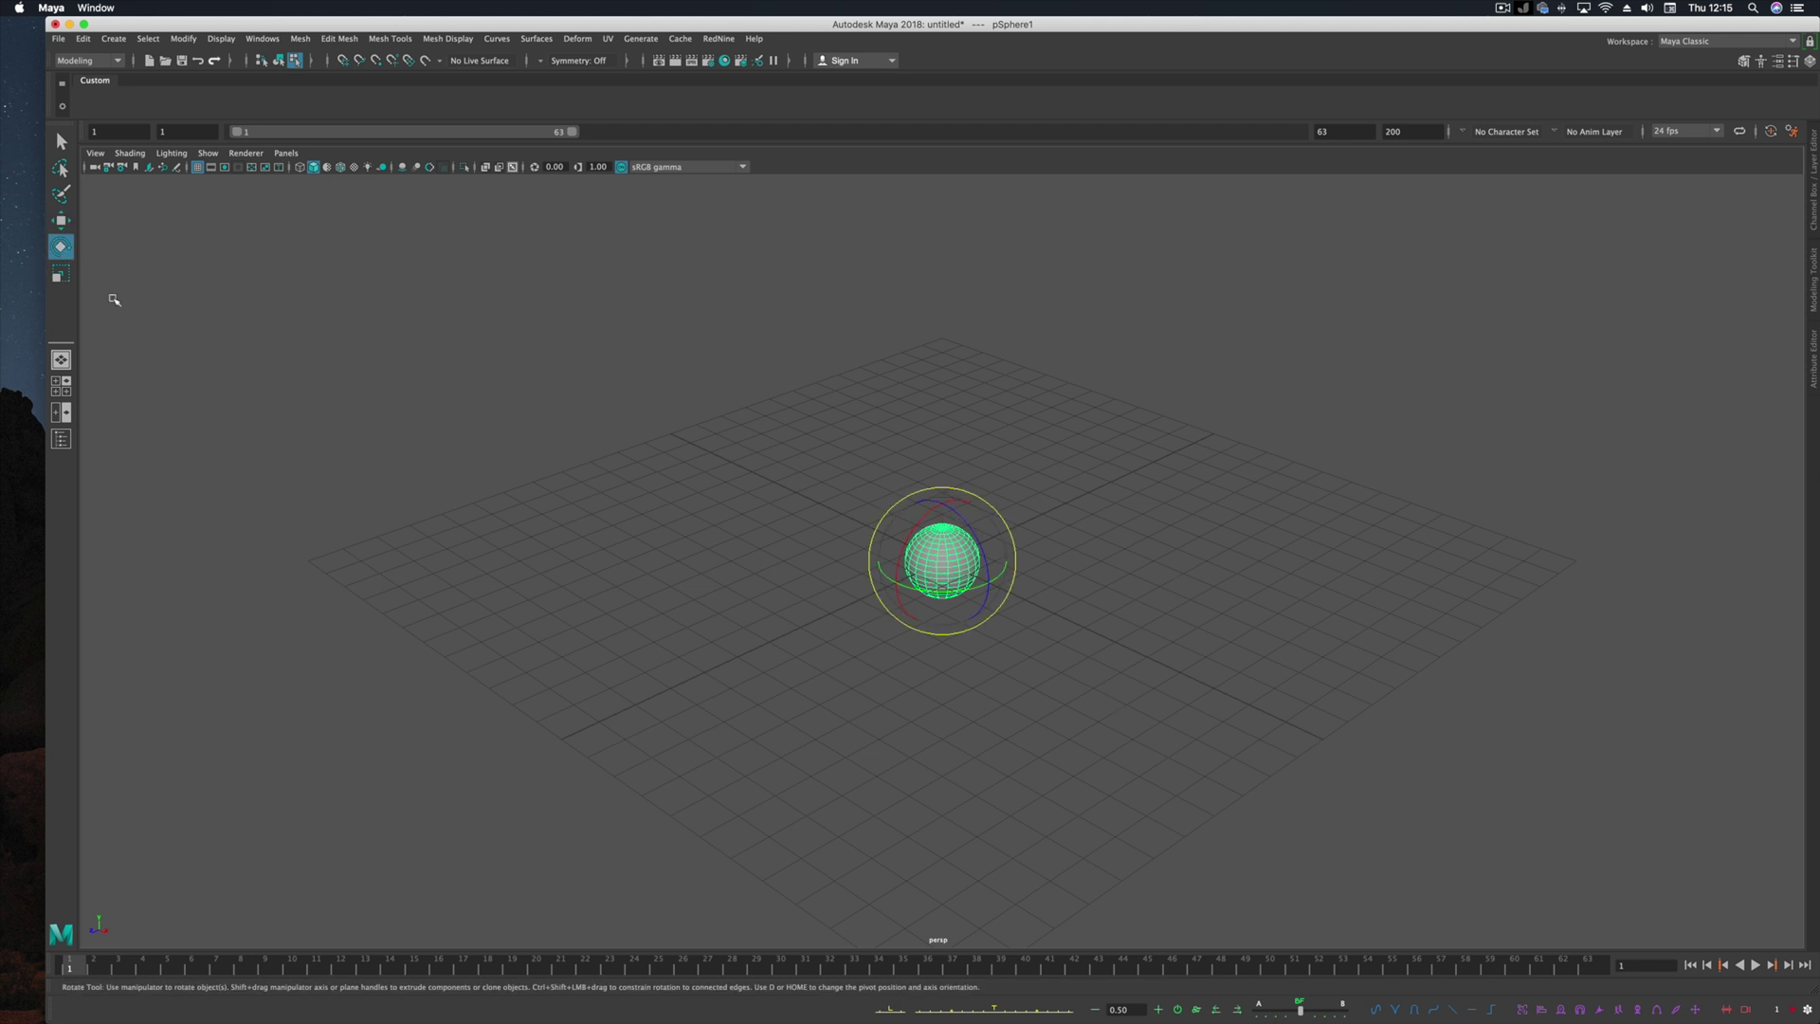
key(w)
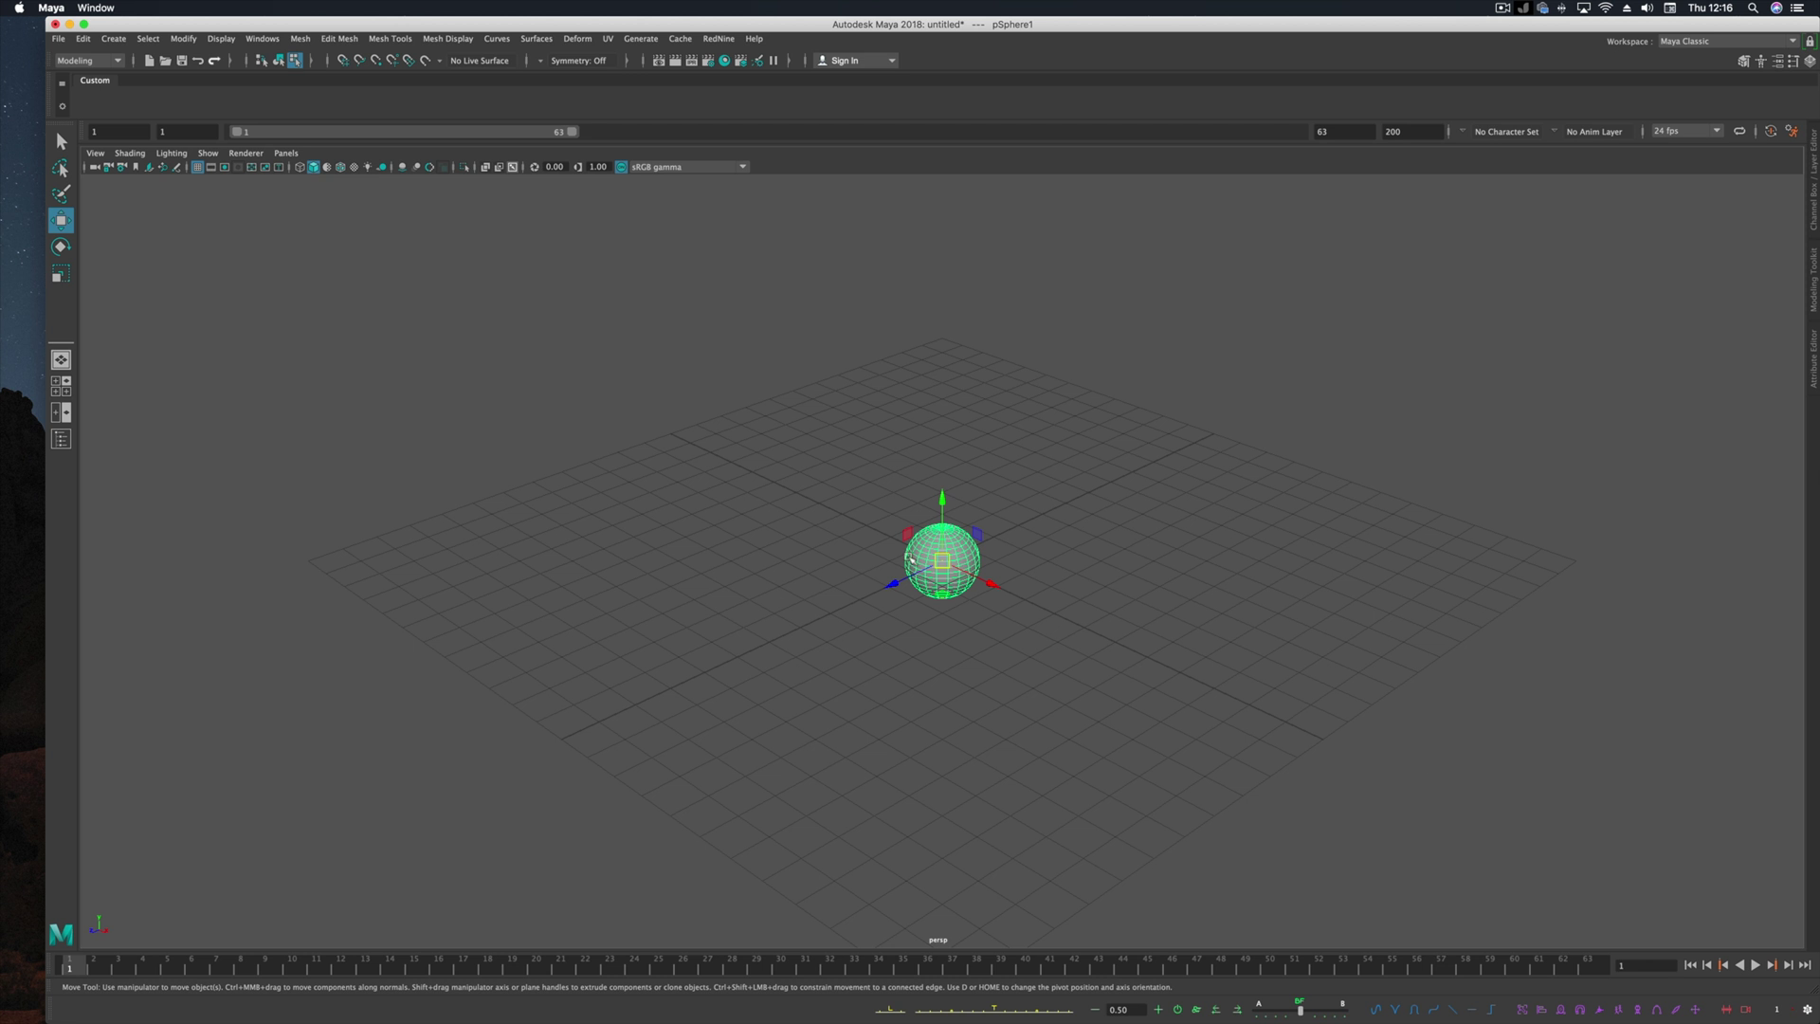
key(e)
key(r)
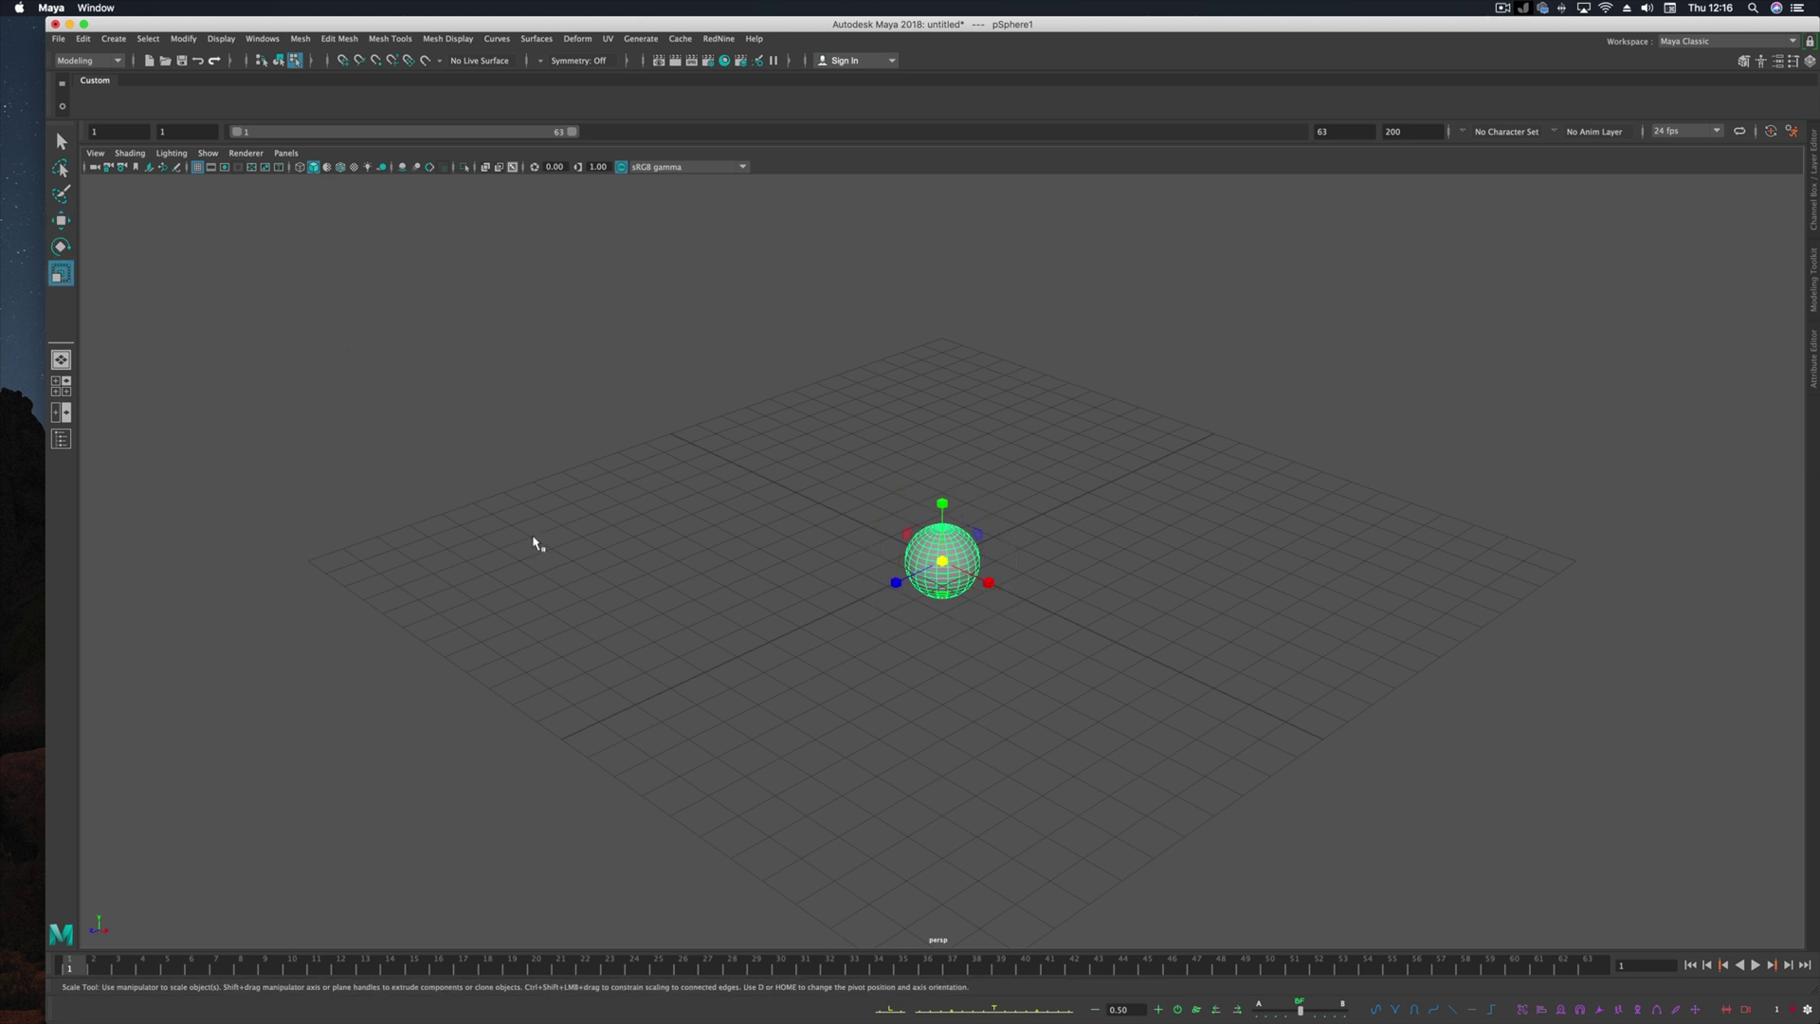
key(e)
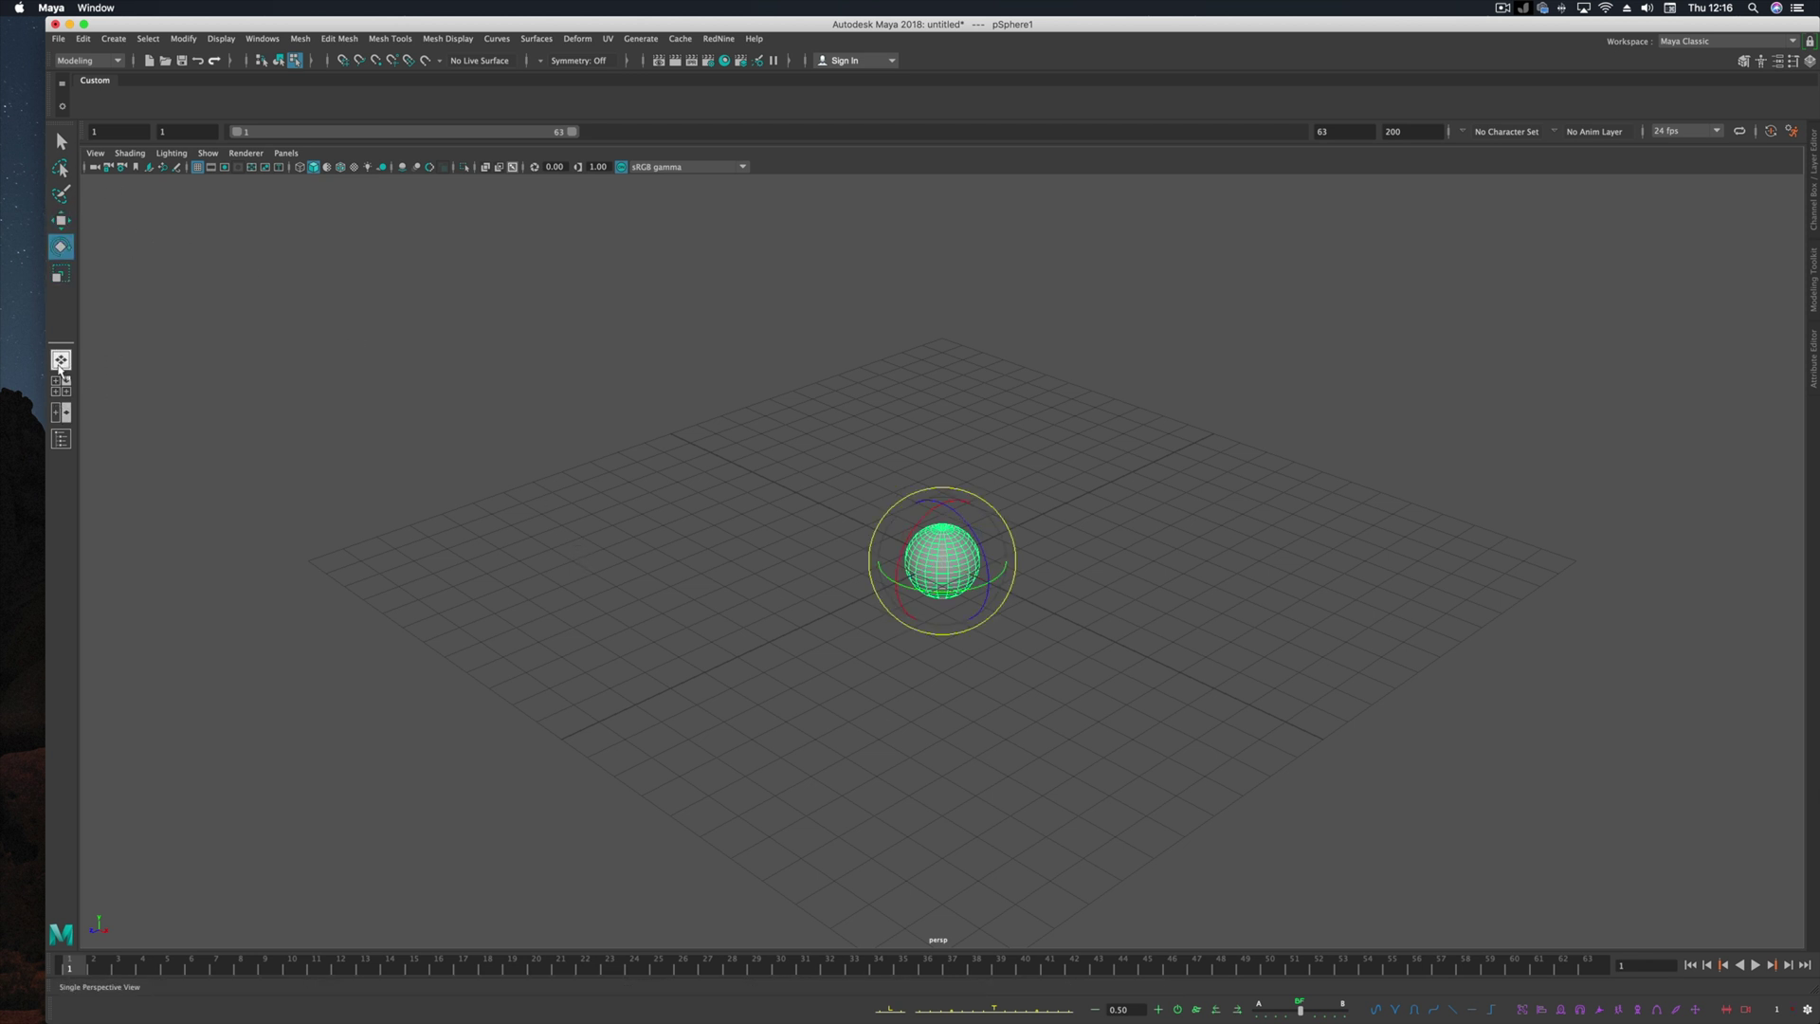
Step: Switch between the four-view layout and a single maximized view with Space
key(space)
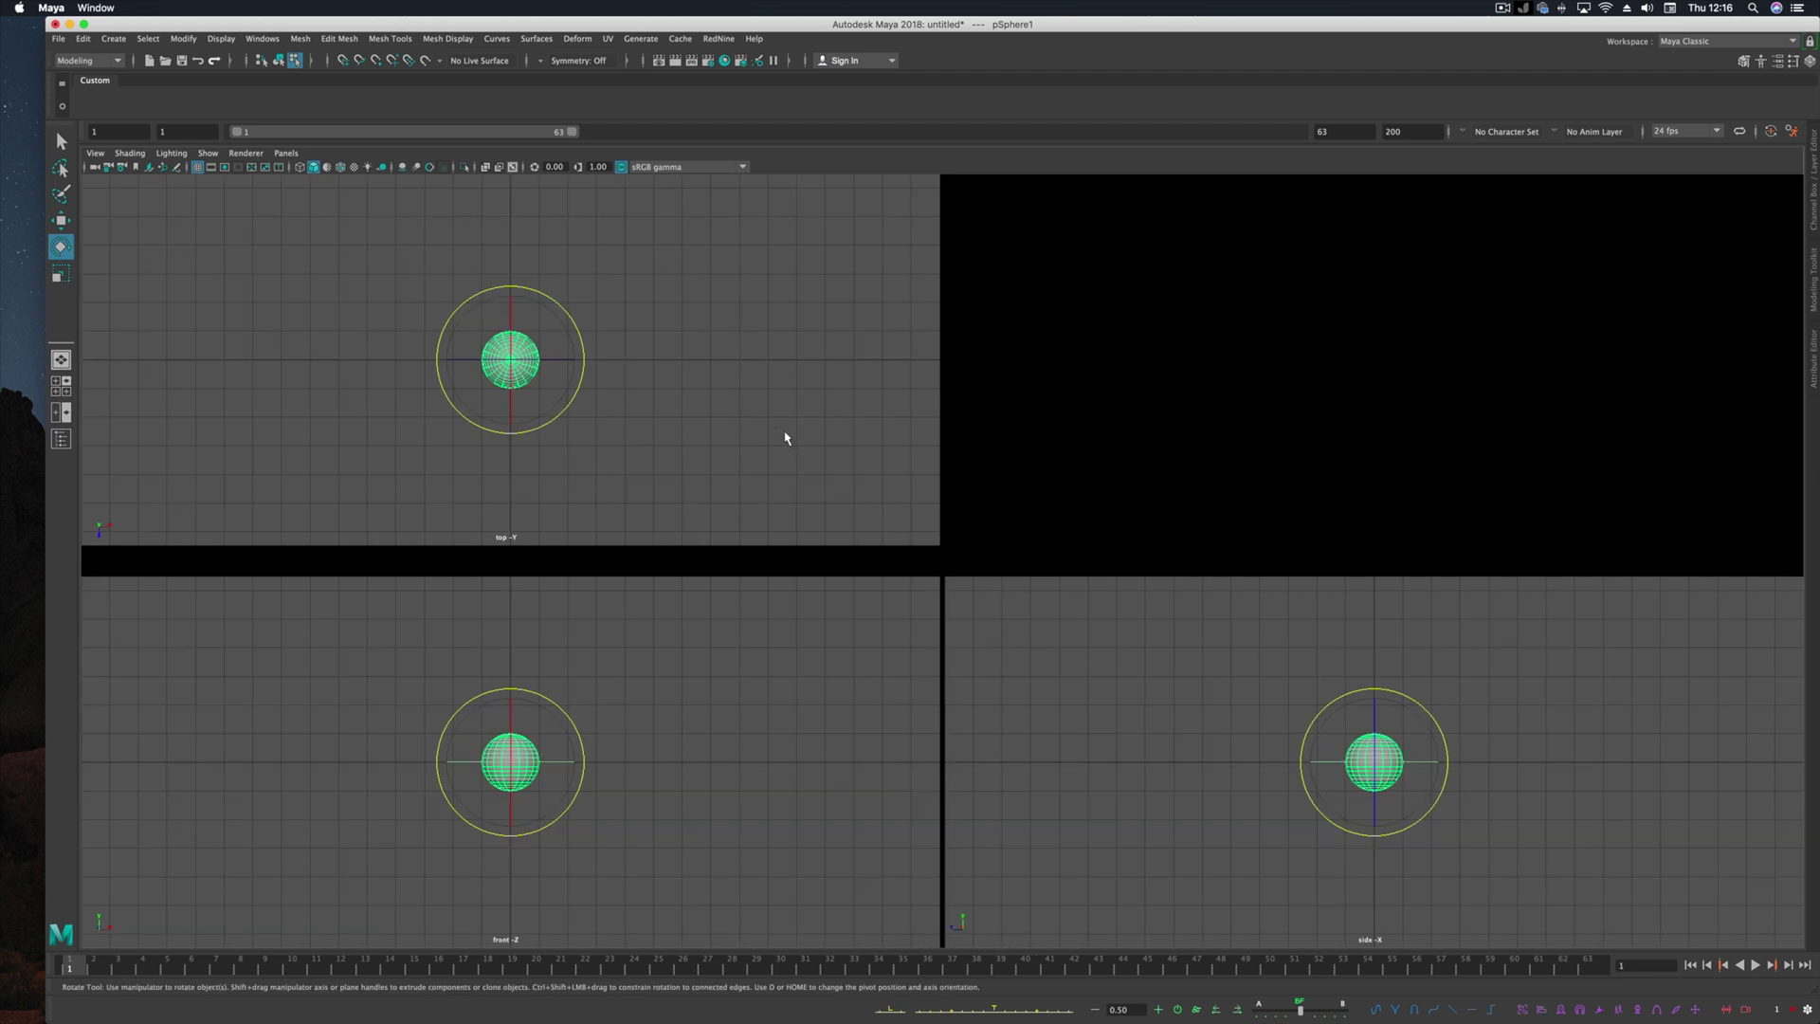
key(space)
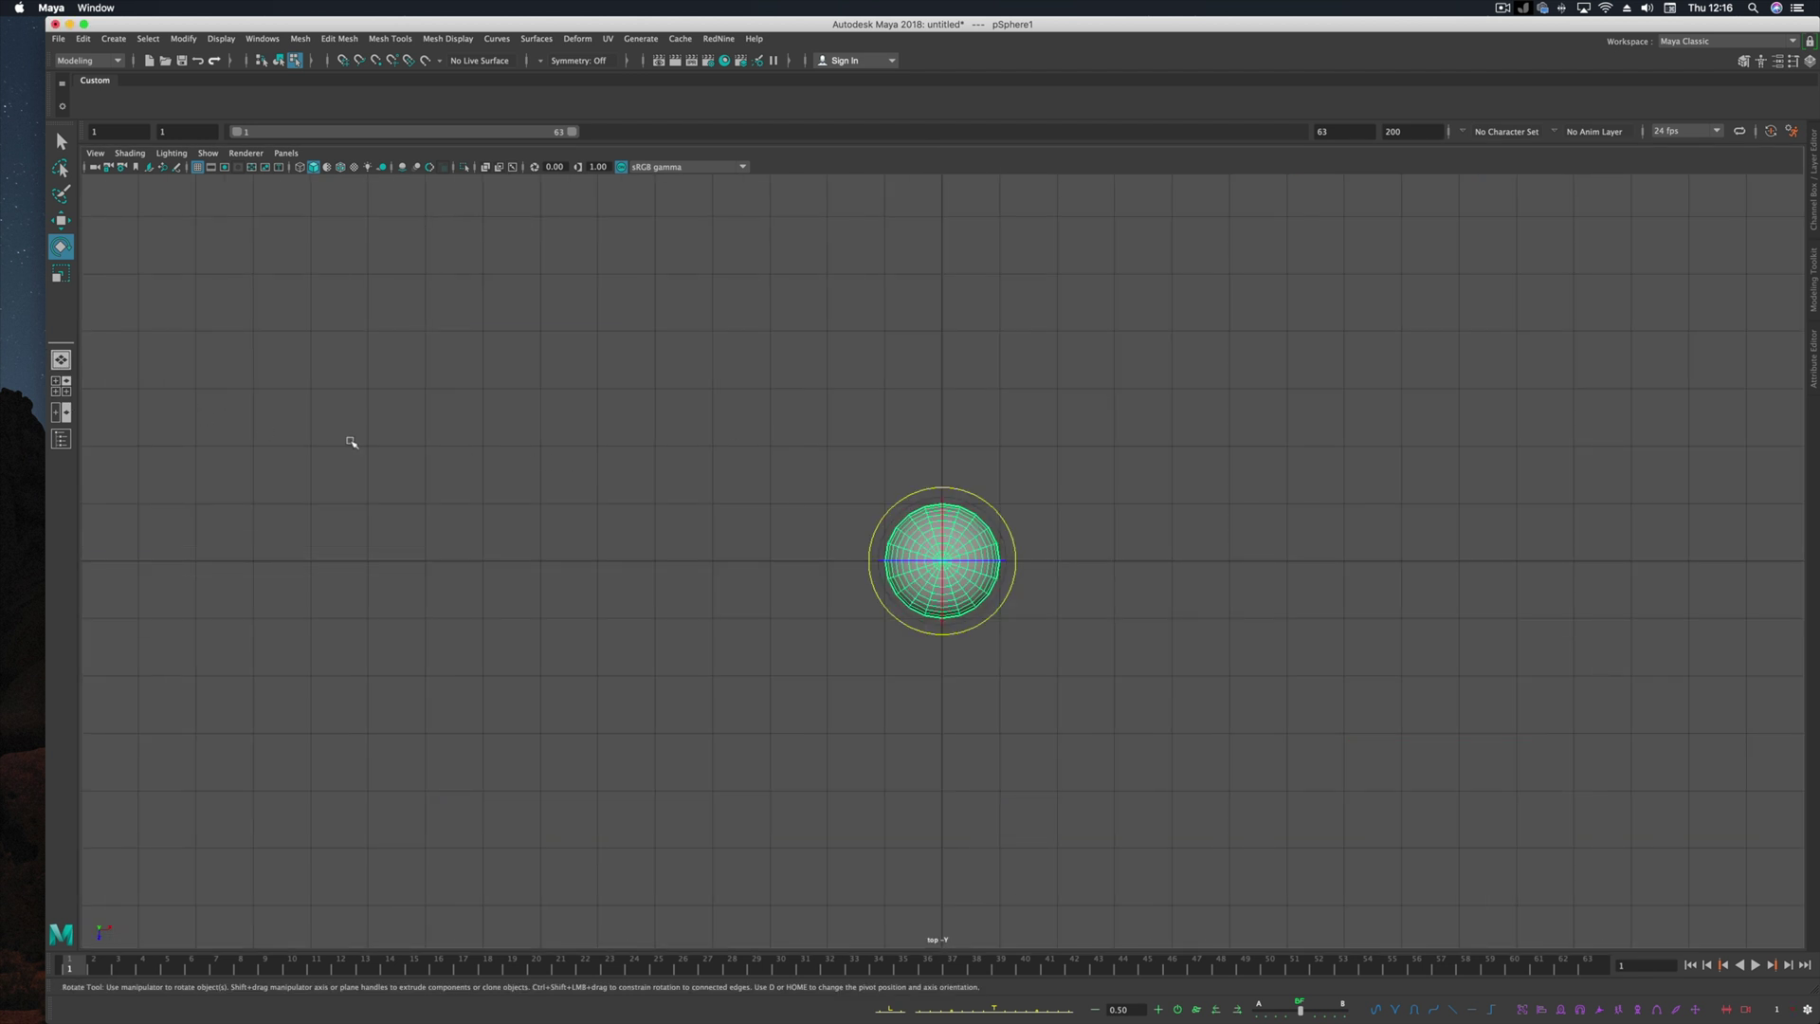
key(space)
key(space)
key(space)
key(space)
key(space)
key(space)
key(space)
key(space)
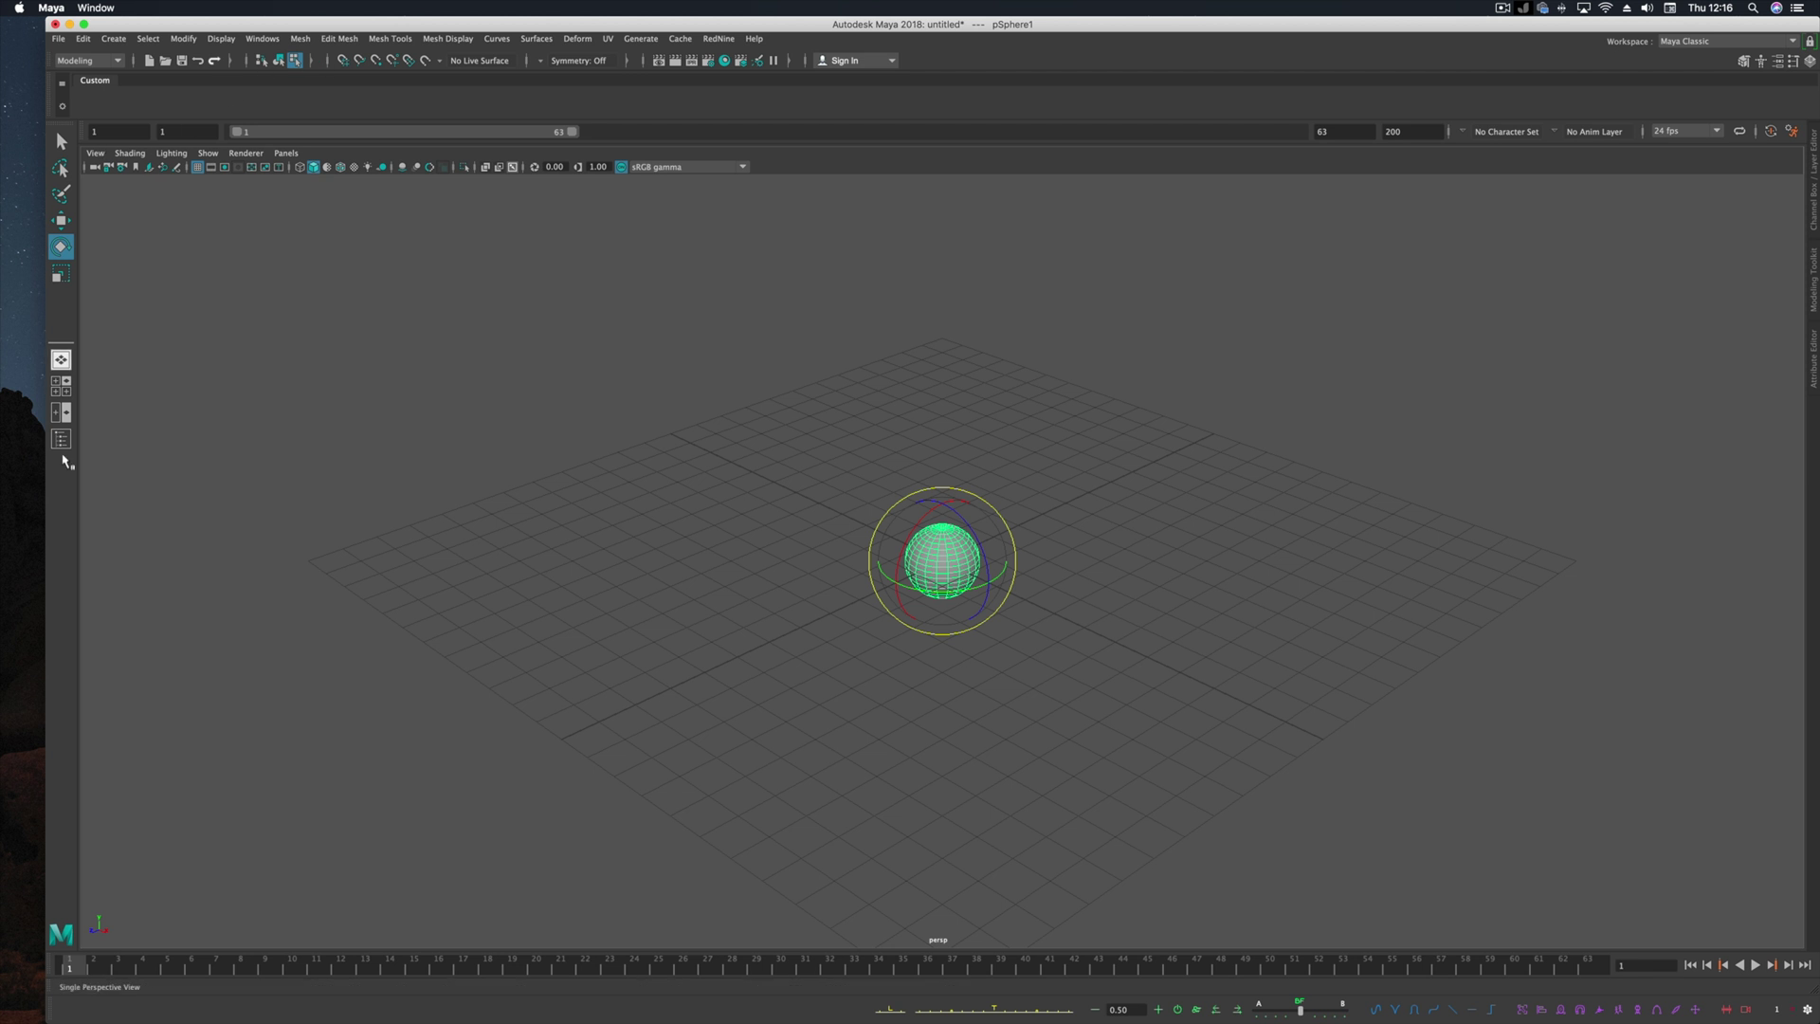
Step: Hide the Tool Box from Windows > UI Elements
click(263, 39)
mouse_move(296, 174)
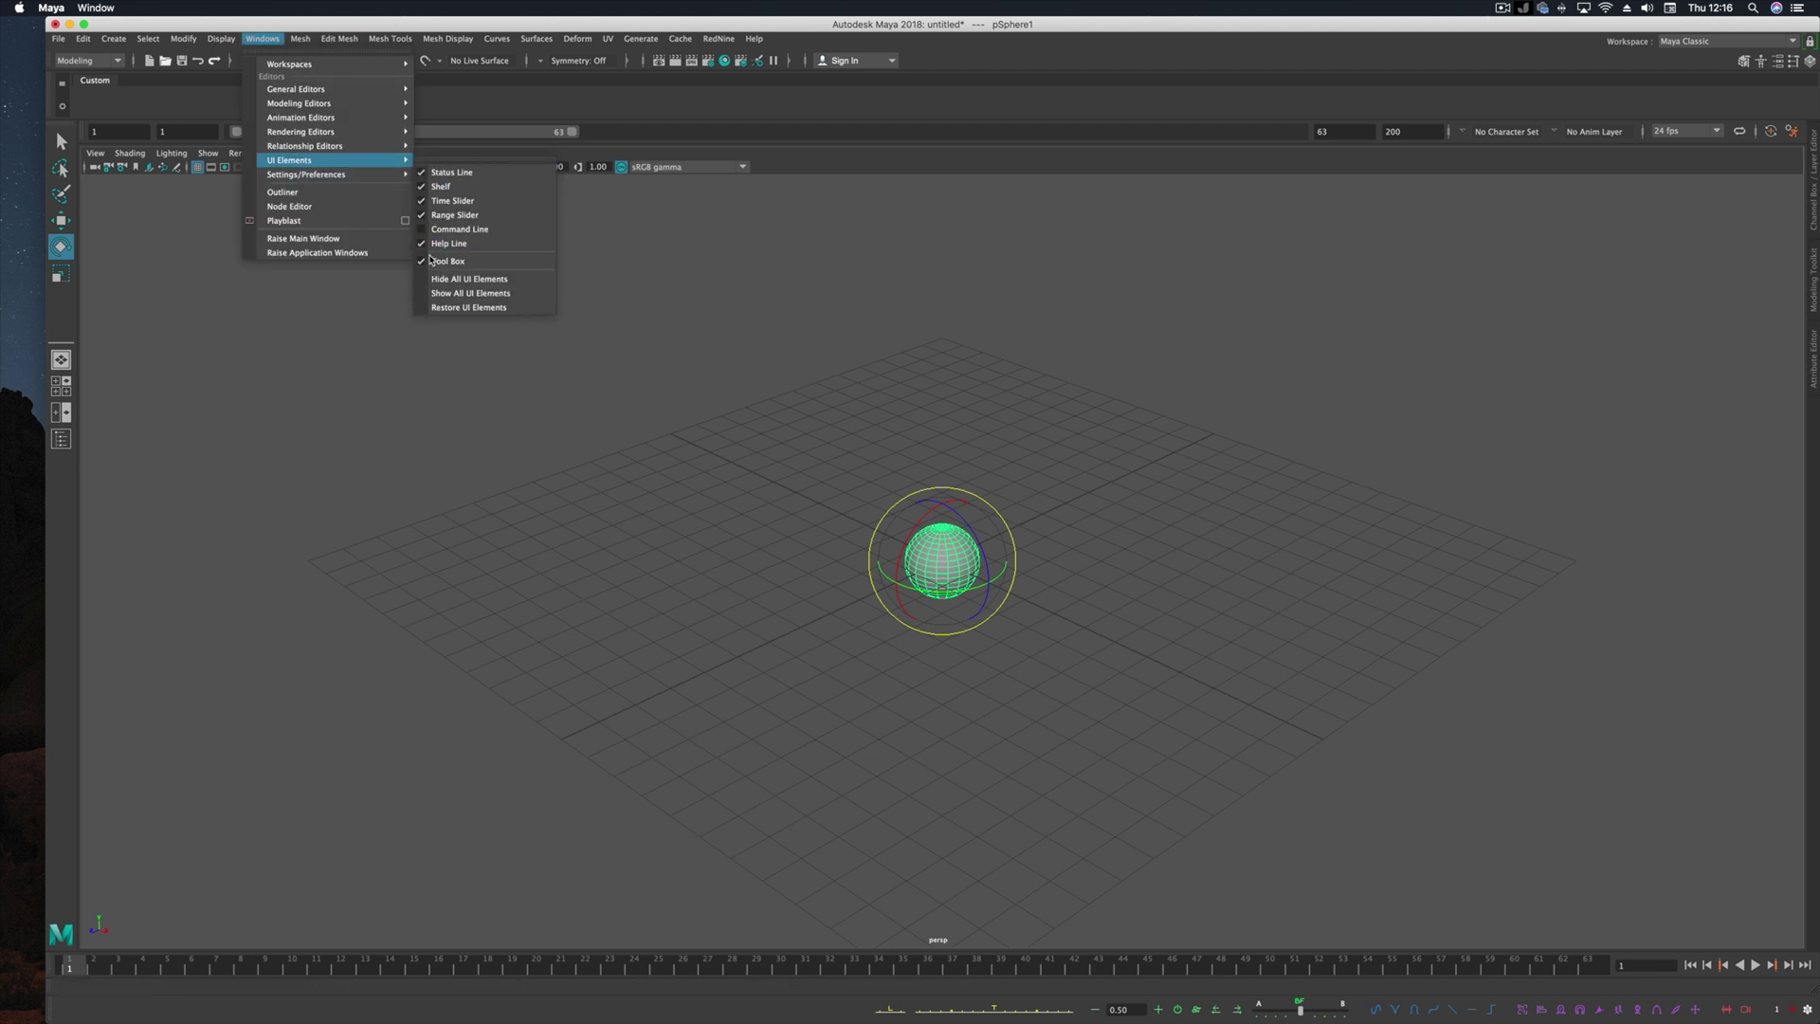
click(443, 261)
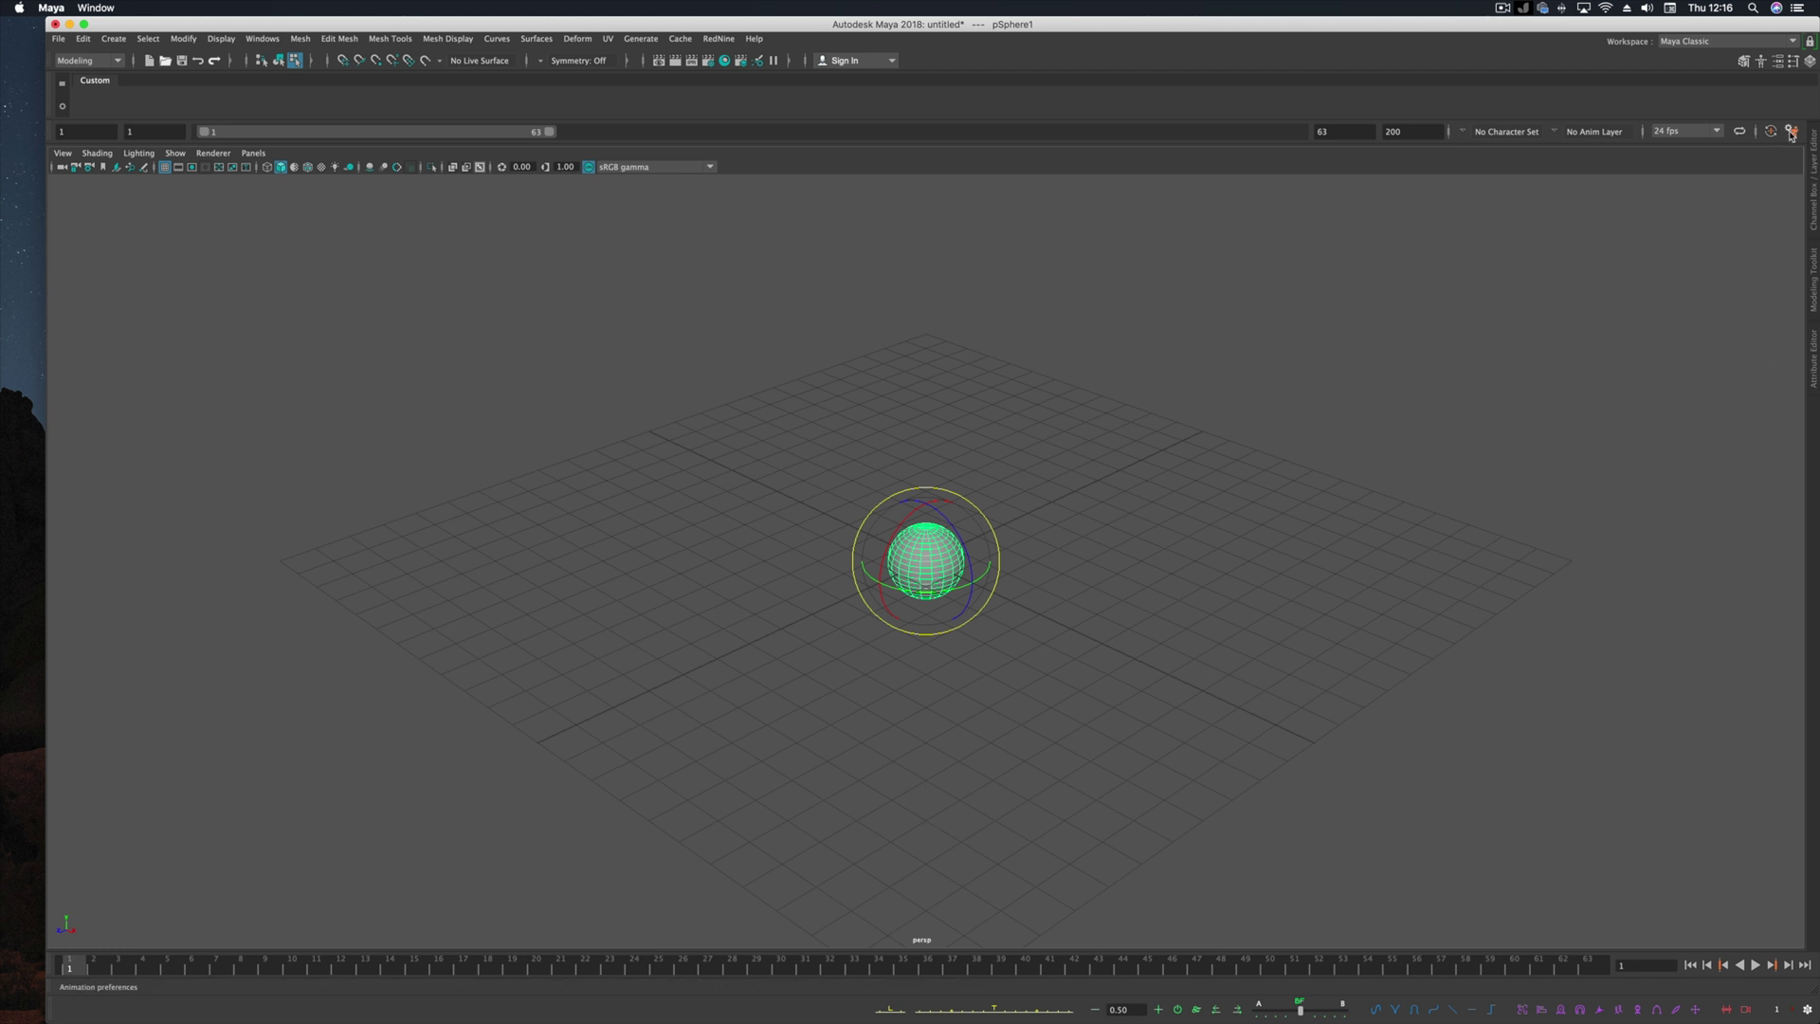
click(1791, 131)
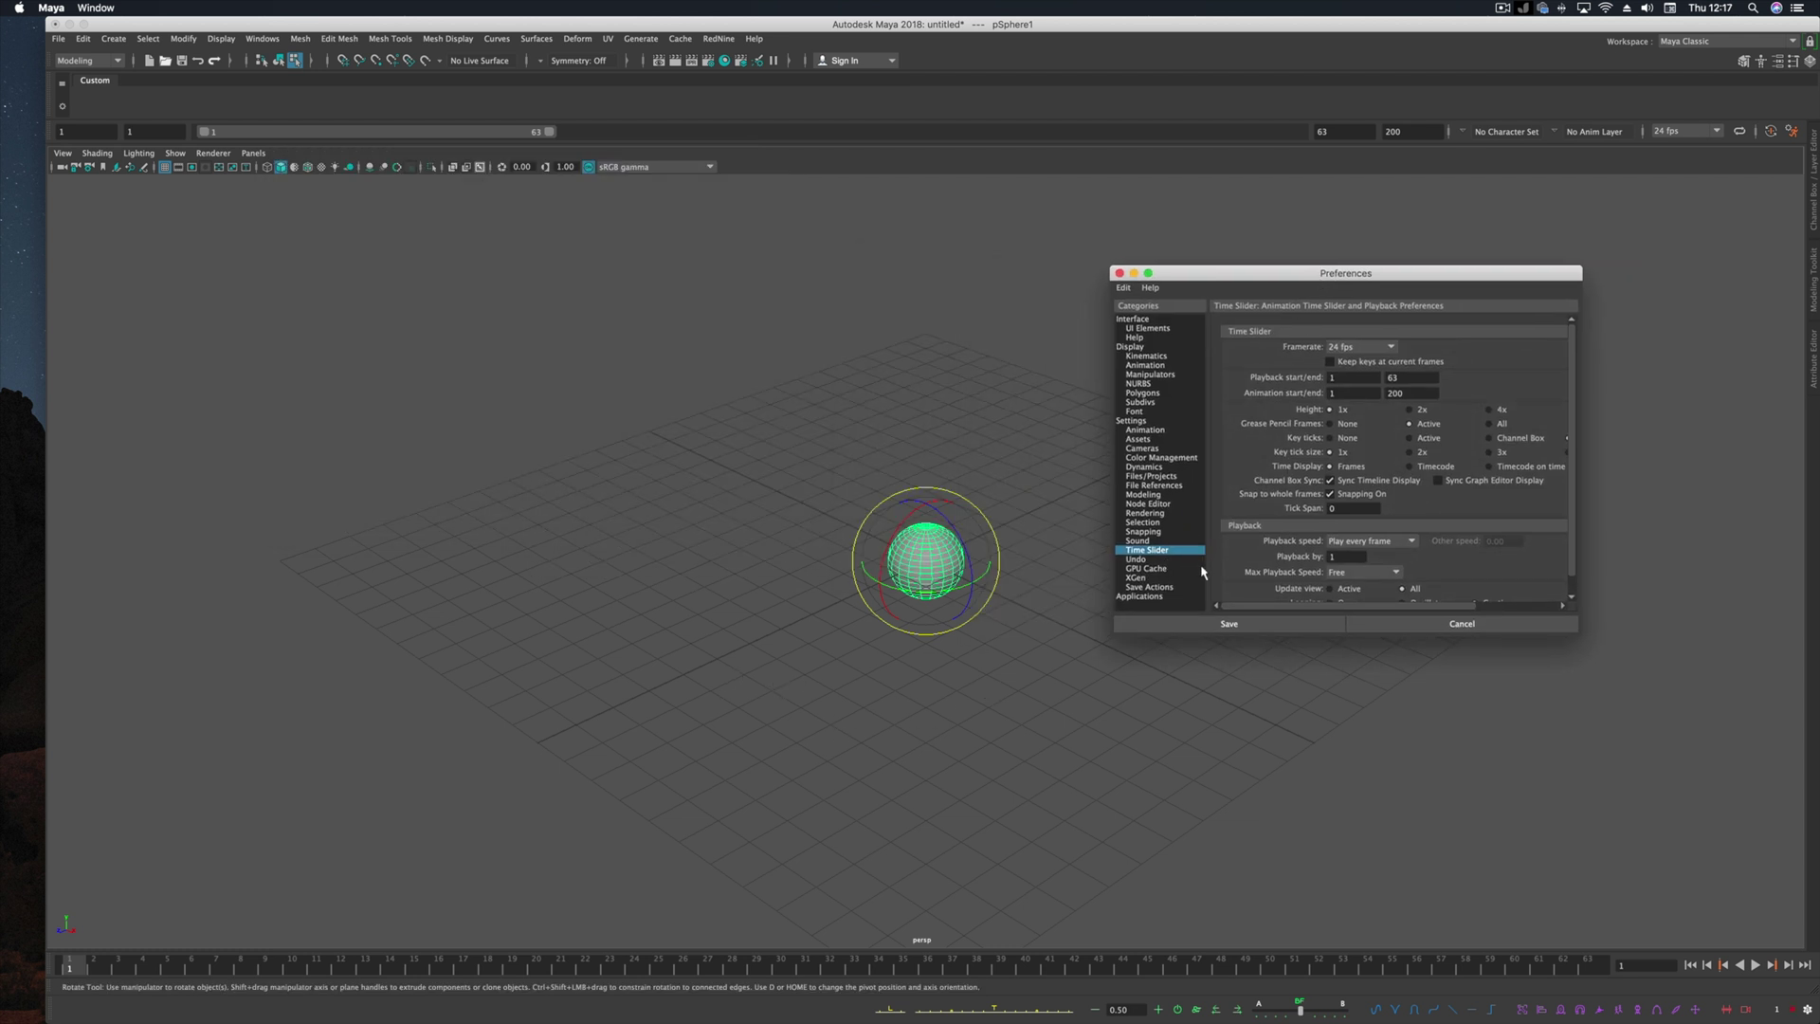
Step: In Time Slider preferences, set the time slider height to 2x
click(1139, 542)
click(1145, 550)
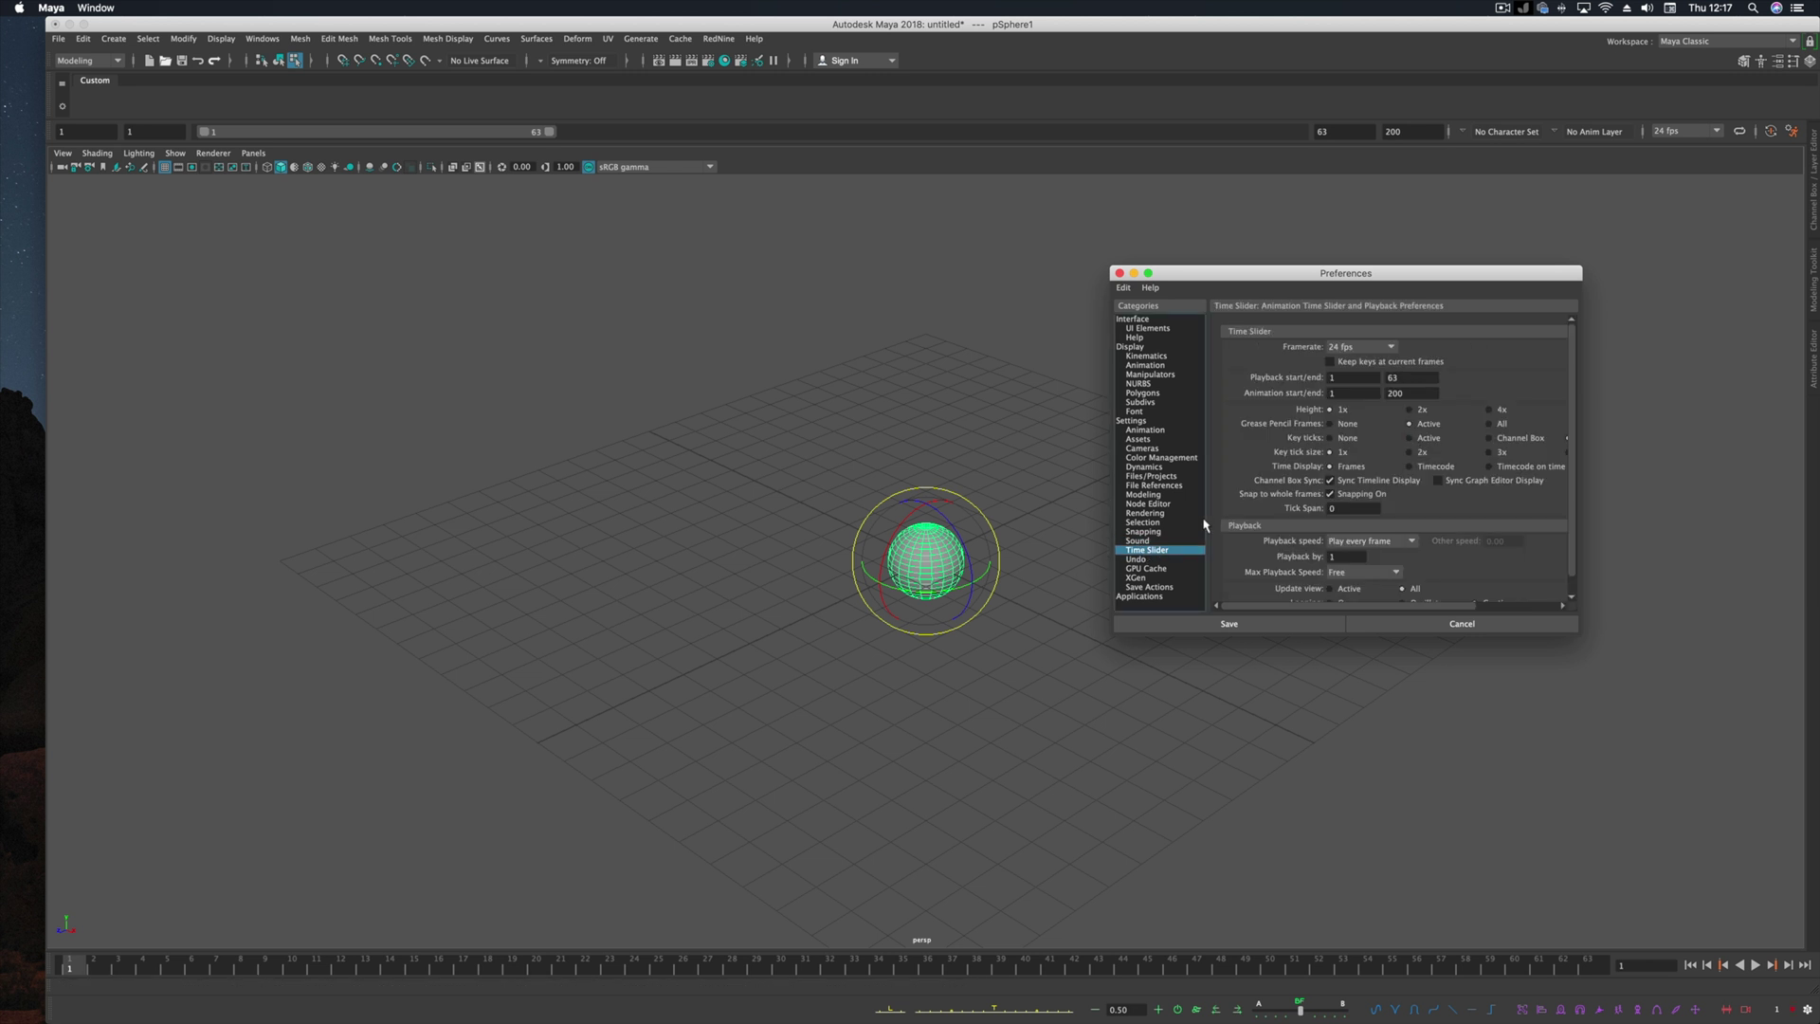
click(1490, 409)
click(1411, 409)
click(1490, 409)
click(1413, 411)
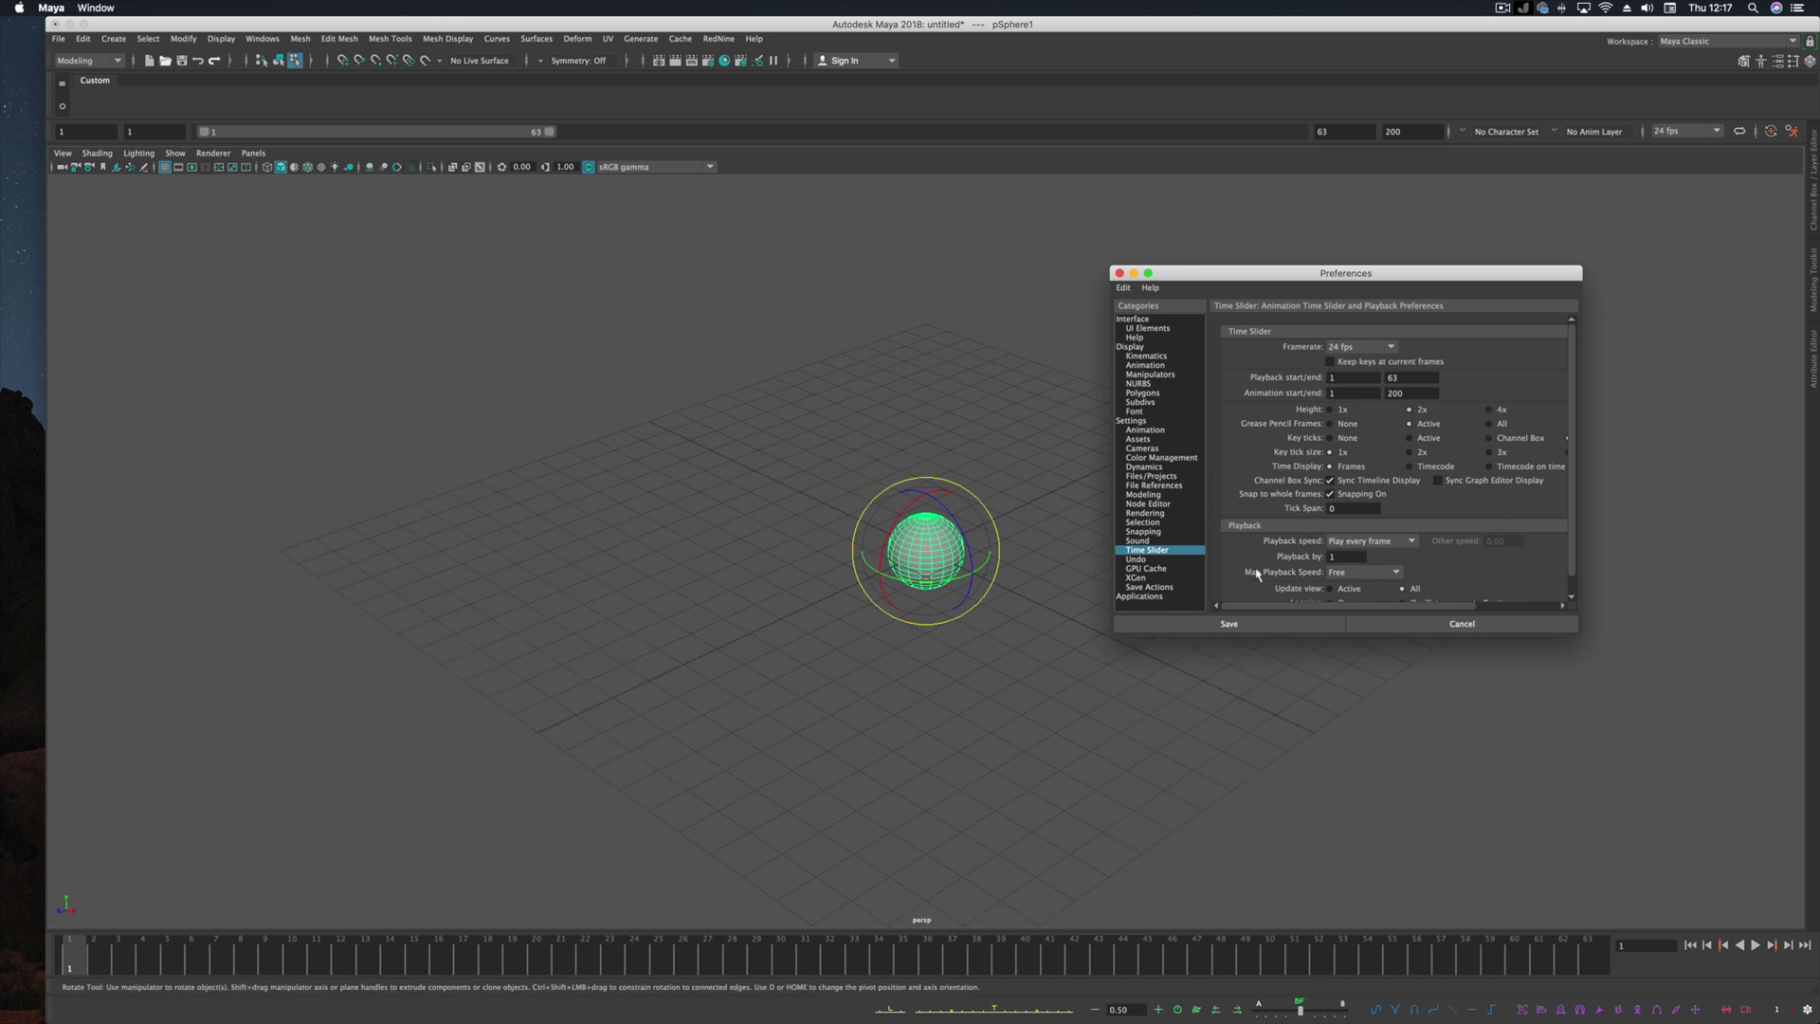
click(1513, 410)
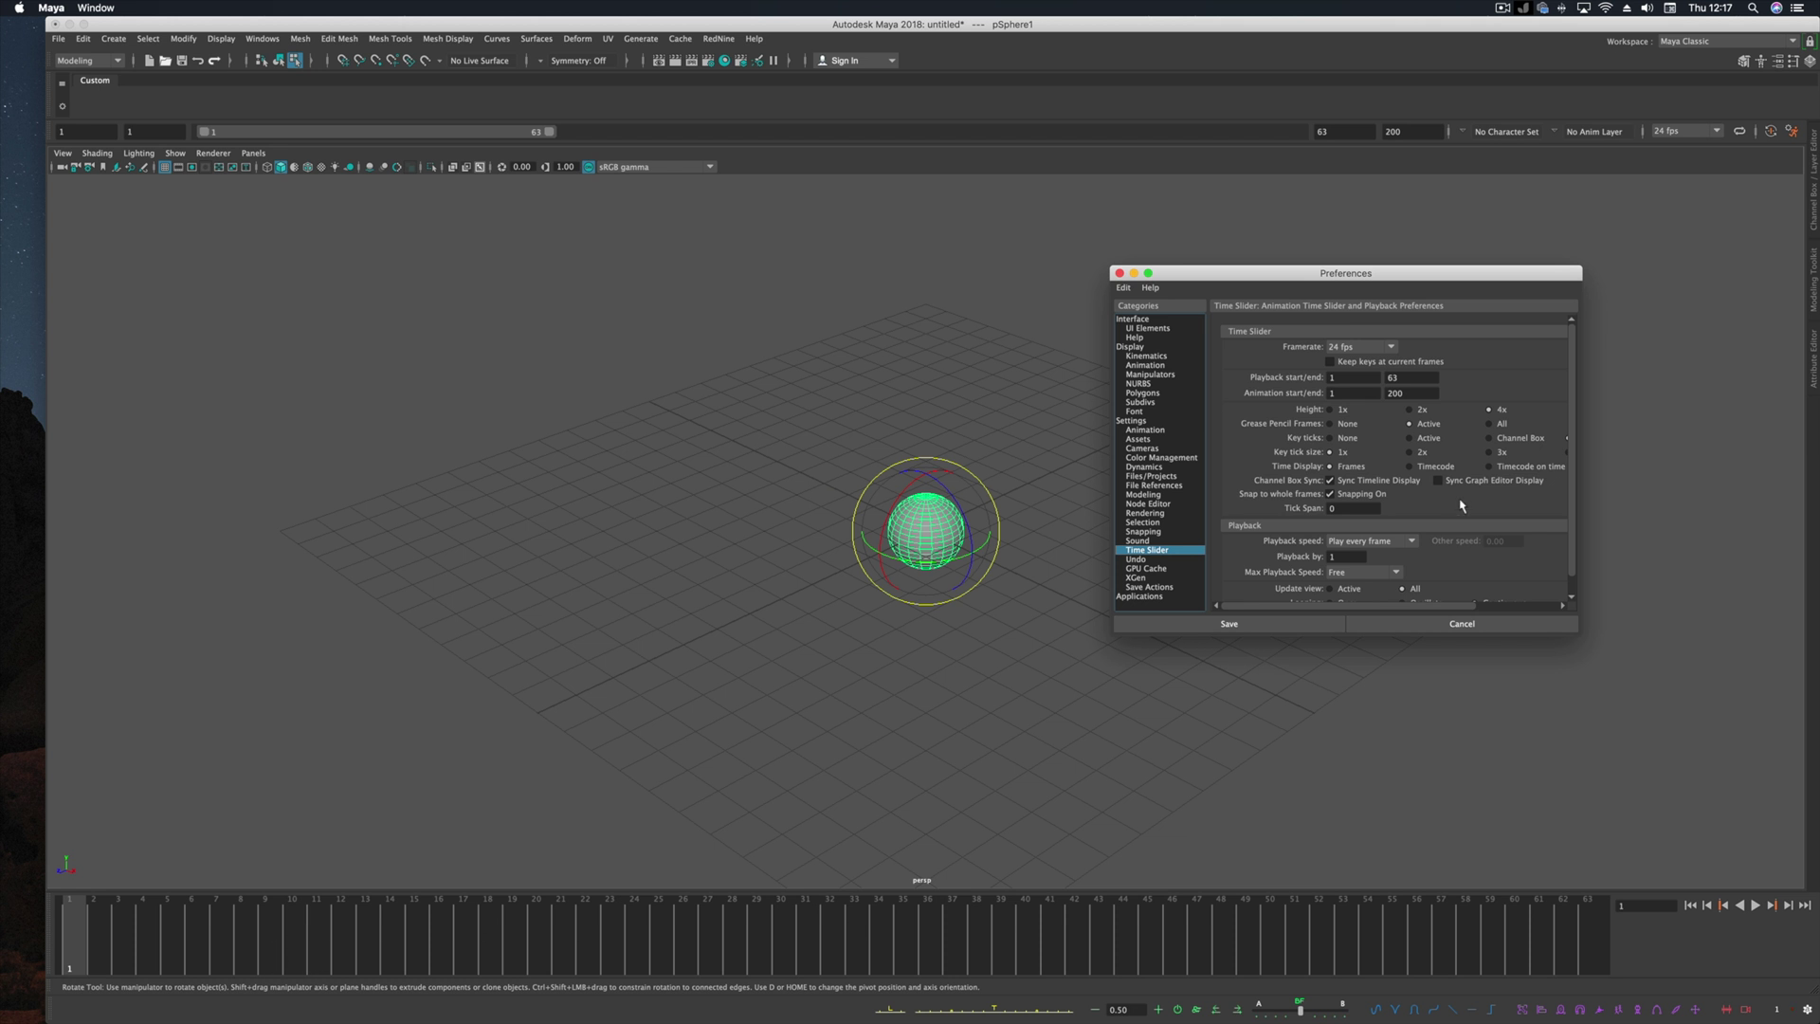
click(1409, 409)
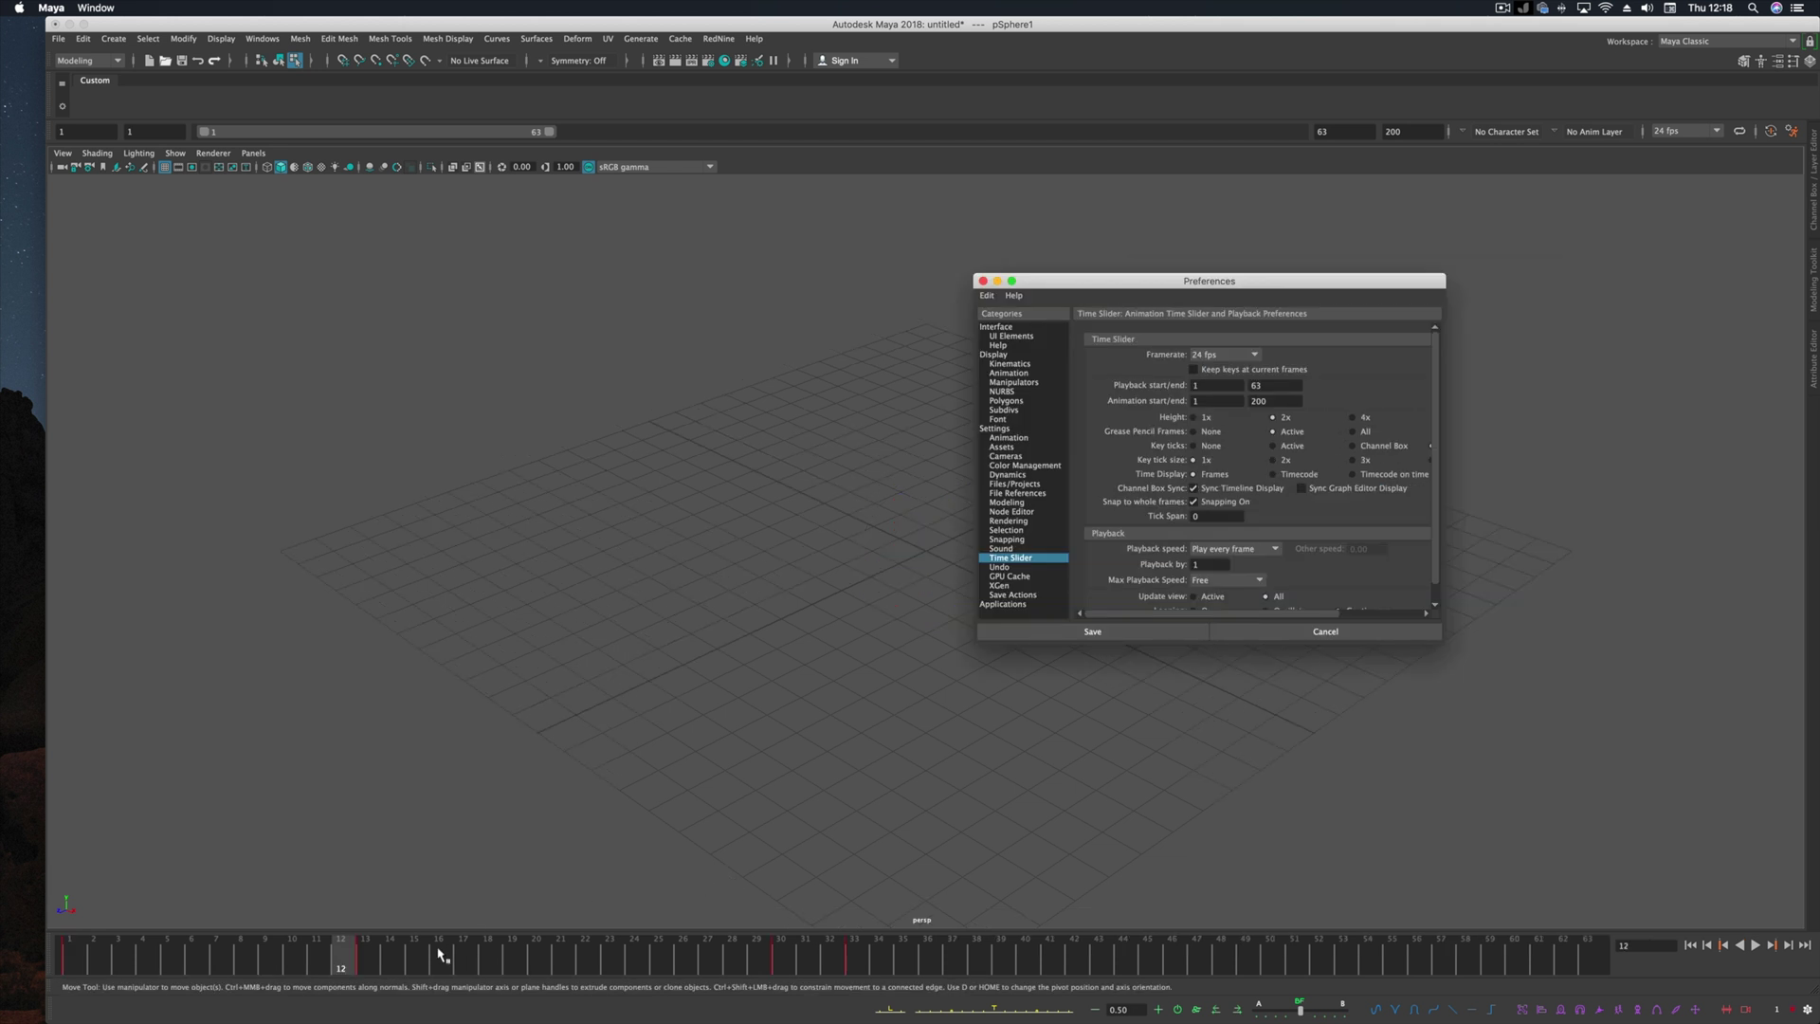
Step: Set the key tick size to 3x, then play and stop the animation to check it
drag(445, 958, 756, 959)
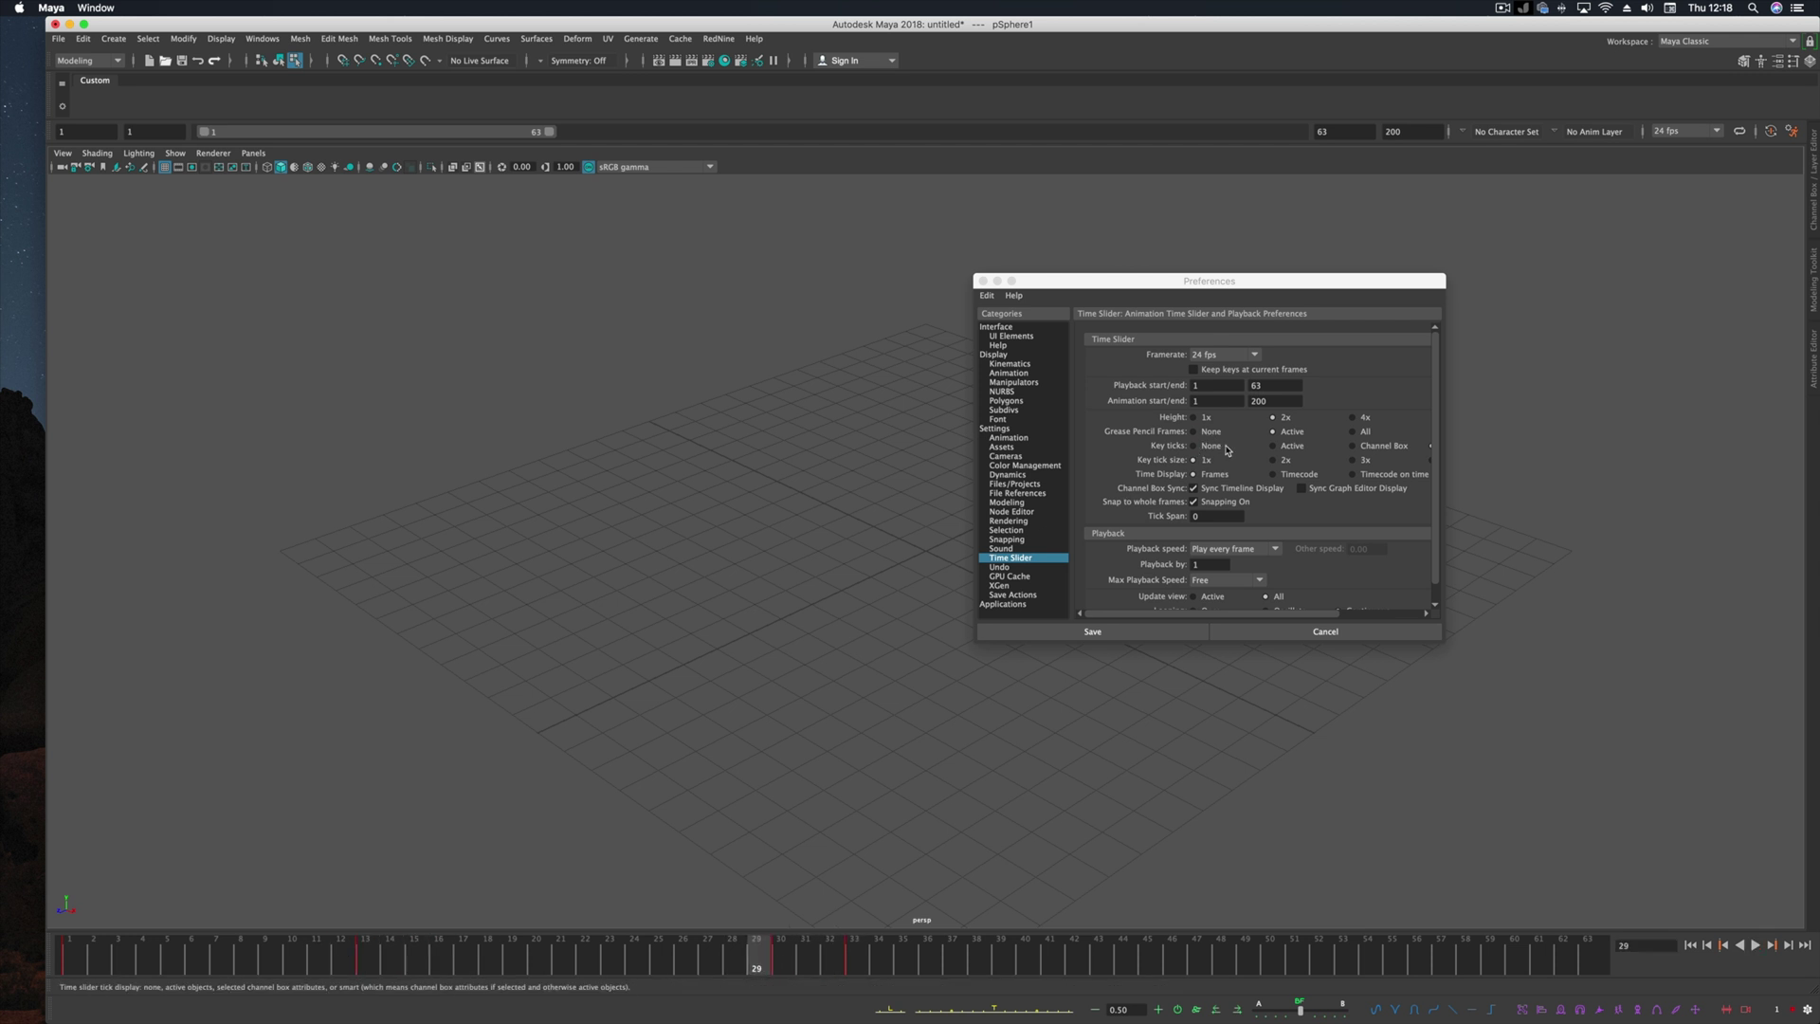
click(1274, 461)
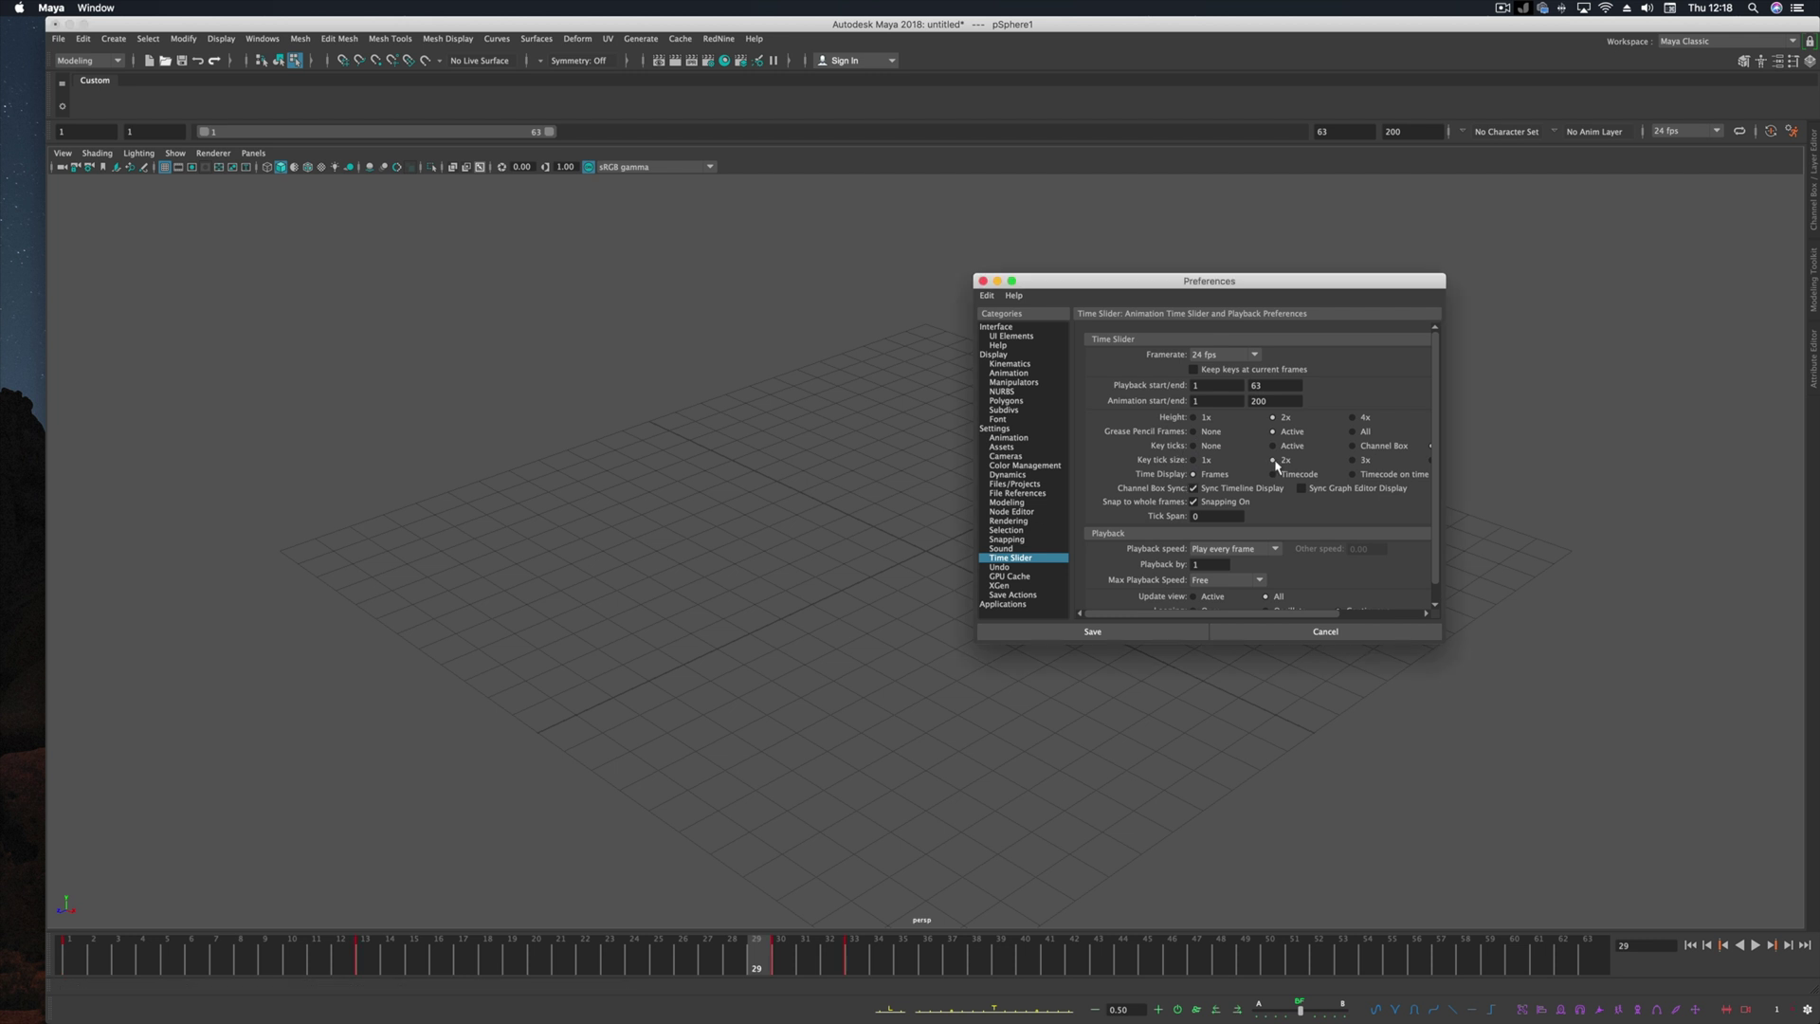
click(1352, 460)
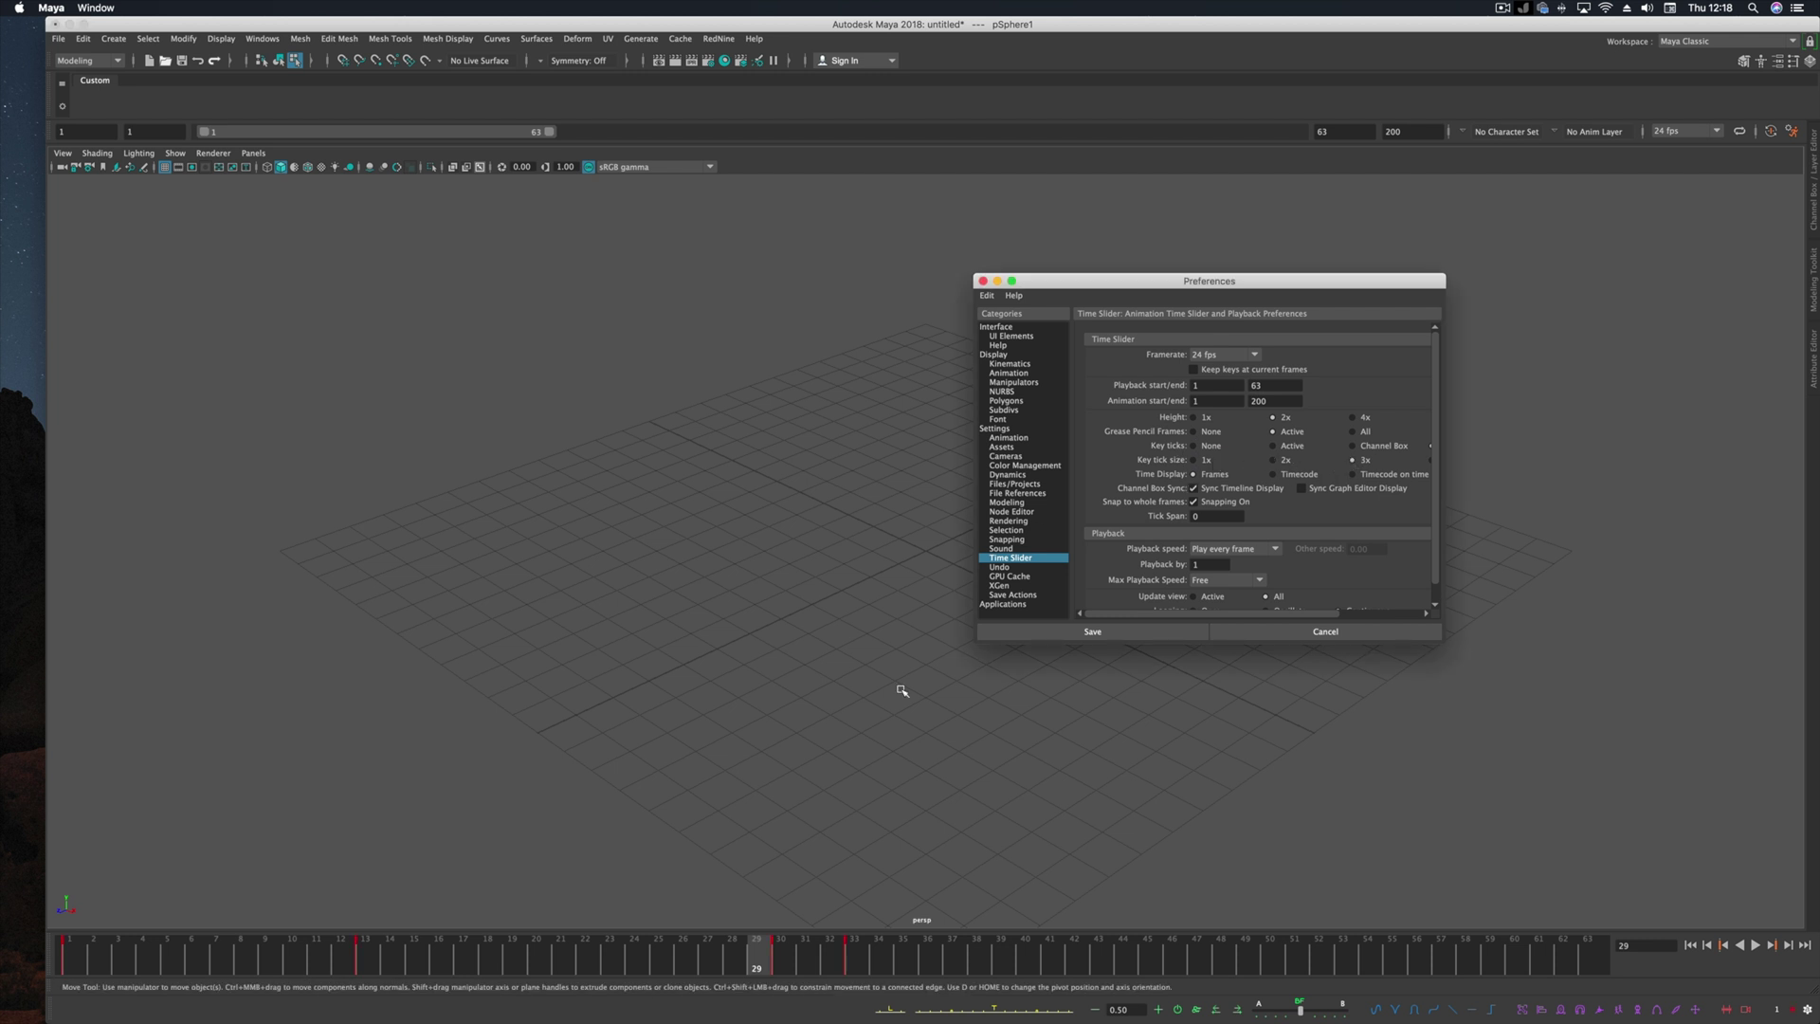
click(723, 911)
key(alt+v)
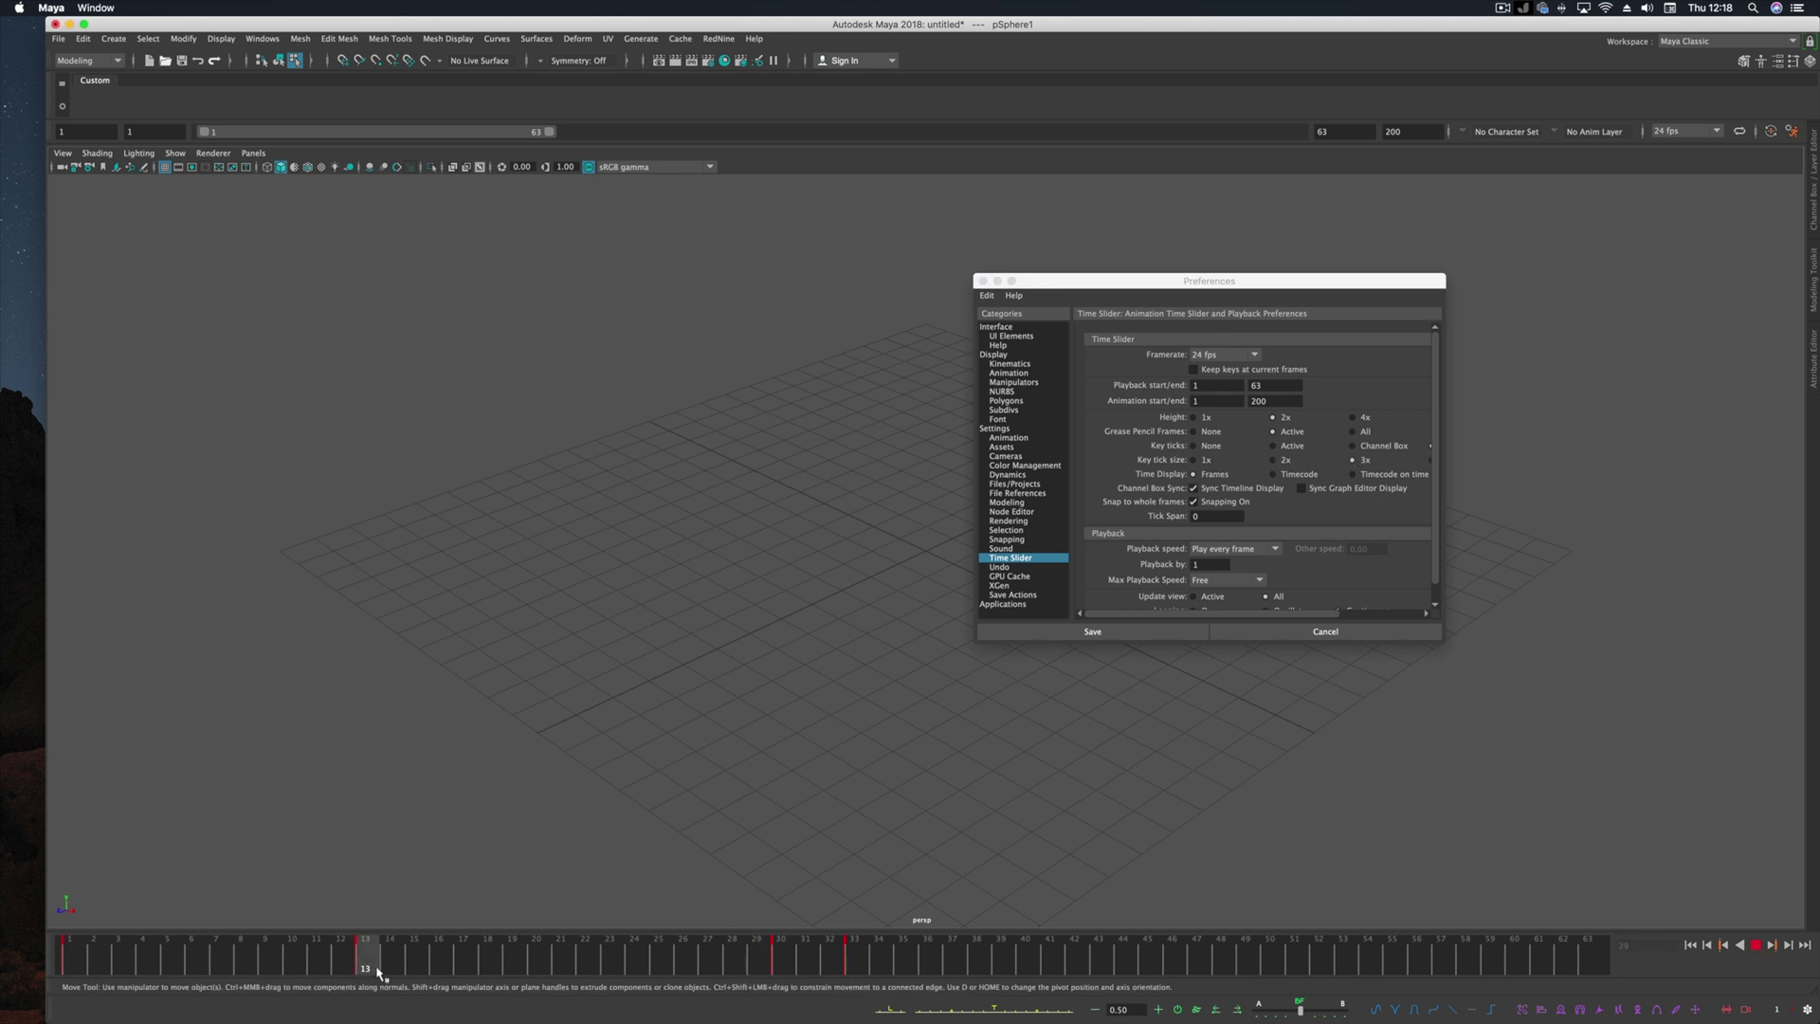
key(alt+v)
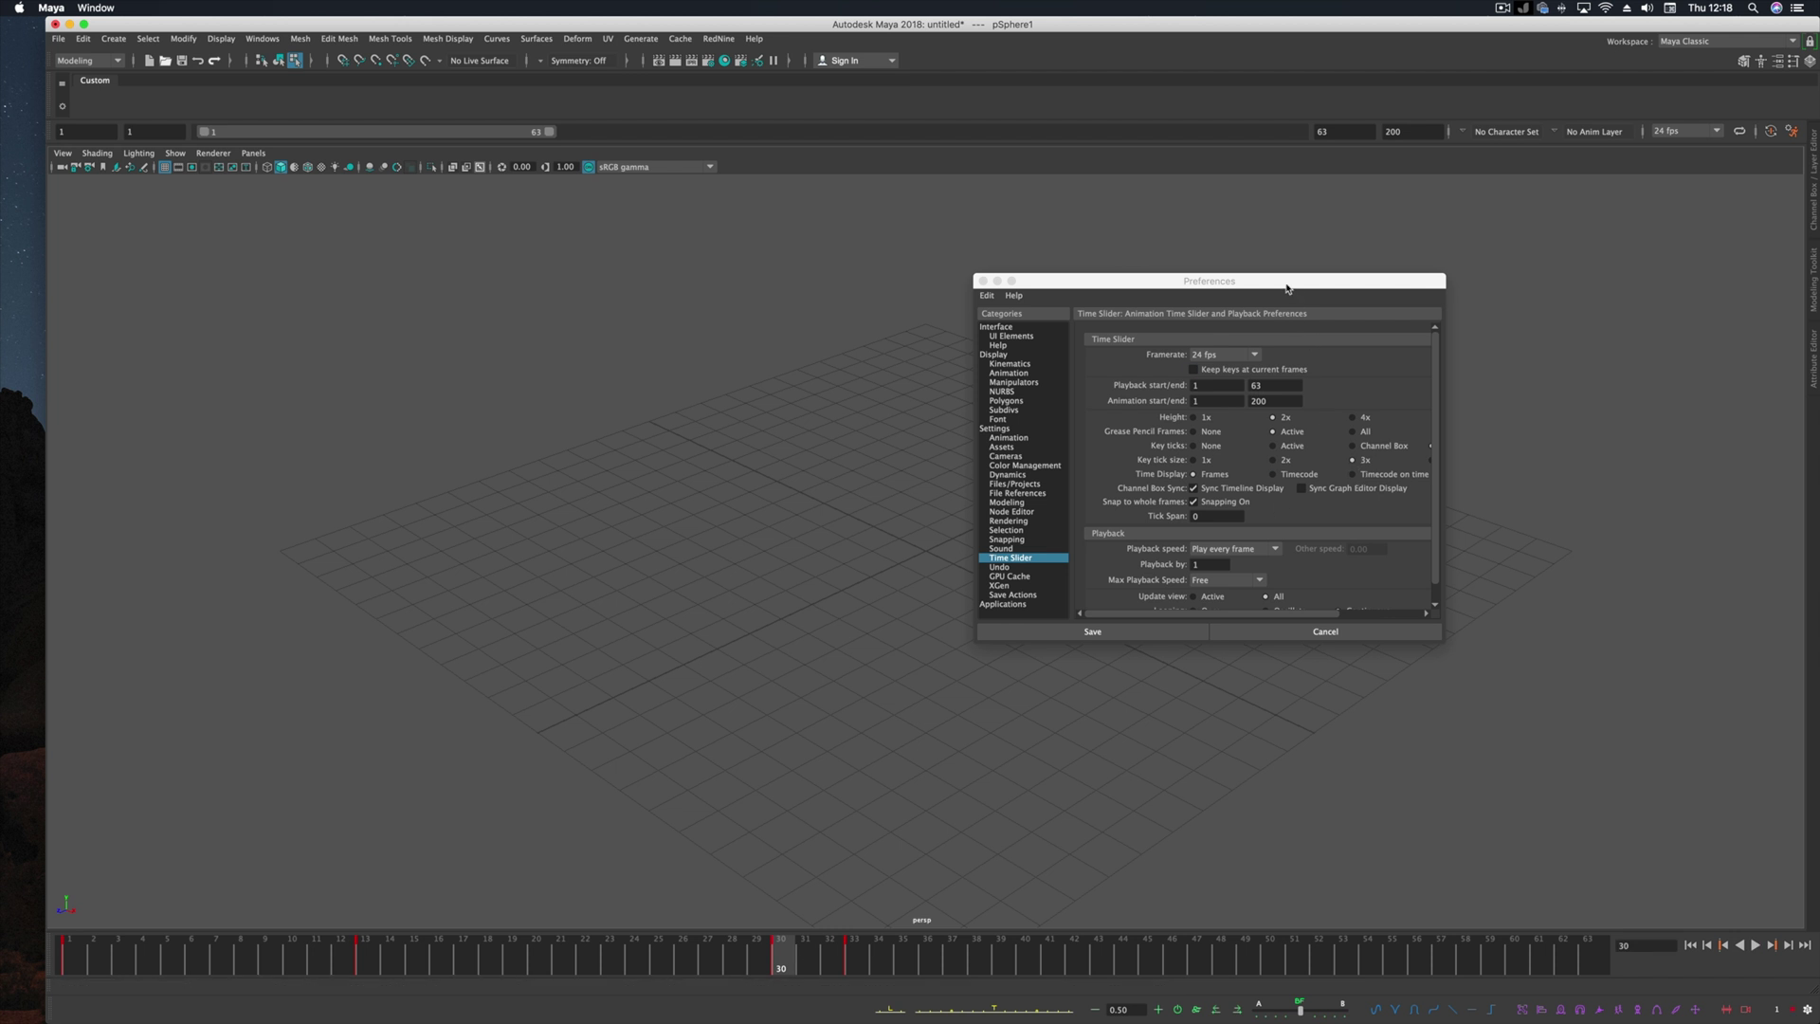
drag(1185, 281, 1465, 294)
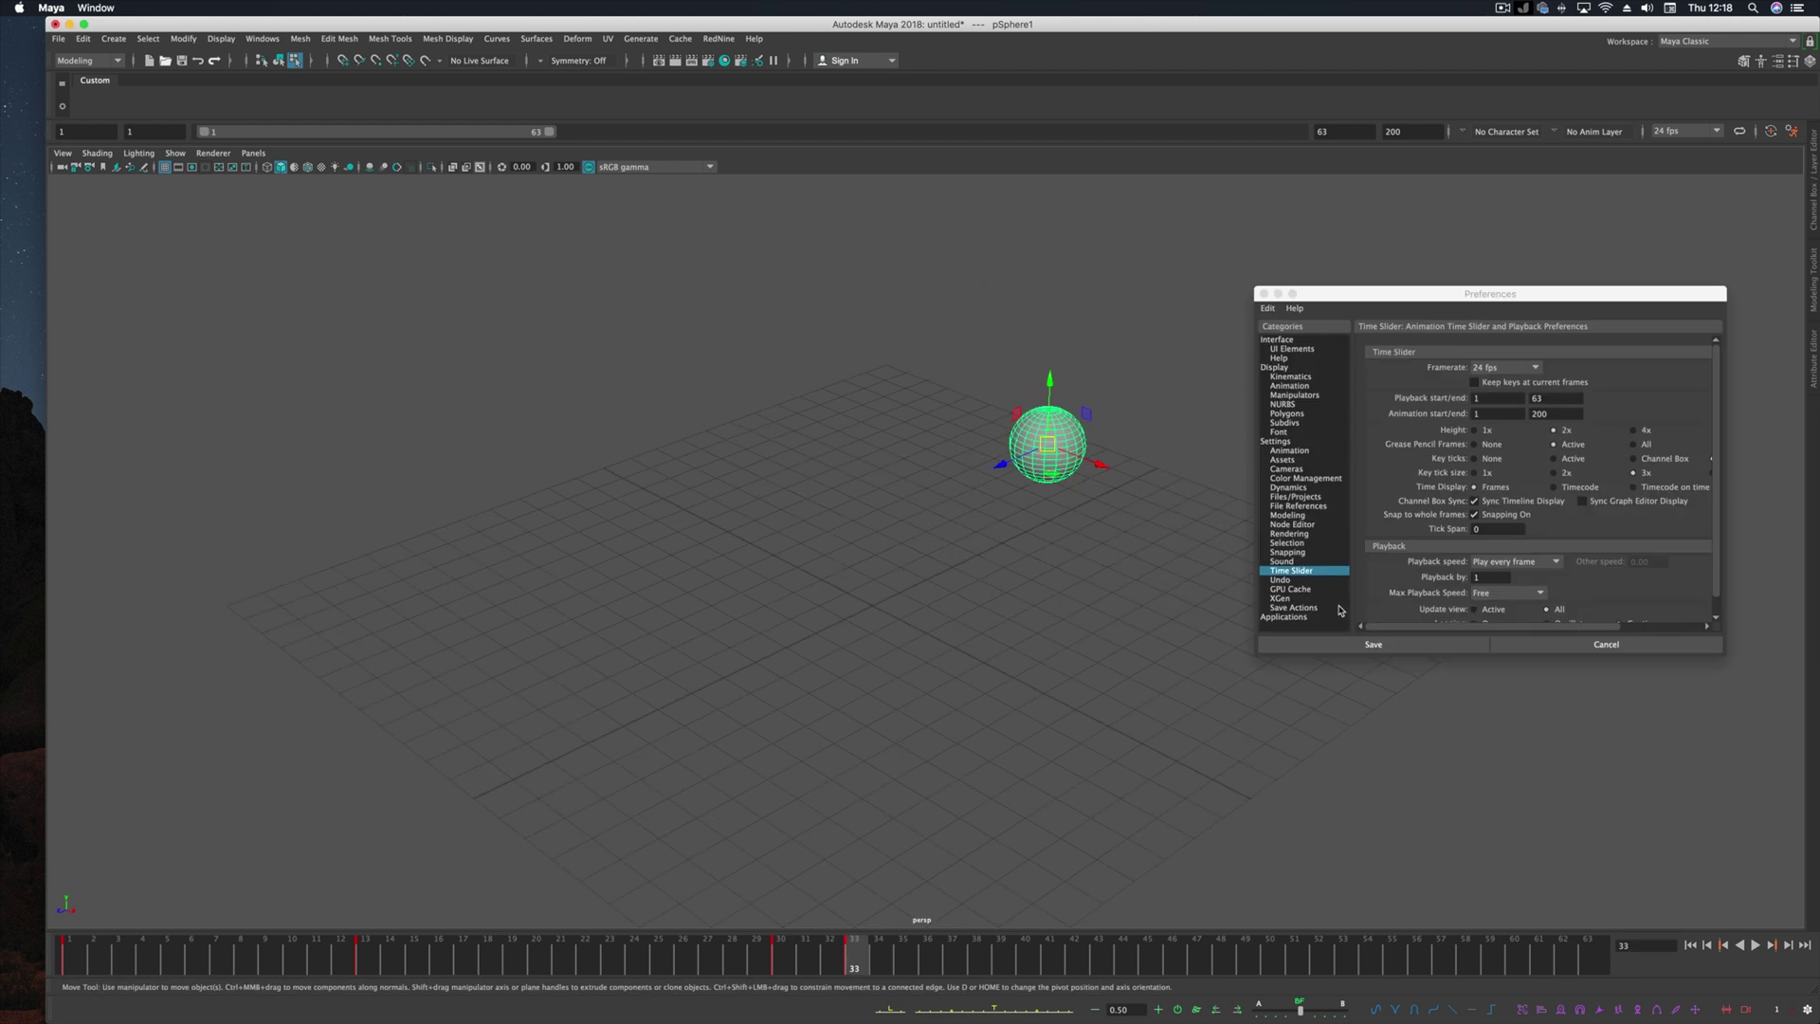
Step: Raise the Manipulators line size from 1 to 3 so the sphere's rotate rings draw thicker
click(1298, 394)
alt+drag(1090, 531, 869, 536)
key(e)
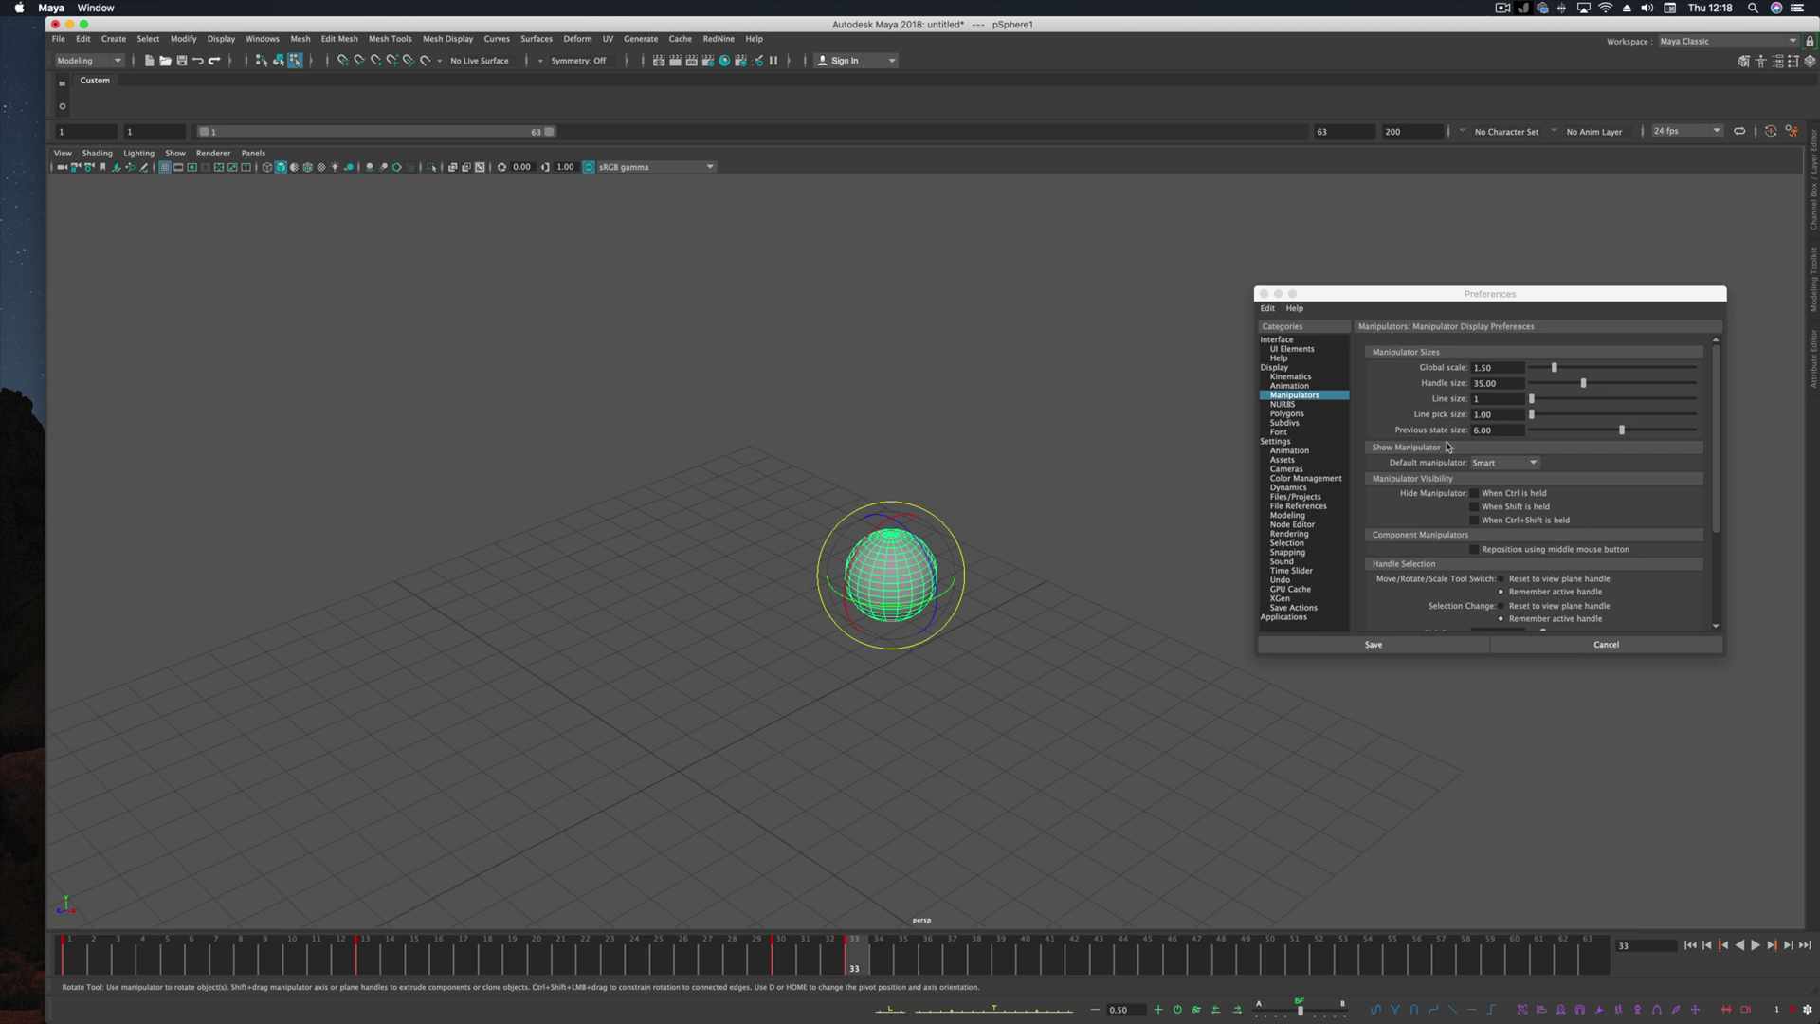
drag(1532, 398, 1550, 453)
Step: Save the preferences and open Color Settings, moved aside to the right
click(1279, 643)
click(263, 39)
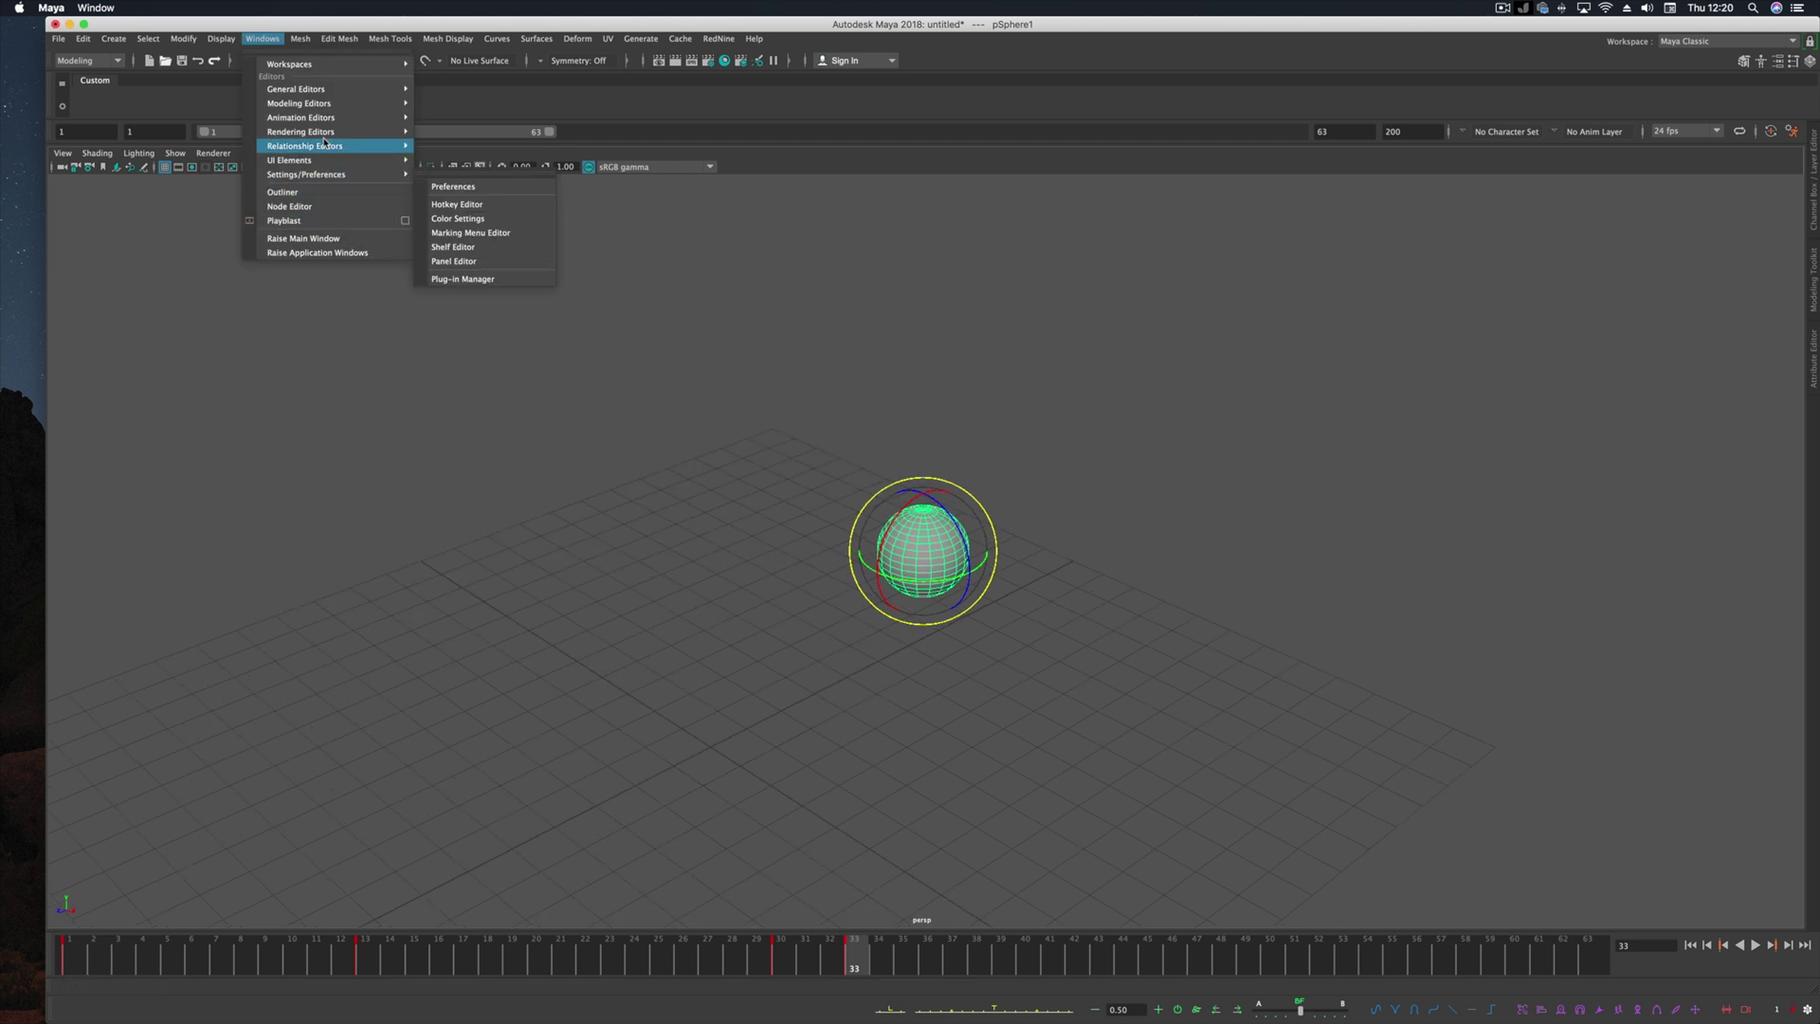
mouse_move(389, 174)
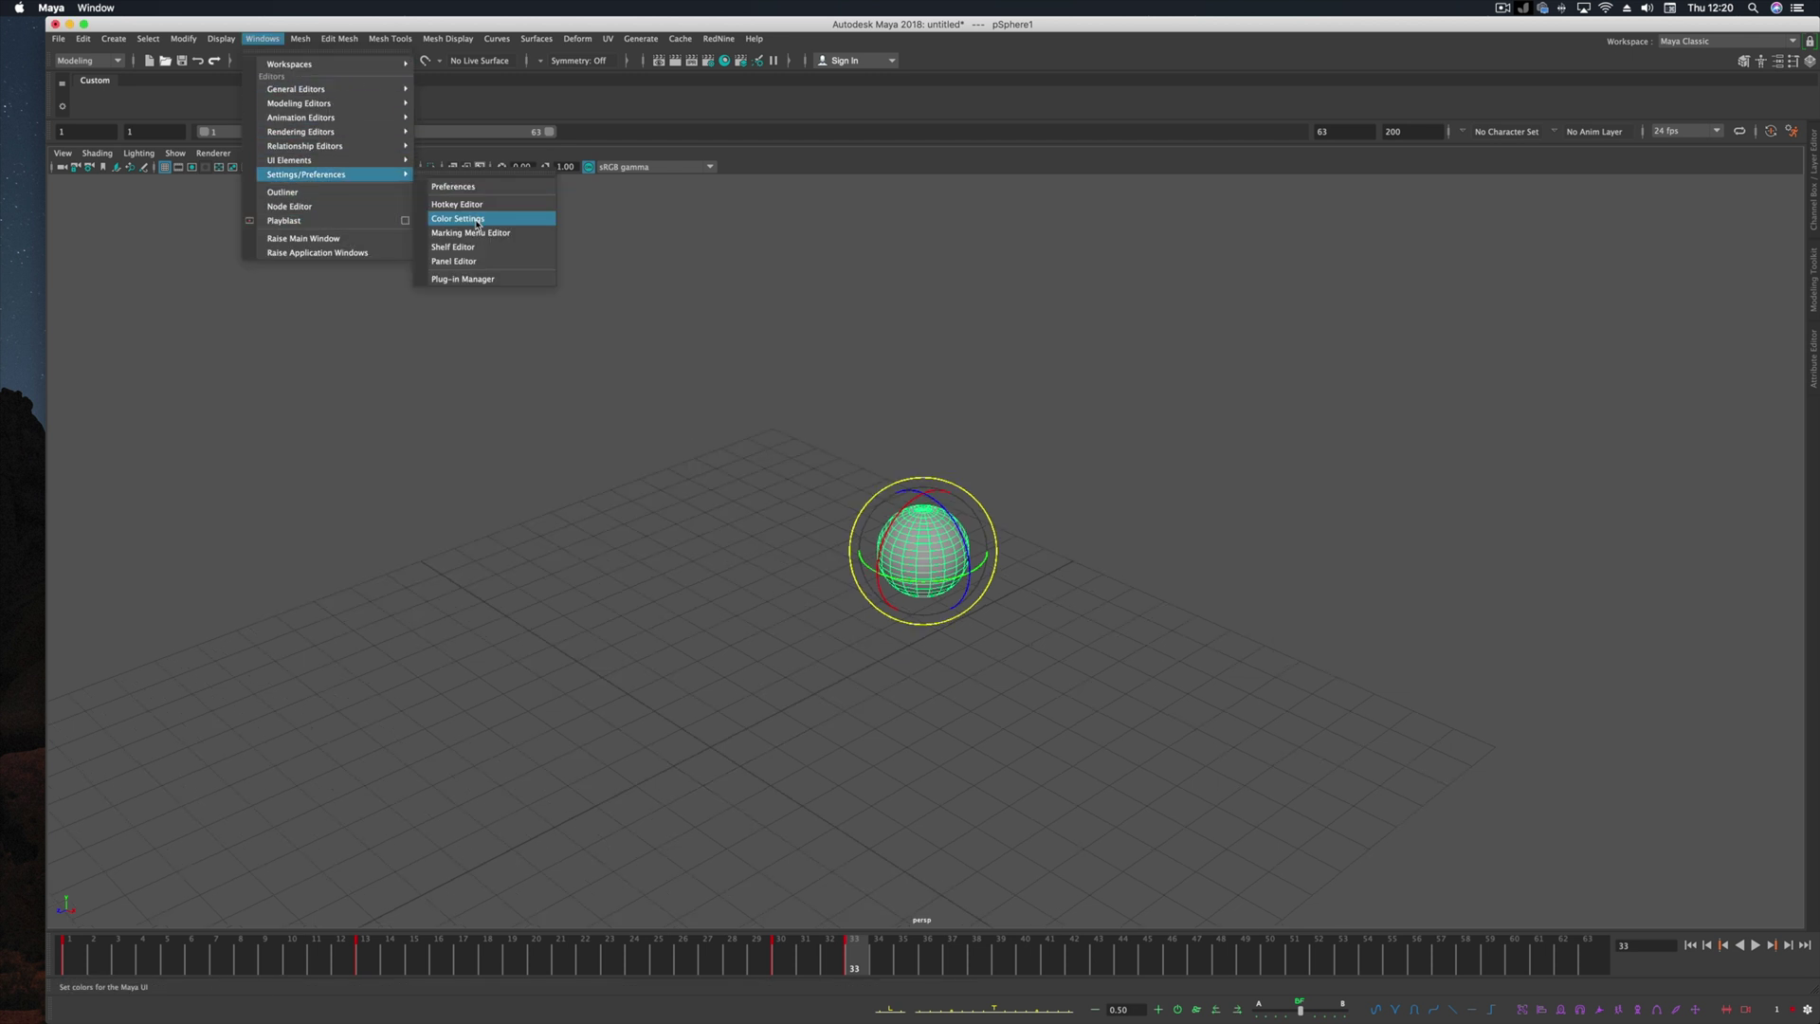
click(477, 219)
drag(795, 357, 1363, 326)
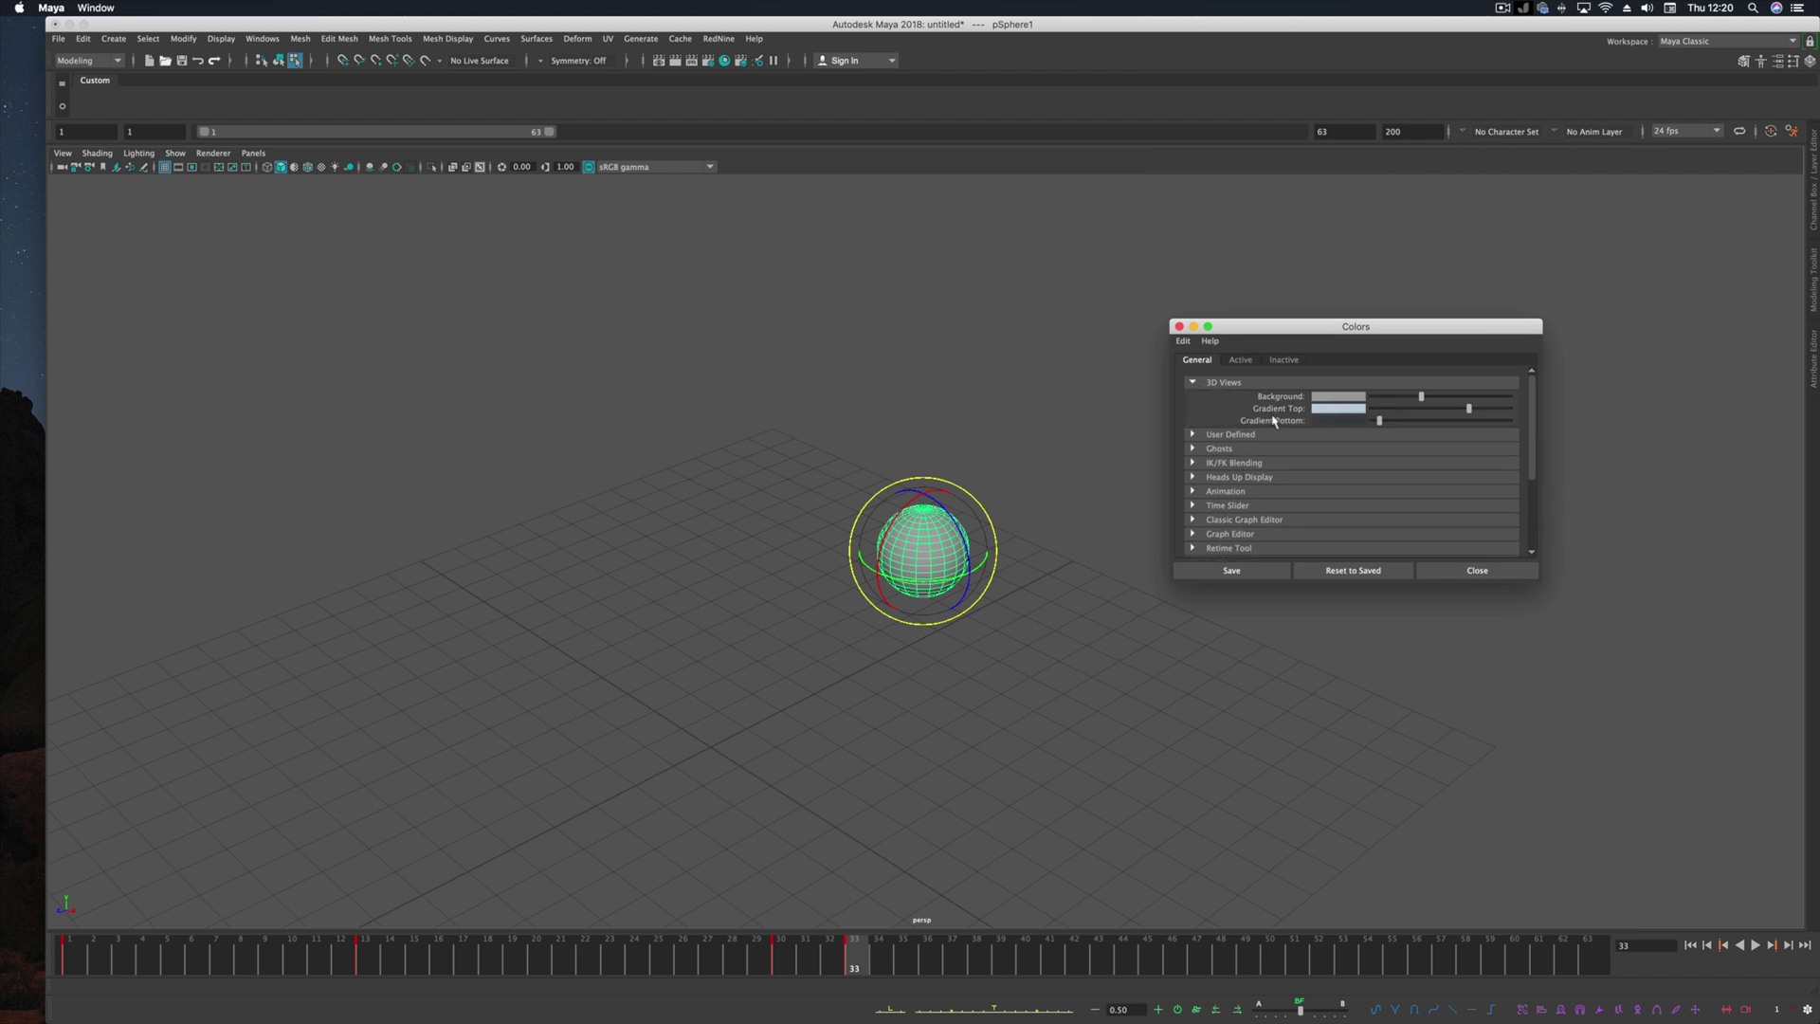
Step: Set the 3D Views background colour to a very dark purple
drag(1421, 397, 1400, 397)
drag(1428, 401, 1392, 398)
click(1336, 396)
click(838, 567)
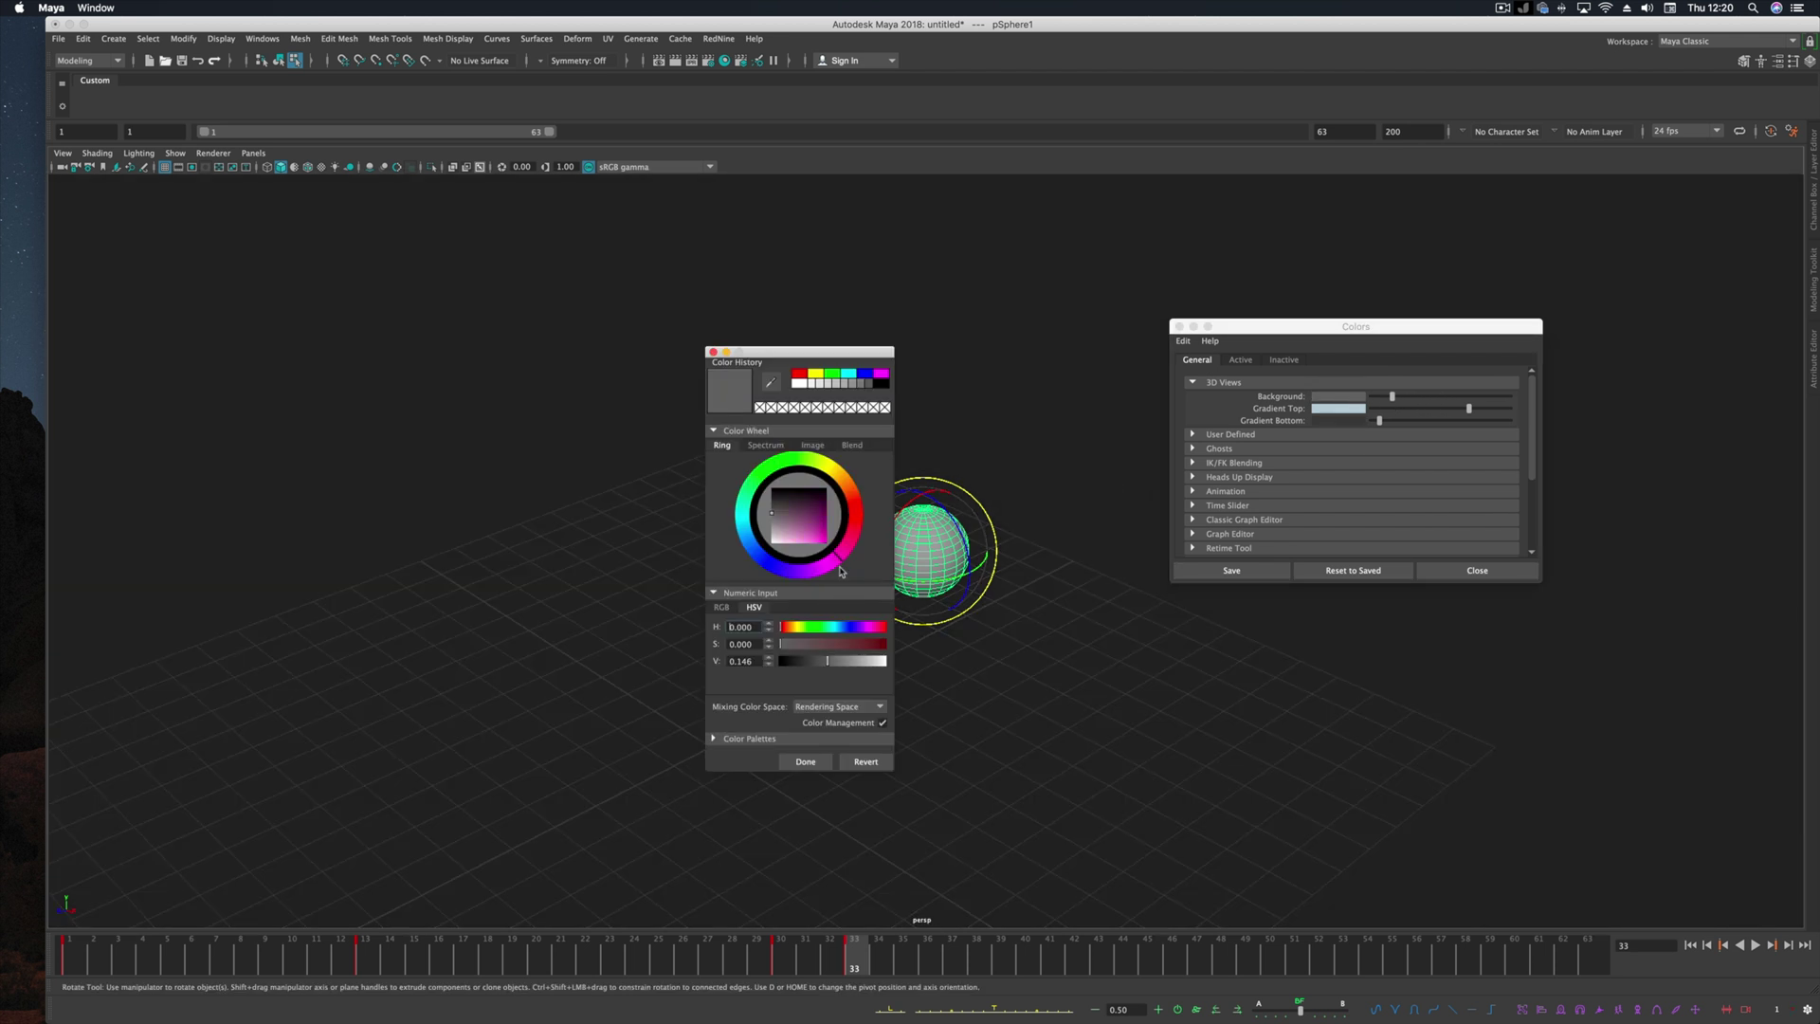
mouse_move(809, 545)
mouse_down()
mouse_move(825, 543)
mouse_move(810, 509)
mouse_up()
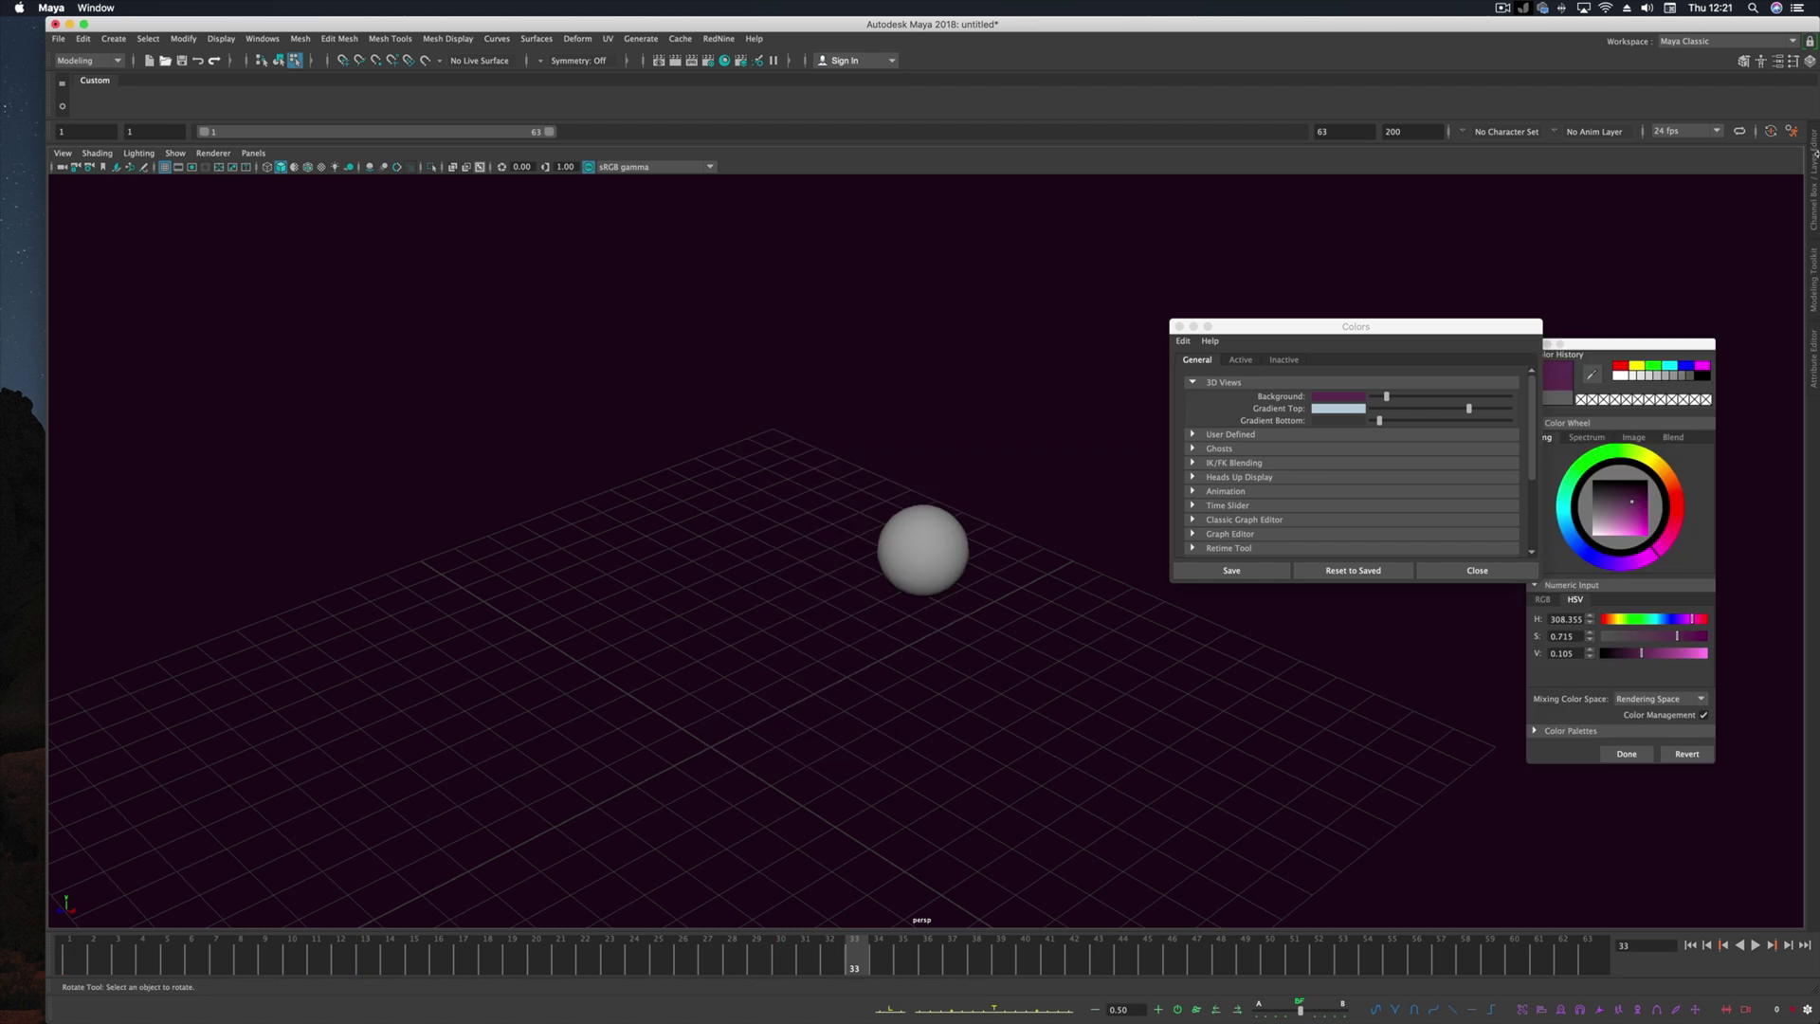
Step: Reopen Preferences, centred on screen, showing the Display settings
click(1791, 135)
drag(1586, 296, 897, 326)
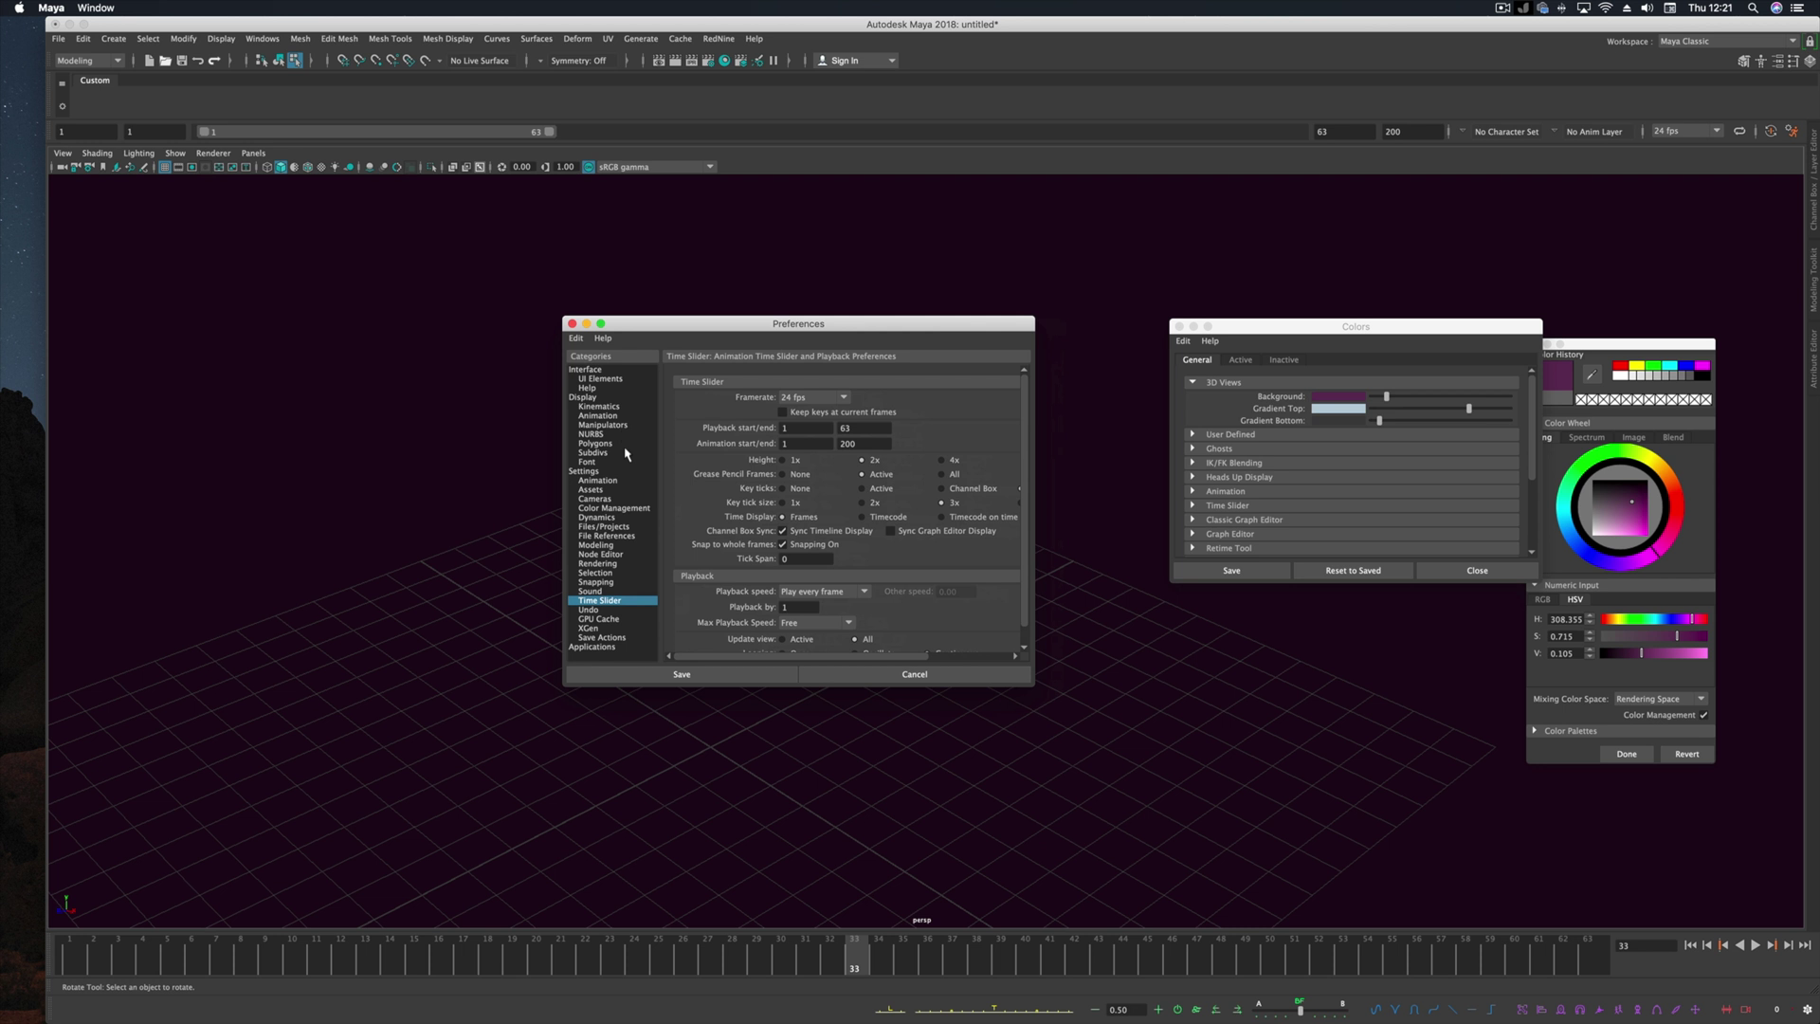
click(586, 397)
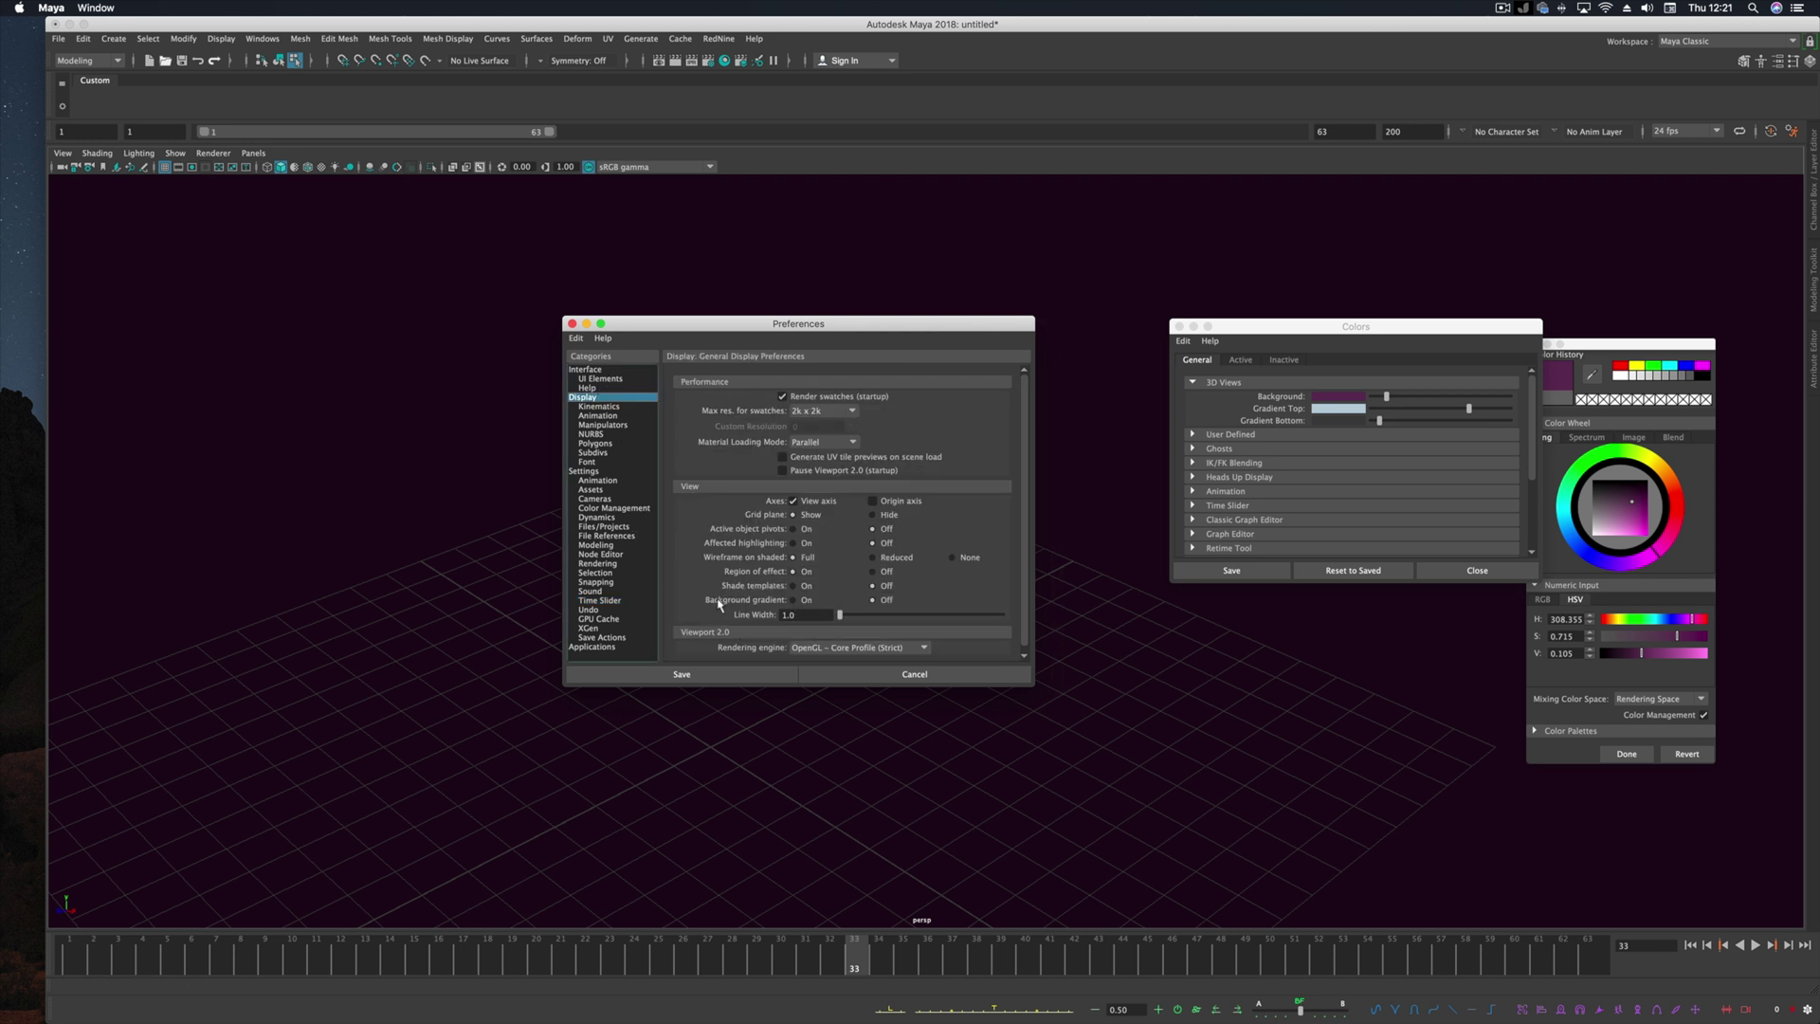
Step: Turn the Display background gradient on and save the preferences
click(794, 600)
click(872, 603)
click(794, 603)
click(872, 603)
click(794, 600)
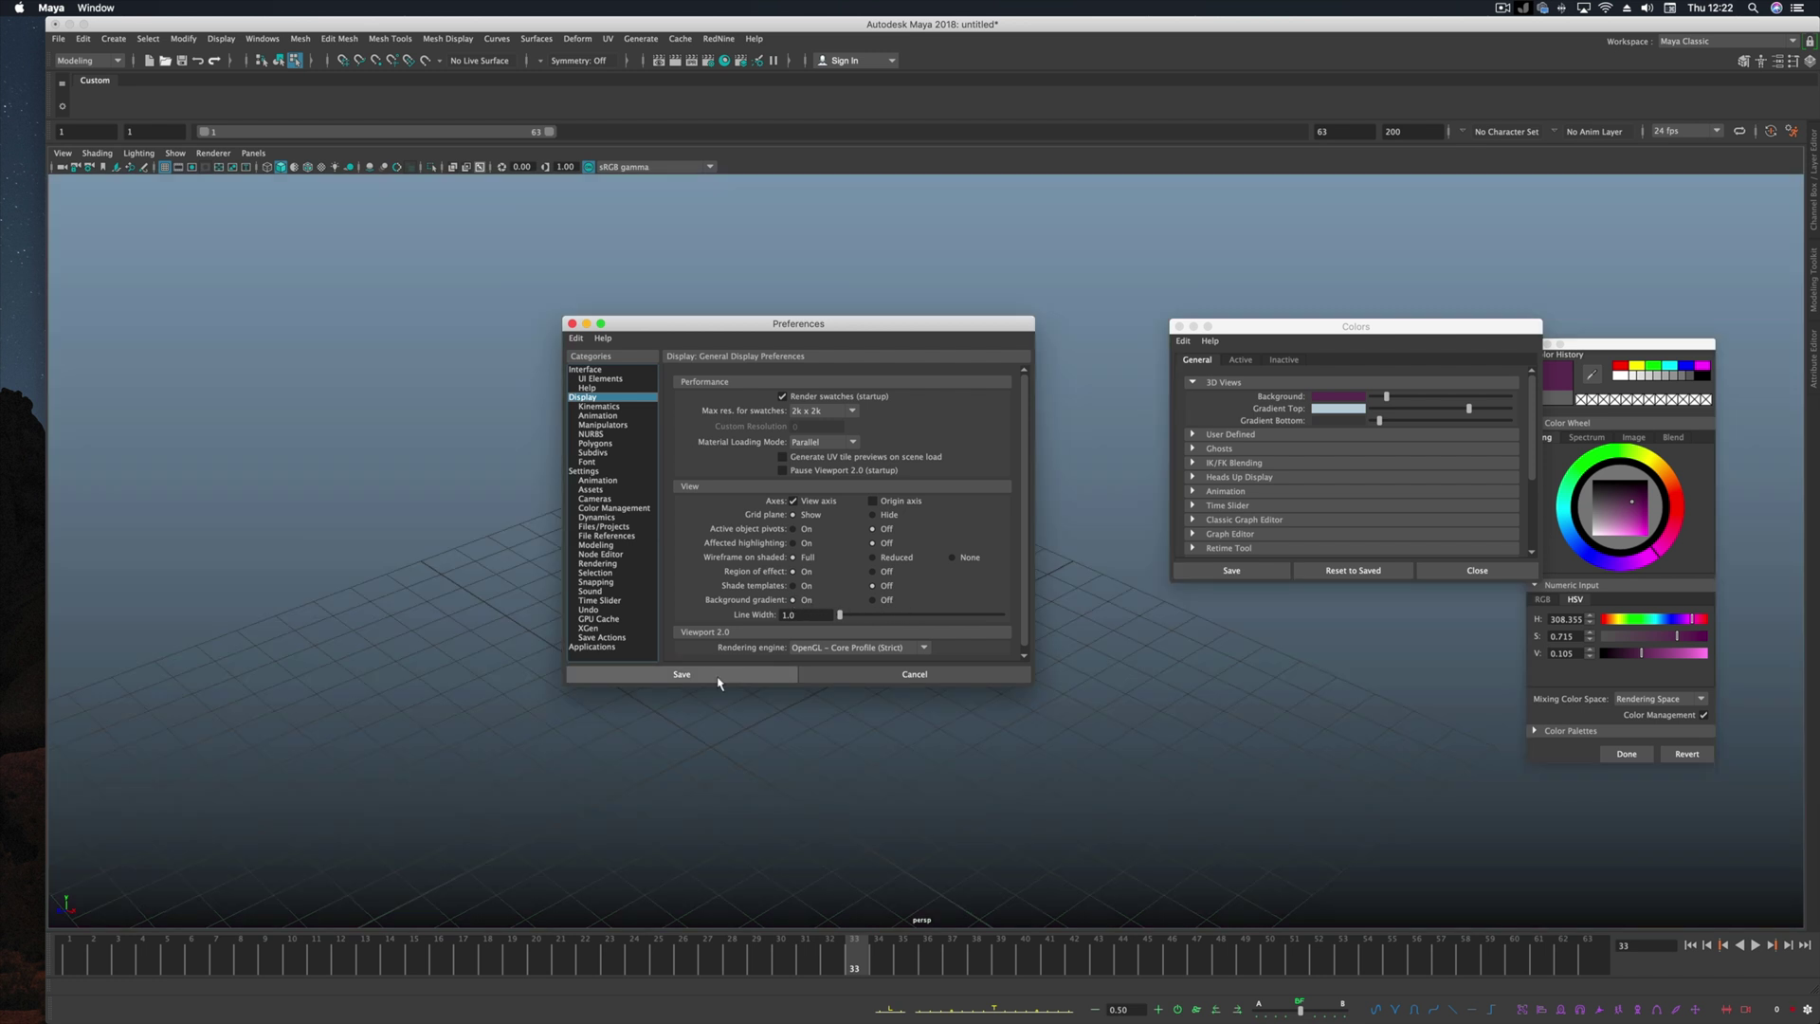
click(683, 674)
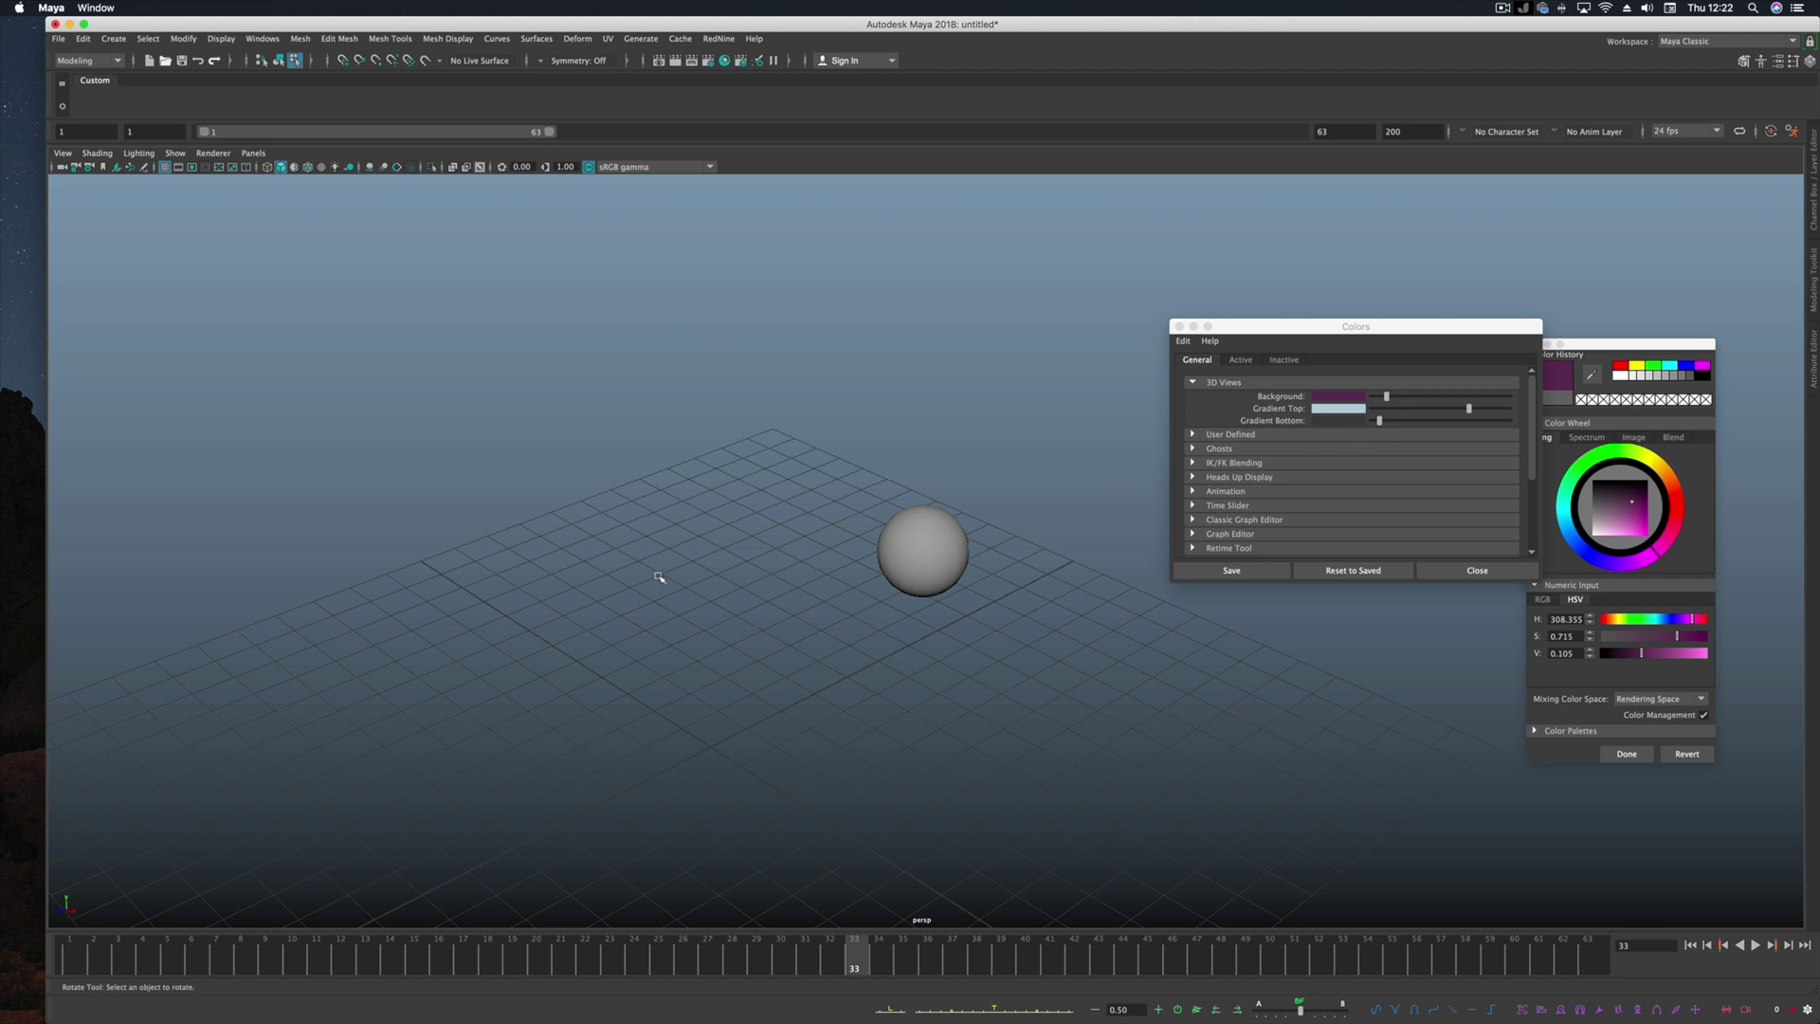
Step: Adjust Gradient Top and lighten Gradient Bottom to pale sky blue, then close Colors
mouse_move(1468, 409)
mouse_down()
mouse_move(1452, 415)
mouse_move(1485, 409)
mouse_up()
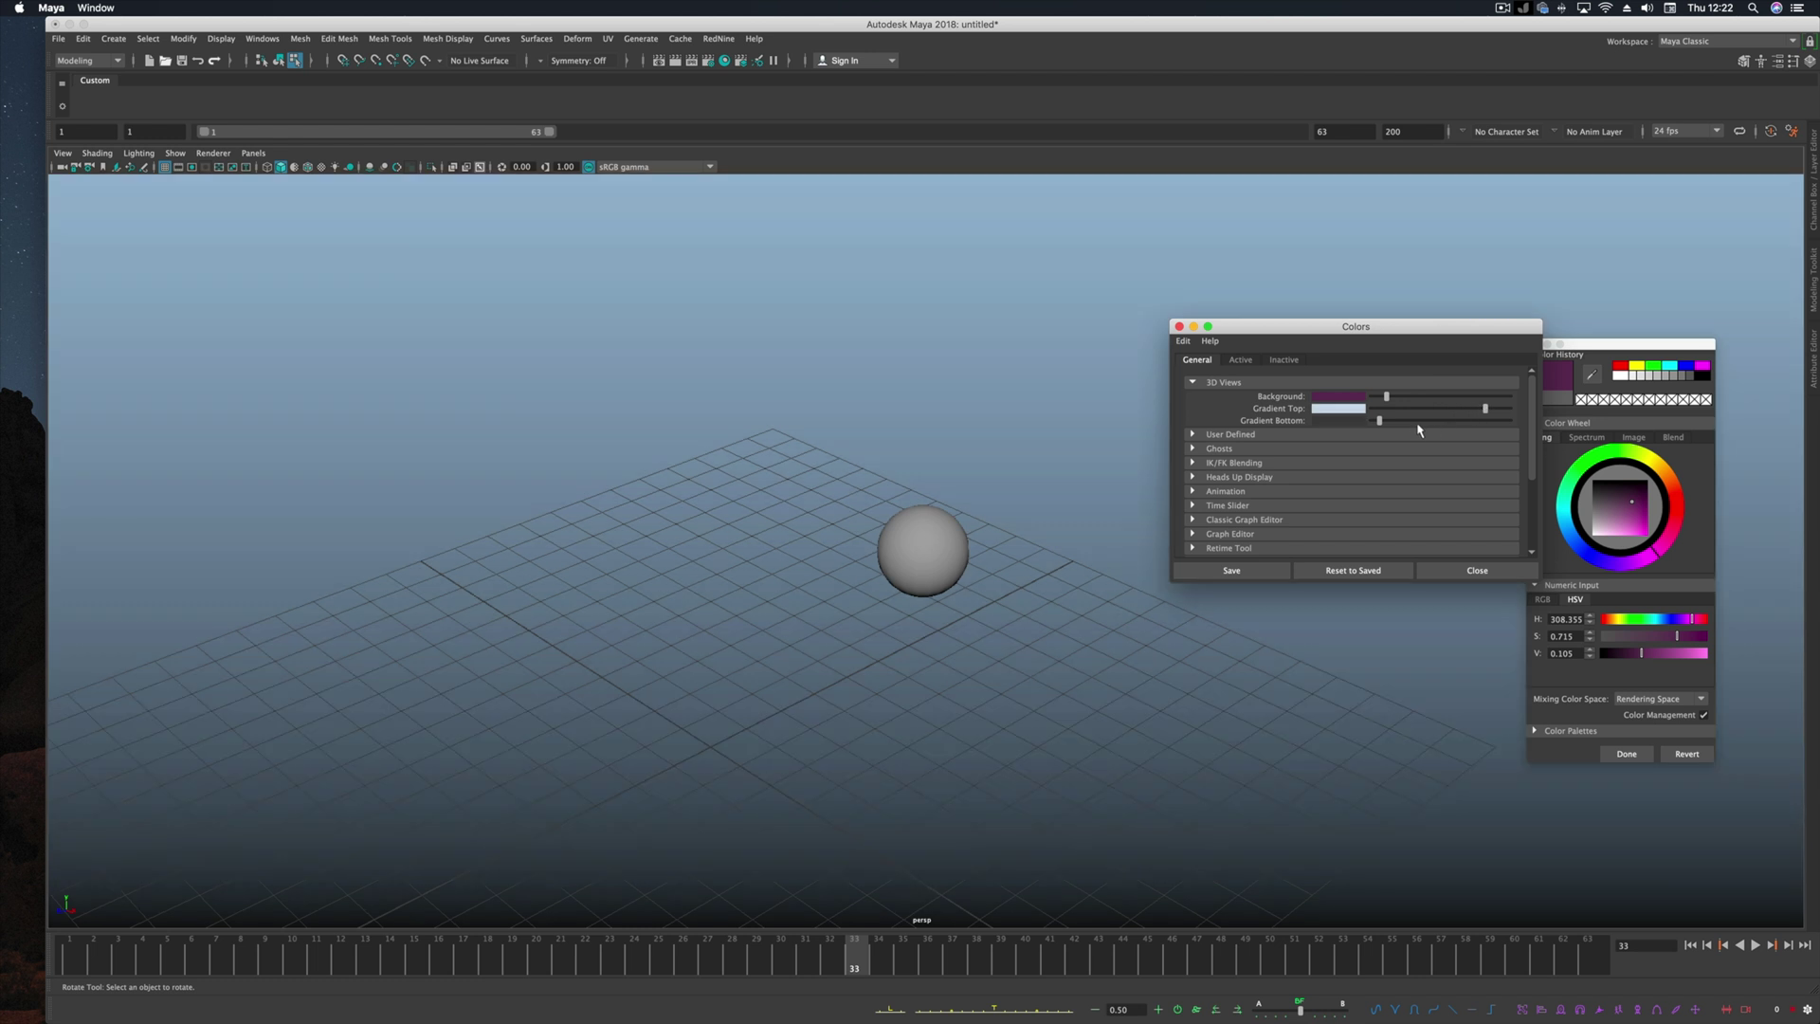
drag(1379, 421, 1406, 423)
click(1353, 421)
drag(1640, 653, 1705, 653)
drag(854, 952, 585, 948)
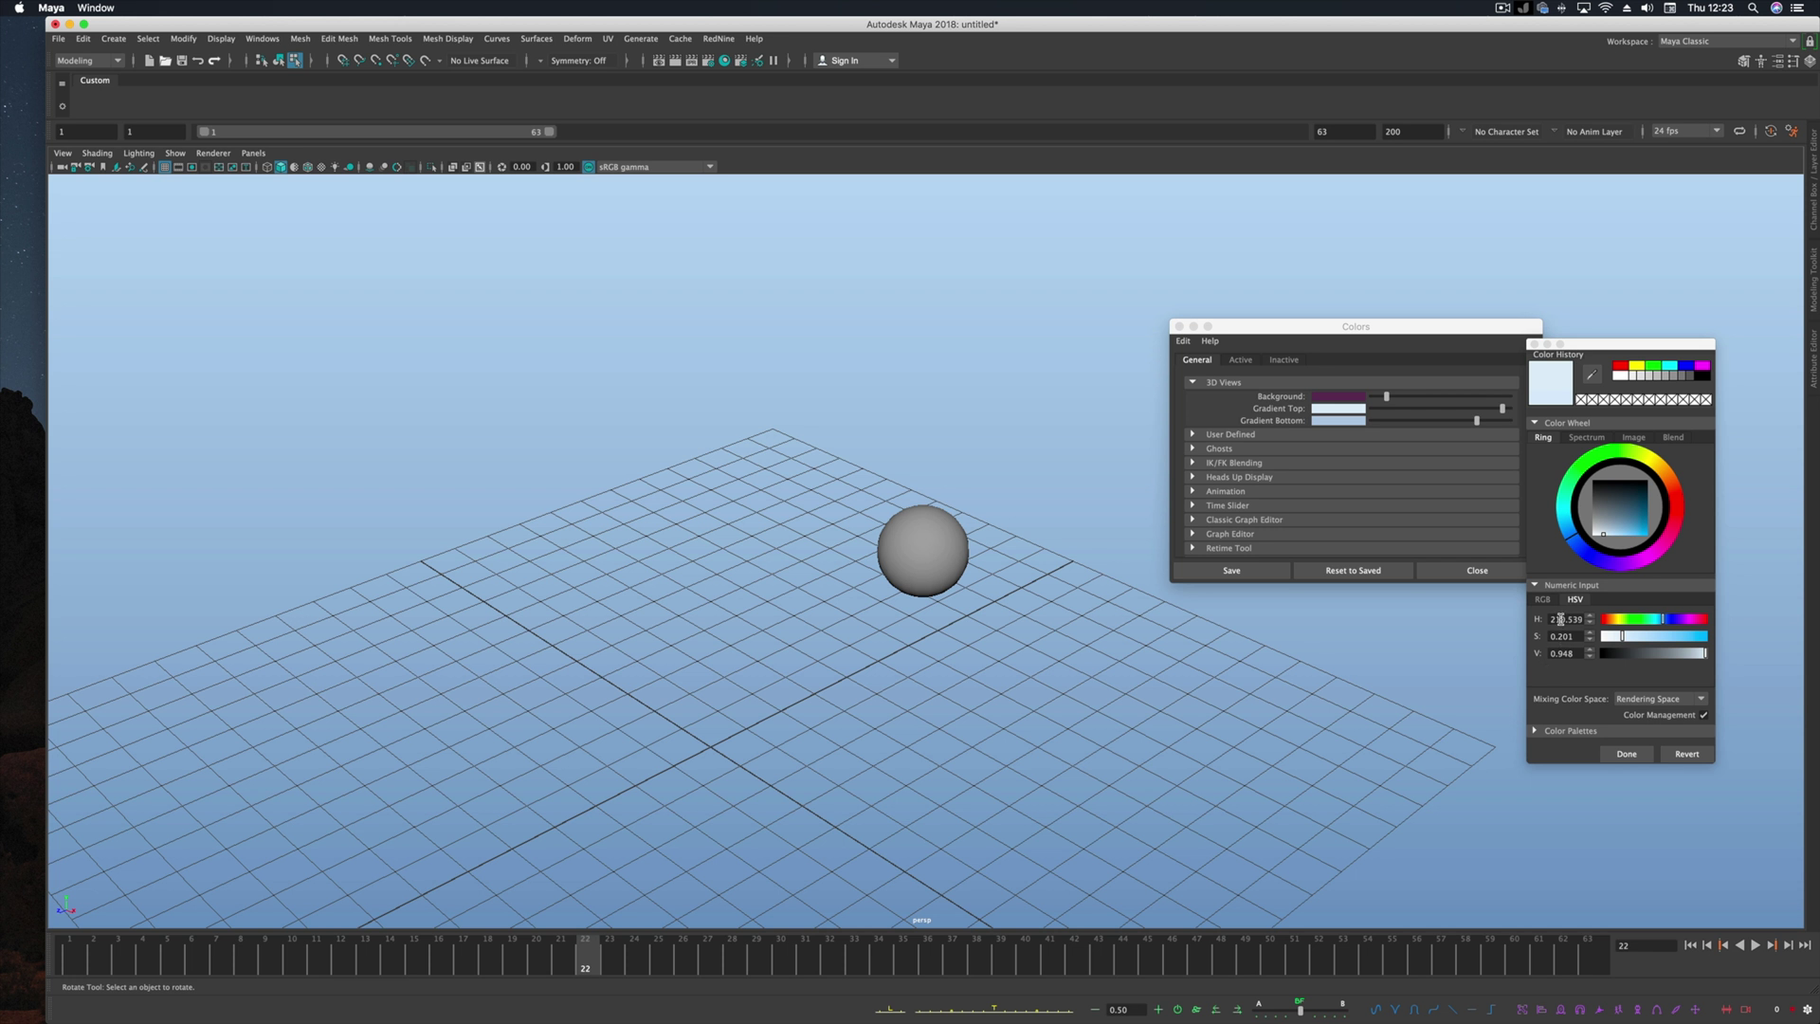
click(1566, 618)
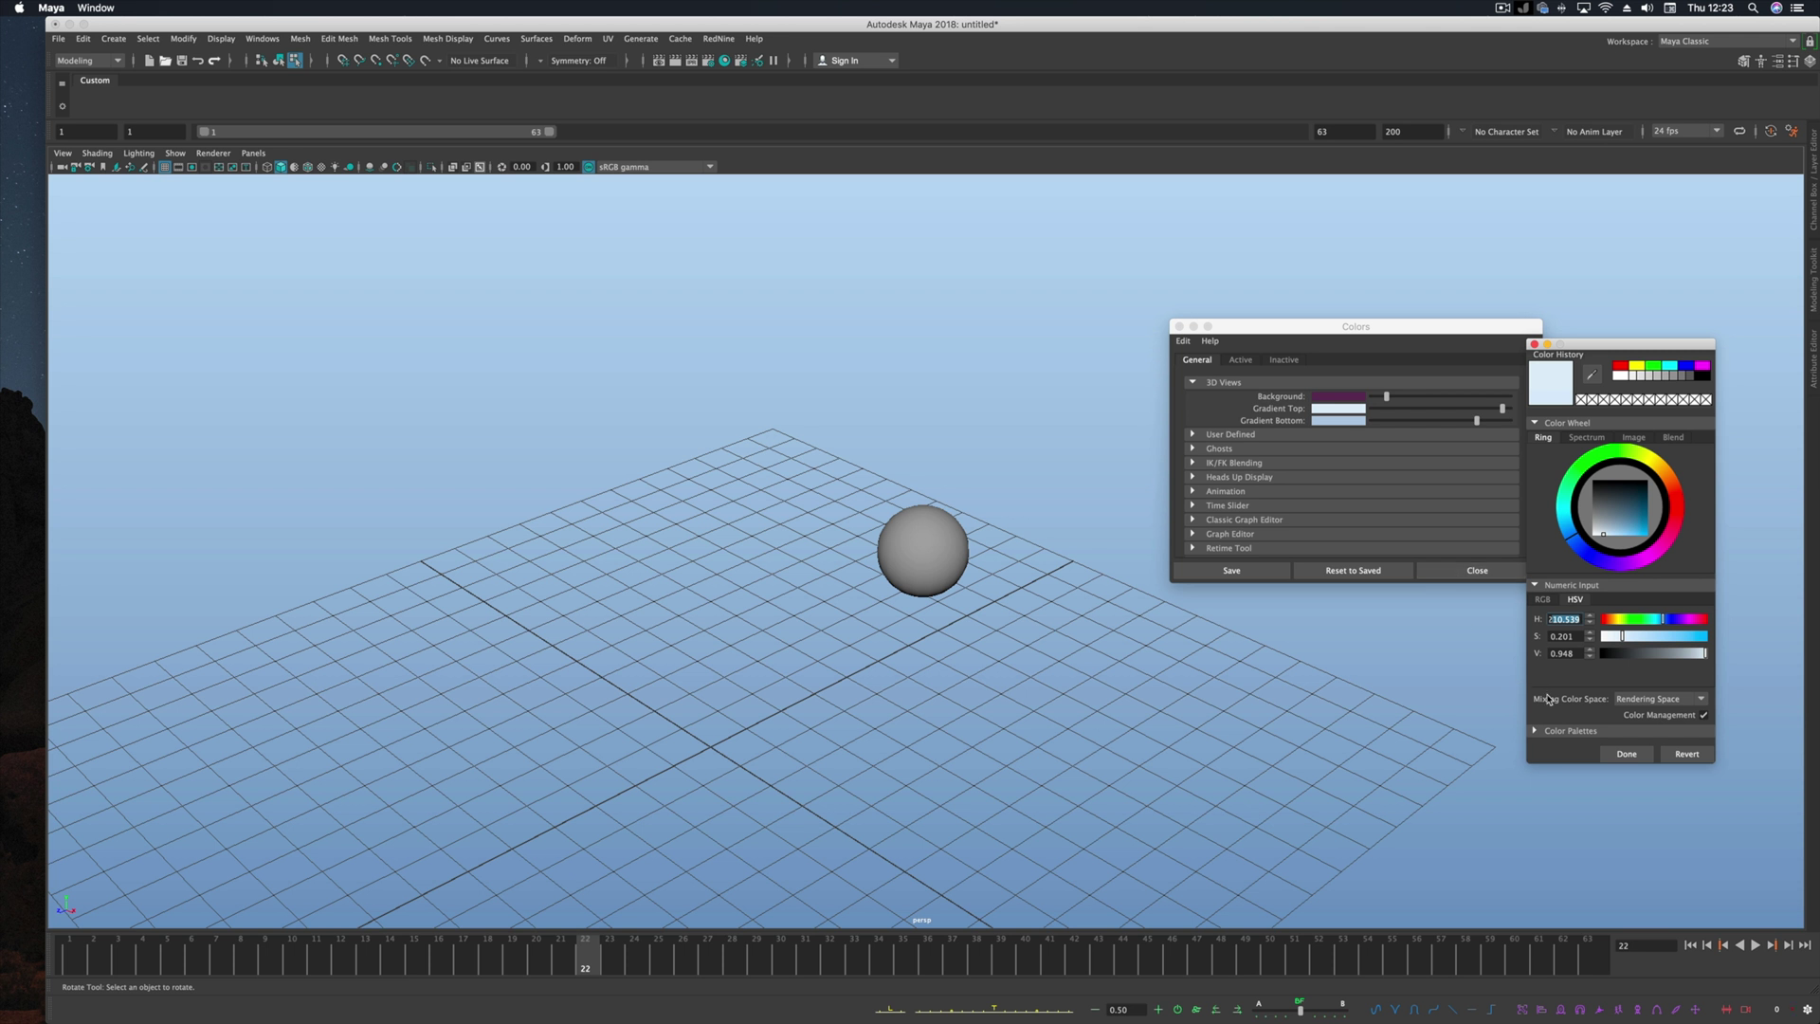
click(1626, 753)
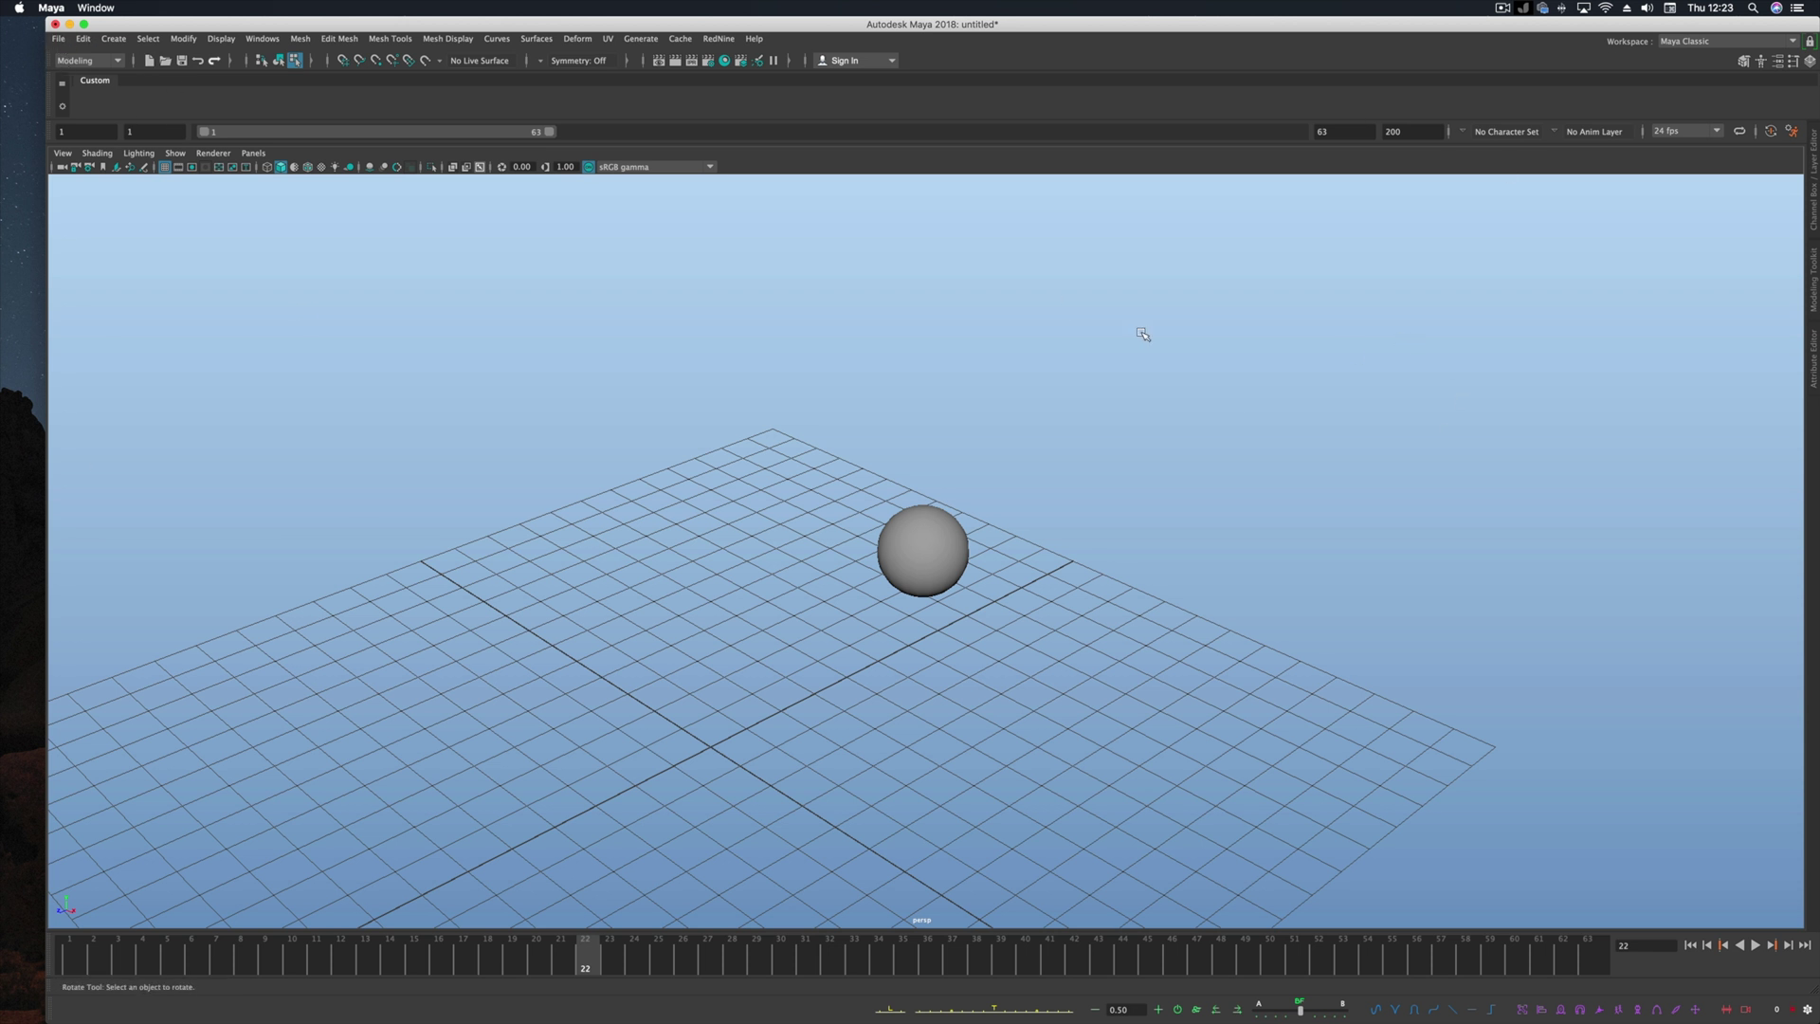
Step: Save preferences via File, then save the current layout as workspace 'YOUTUBE'
click(59, 39)
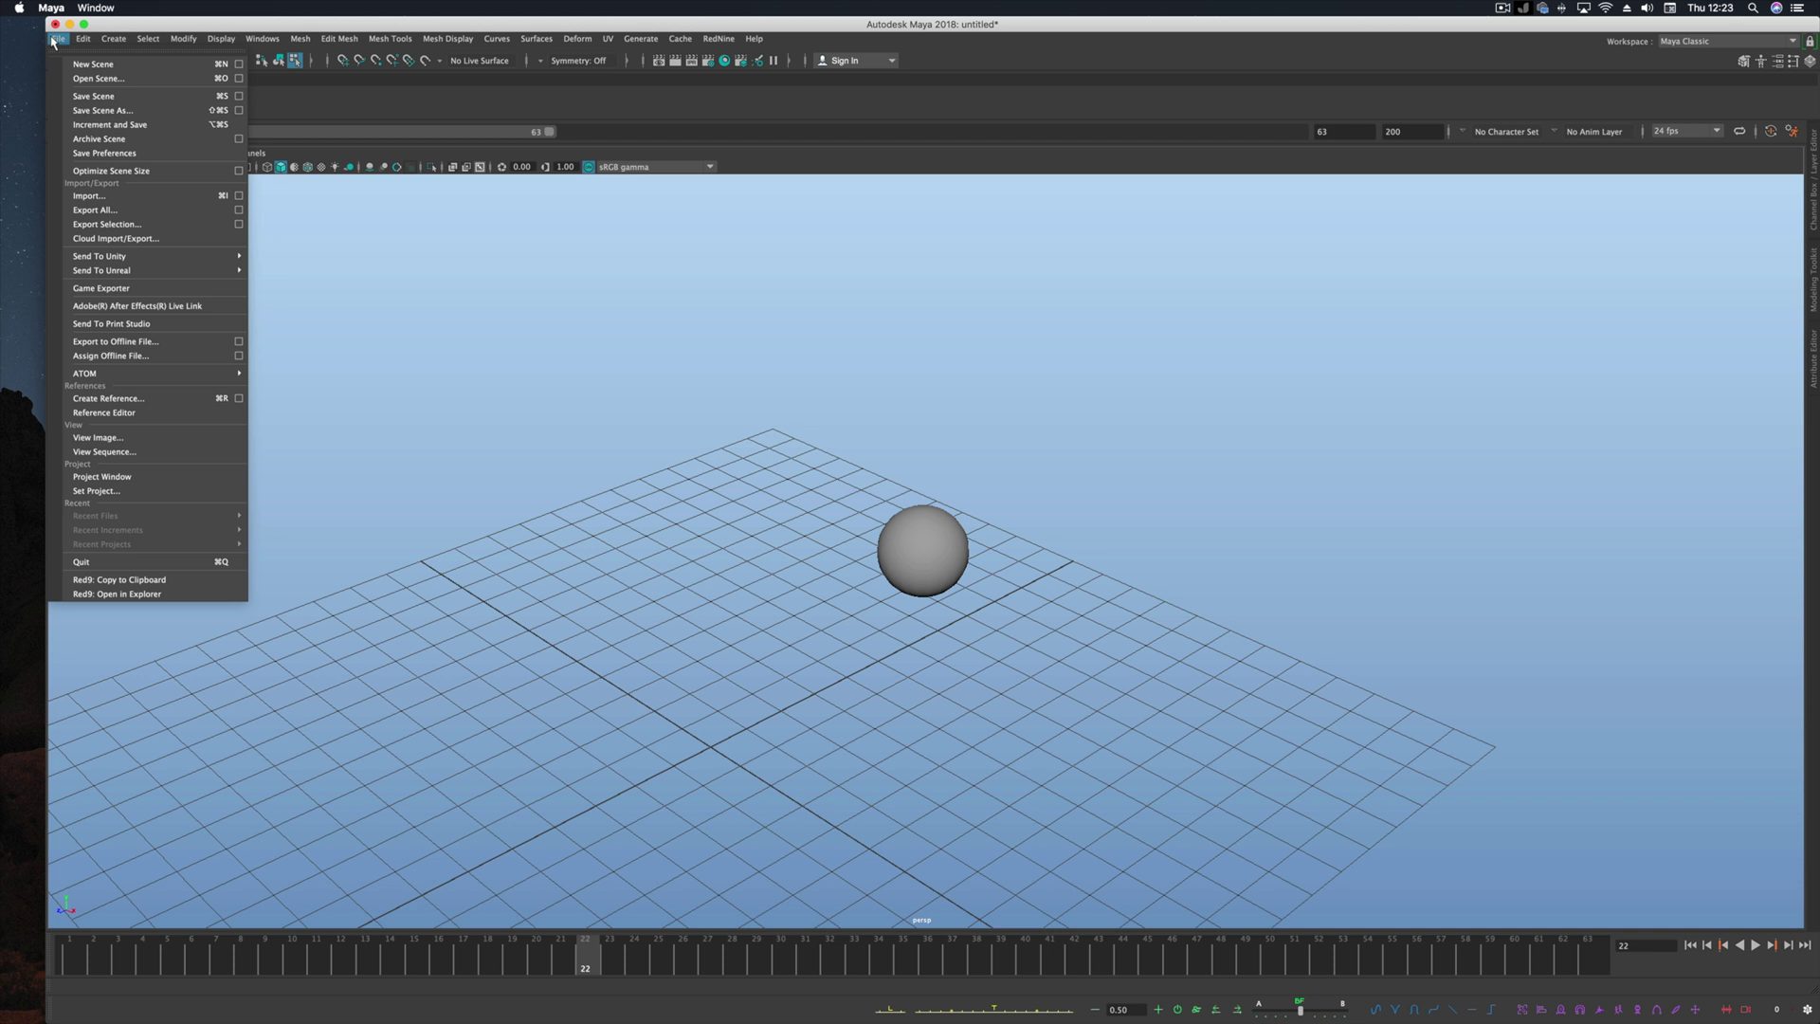
click(117, 153)
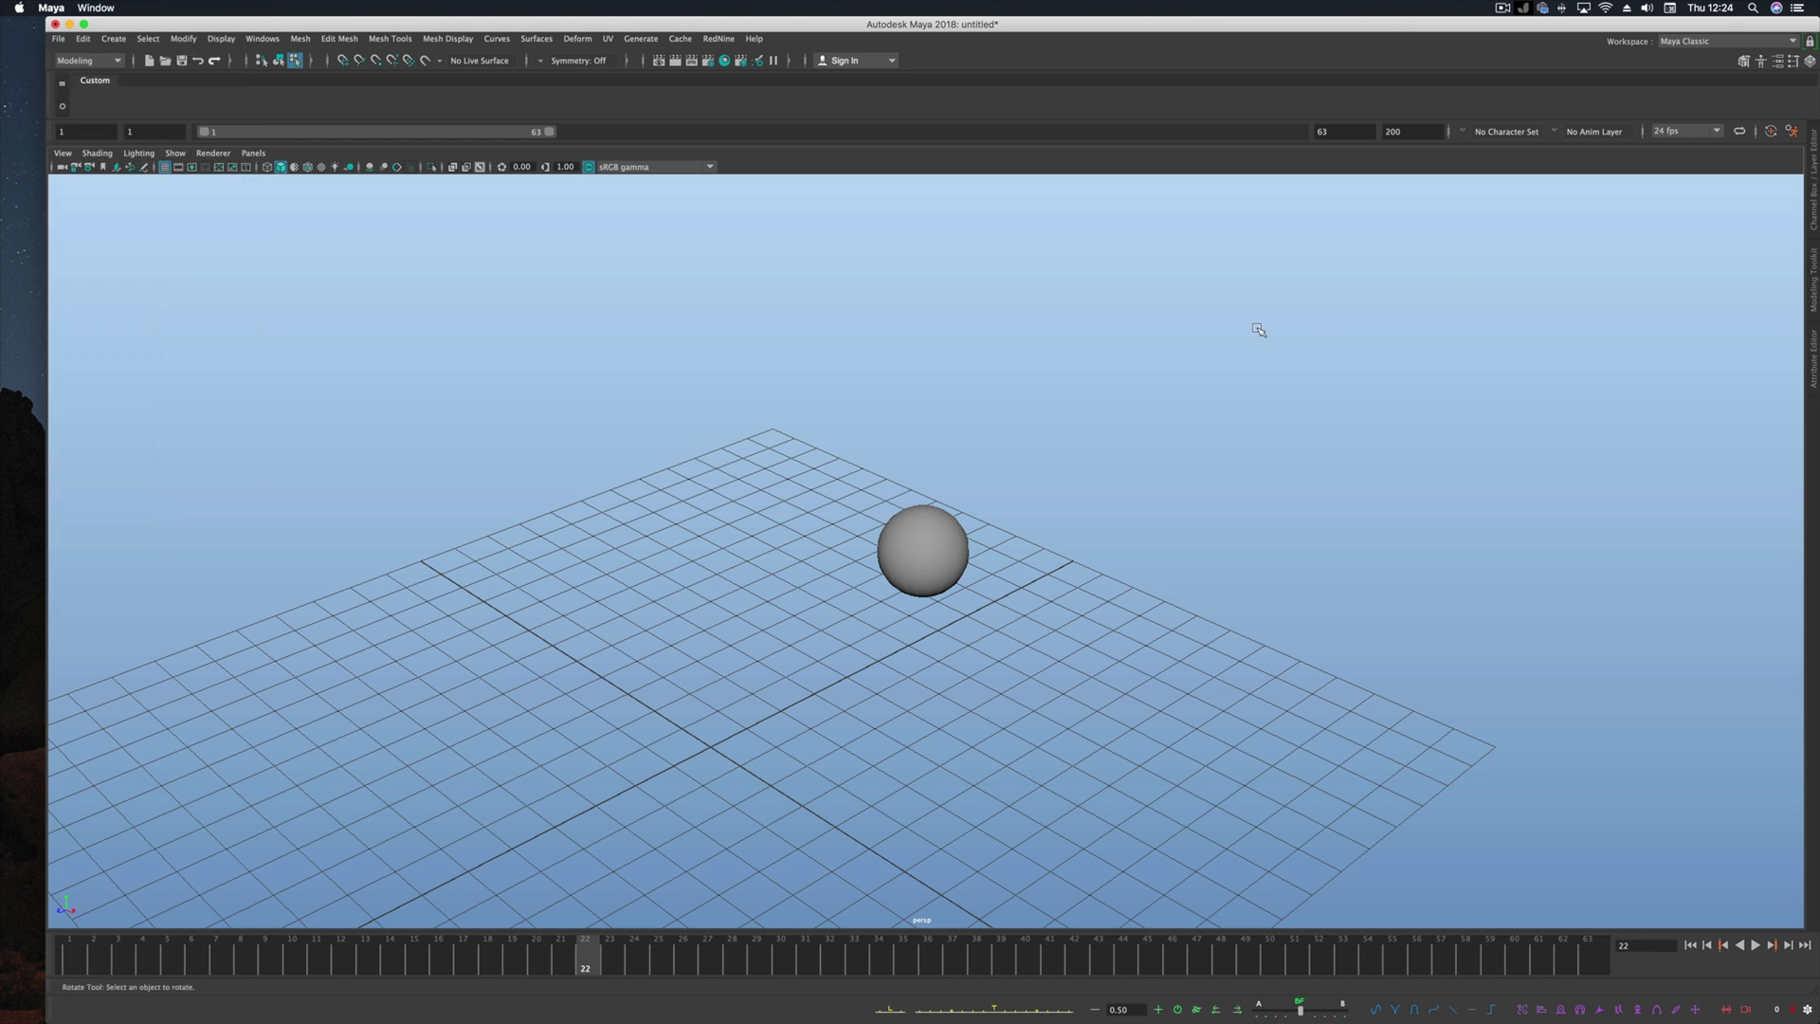
click(1703, 38)
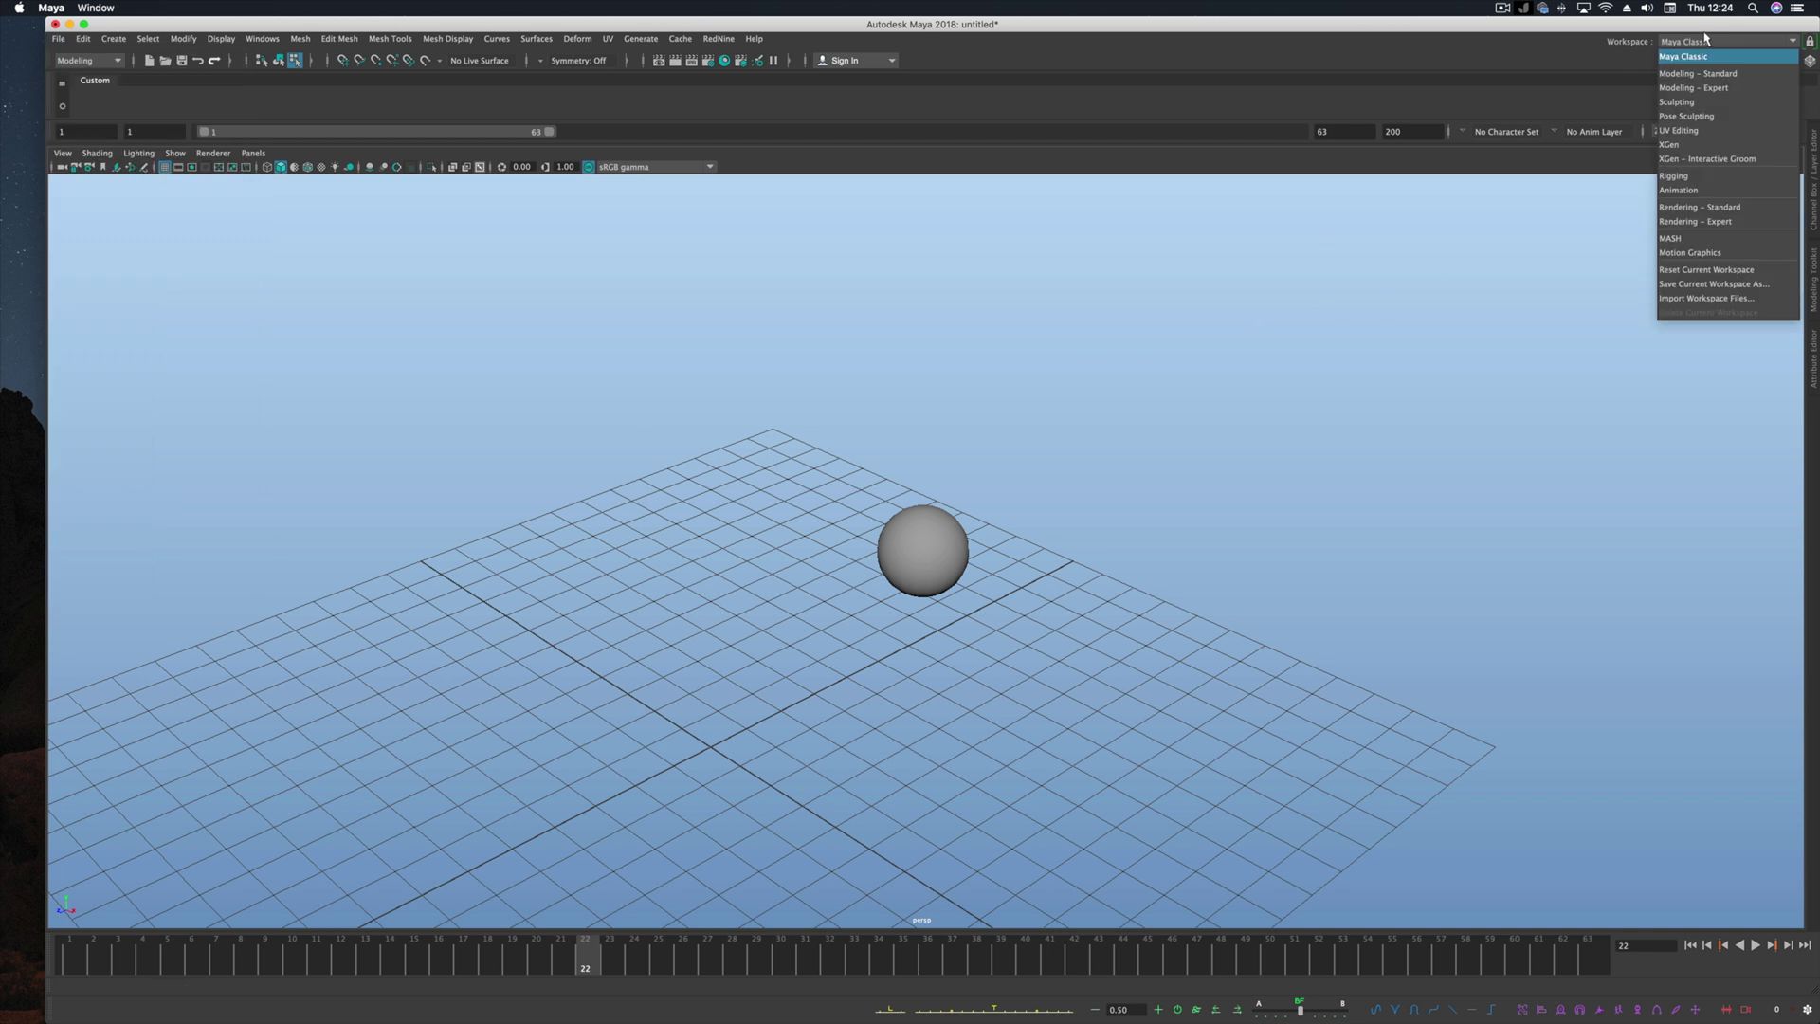
click(1696, 284)
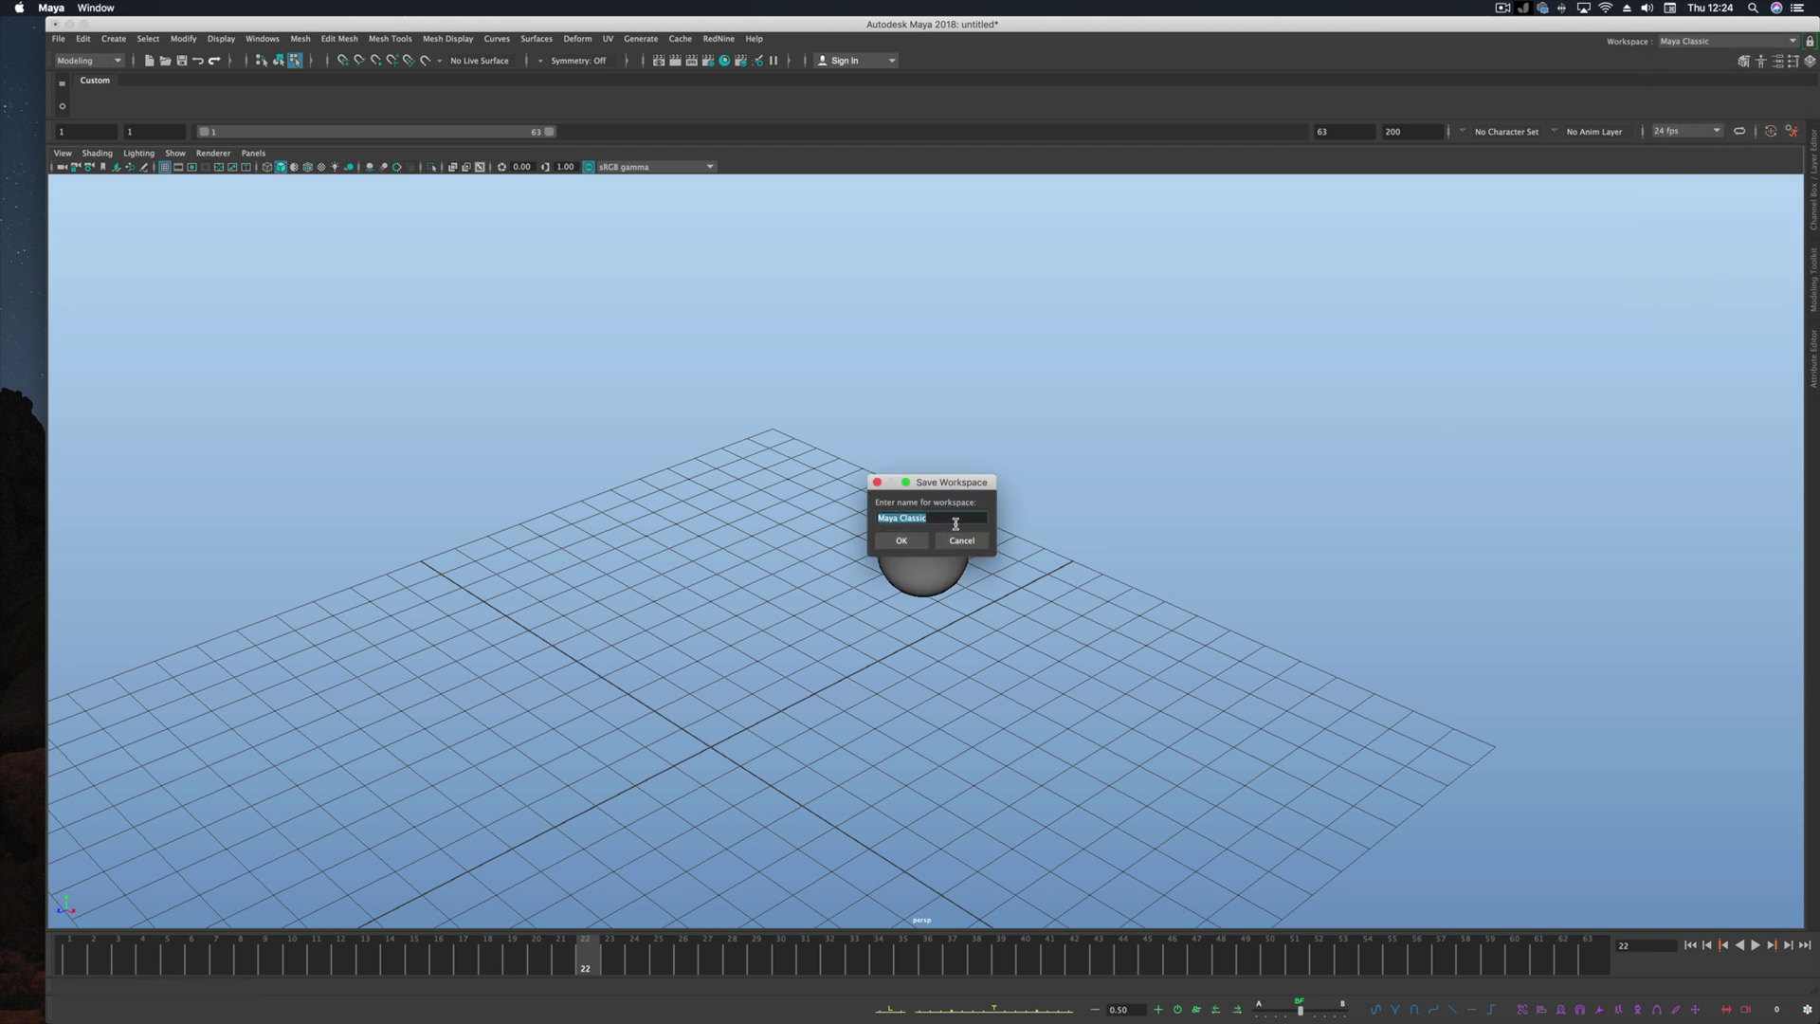
text(YOUTUBE)
click(901, 540)
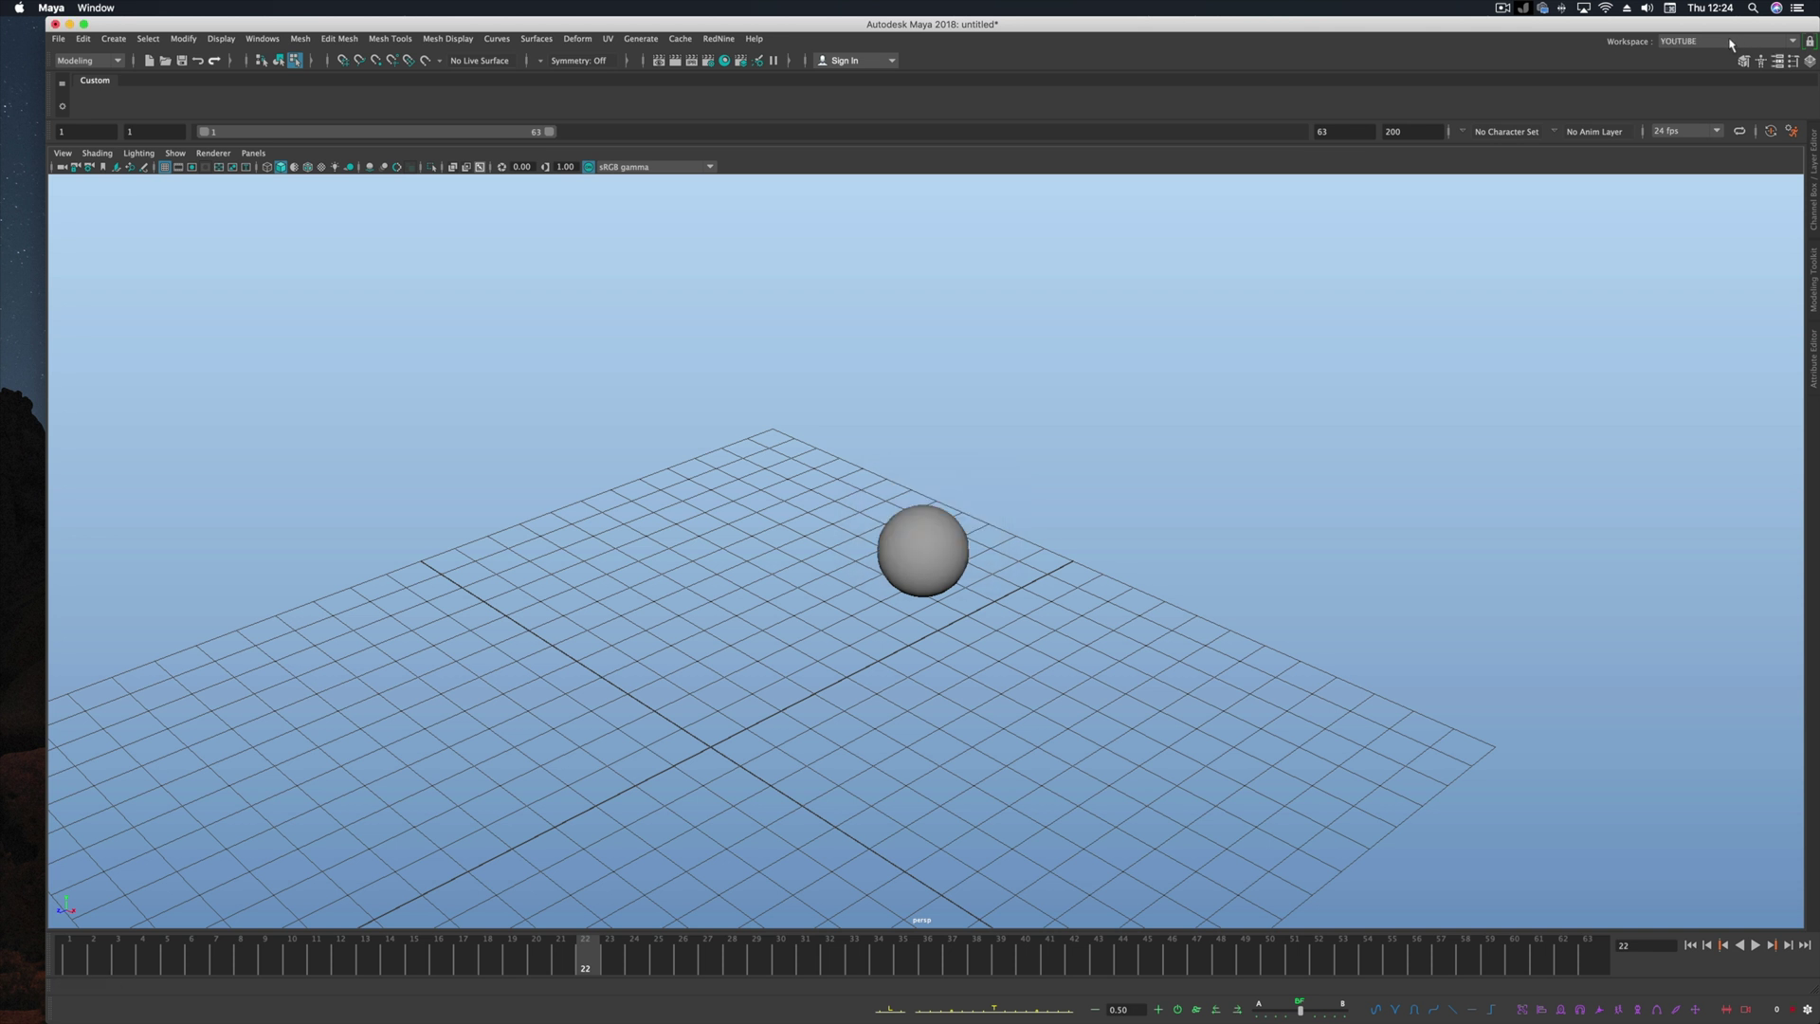
click(1731, 43)
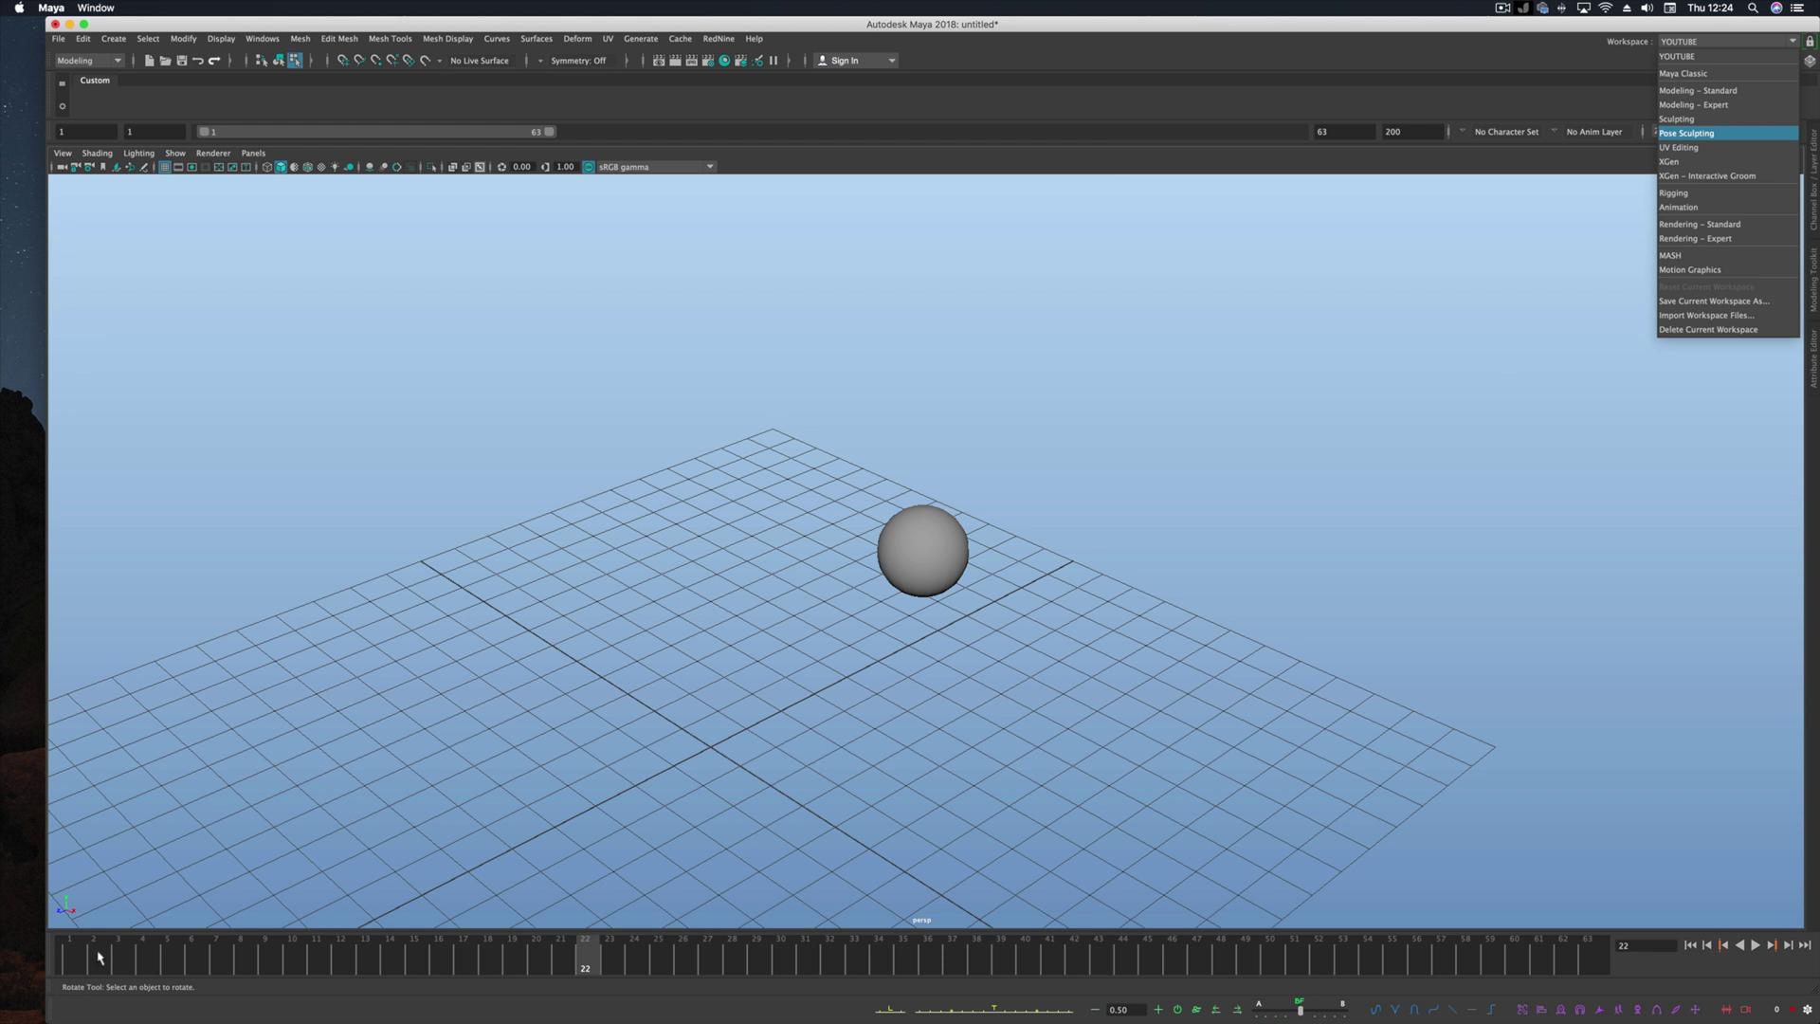
Step: Undock the Help Line and dock it beside the Time Slider at the bottom
drag(110, 987, 1816, 976)
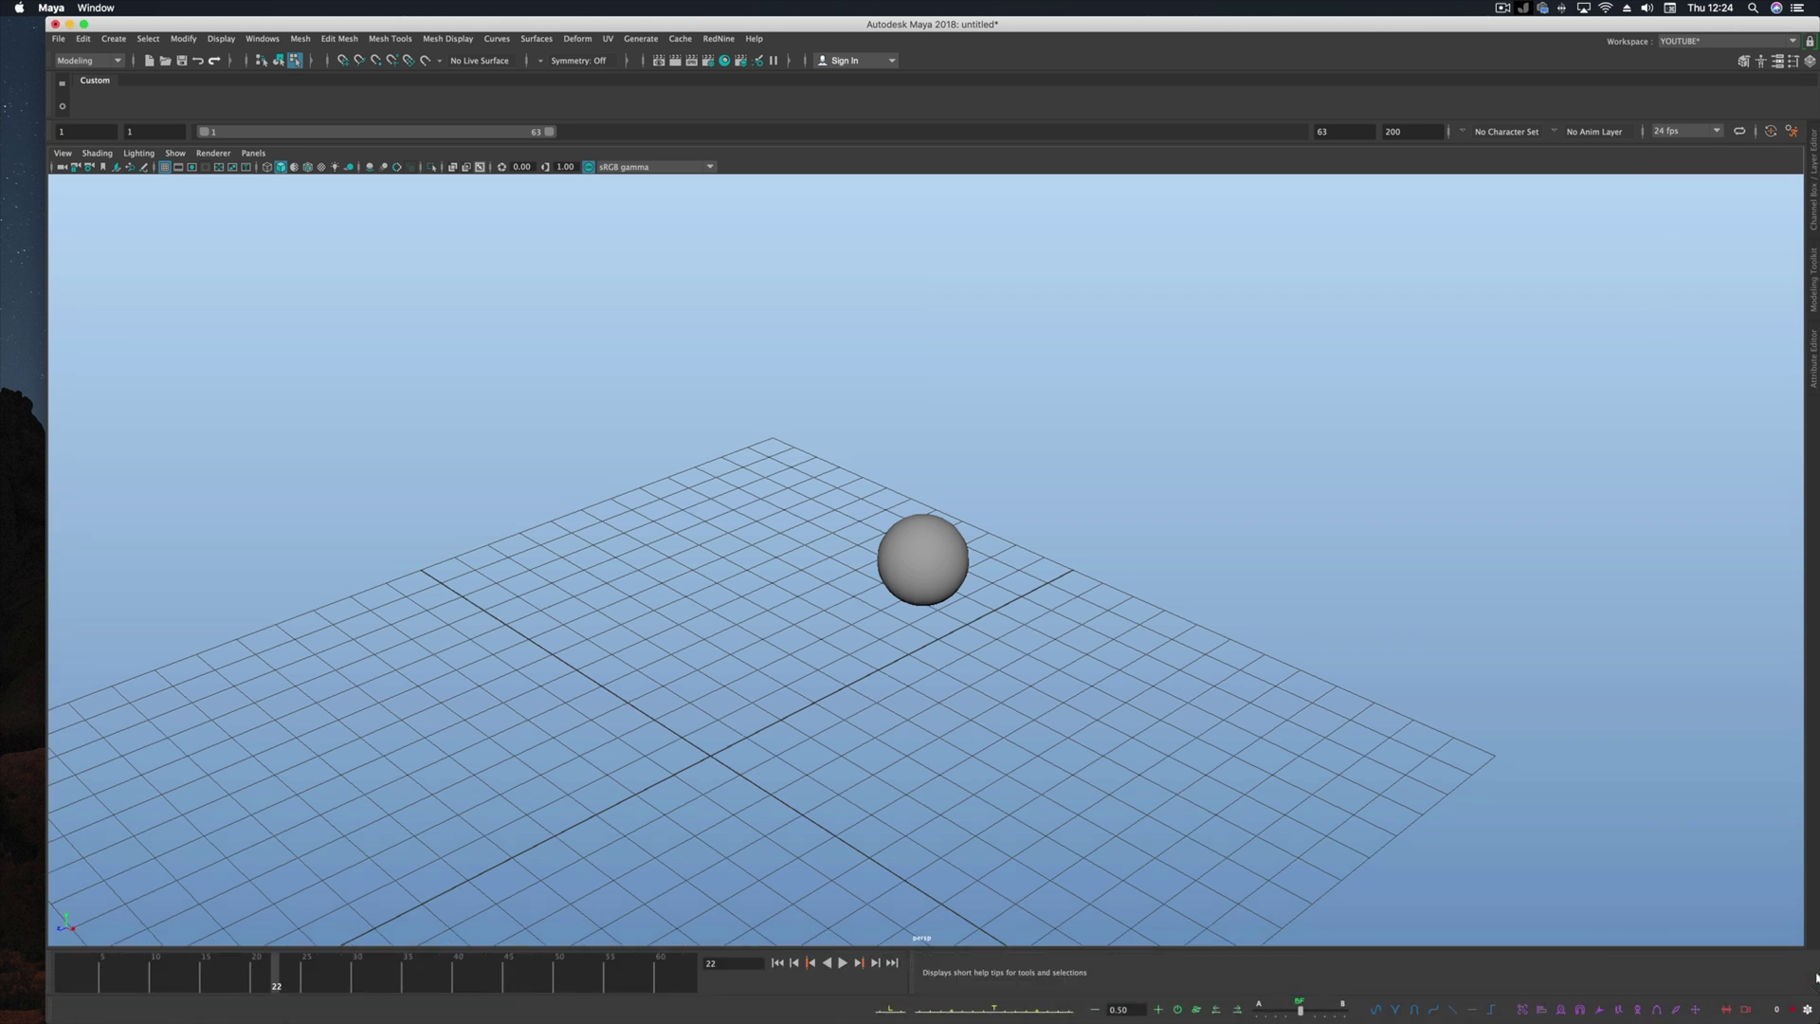
drag(908, 976, 1481, 966)
alt+drag(1020, 712, 1140, 695)
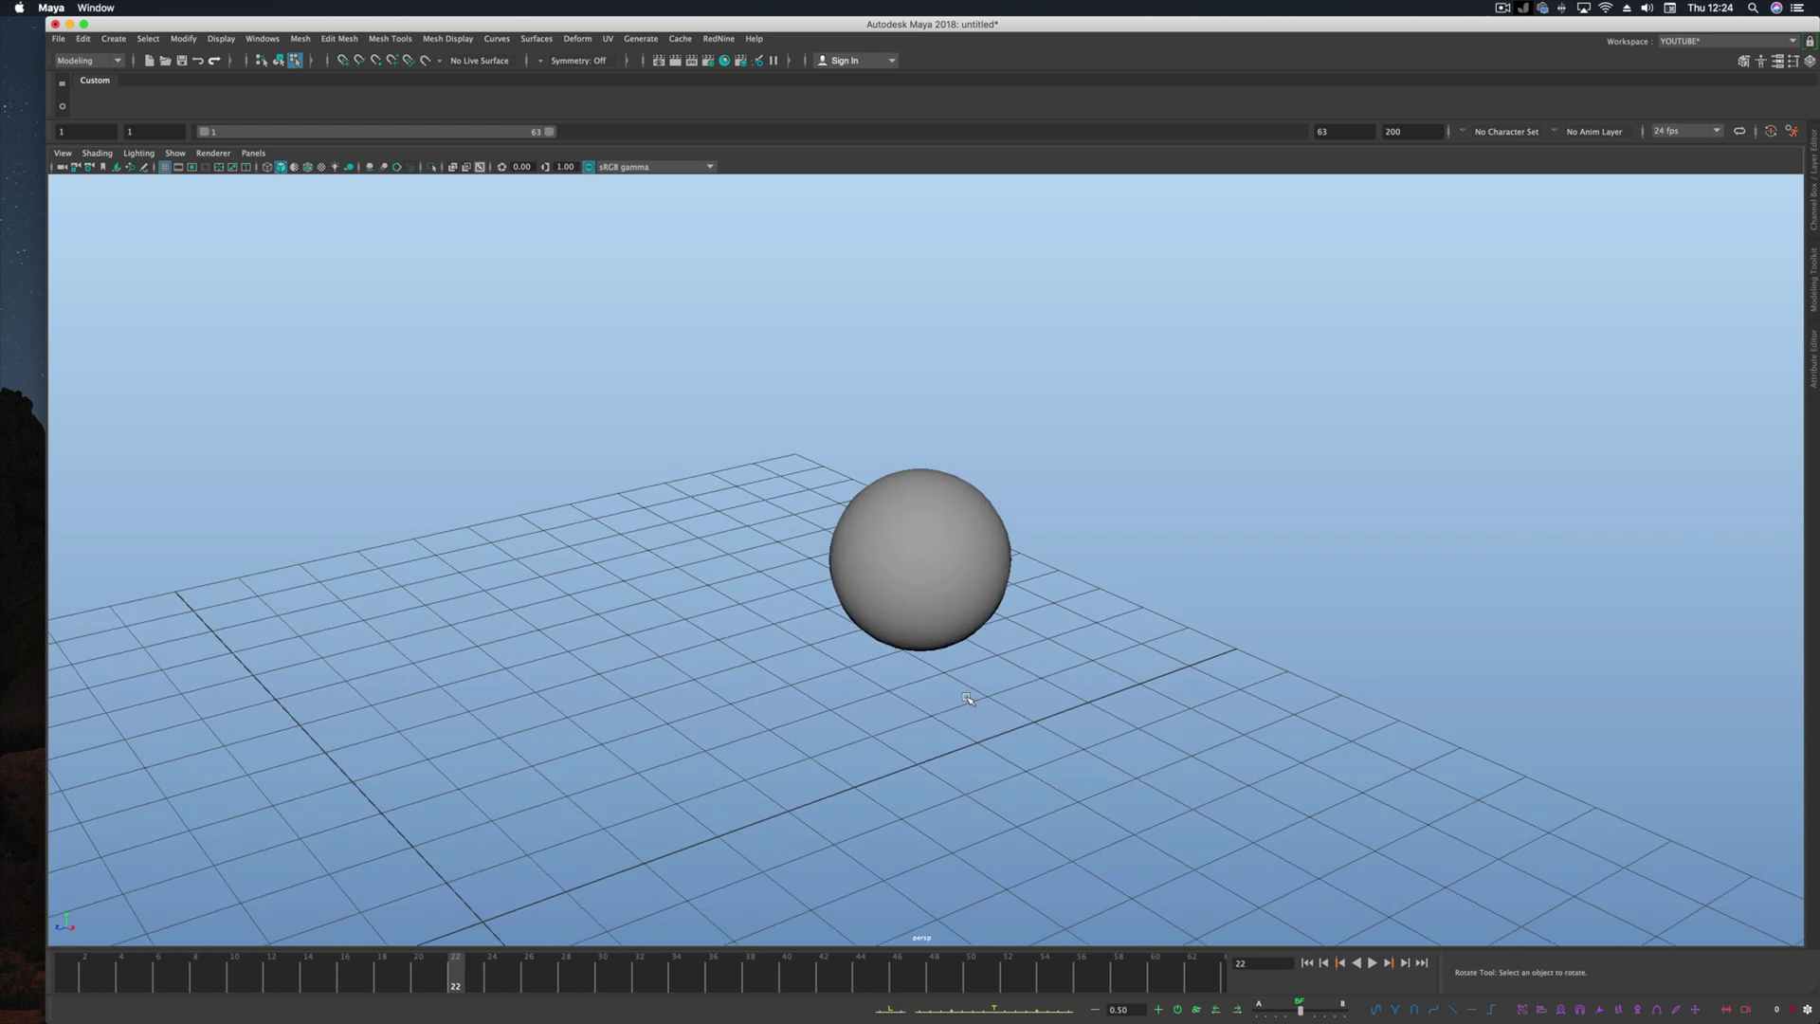
alt+drag(967, 698, 969, 697)
Step: Save the scene as 123.mb on the Desktop with Shift+Cmd+S
key(super+shift+s)
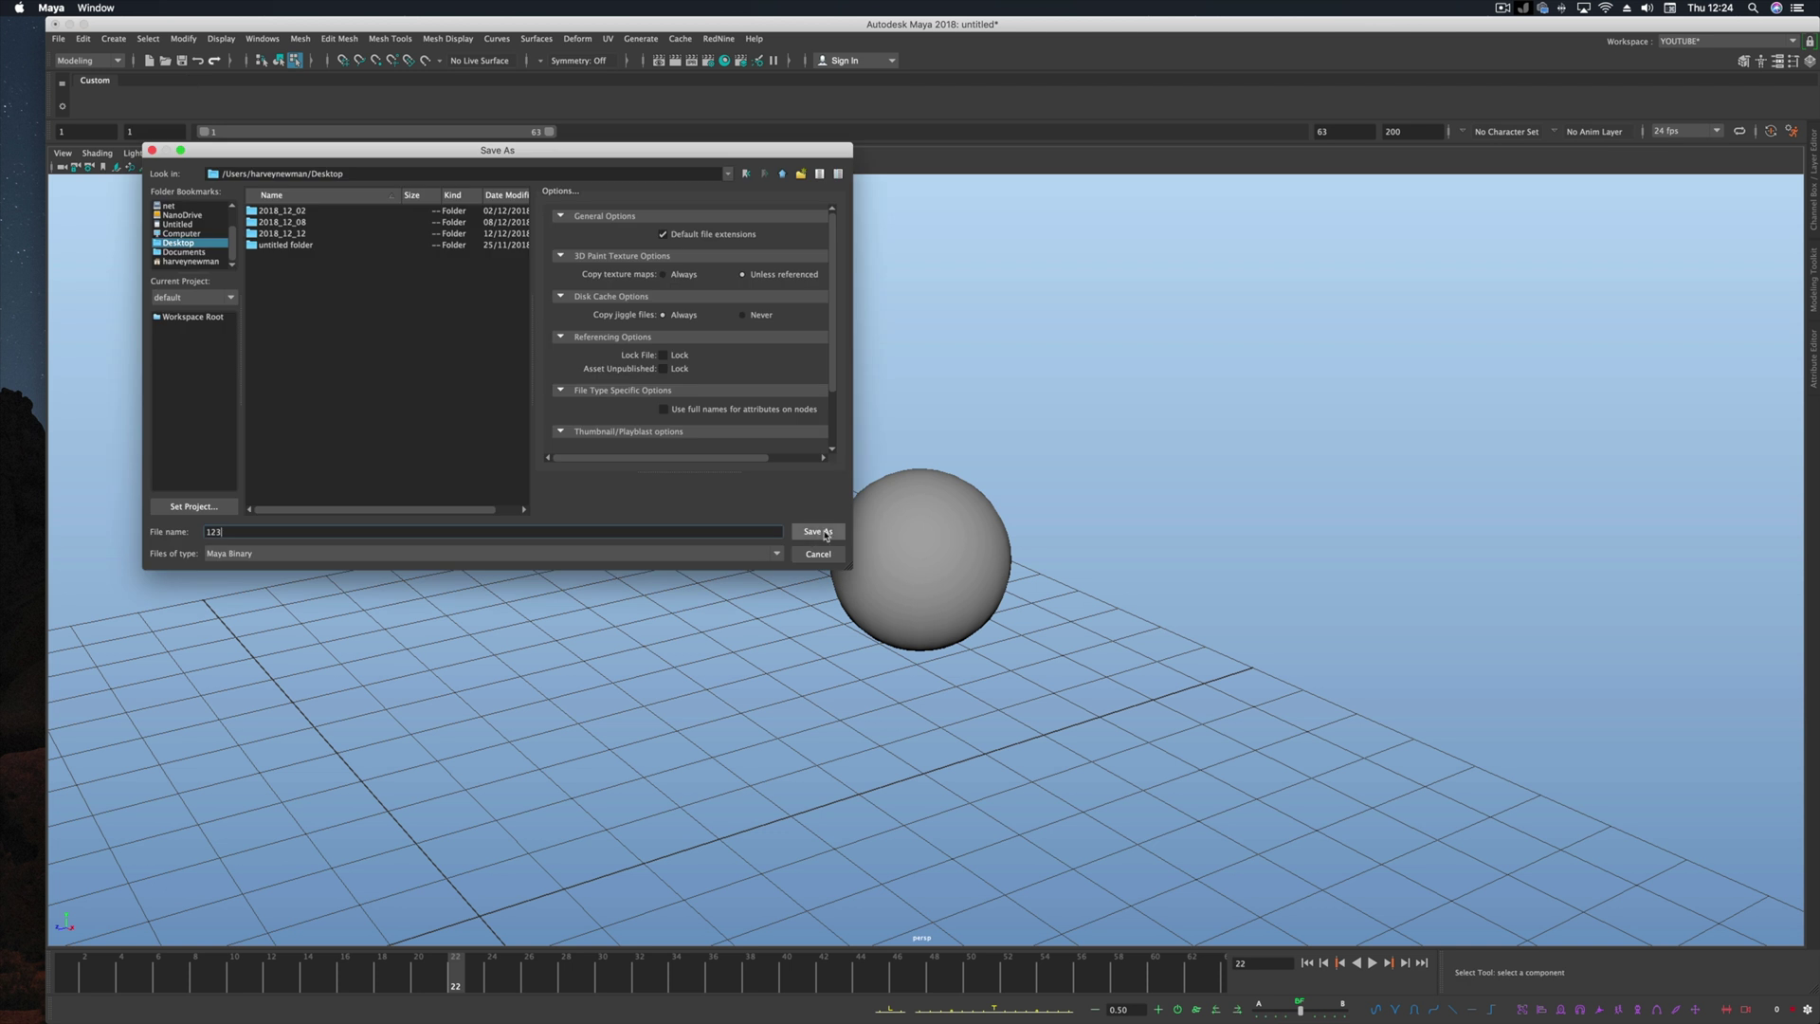
click(815, 531)
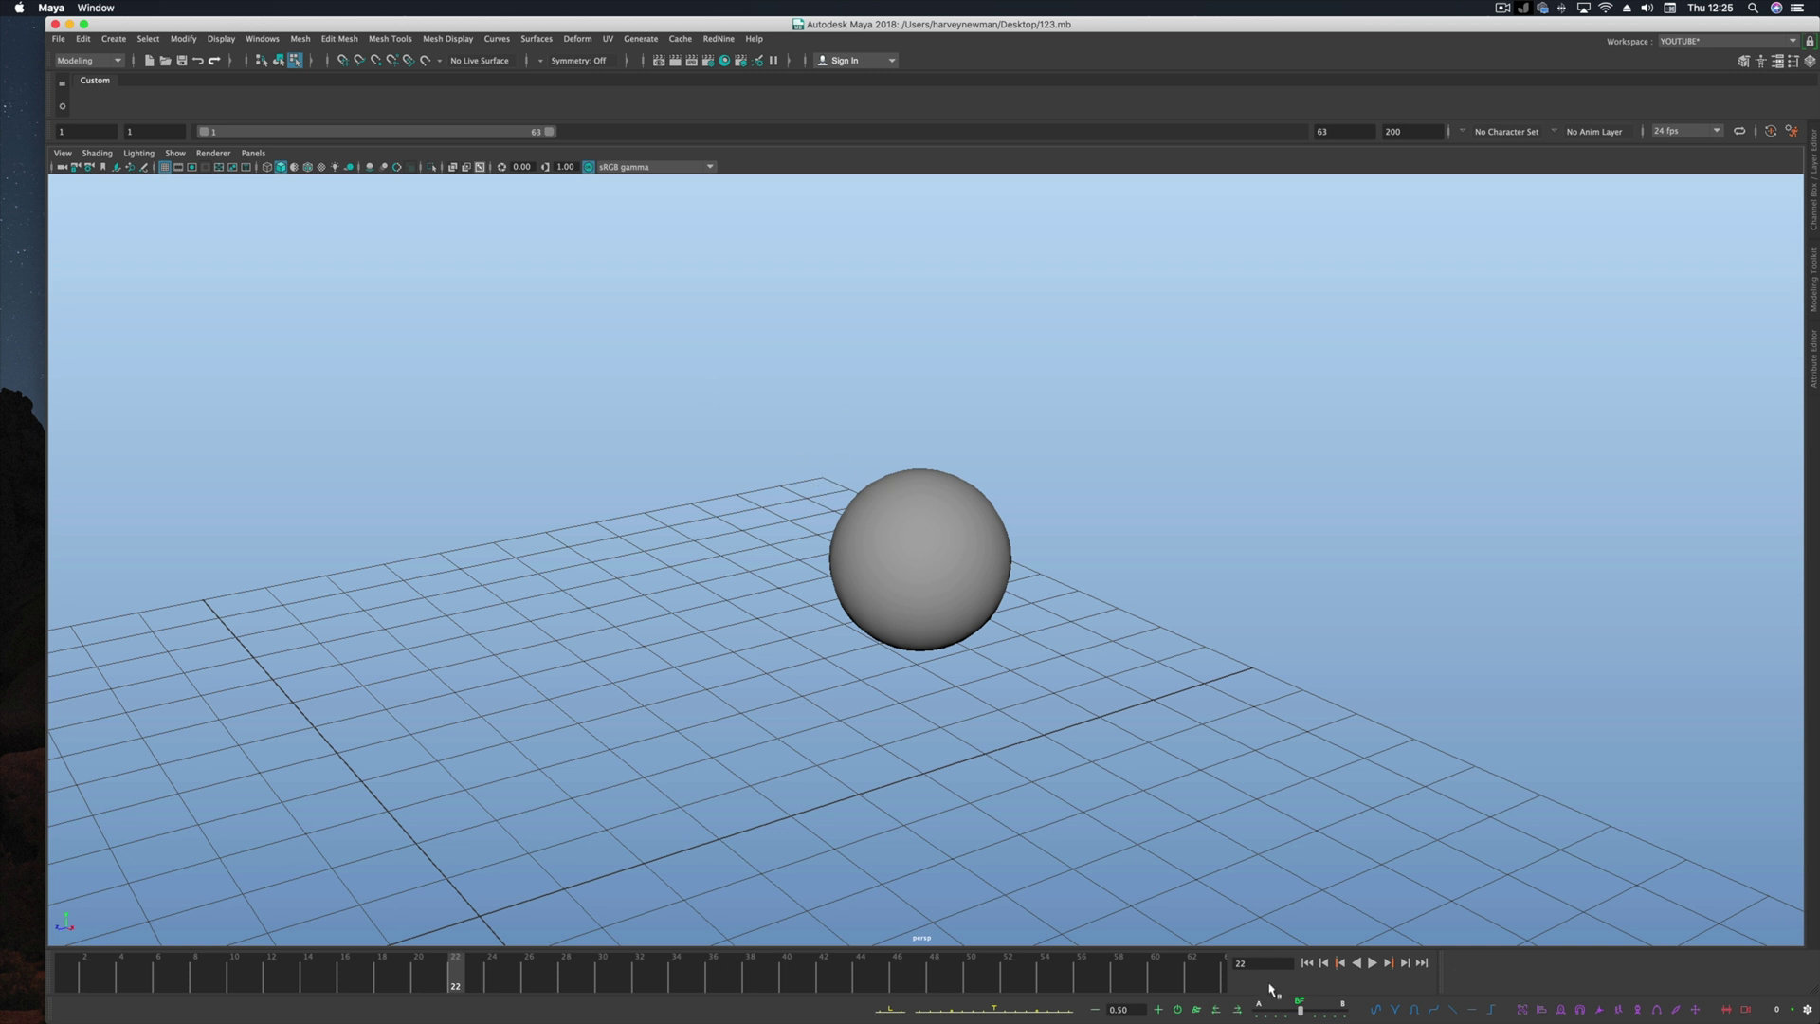
Step: Set File Dialog style to OS native under Files/Projects and save the preferences
click(1371, 962)
click(1791, 132)
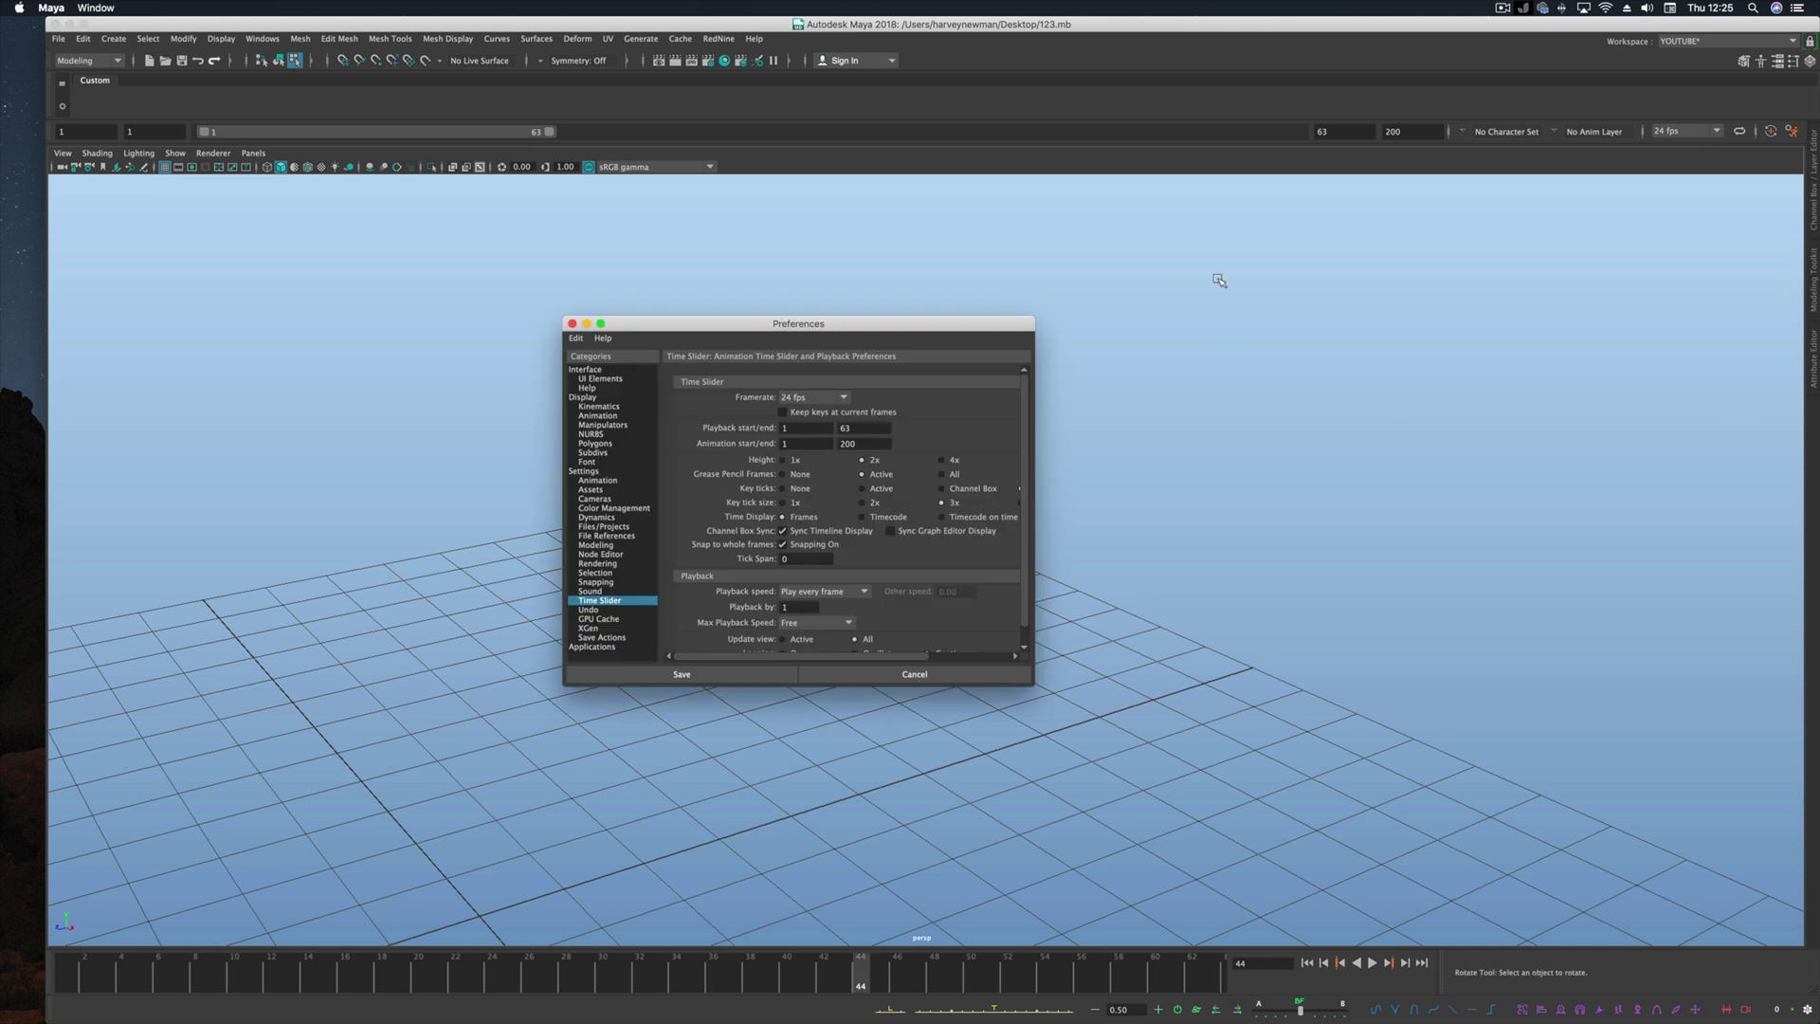
click(606, 526)
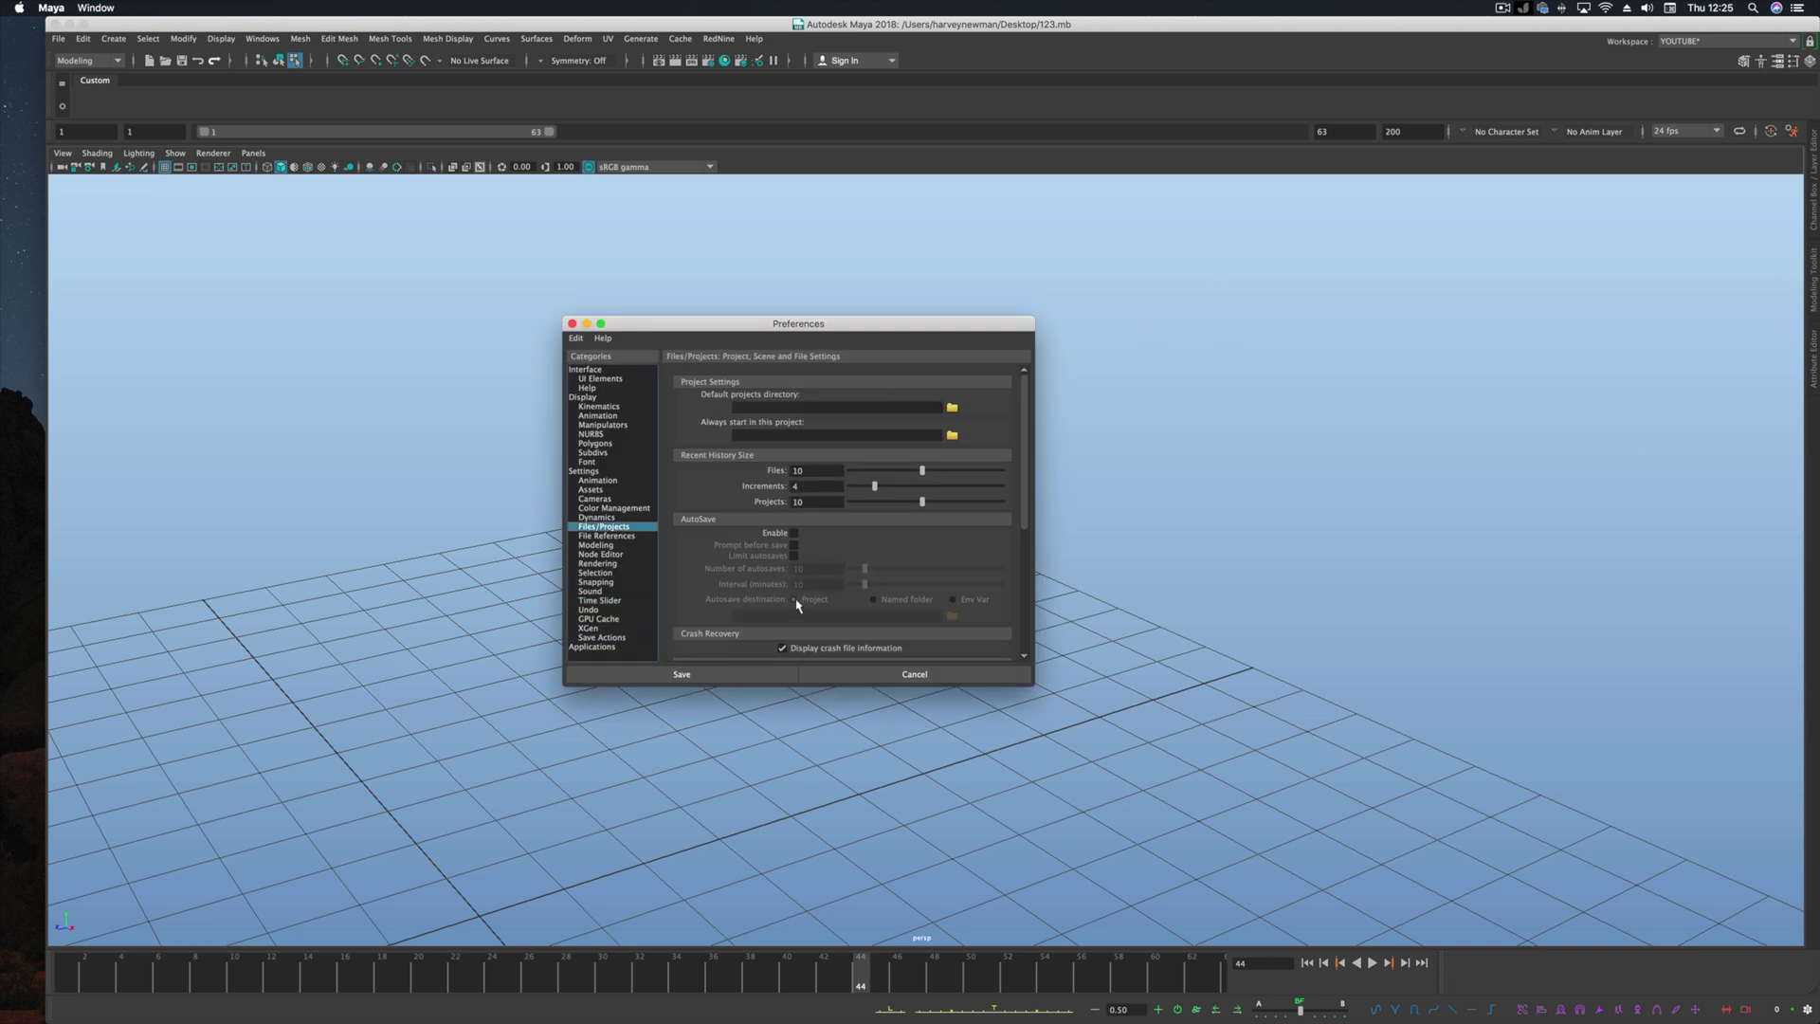
scroll(720, 625, down, 5)
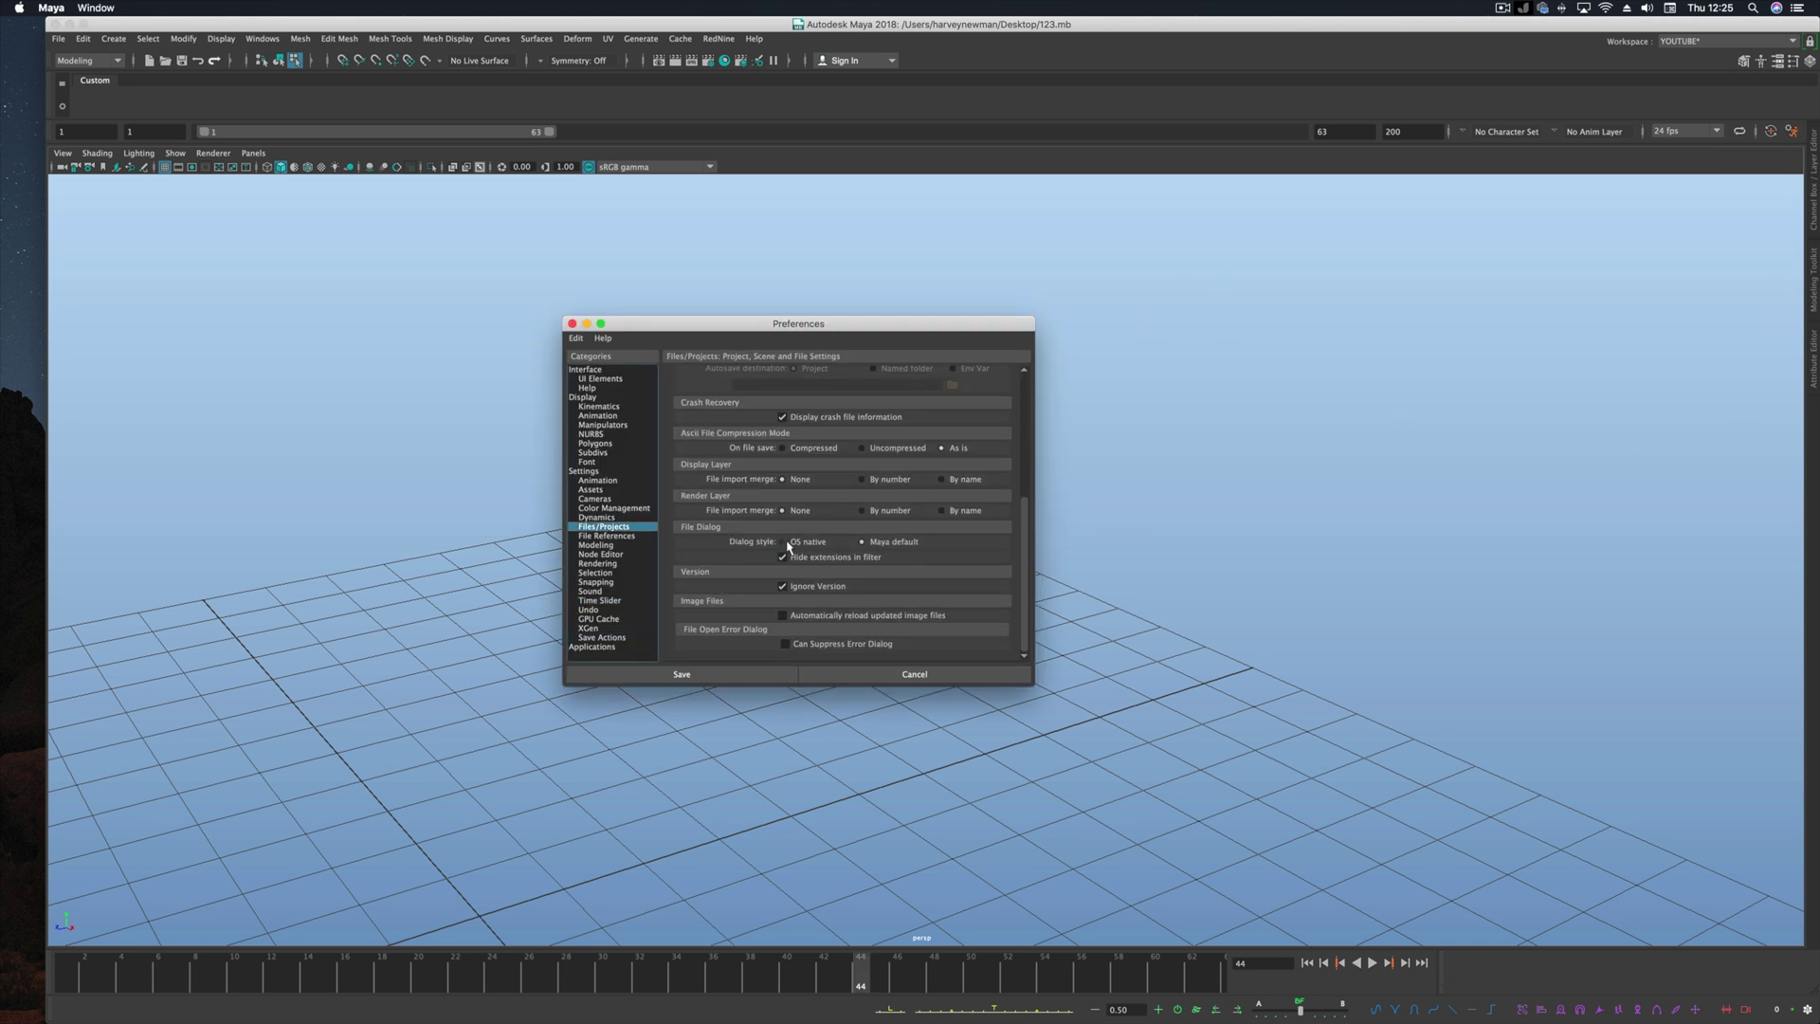
click(782, 541)
click(733, 674)
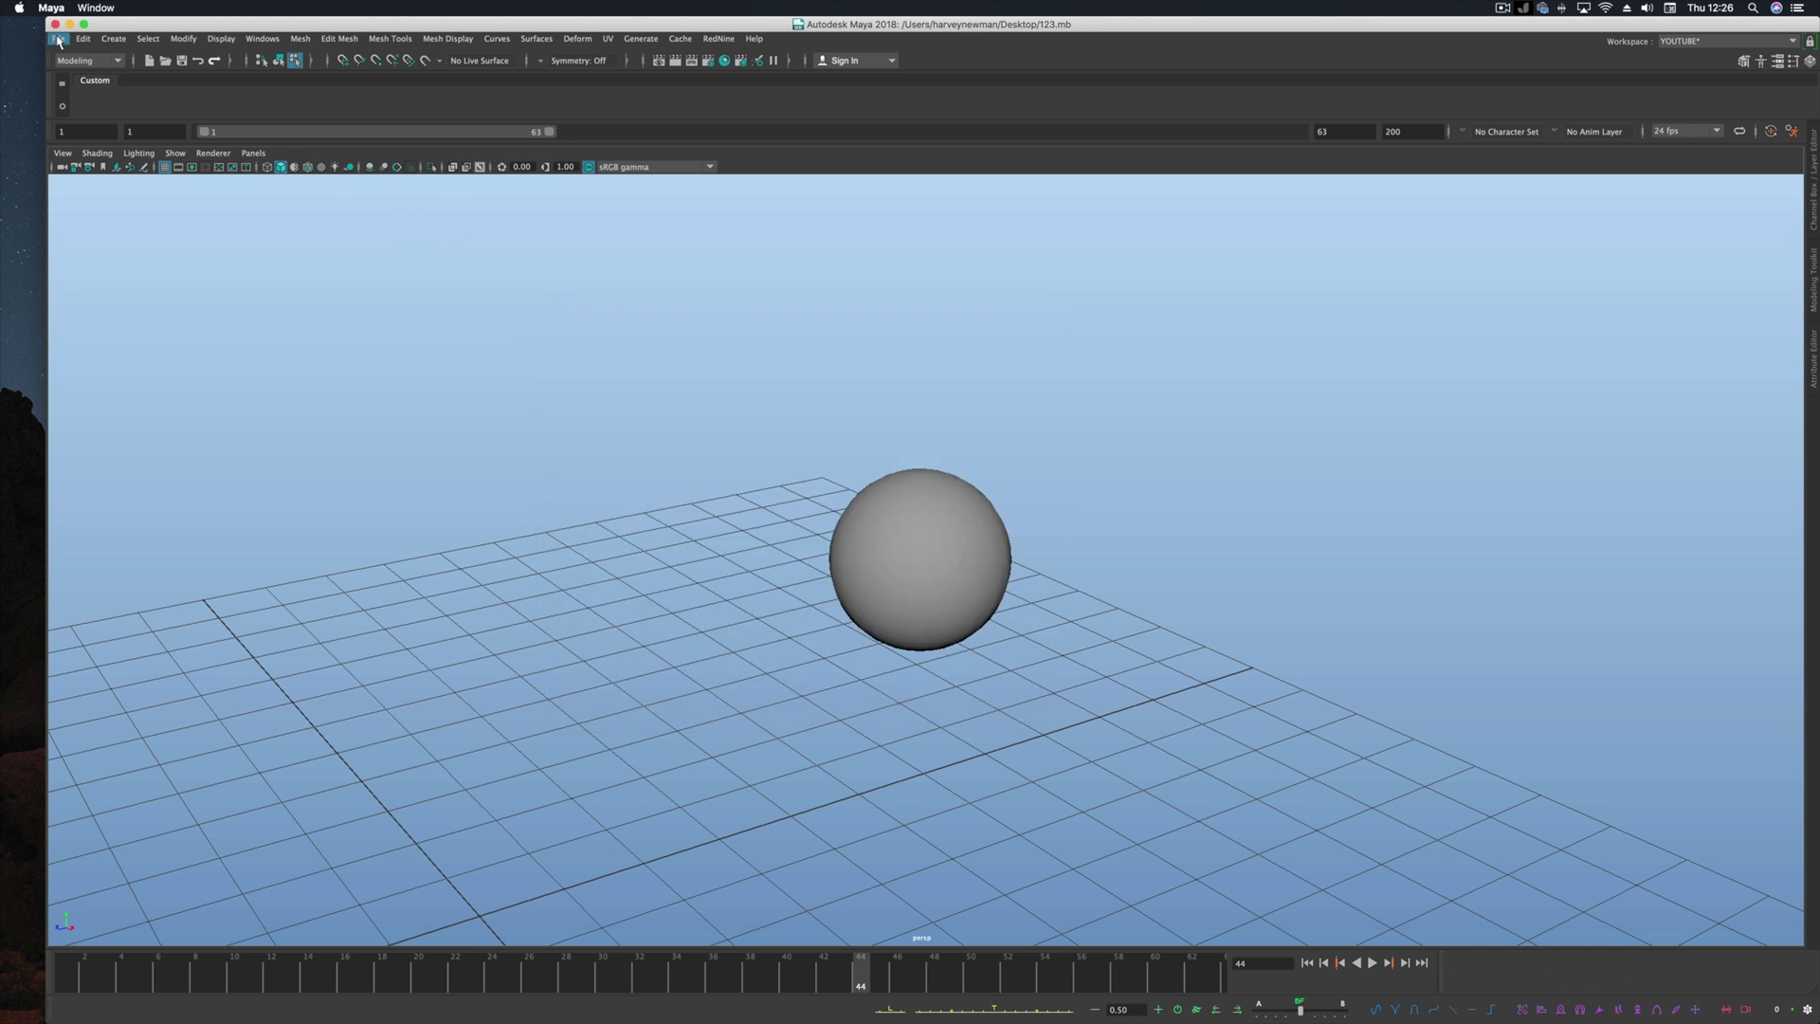
Step: Save the scene as 123, Maya Binary, to the Desktop in the native Save As dialog
click(59, 40)
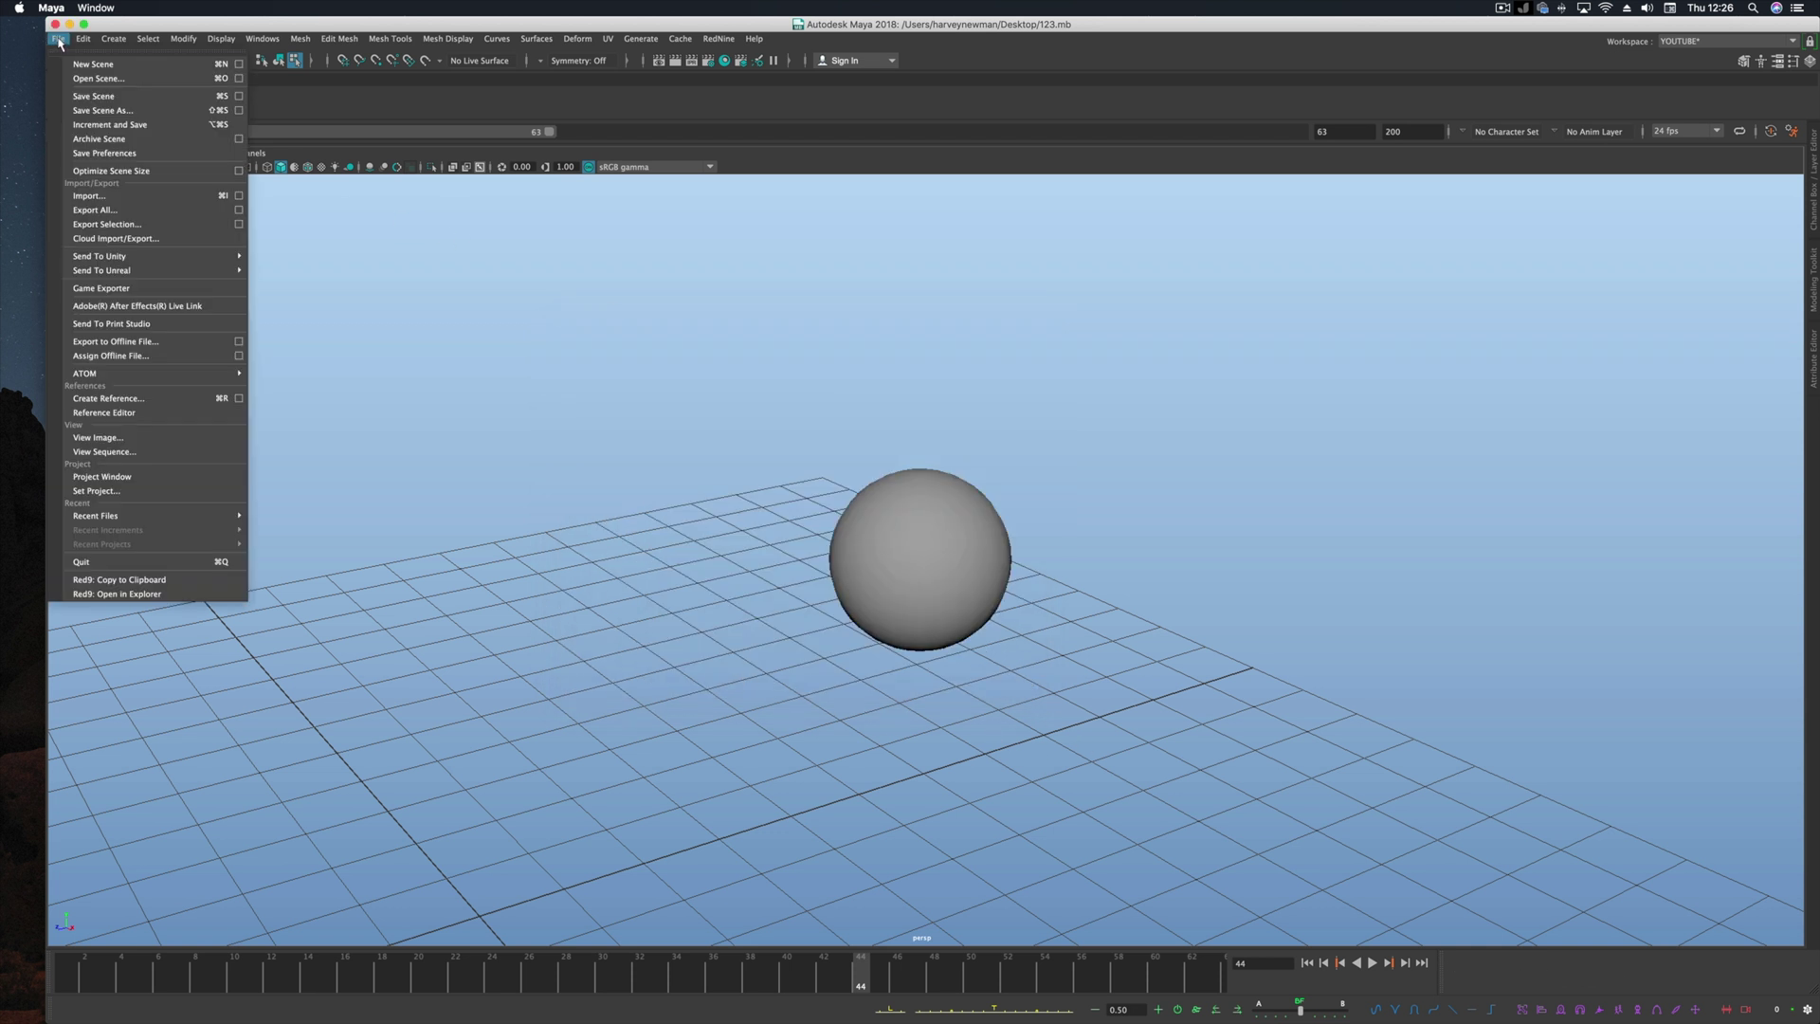
click(85, 111)
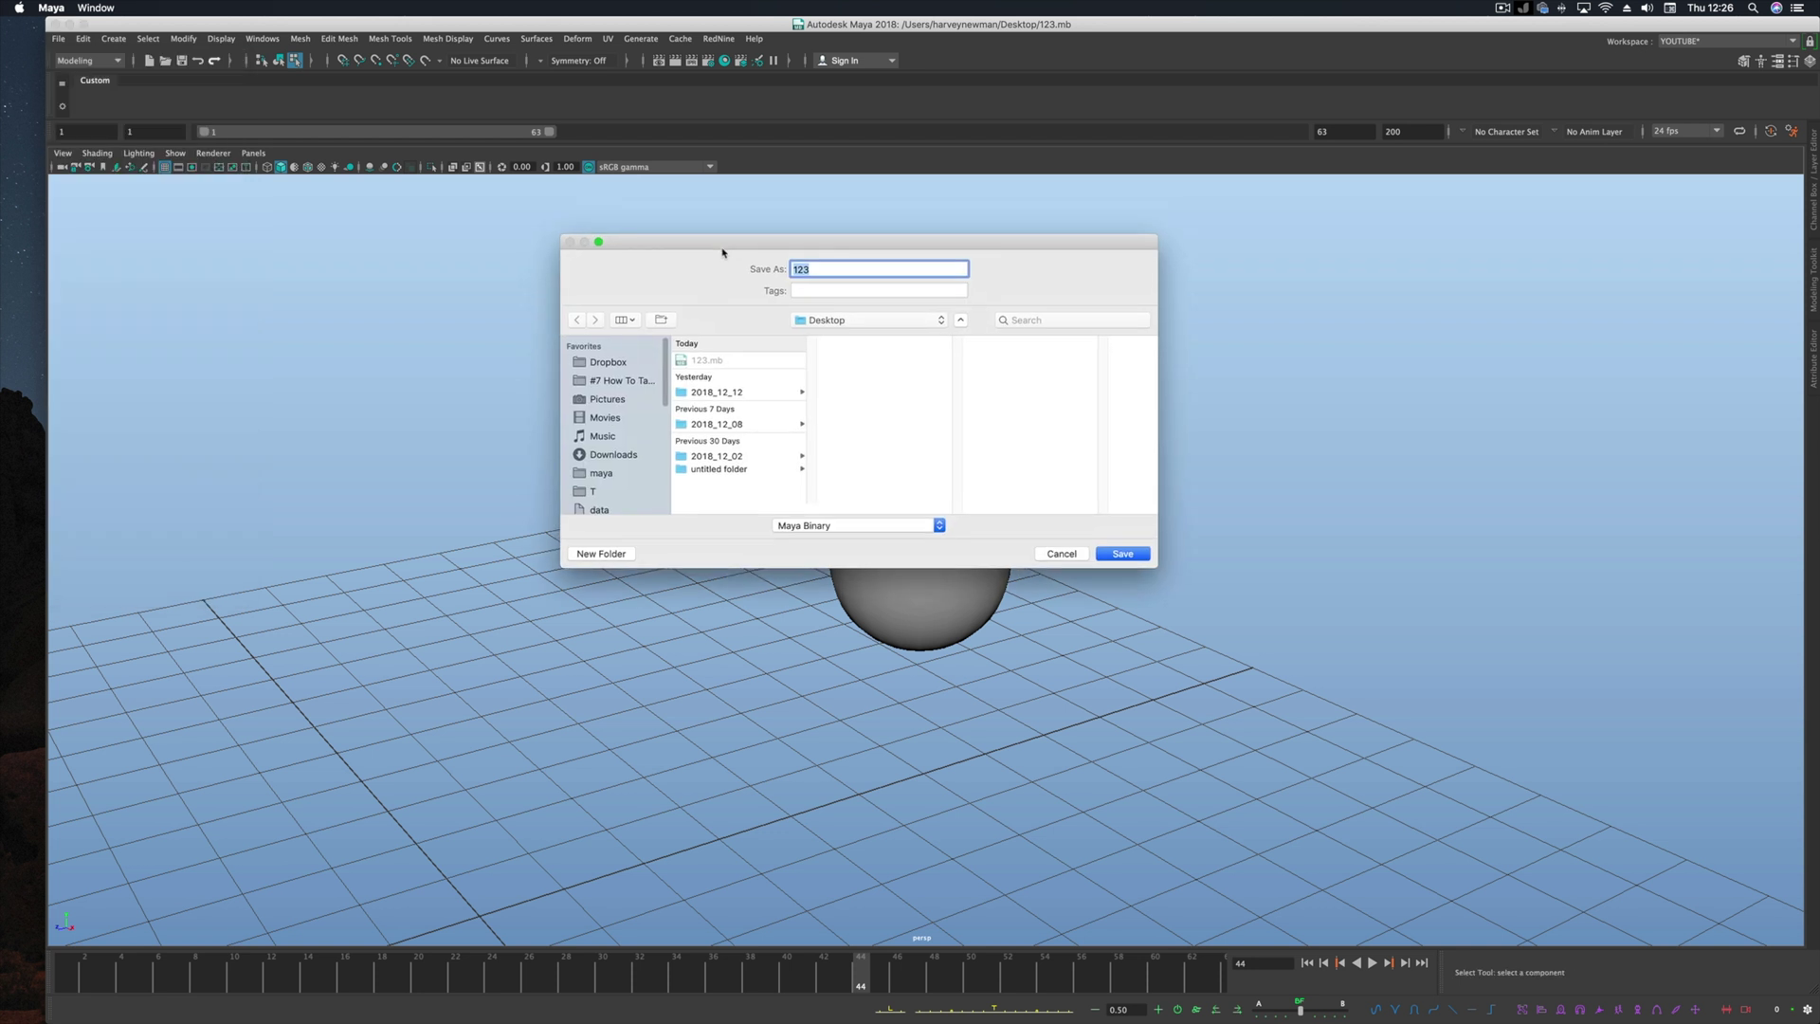
drag(1184, 573, 1236, 637)
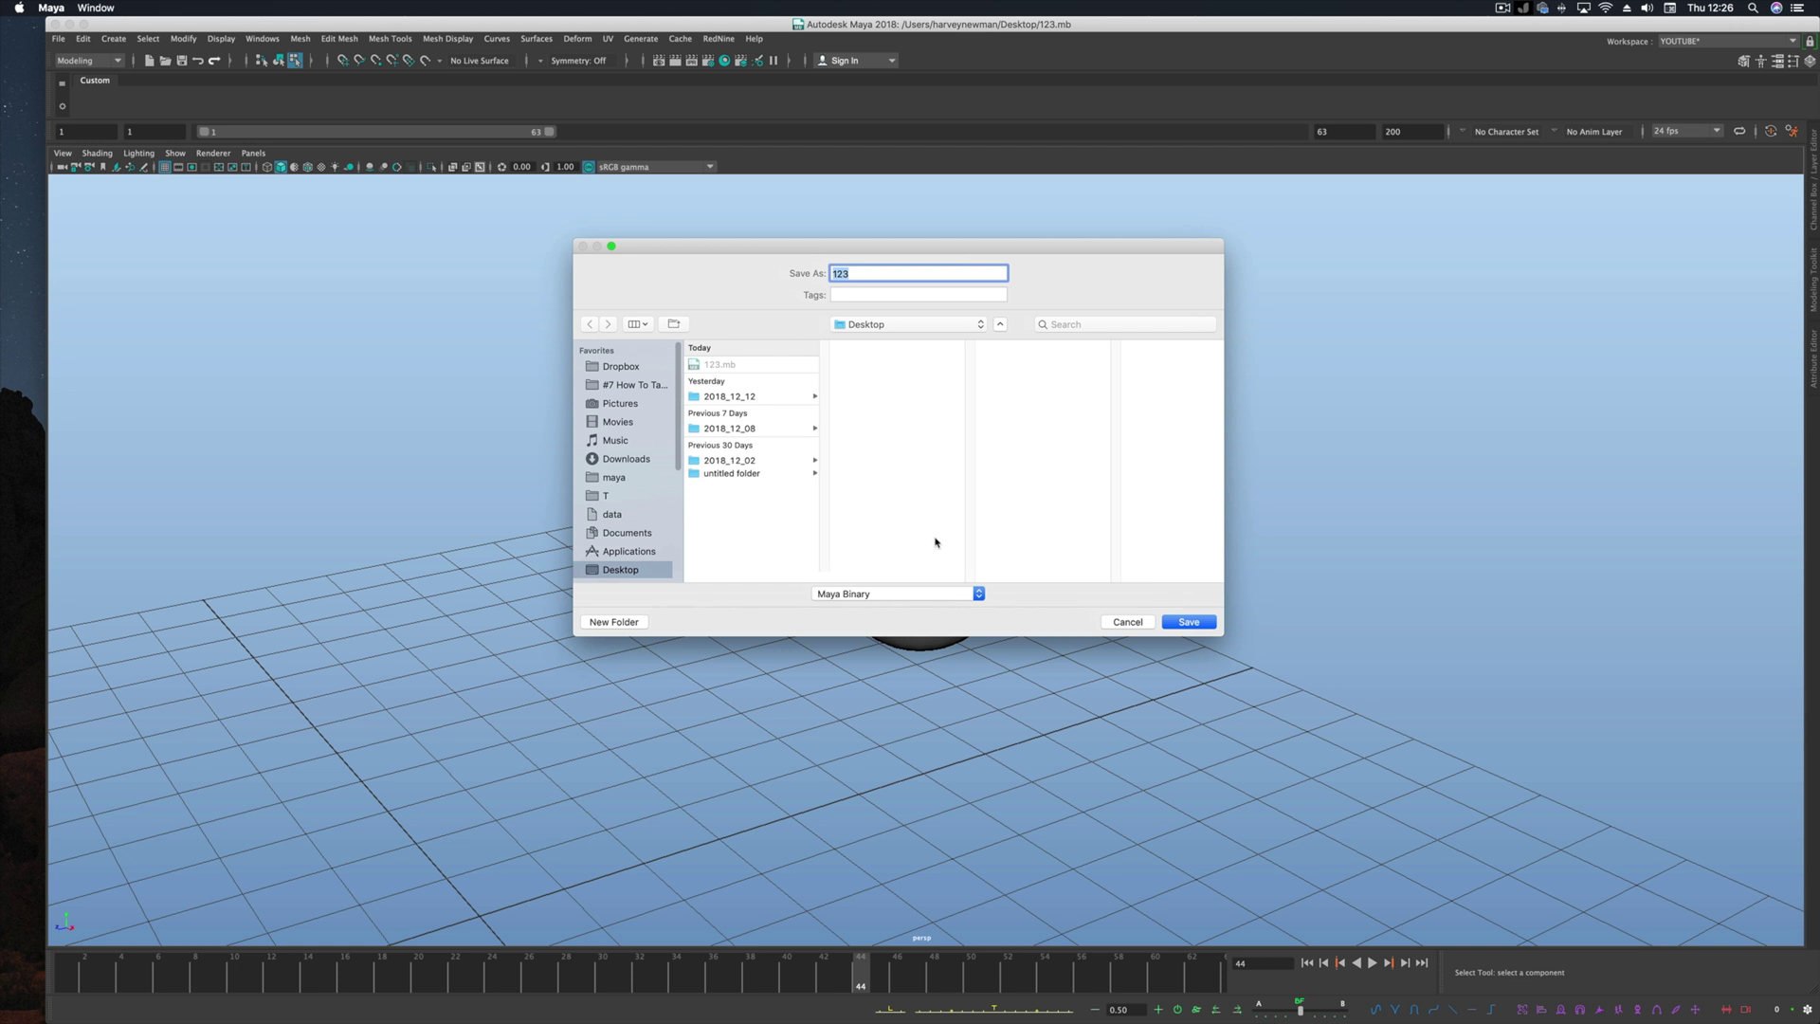
drag(892, 244, 902, 275)
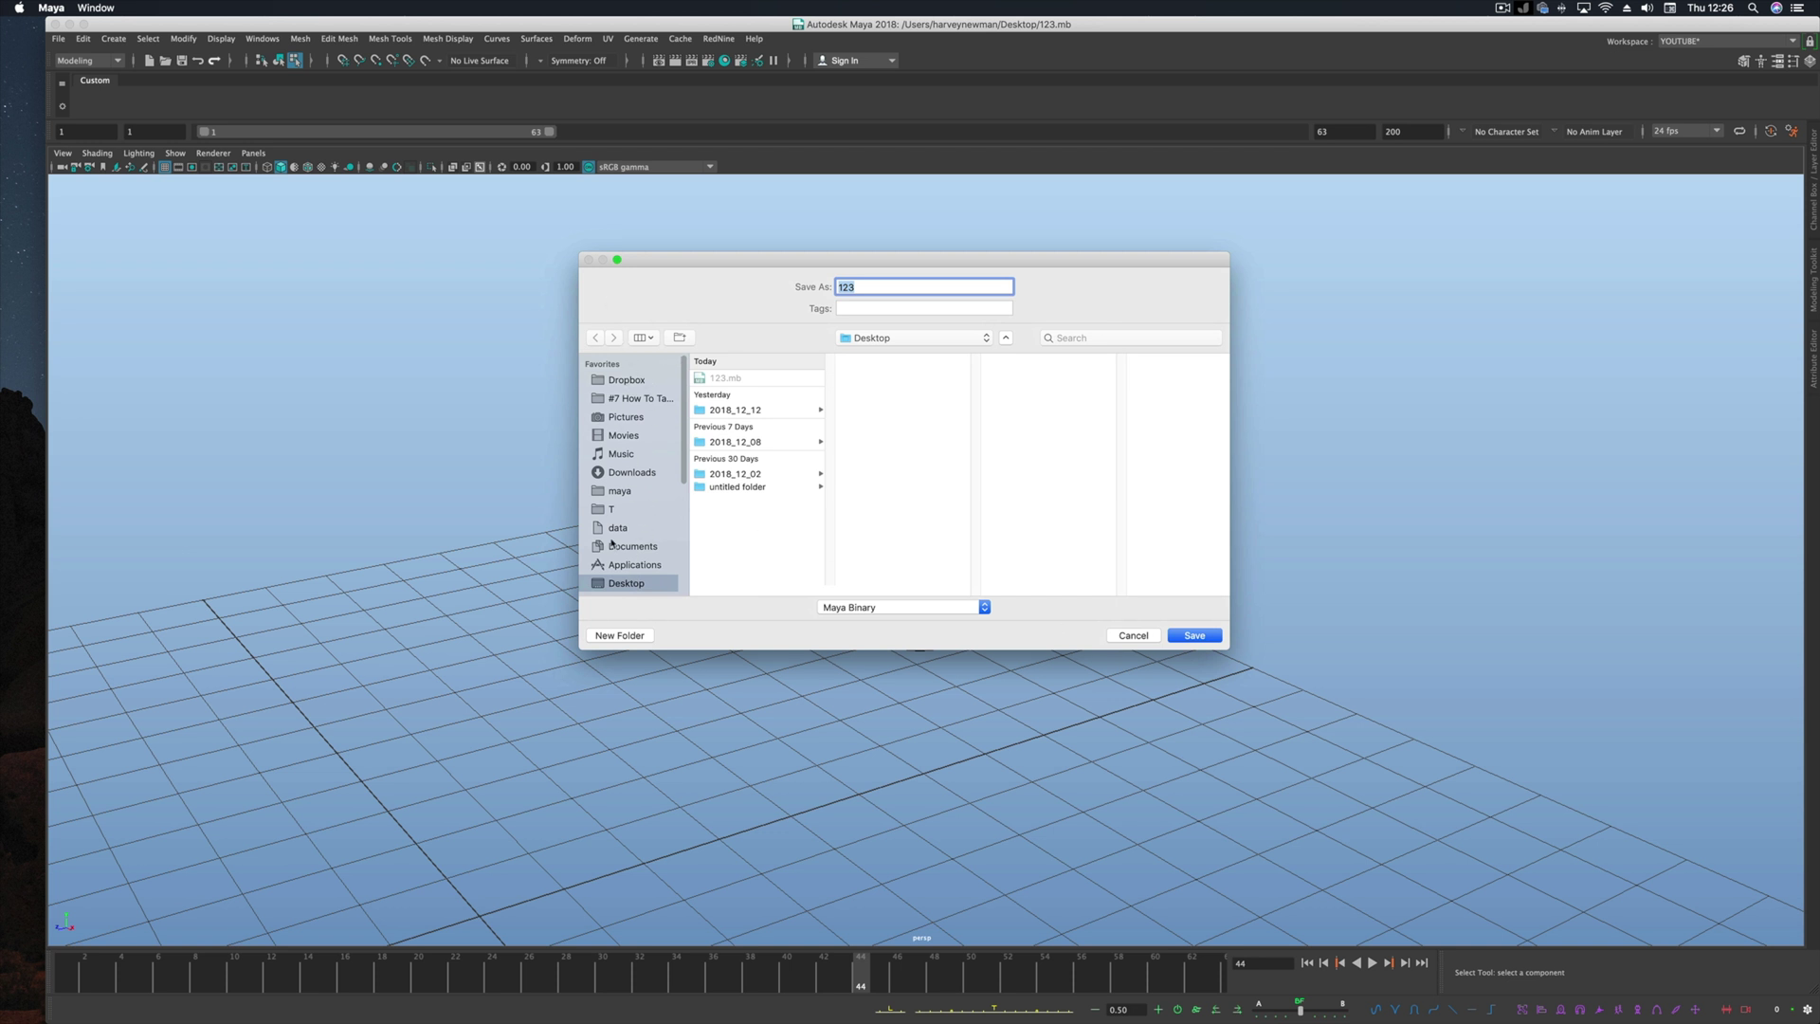
key(Return)
key(e)
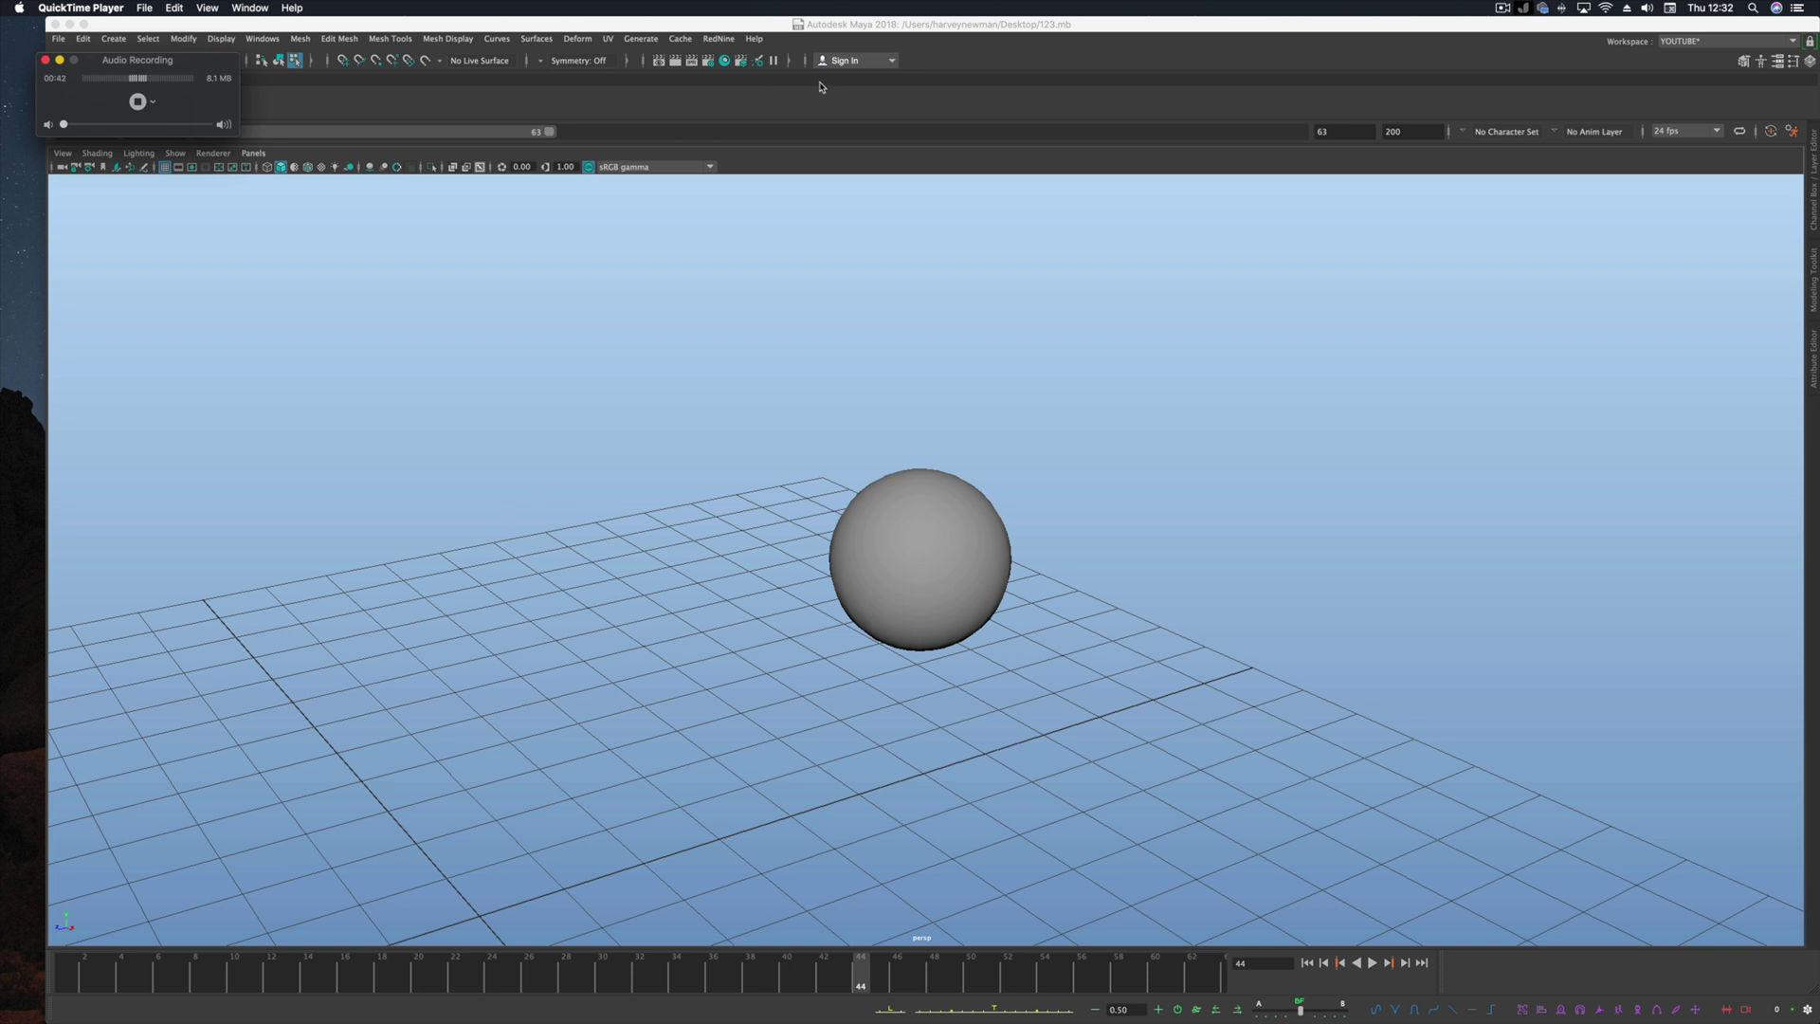
Step: Open the Hotkey Editor on the Maya Default set and position its window comfortably
click(263, 39)
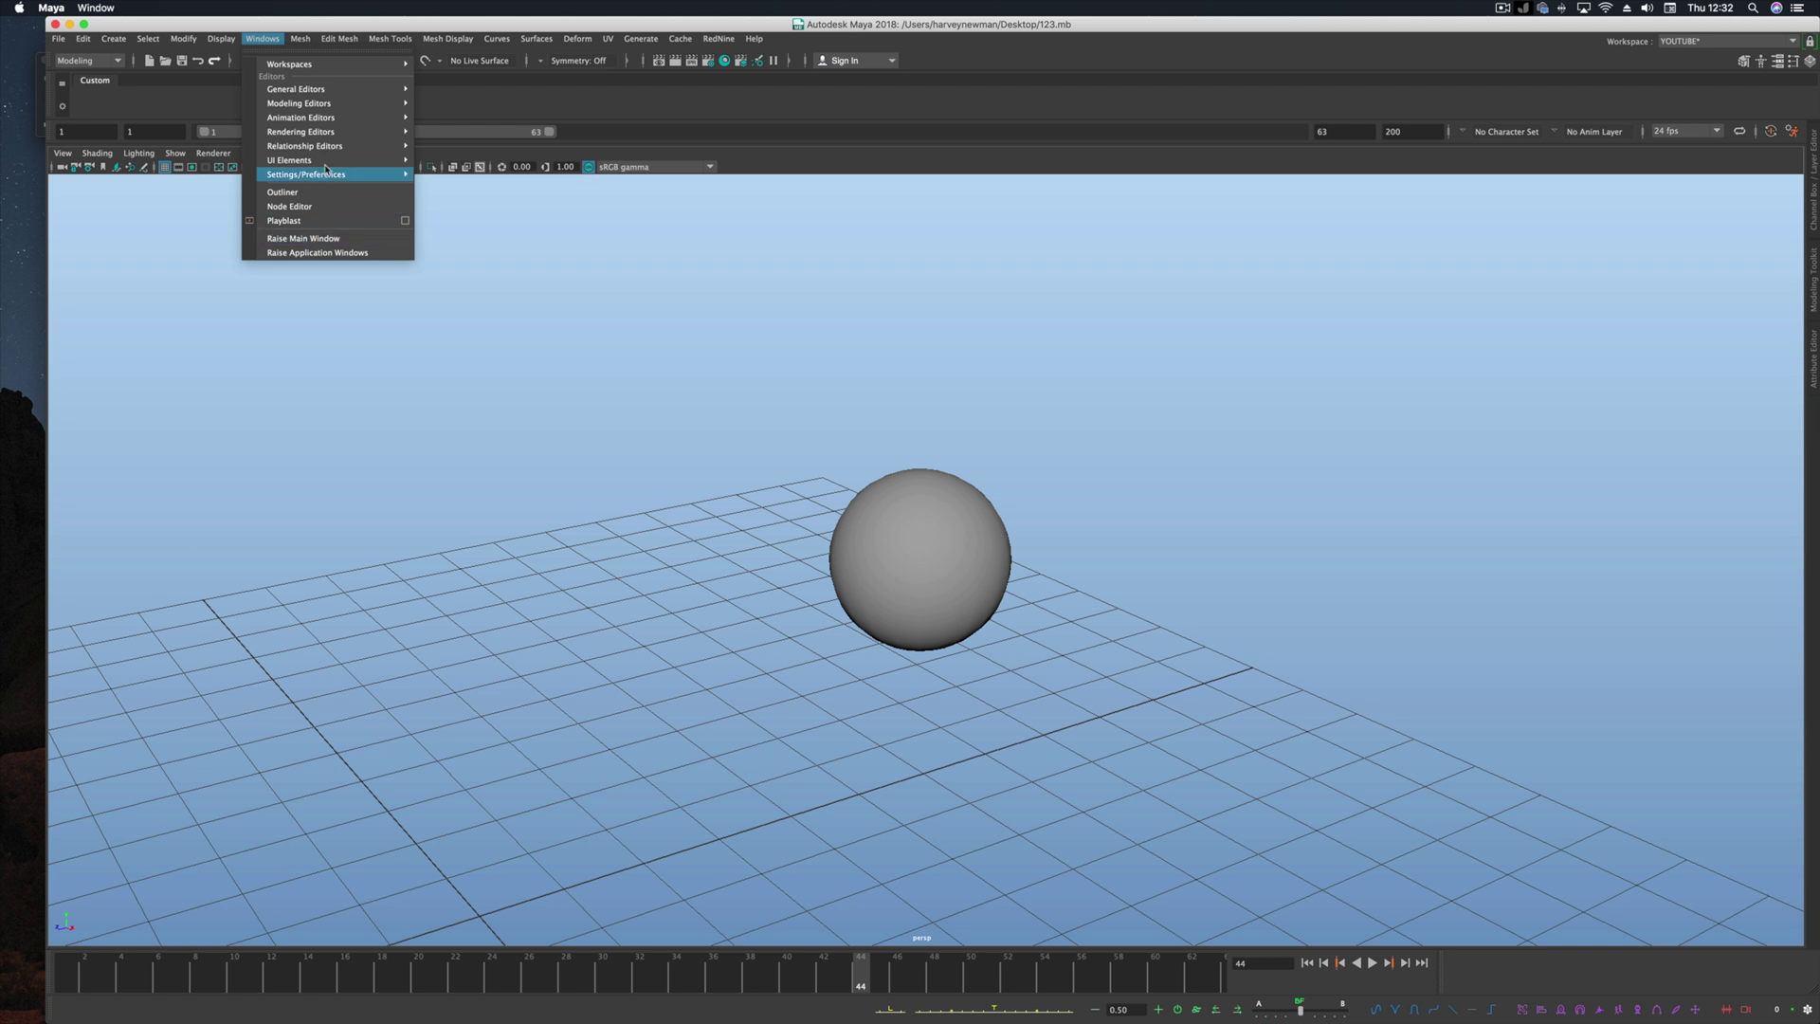
mouse_move(313, 174)
click(481, 204)
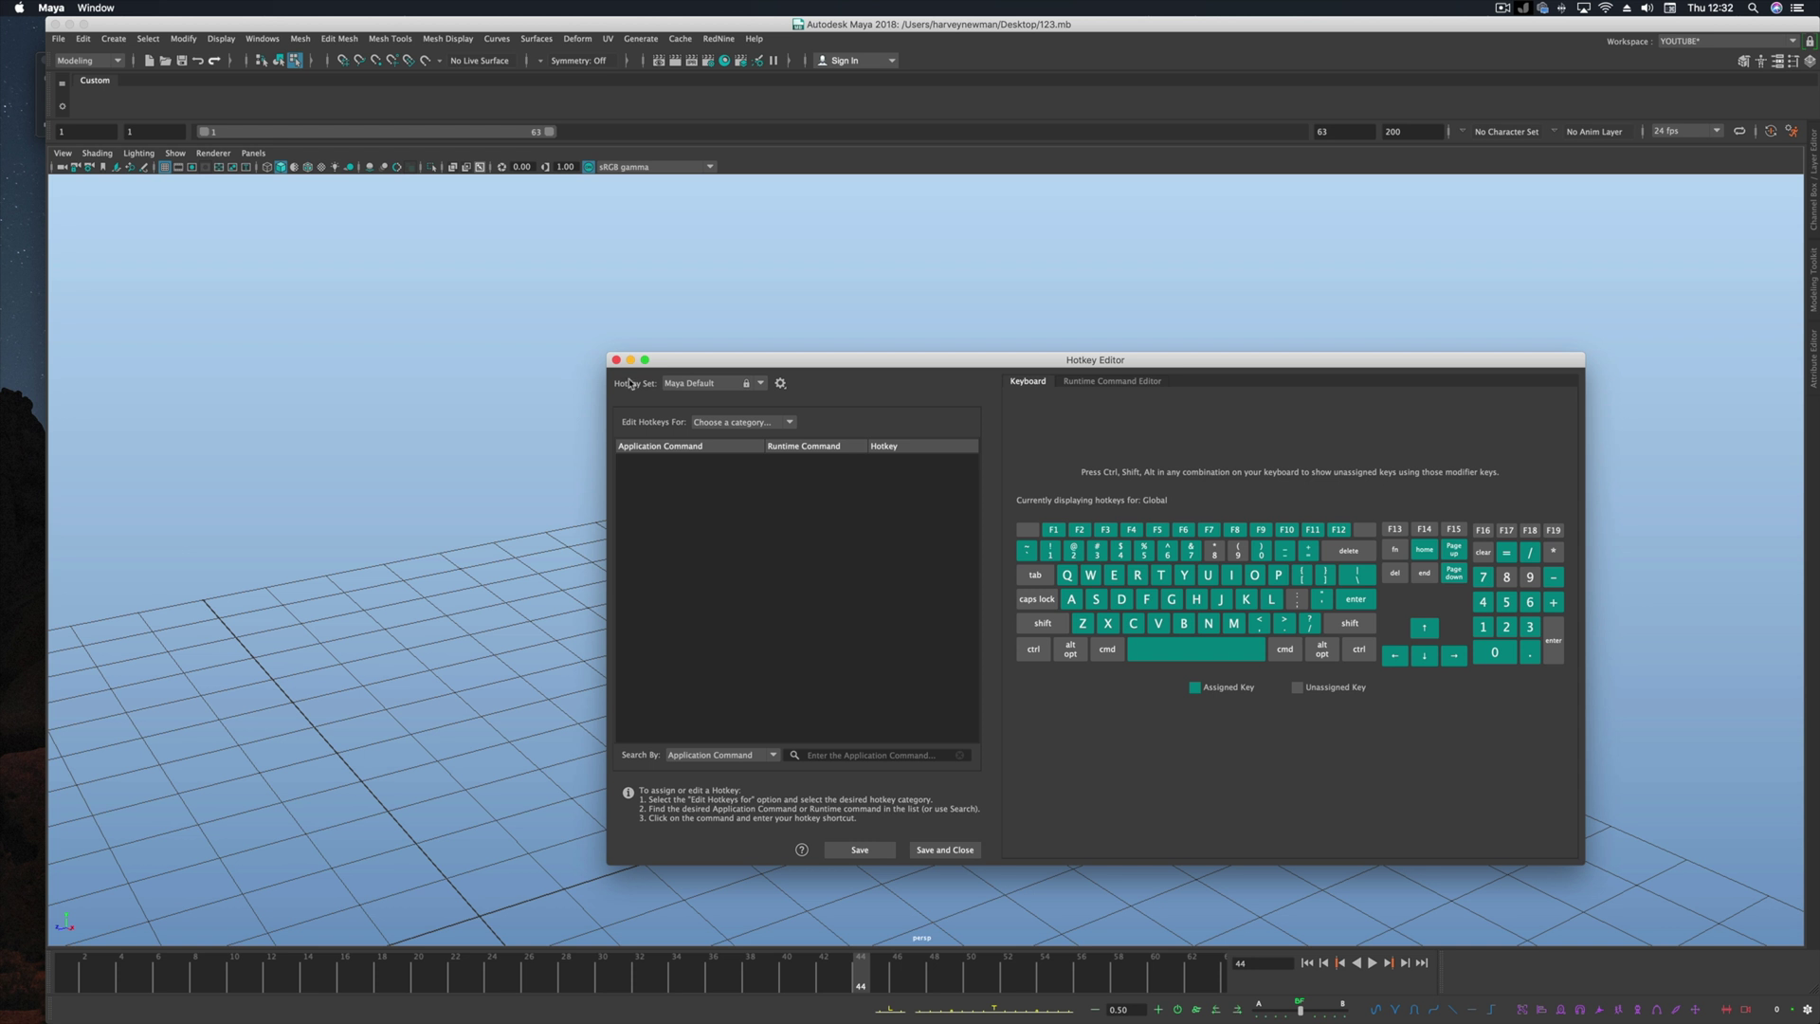
drag(938, 353, 910, 213)
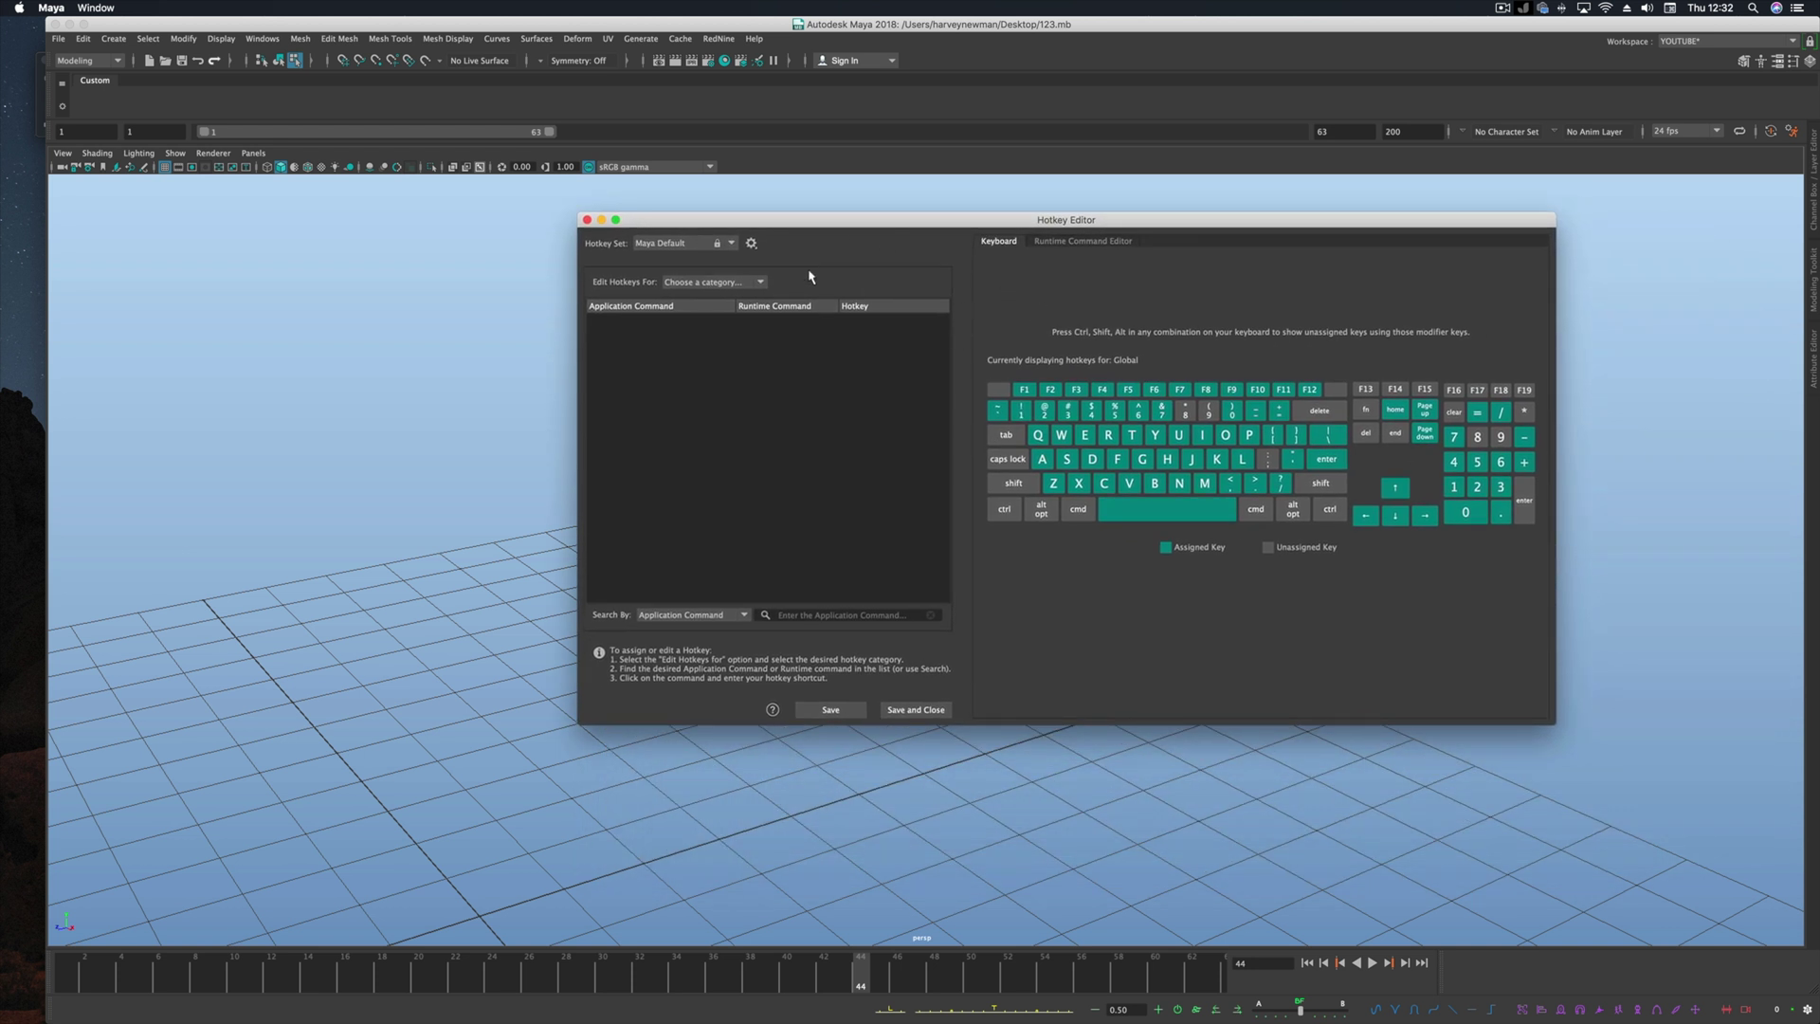
drag(879, 224, 971, 245)
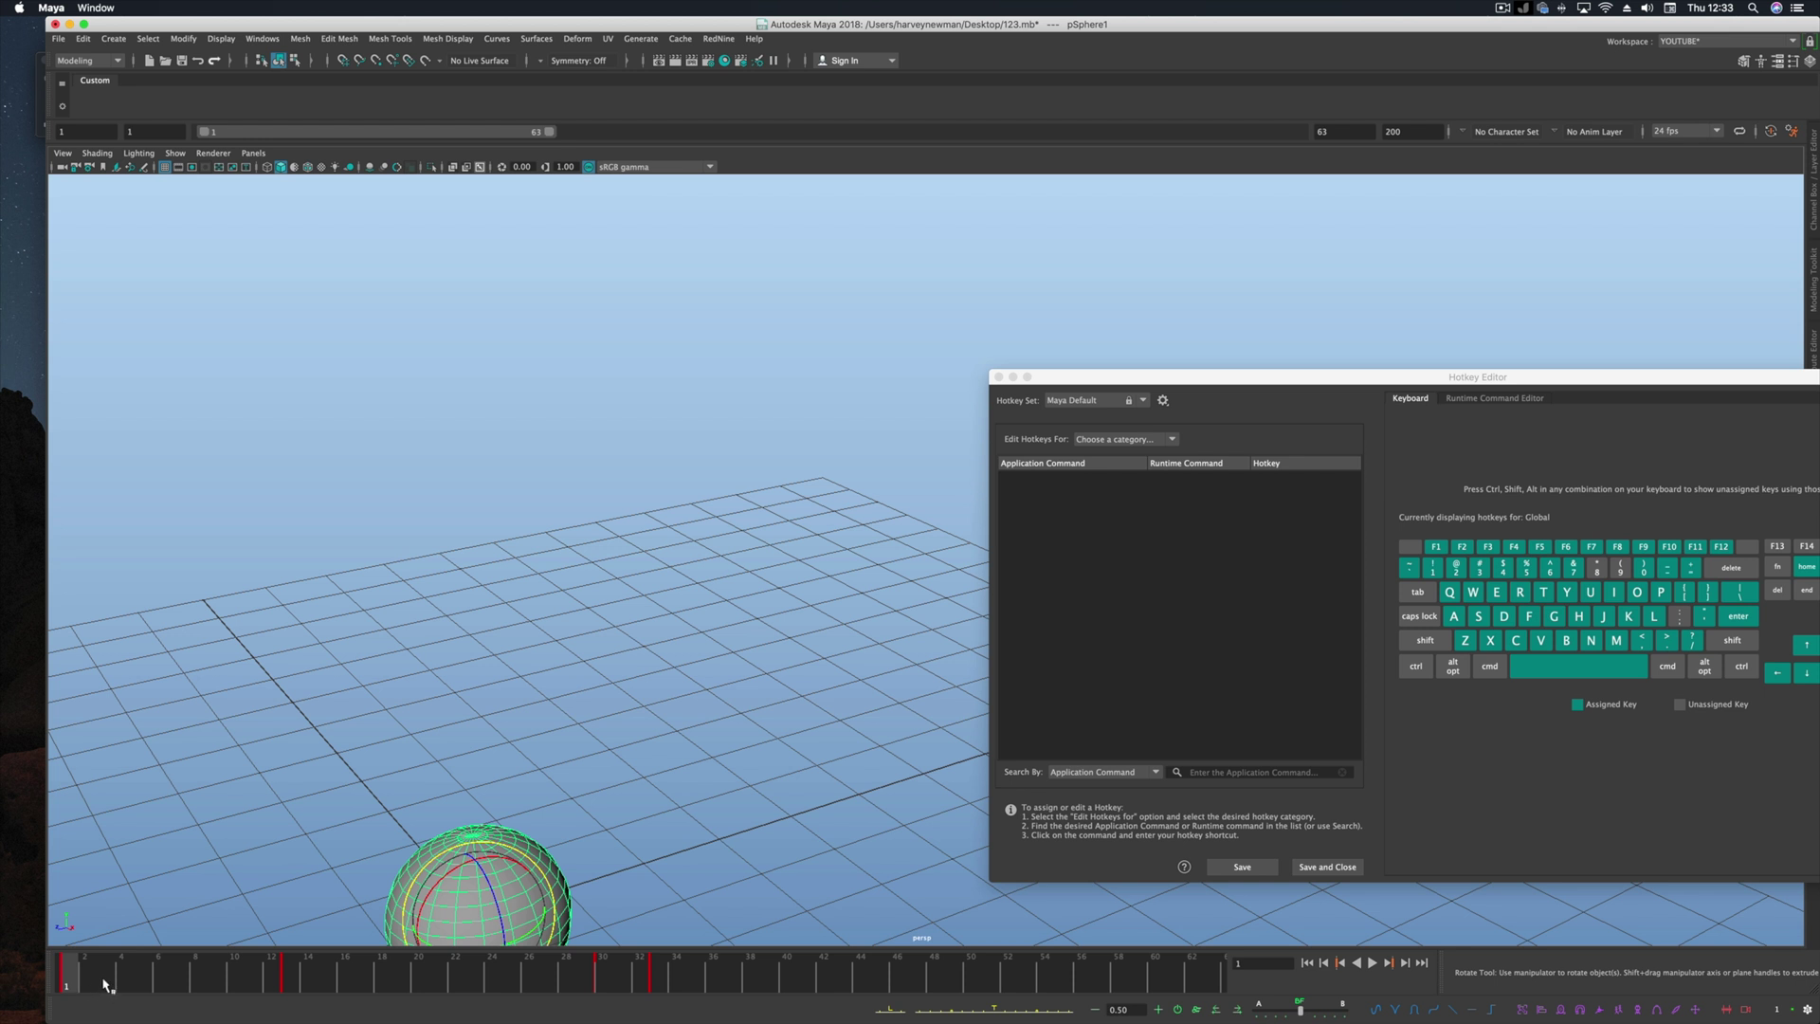
Step: Play and stop the sphere animation with Alt+V, halting at frames 10 and 6
key(Escape)
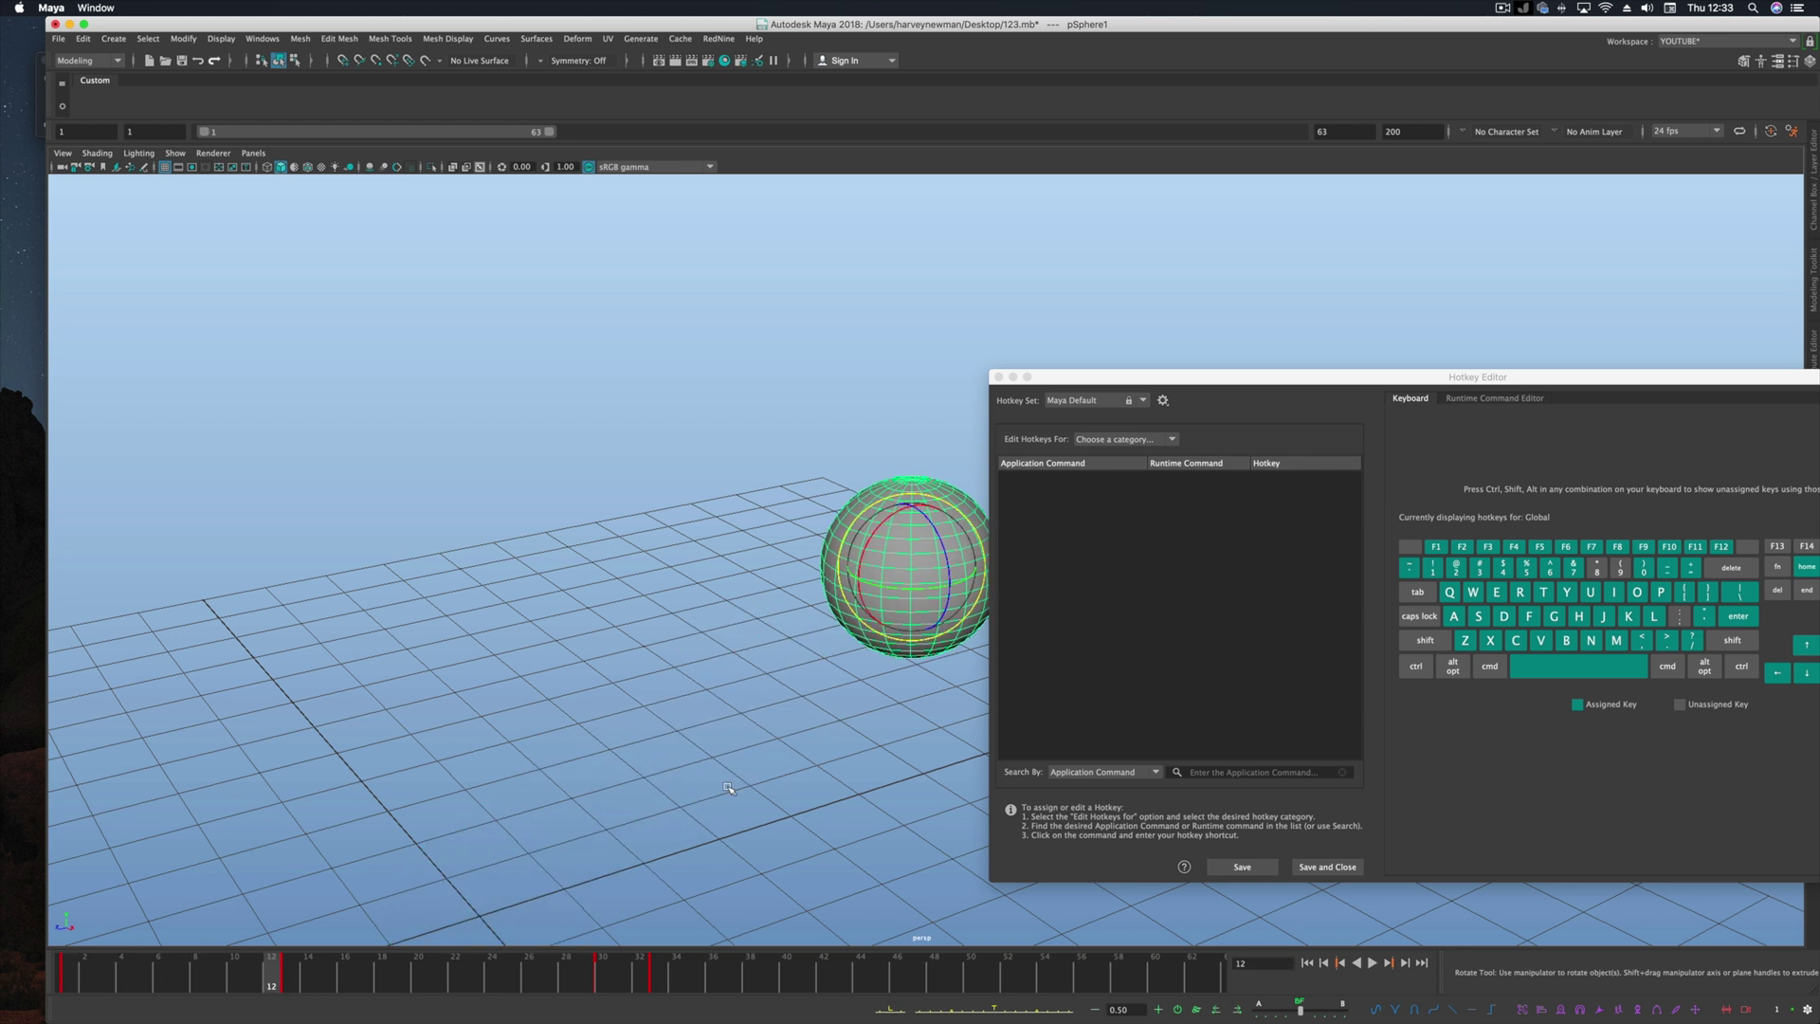
drag(1137, 378, 1401, 365)
key(alt+v)
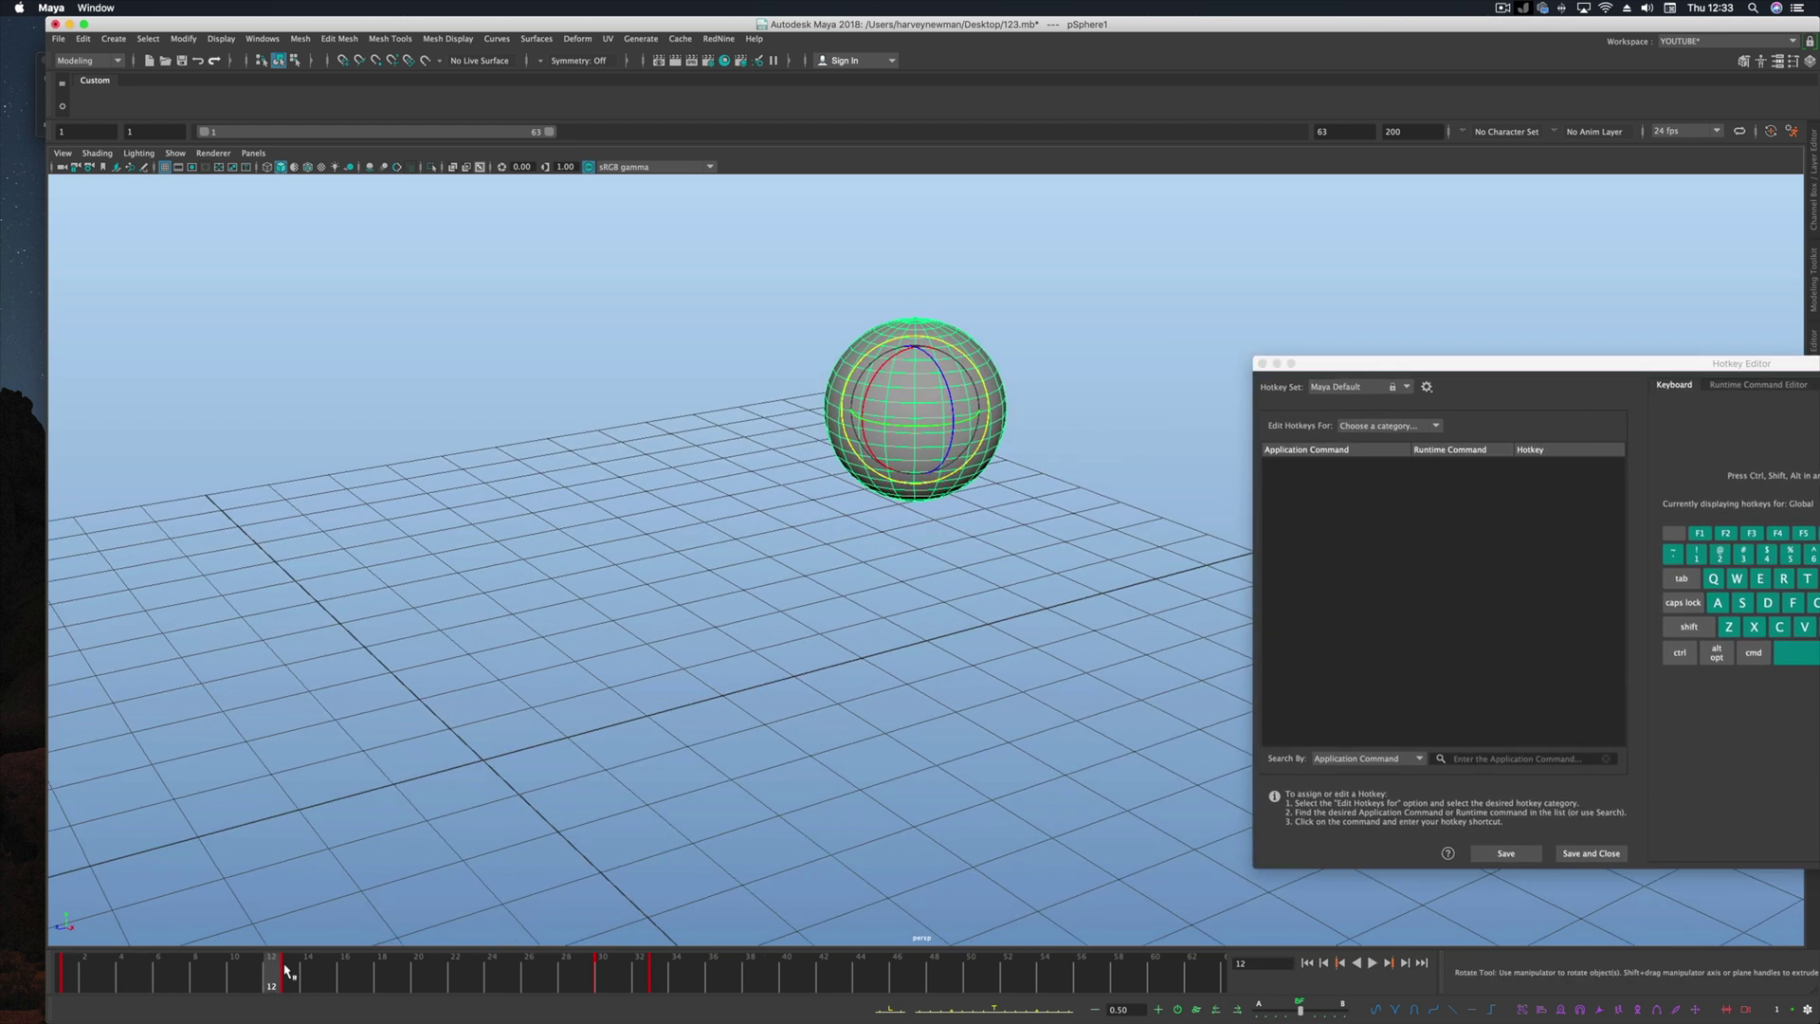
mouse_move(327, 982)
mouse_down()
mouse_move(298, 980)
mouse_move(363, 983)
mouse_move(316, 984)
mouse_up()
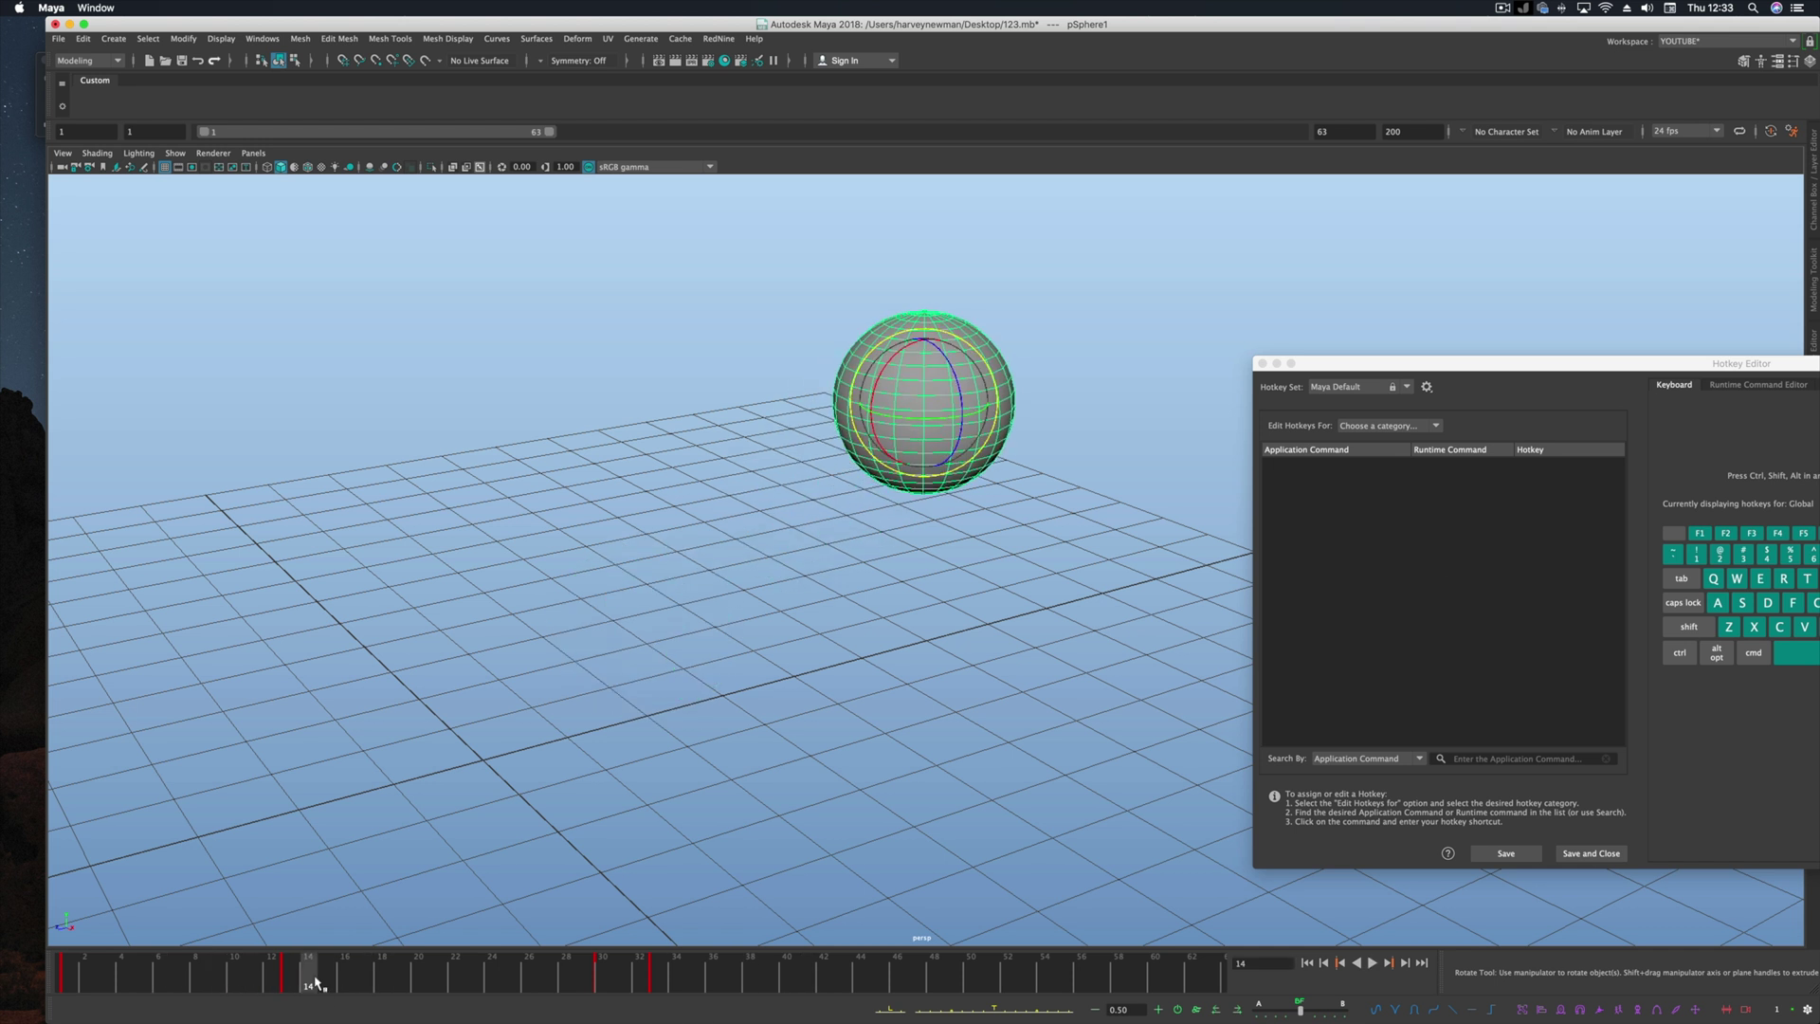
key(alt+v)
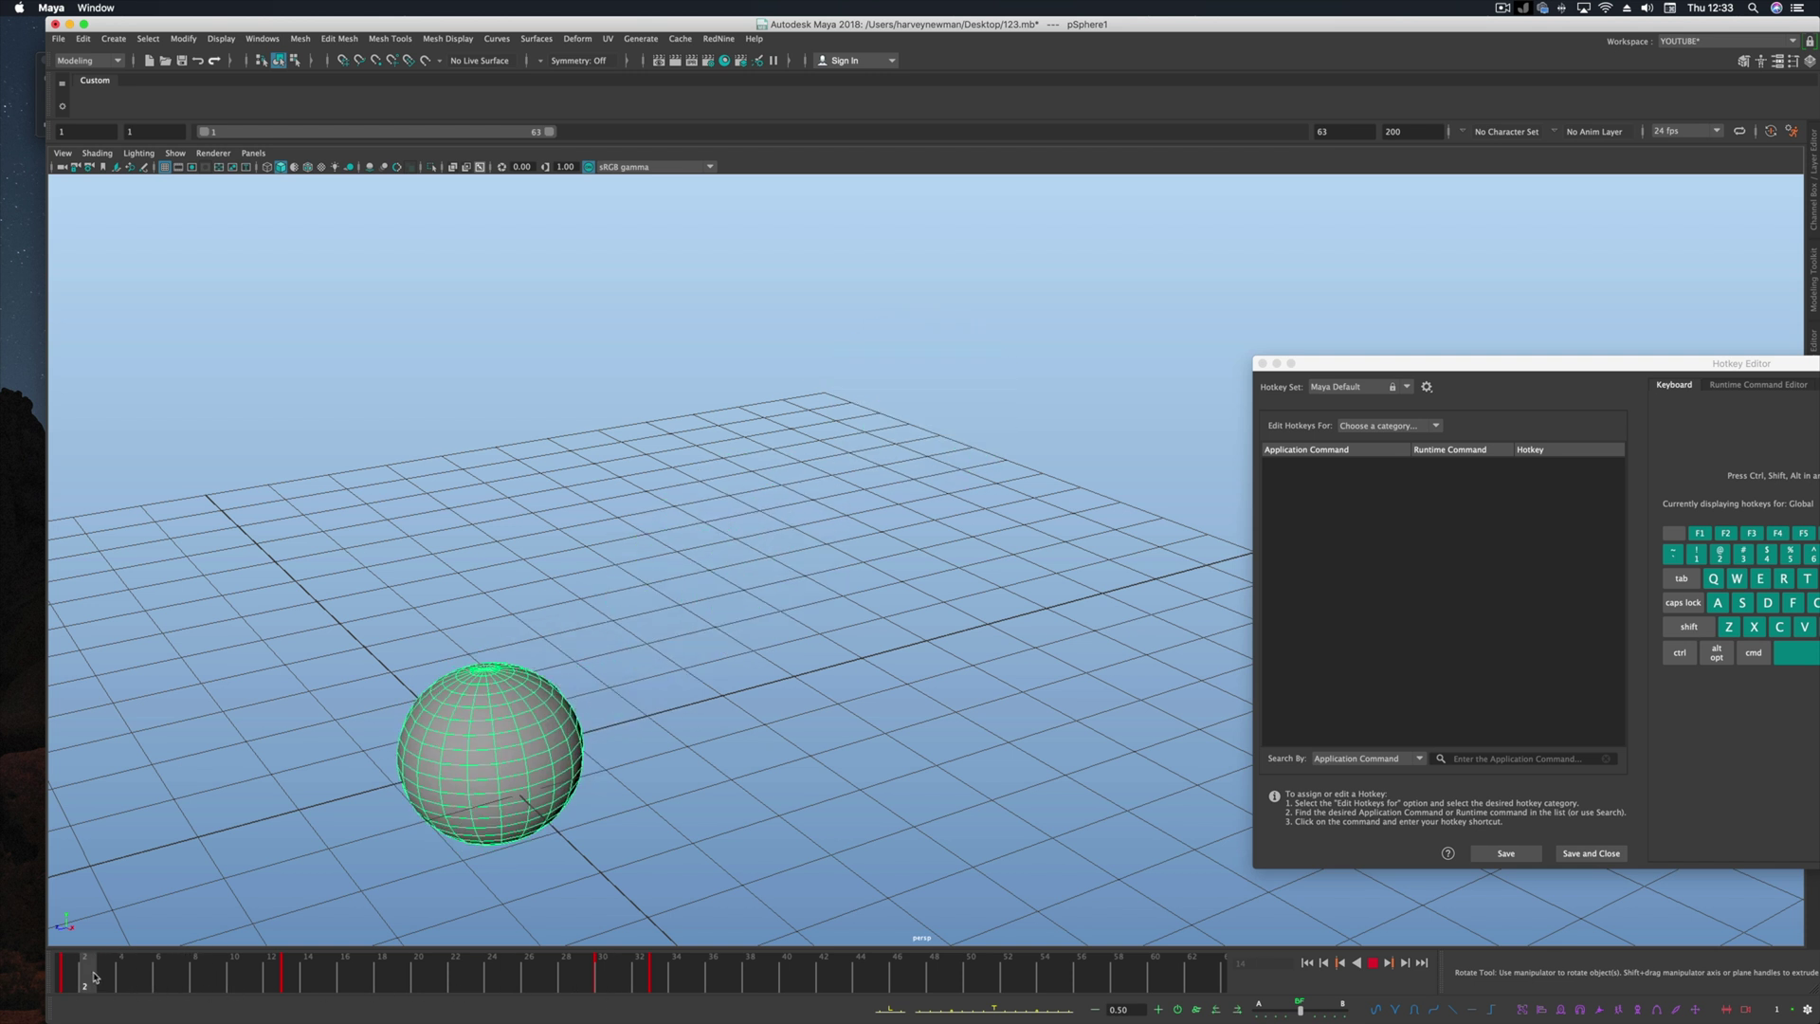
click(226, 973)
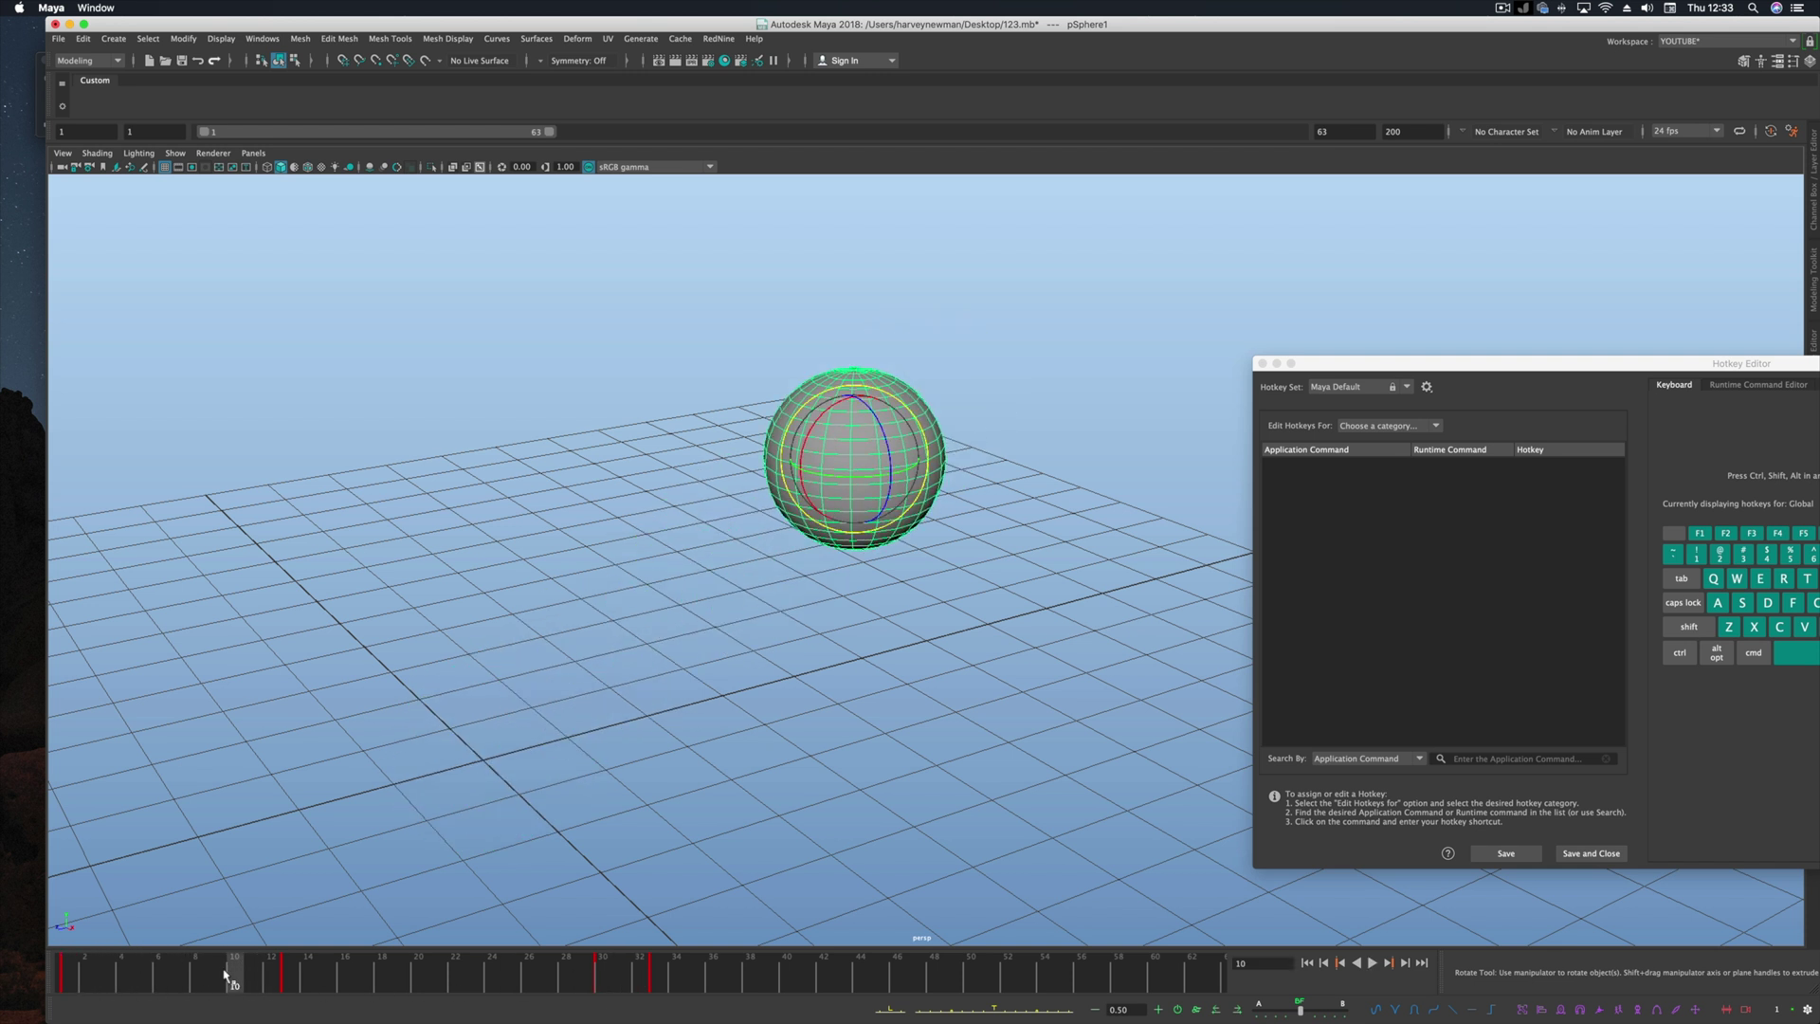
key(alt+v)
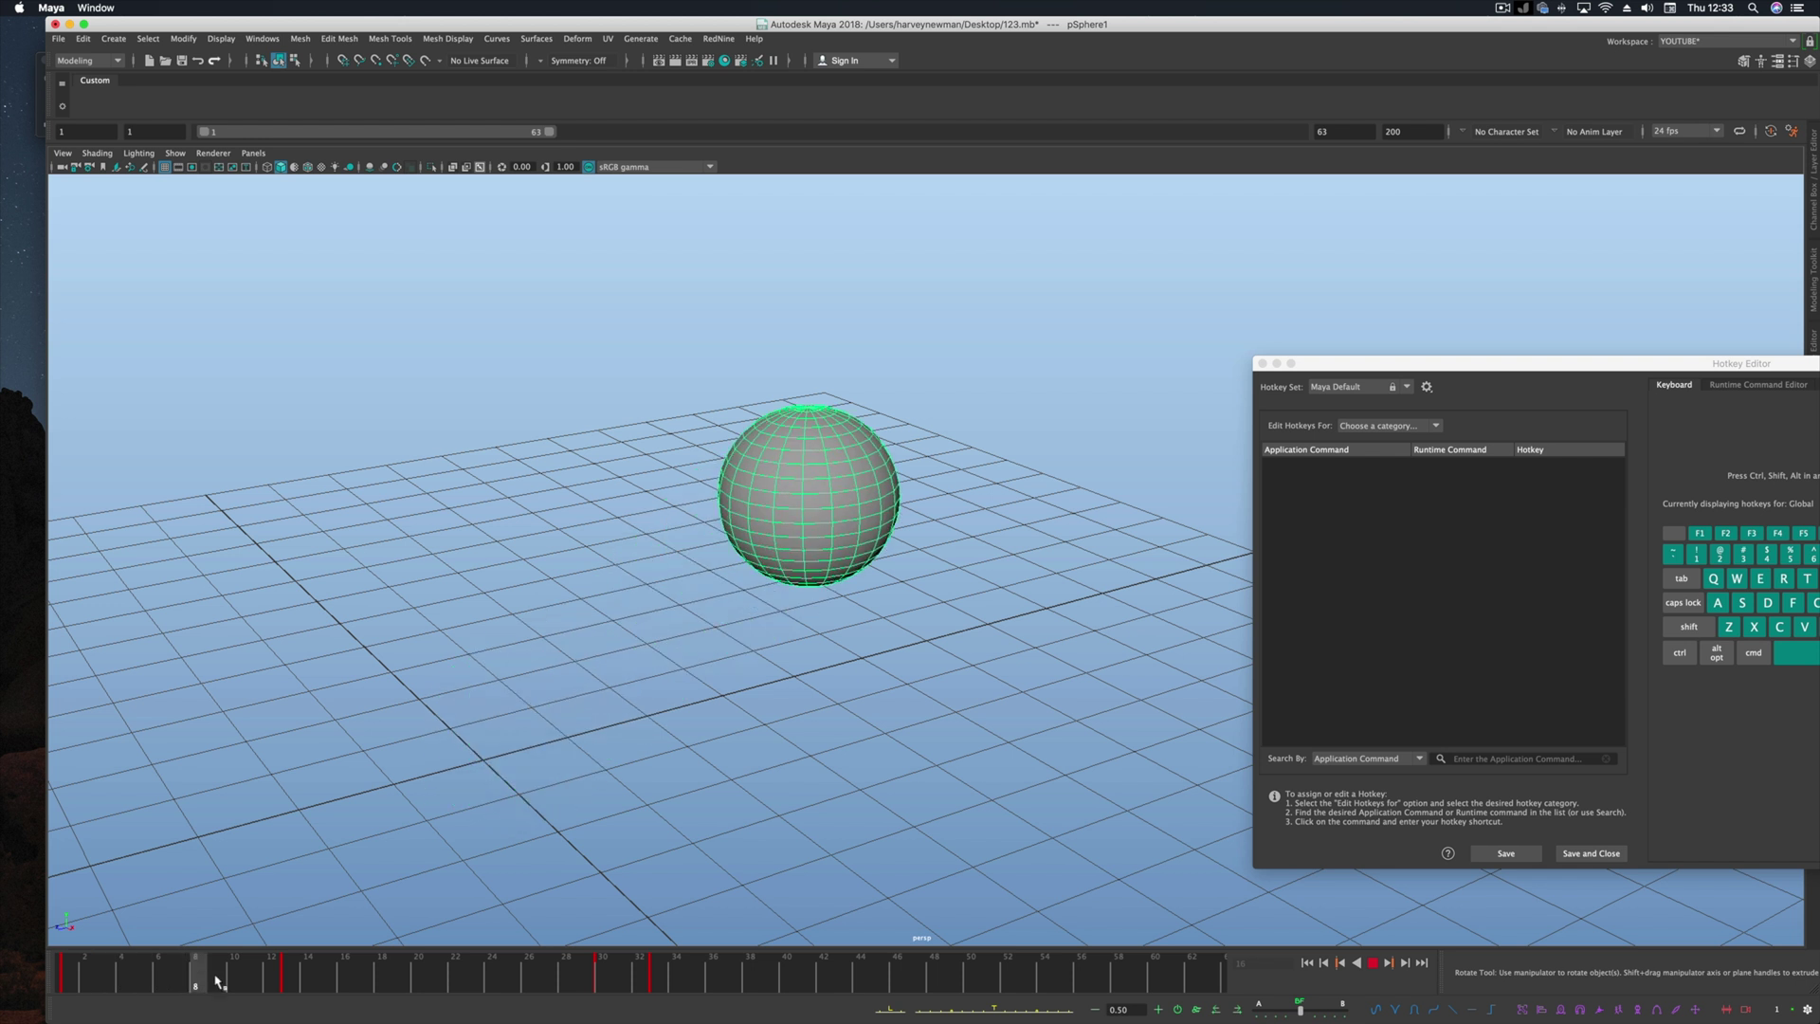
click(156, 977)
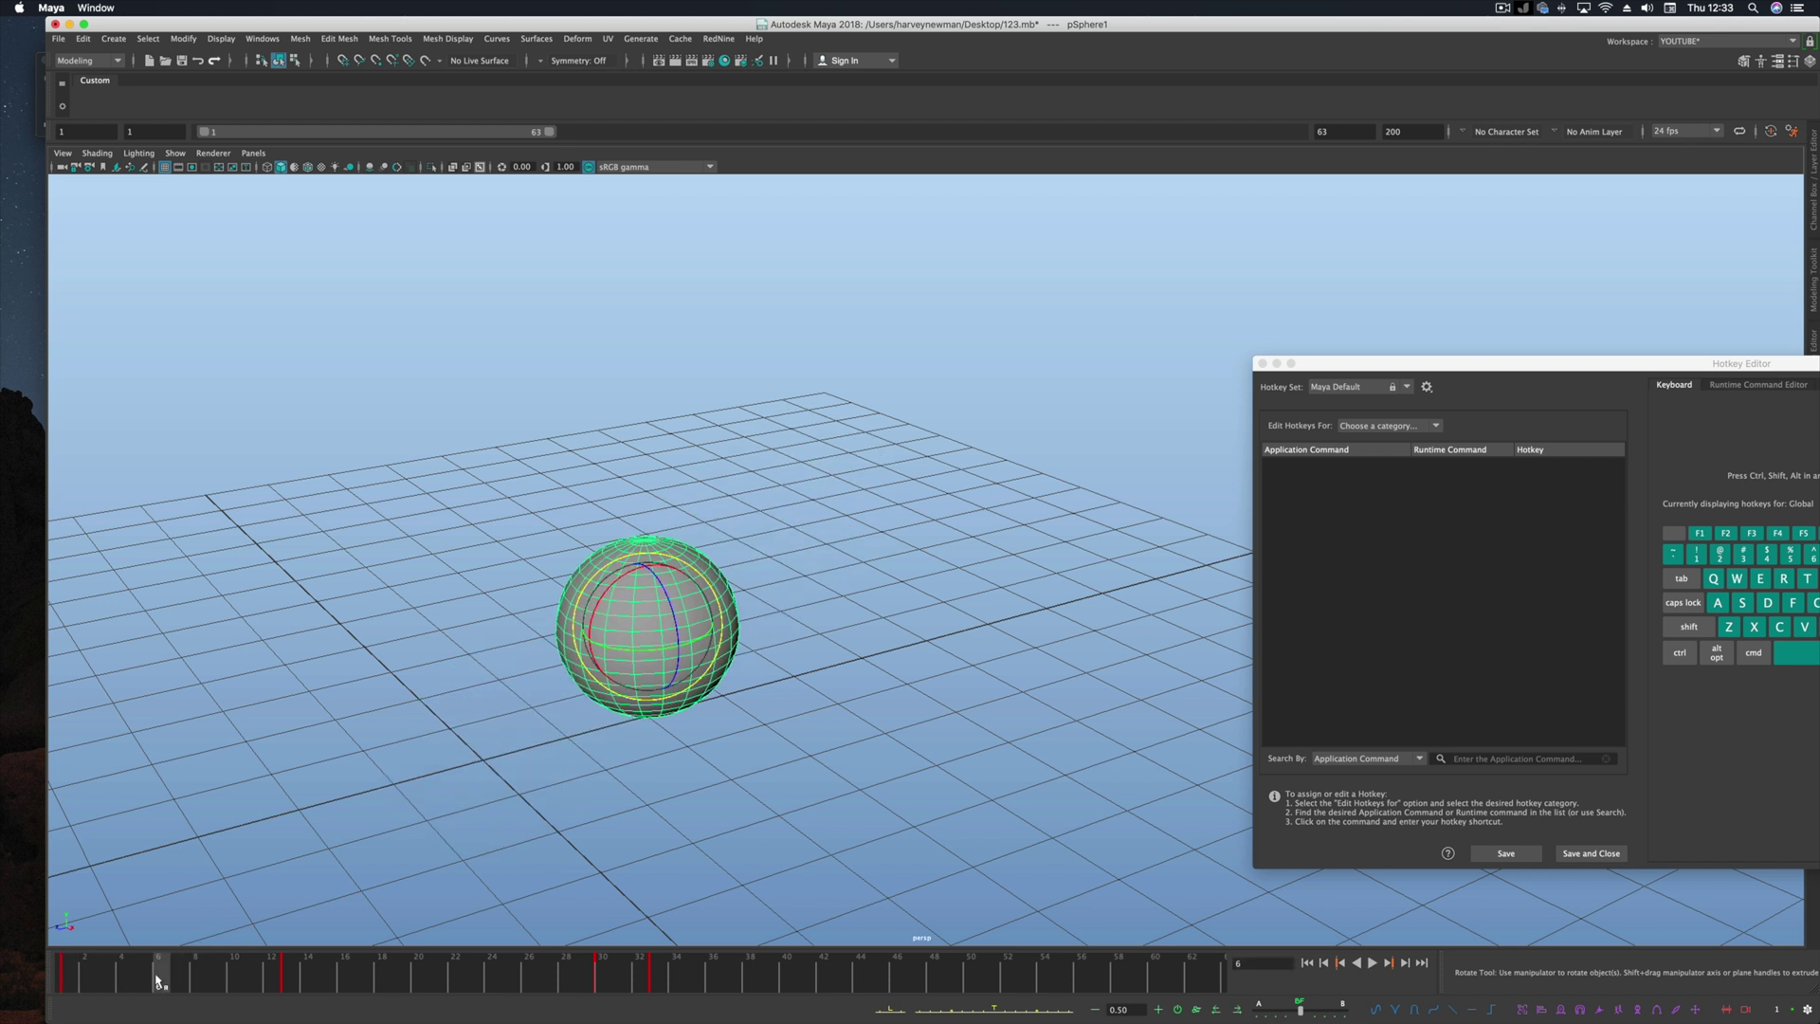
Step: Step through the sphere's keyframes with the period key, then scrub to frame 13
key(.)
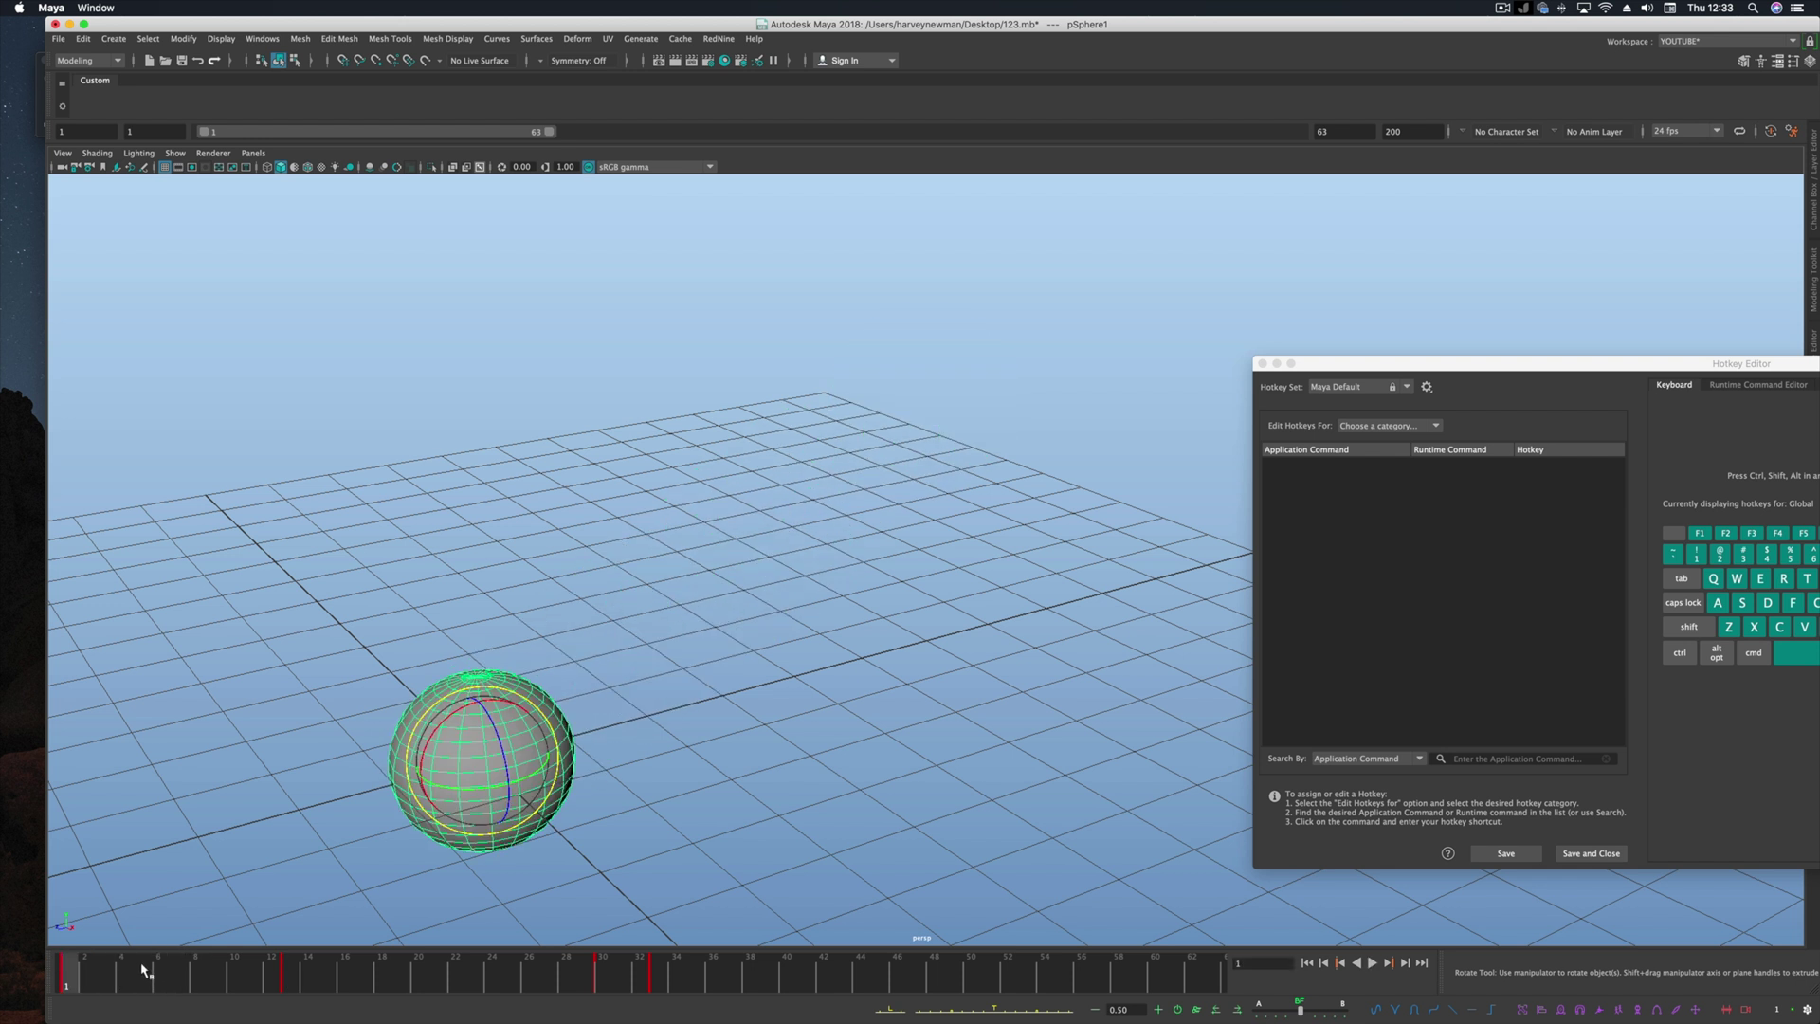
key(.)
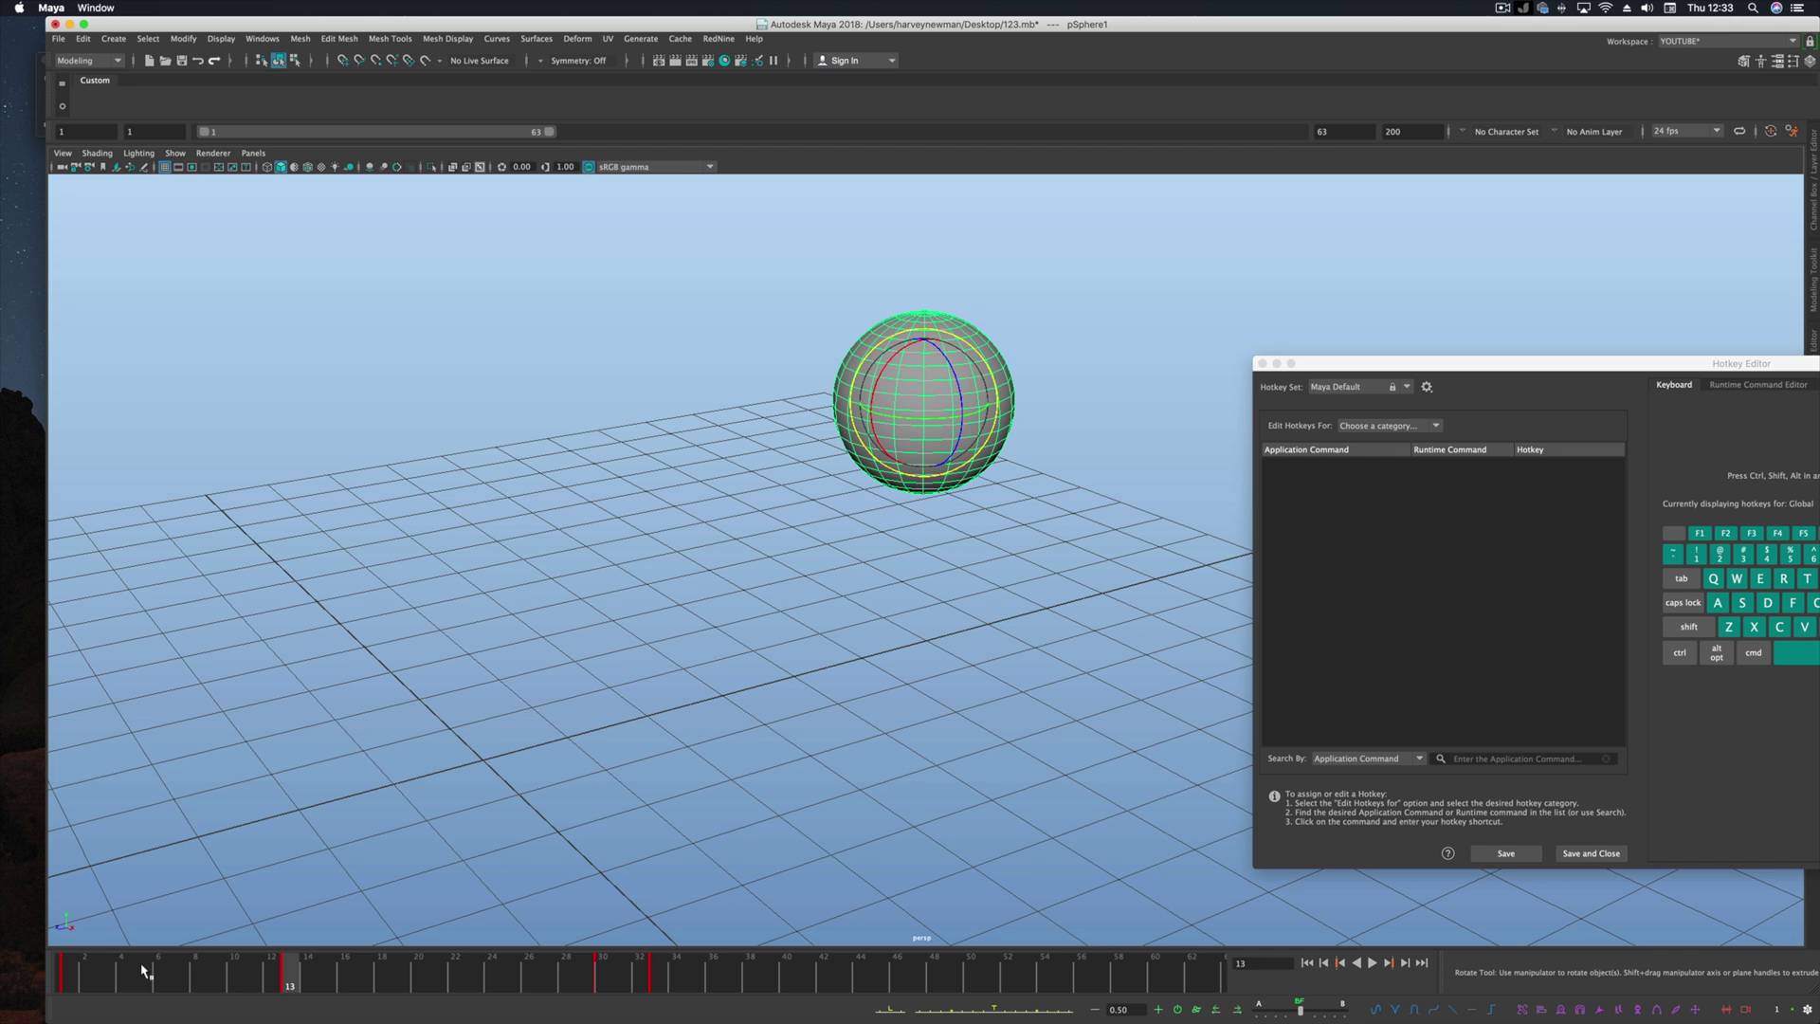
key(.)
key(.)
key(.)
key(.)
key(.)
key(.)
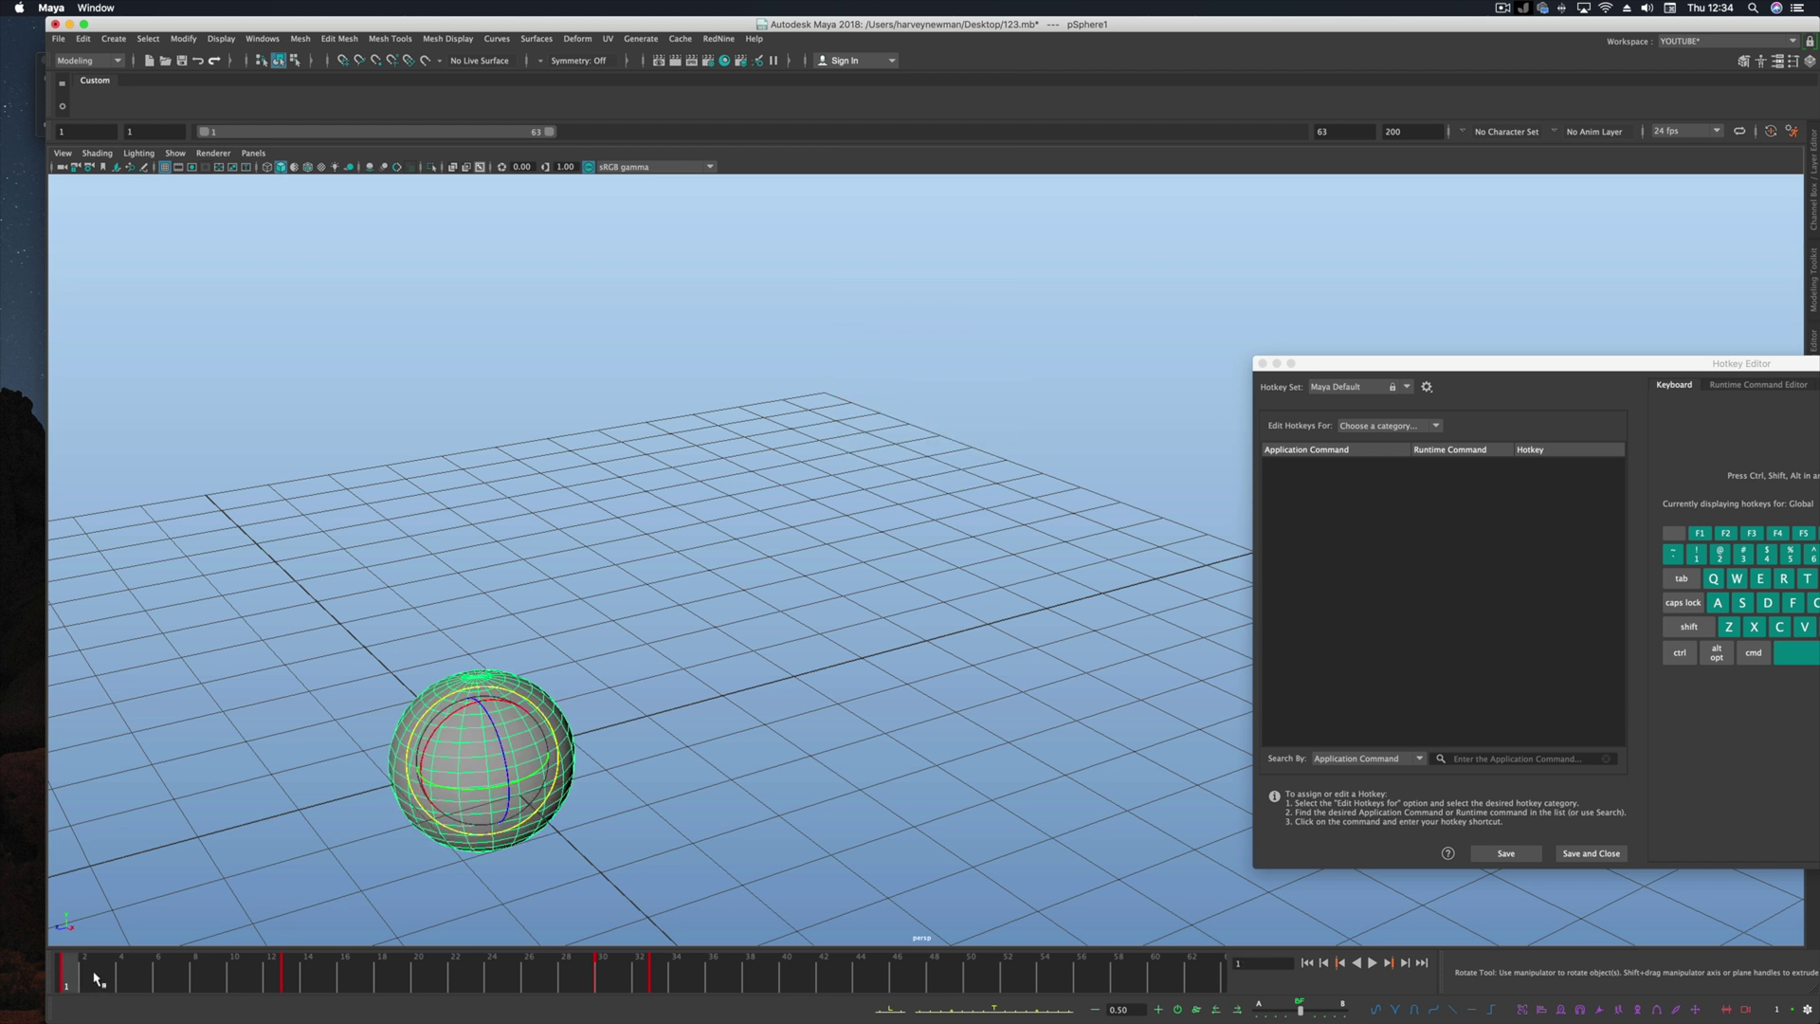
key(.)
key(.)
key(.)
key(.)
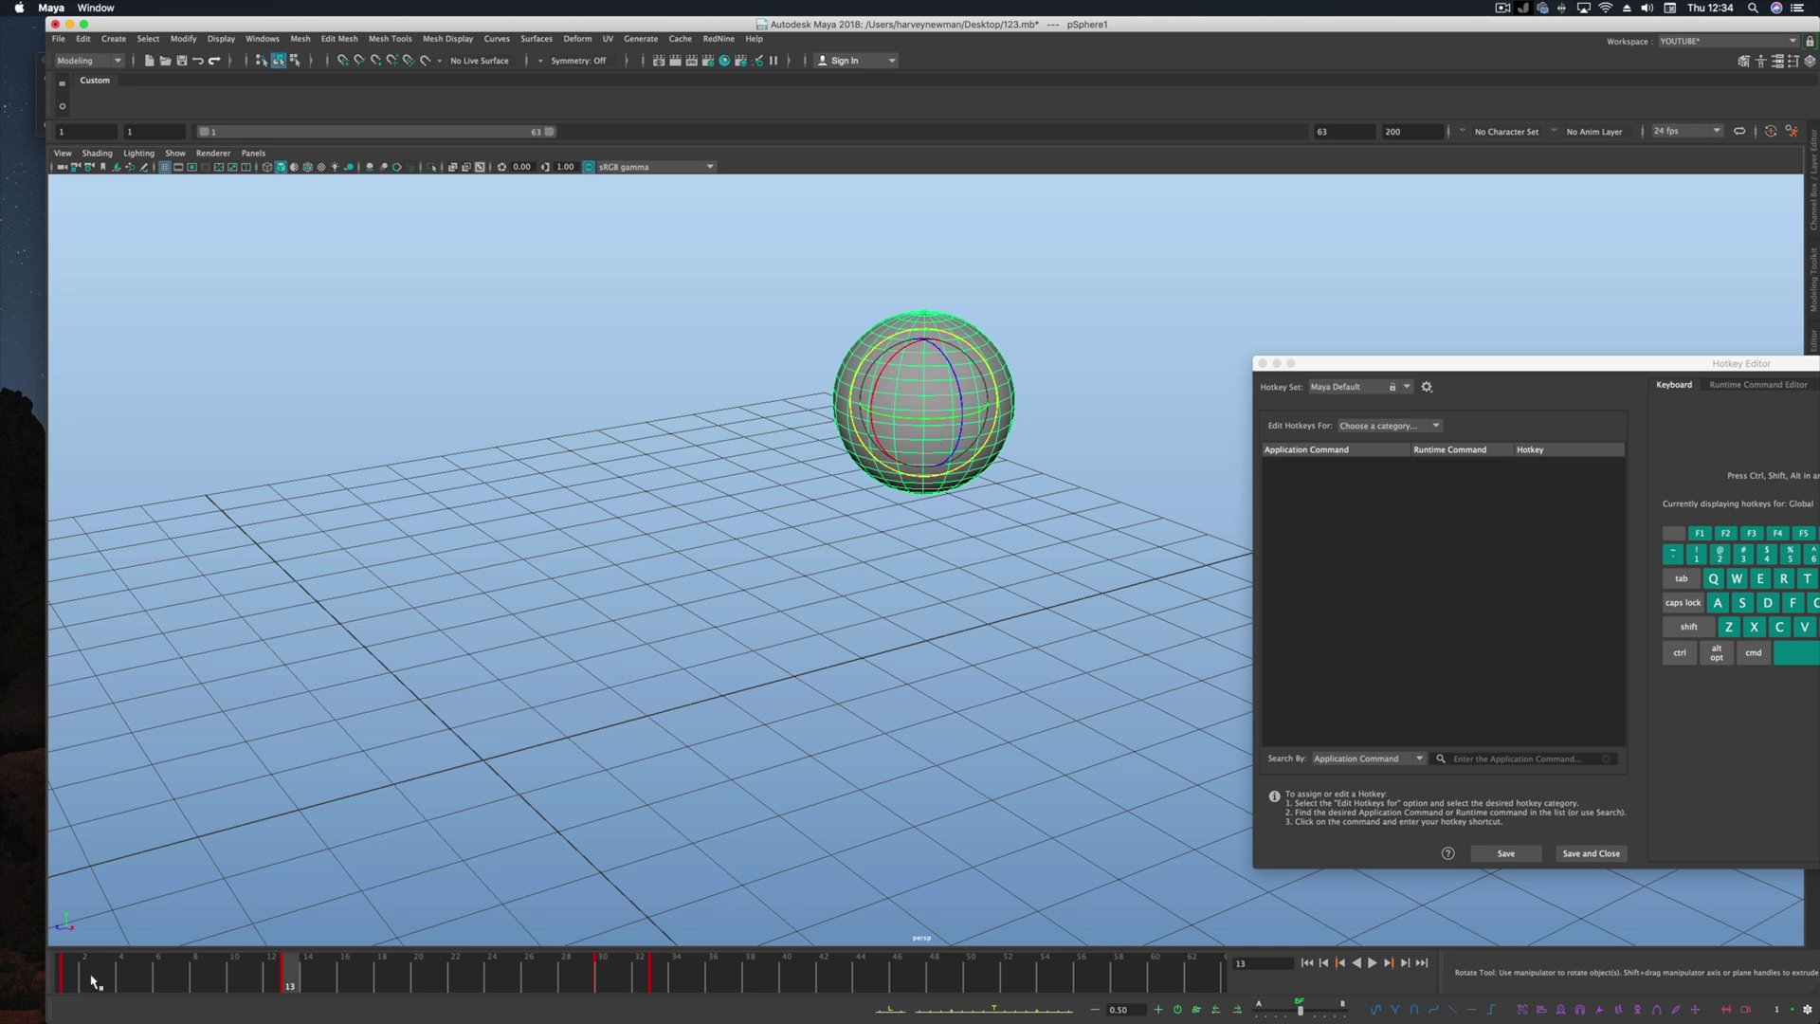
drag(92, 981, 227, 965)
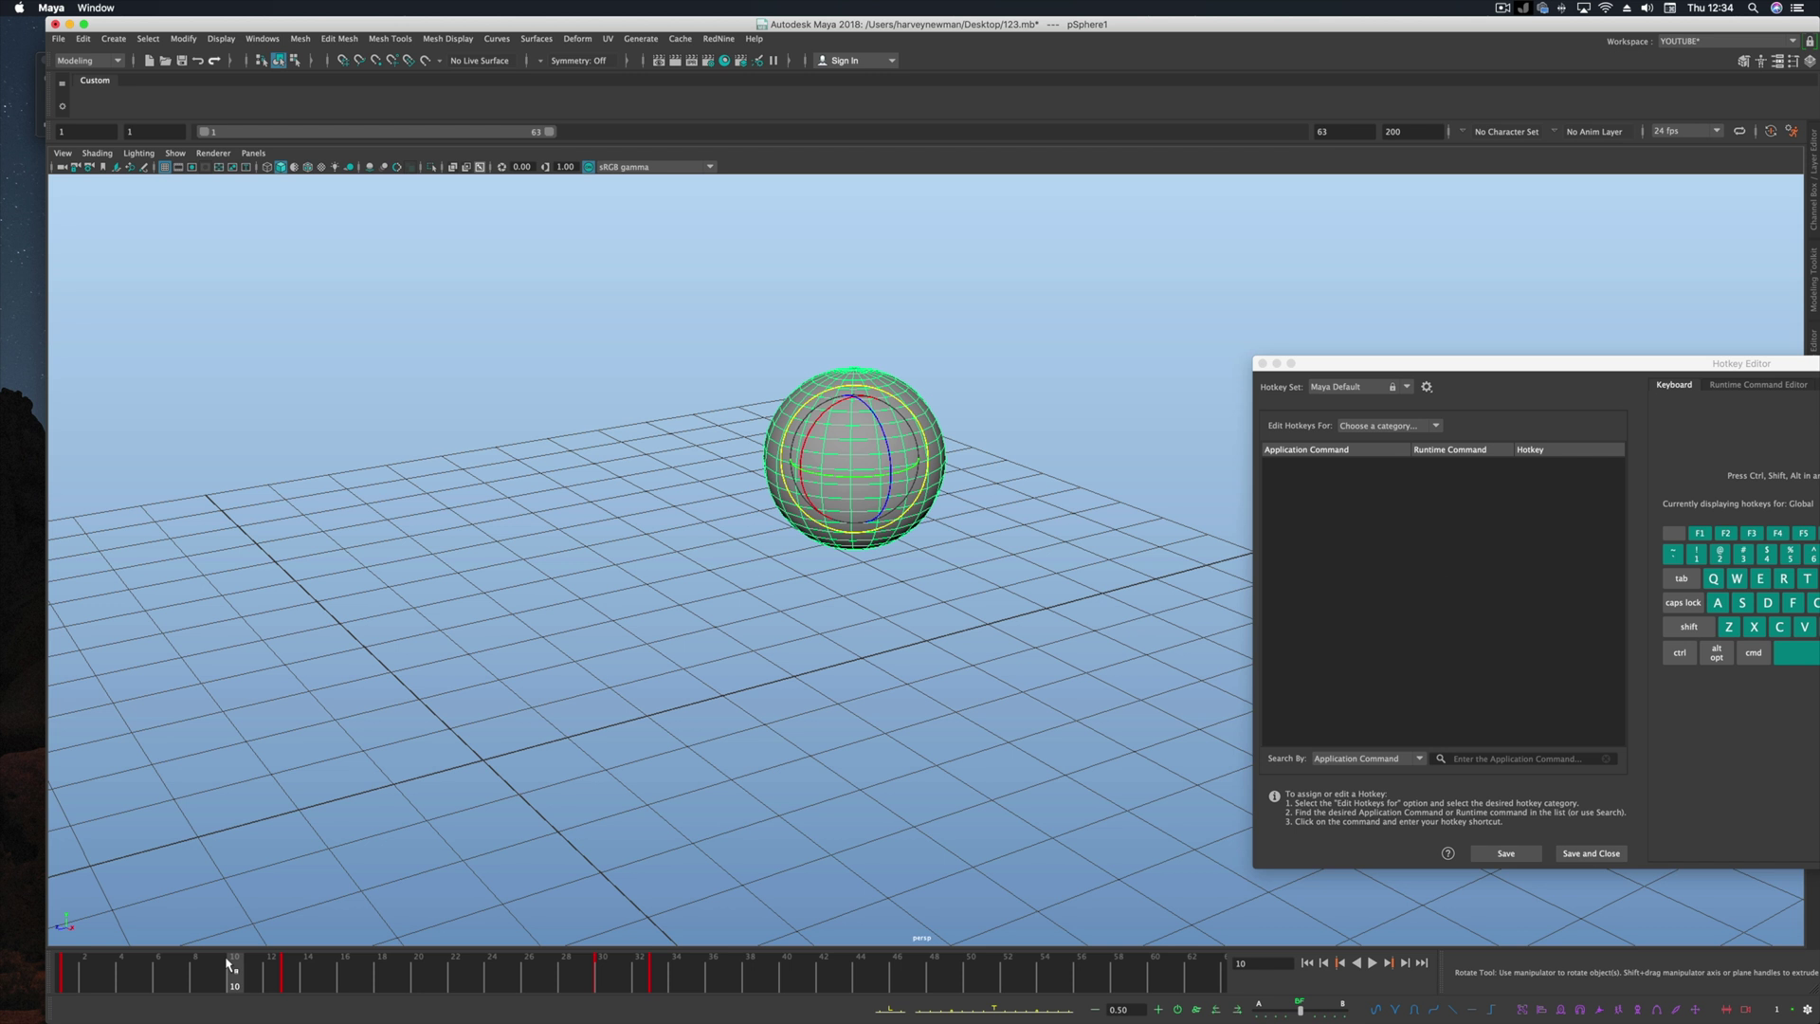
drag(227, 965, 149, 978)
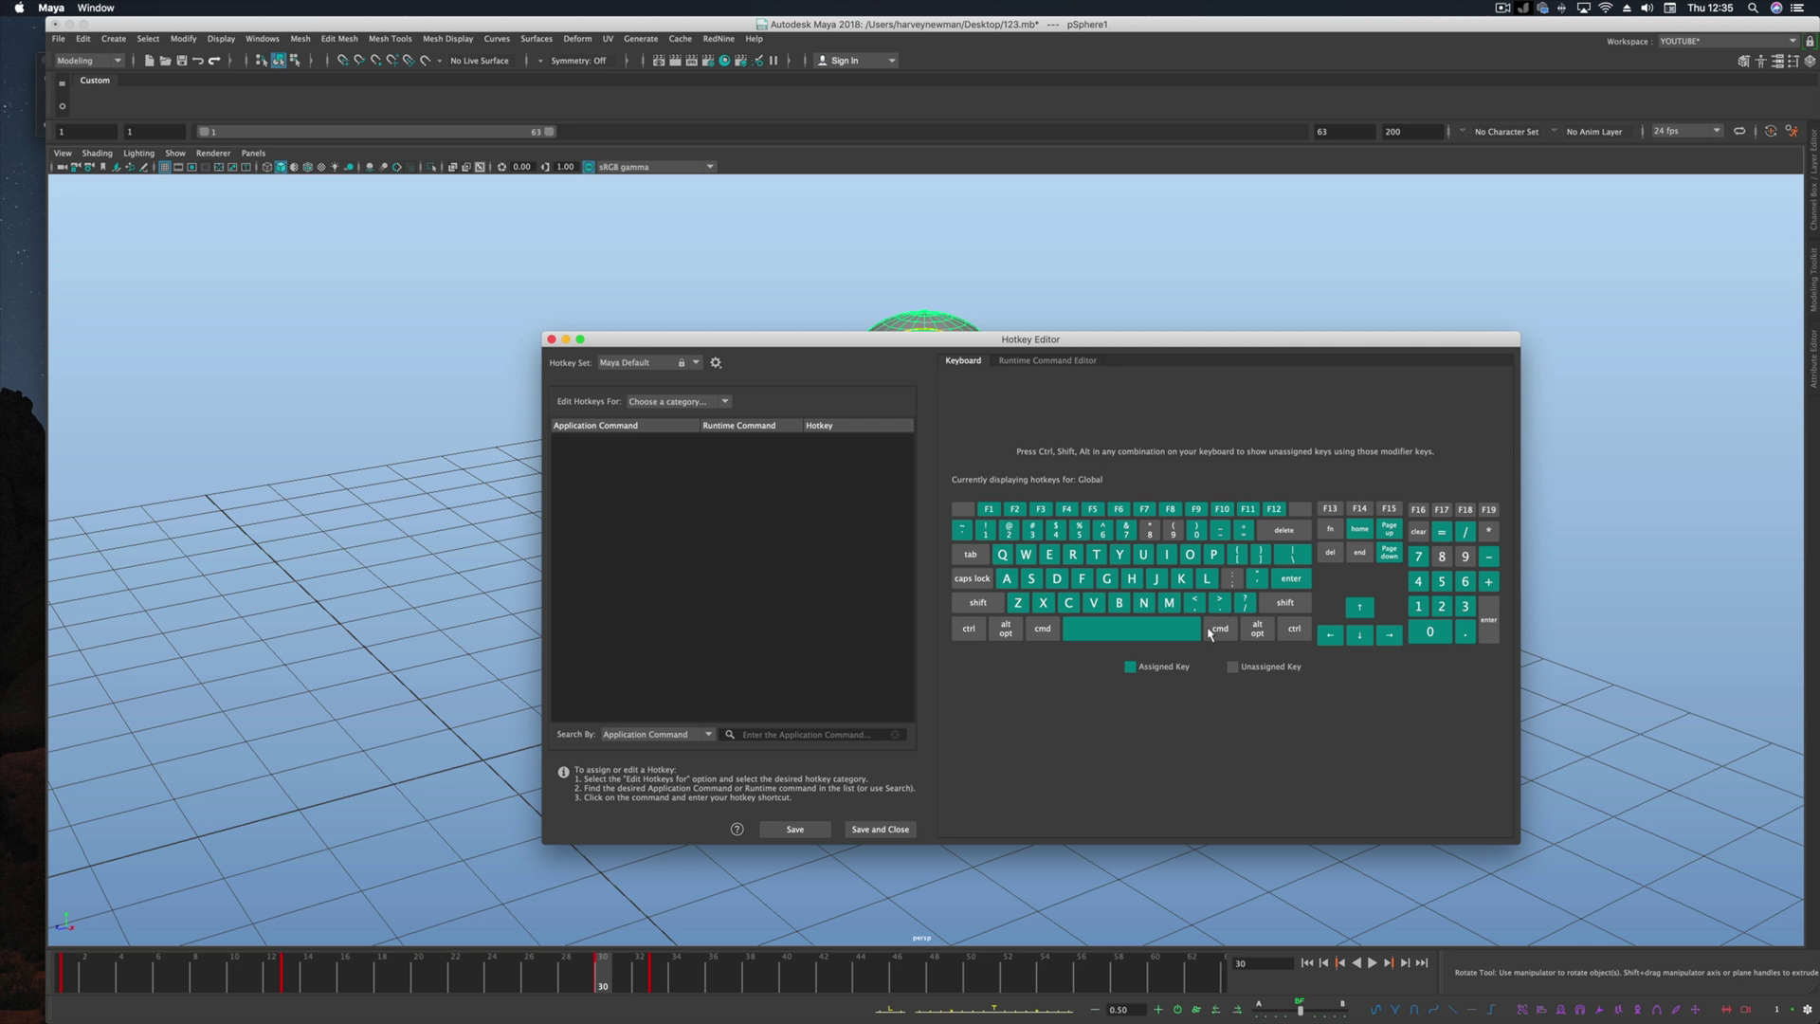
Step: Search the Hotkey Editor by key for the ',' hotkey
drag(1223, 341, 1469, 338)
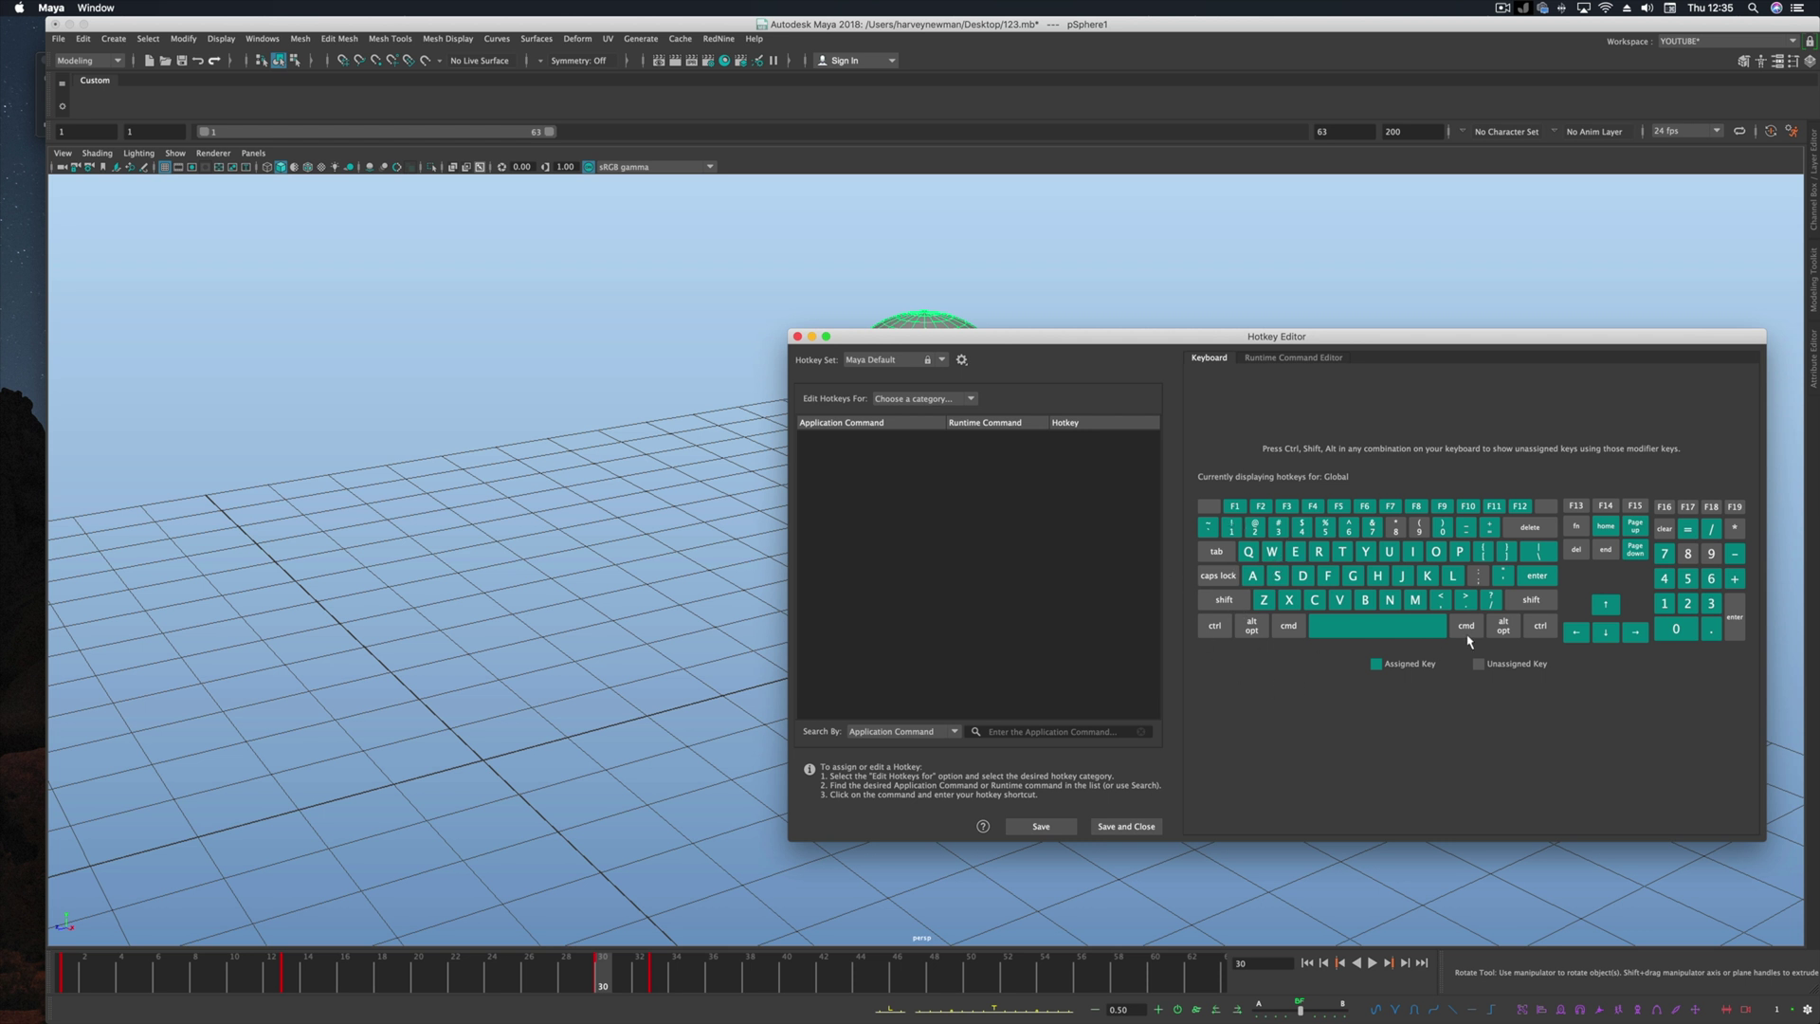
click(943, 730)
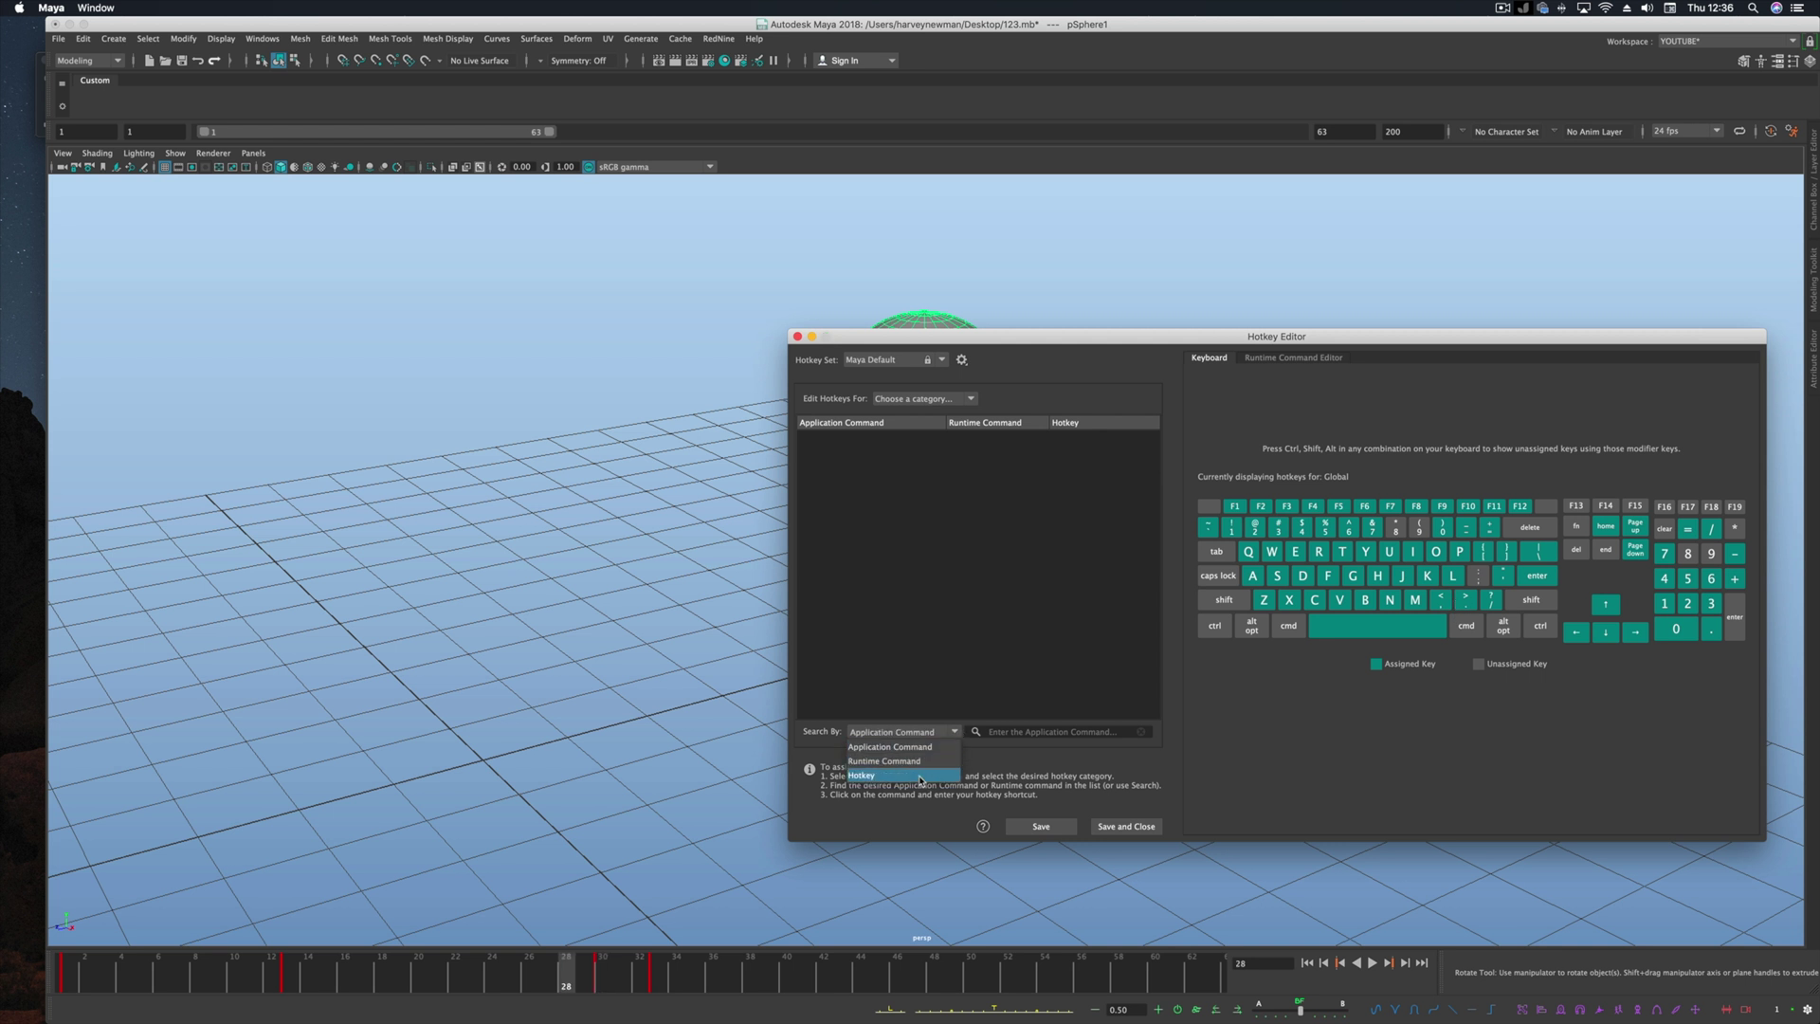
click(920, 776)
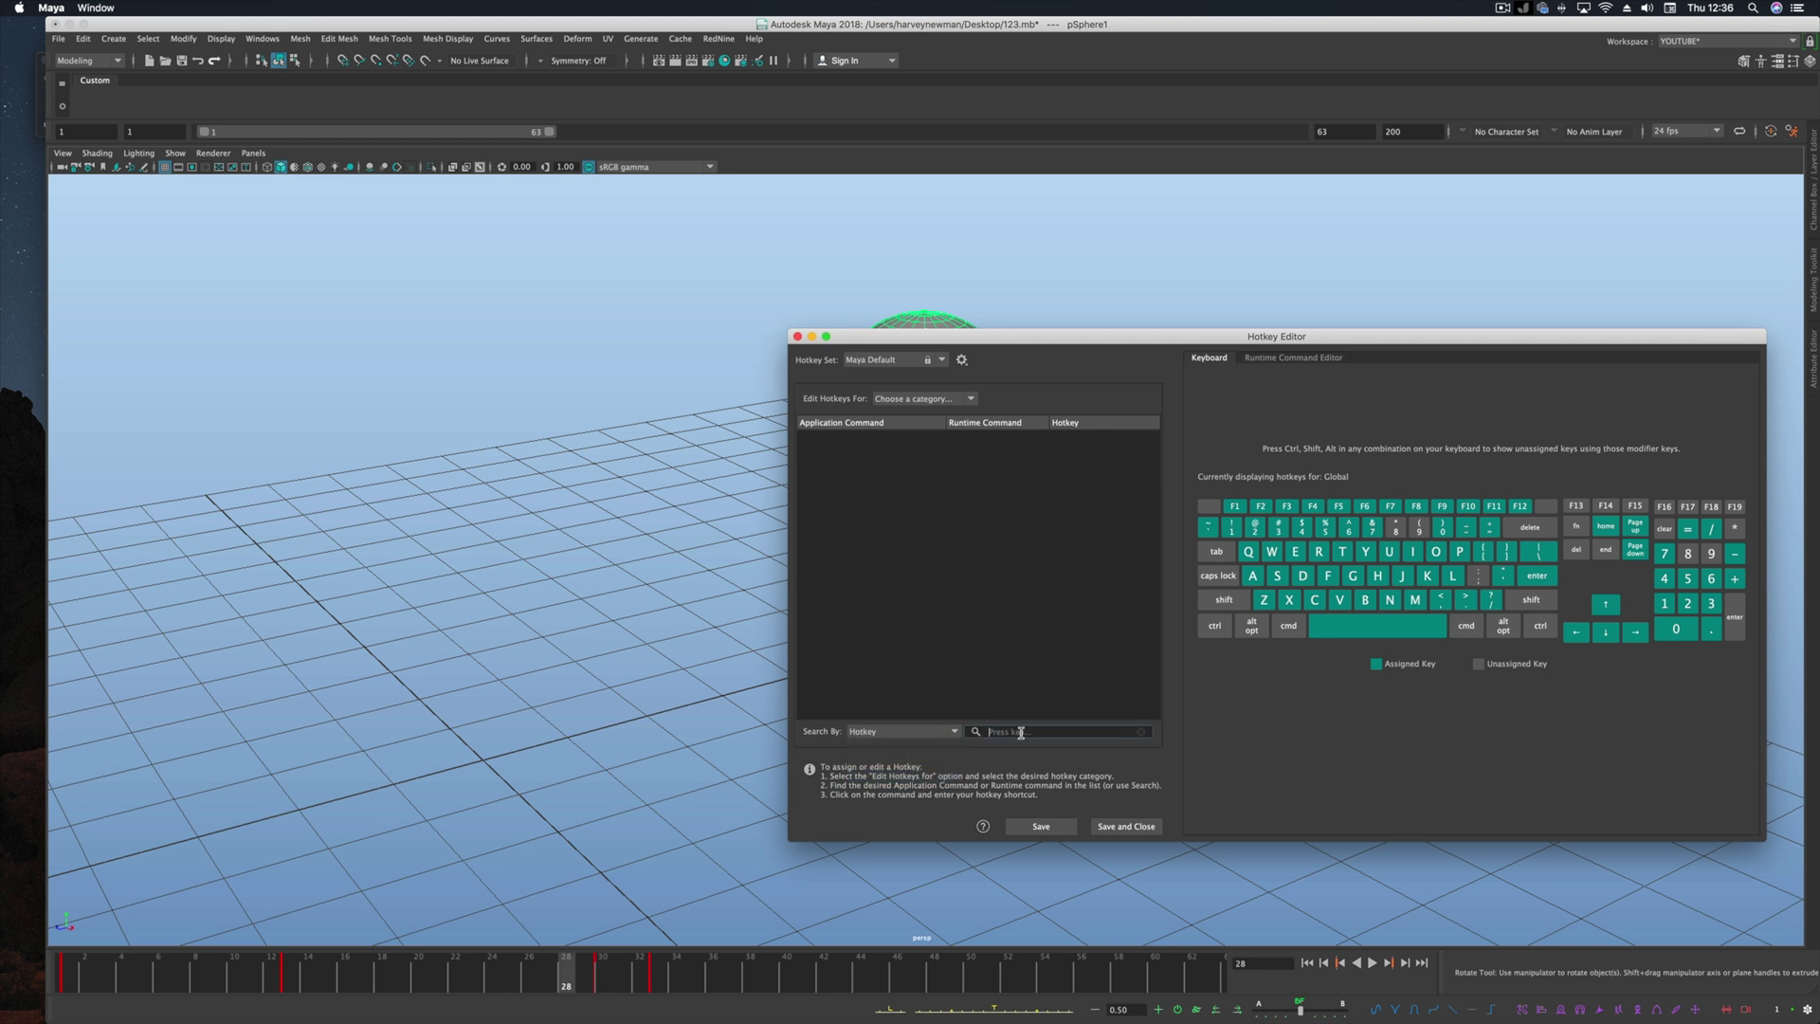
click(1021, 732)
text(,)
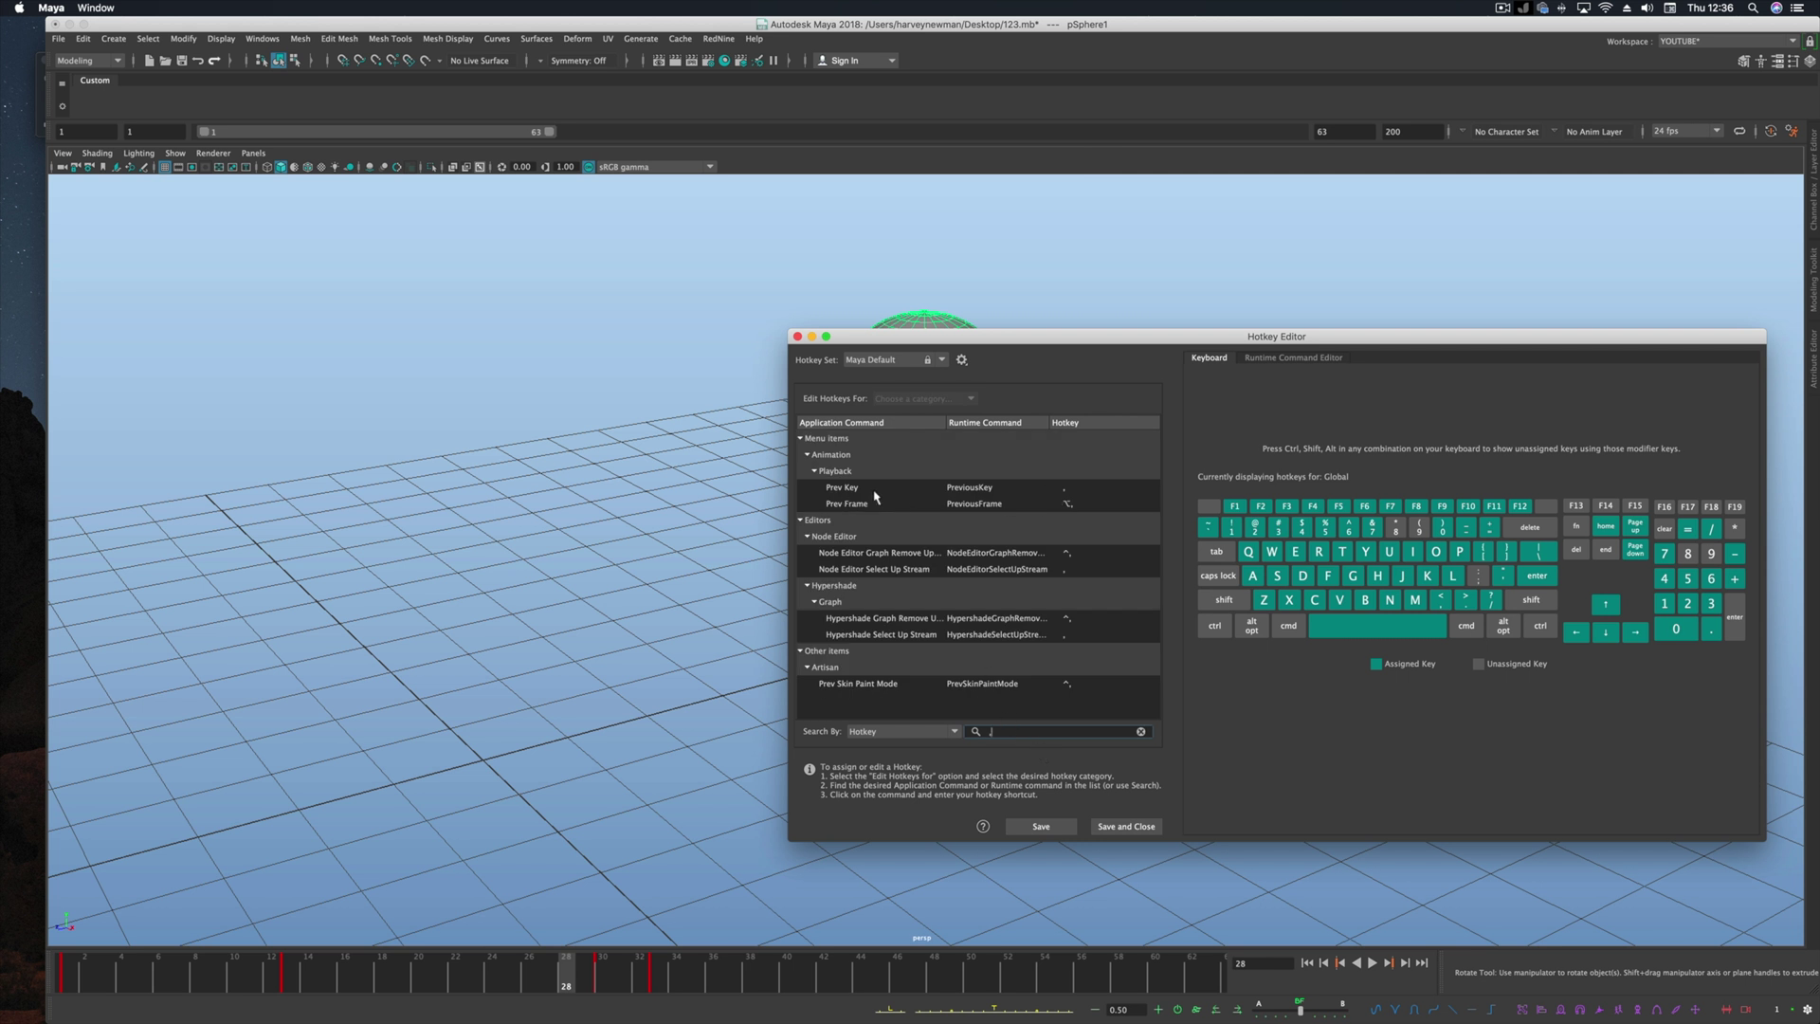
Step: Rebind Prev Key to X, overriding the existing assignment
click(974, 489)
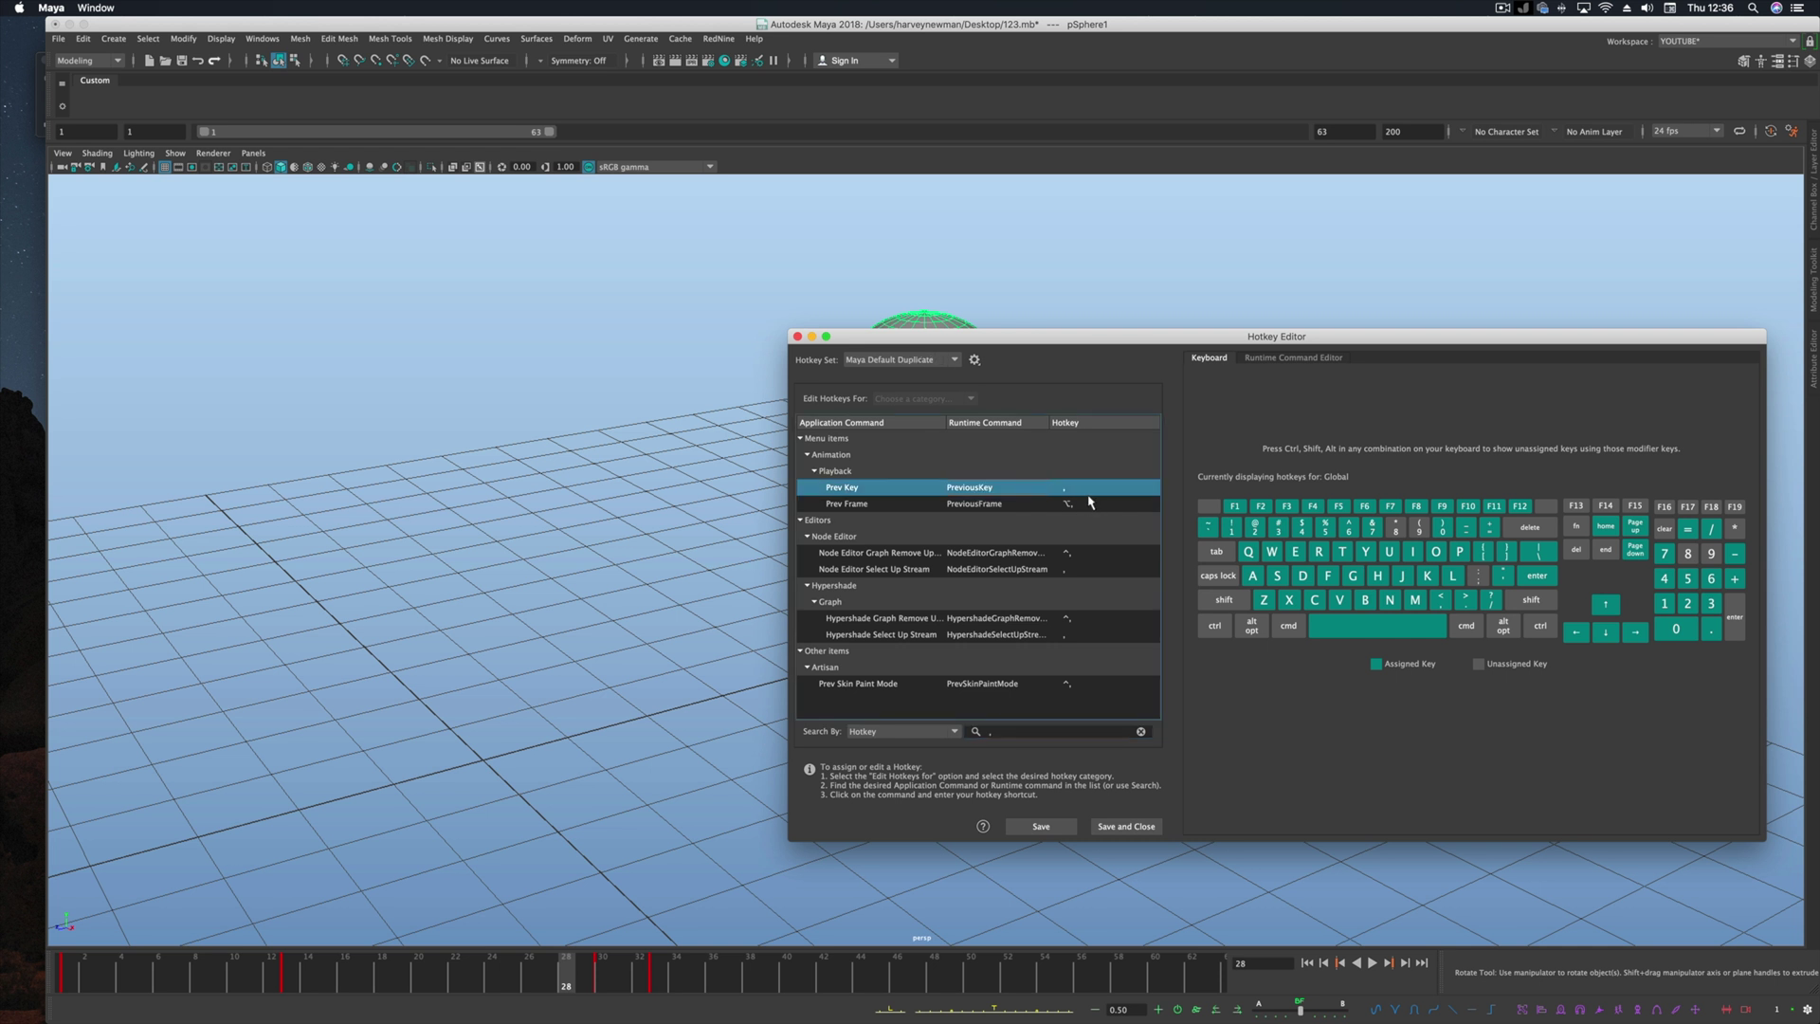
click(1065, 487)
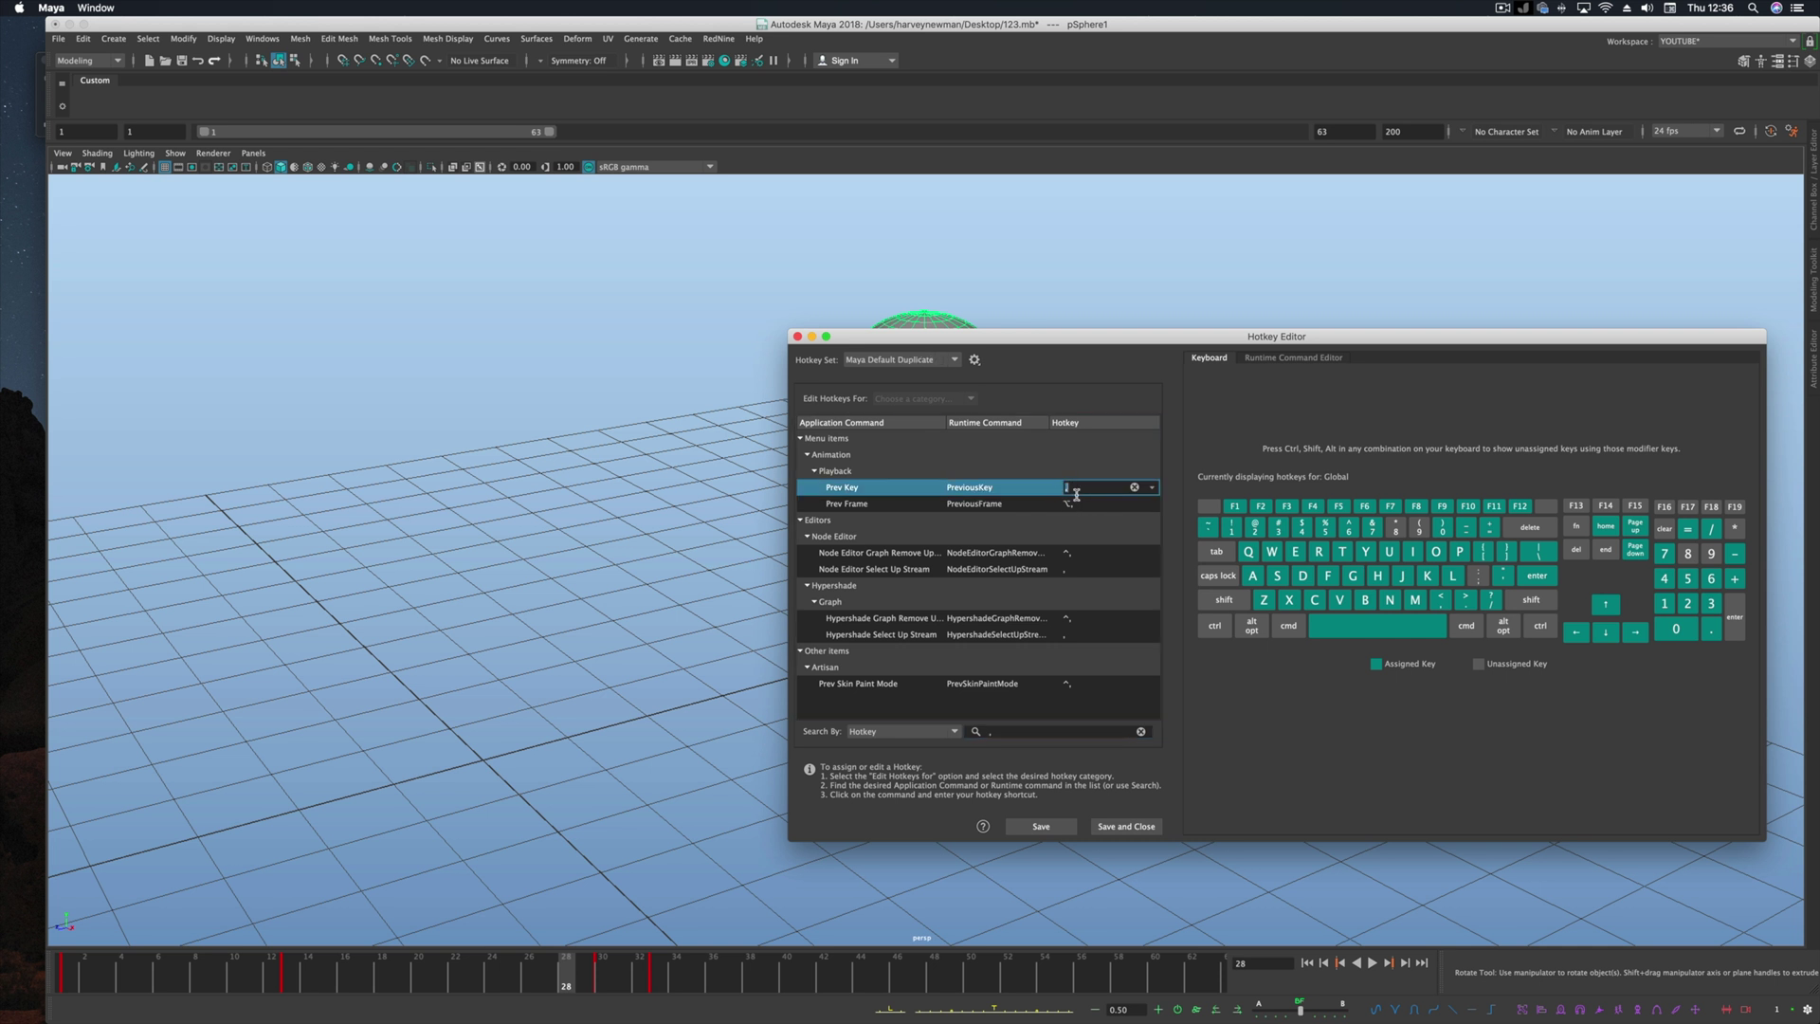
key(x)
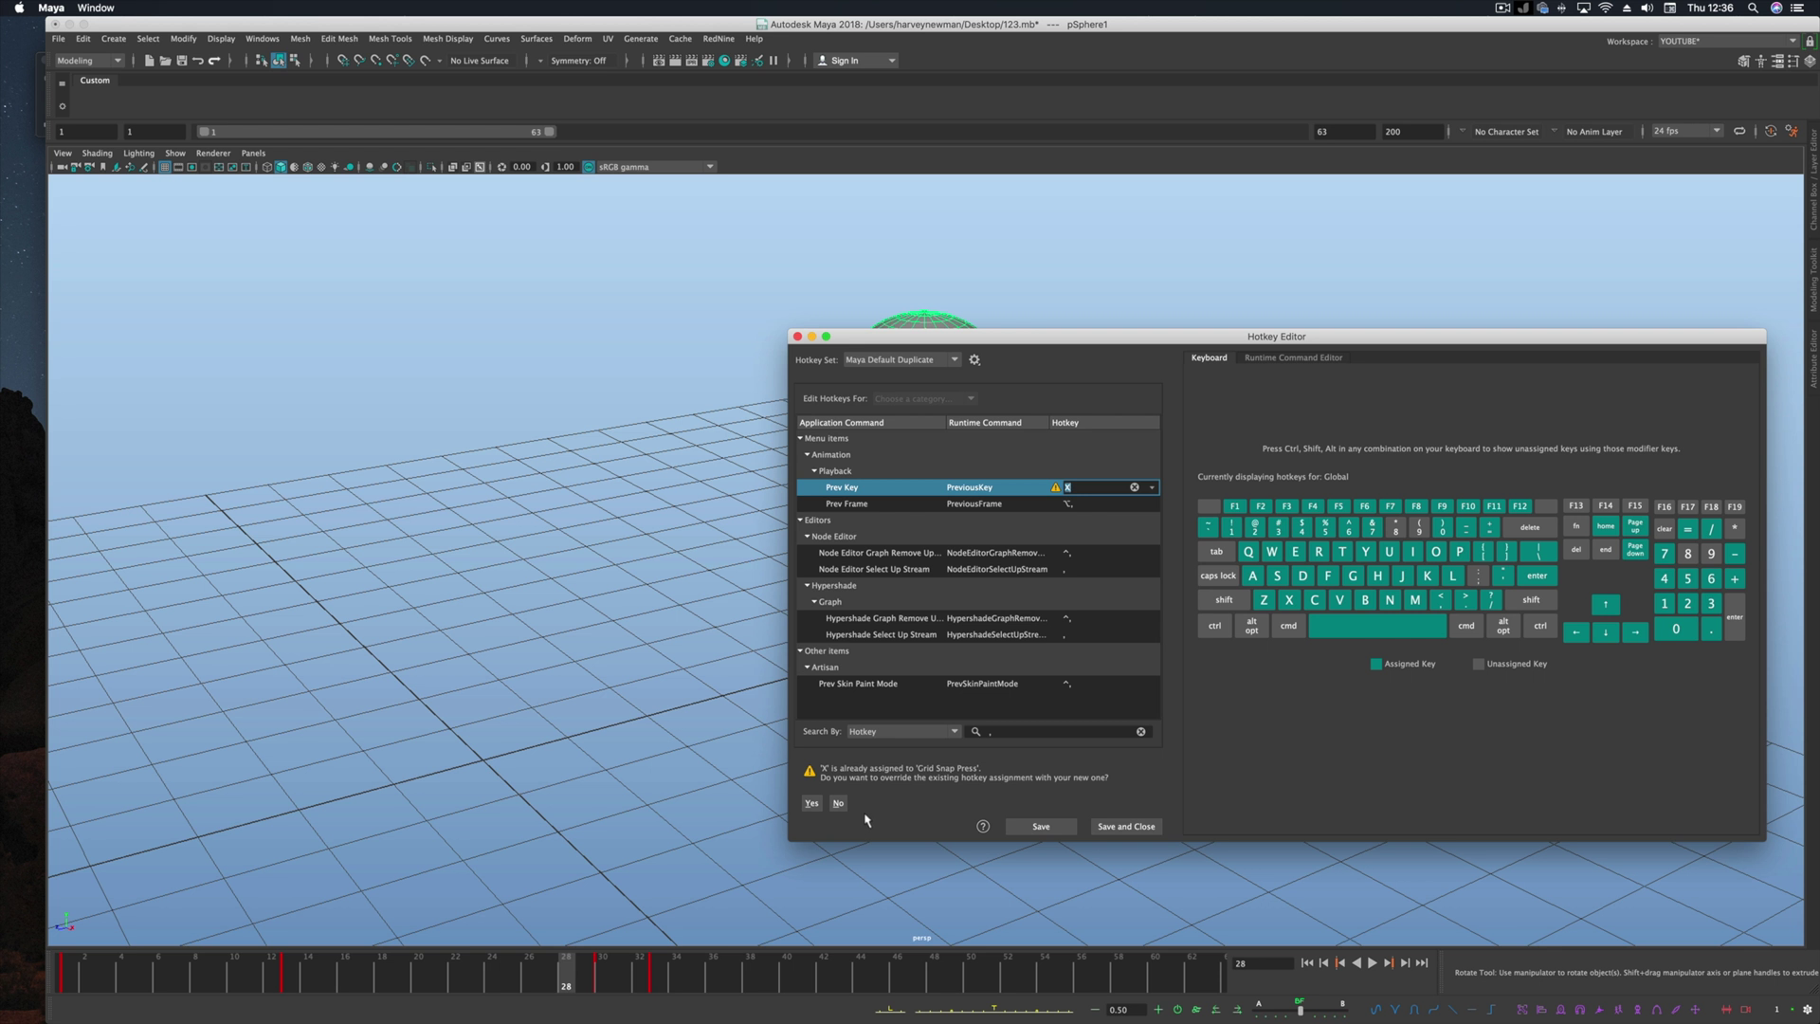
click(812, 804)
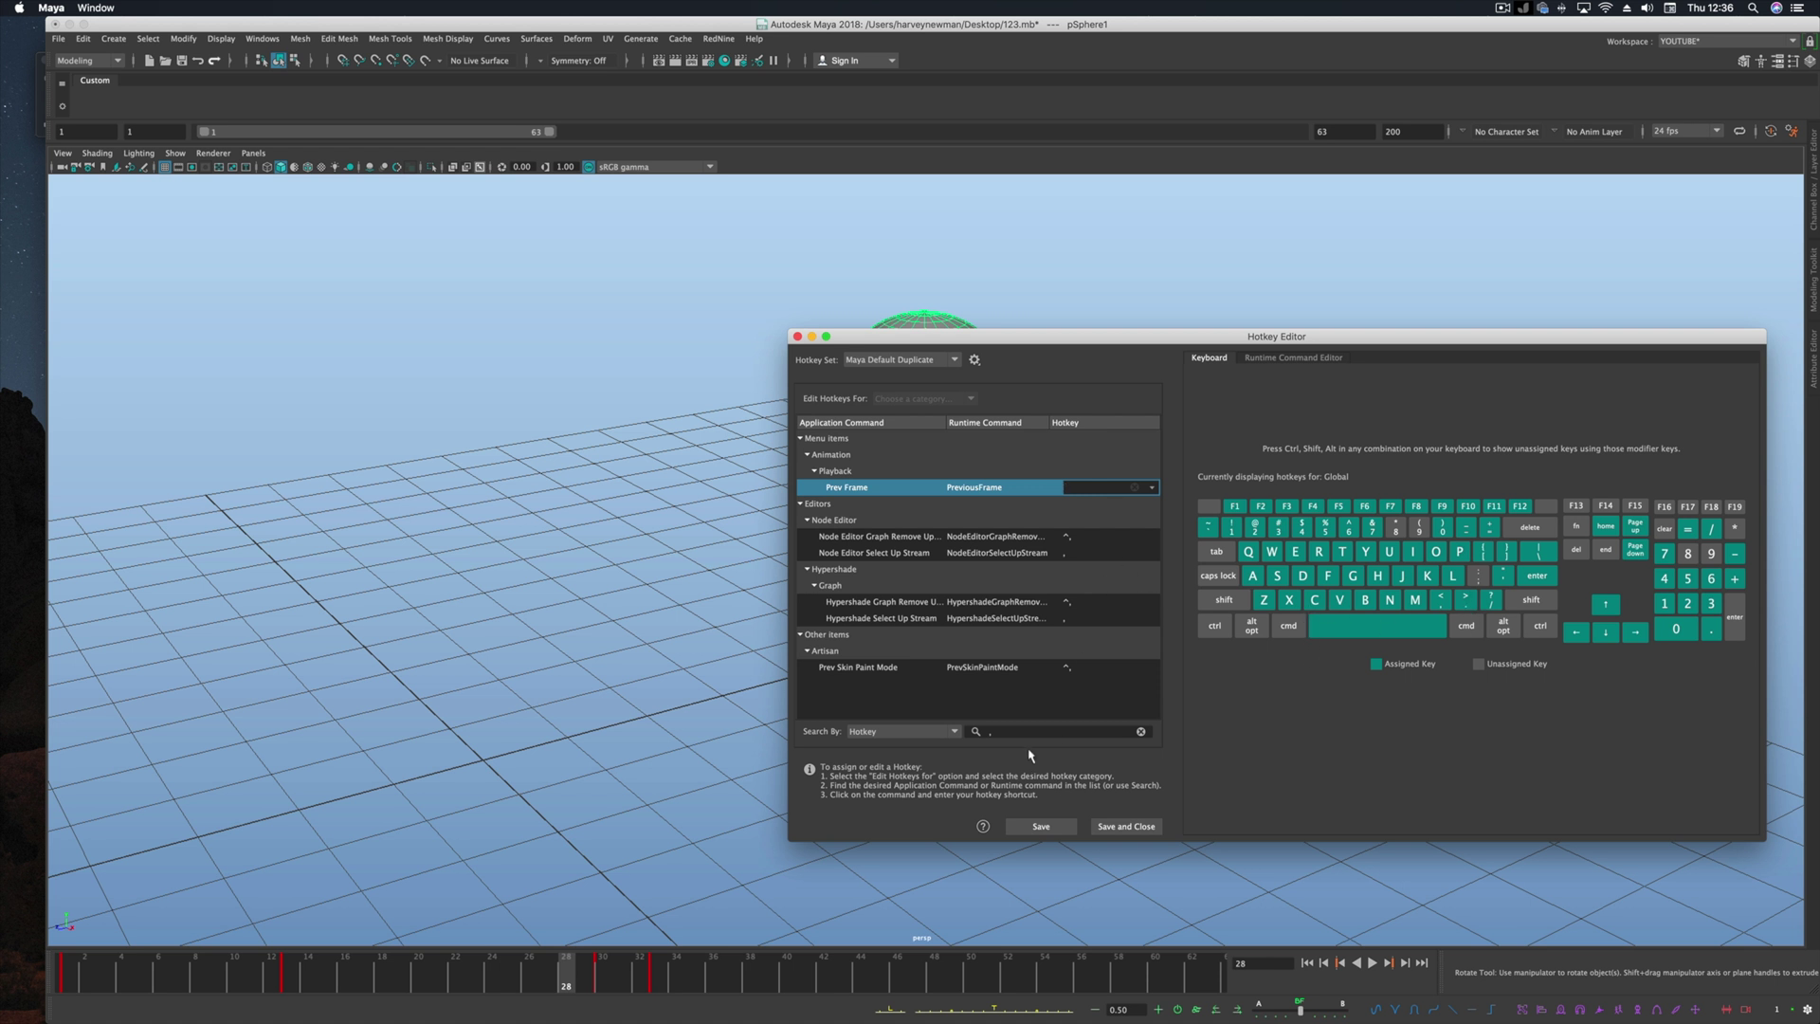
key(alt+comma)
Step: Search for the '.' key and rebind Next Key to C, overriding the old assignment
key(BackSpace)
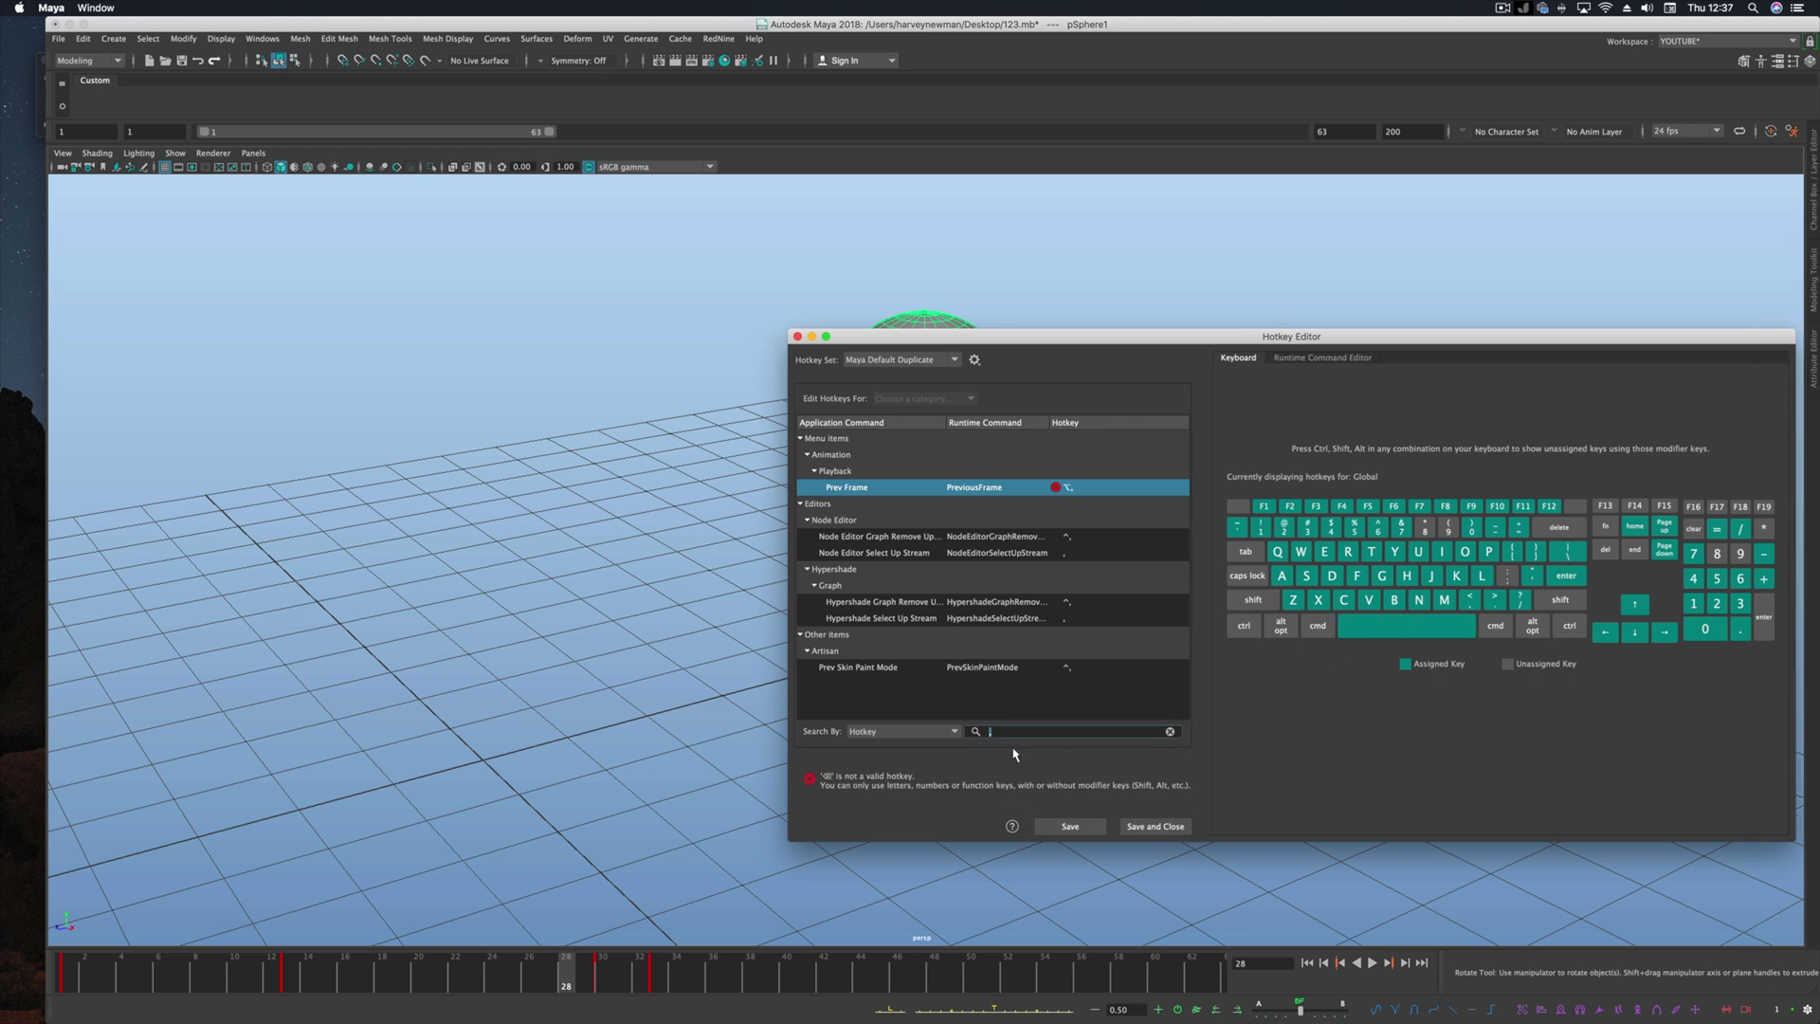
text(.)
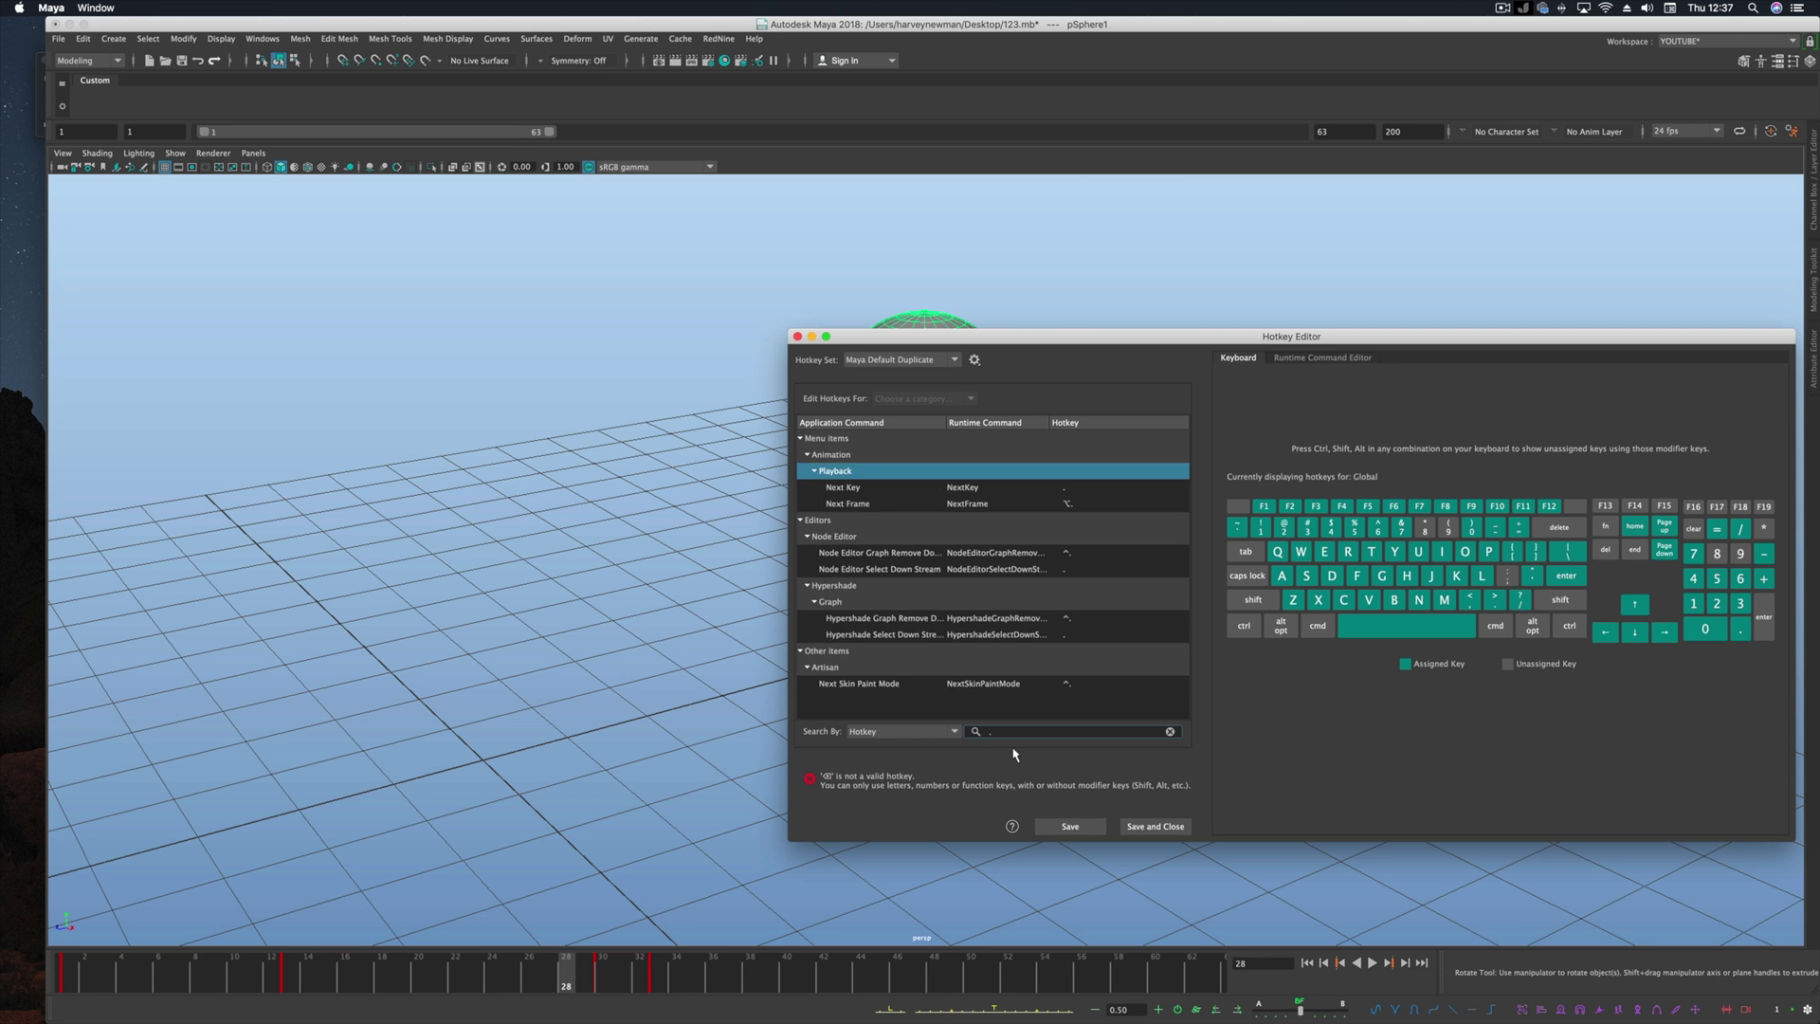
click(1055, 489)
key(c)
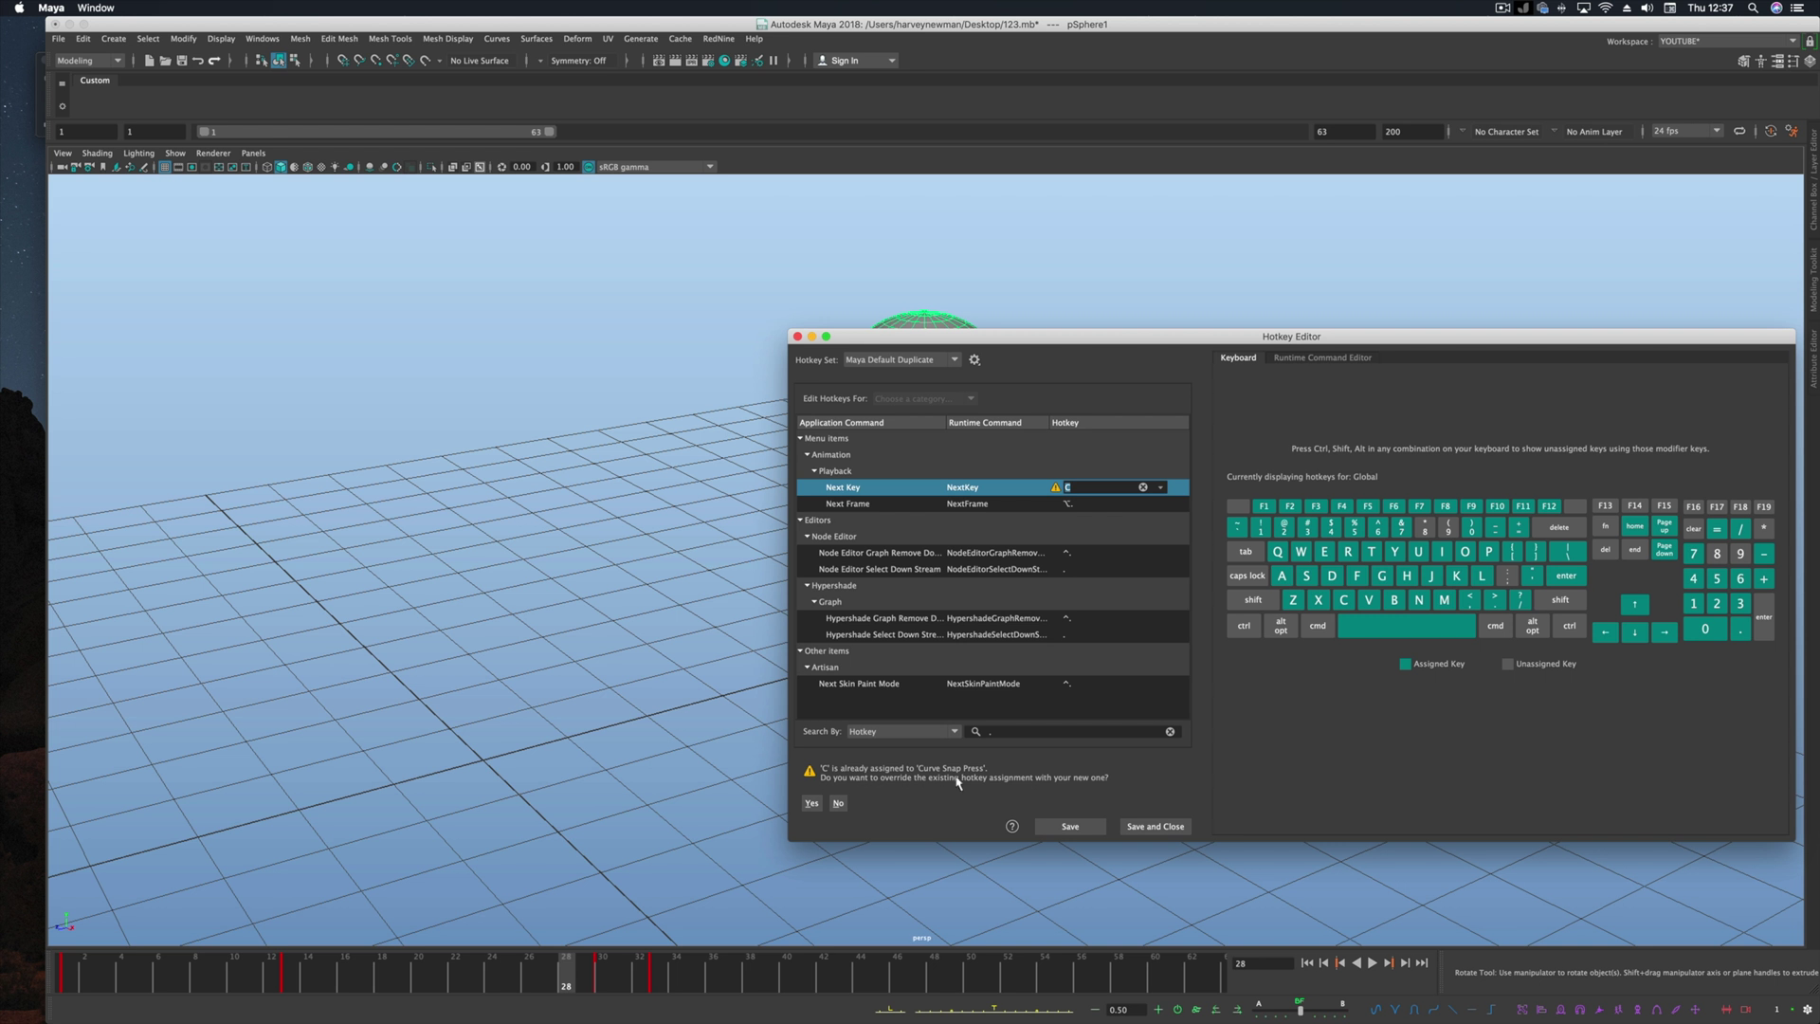
click(812, 803)
Step: Test comma and C hotkeys stepping between keyframes, ending at frame 1
drag(578, 985, 386, 976)
key(comma)
key(c)
key(comma)
key(c)
key(comma)
key(c)
key(comma)
key(c)
key(comma)
key(comma)
key(c)
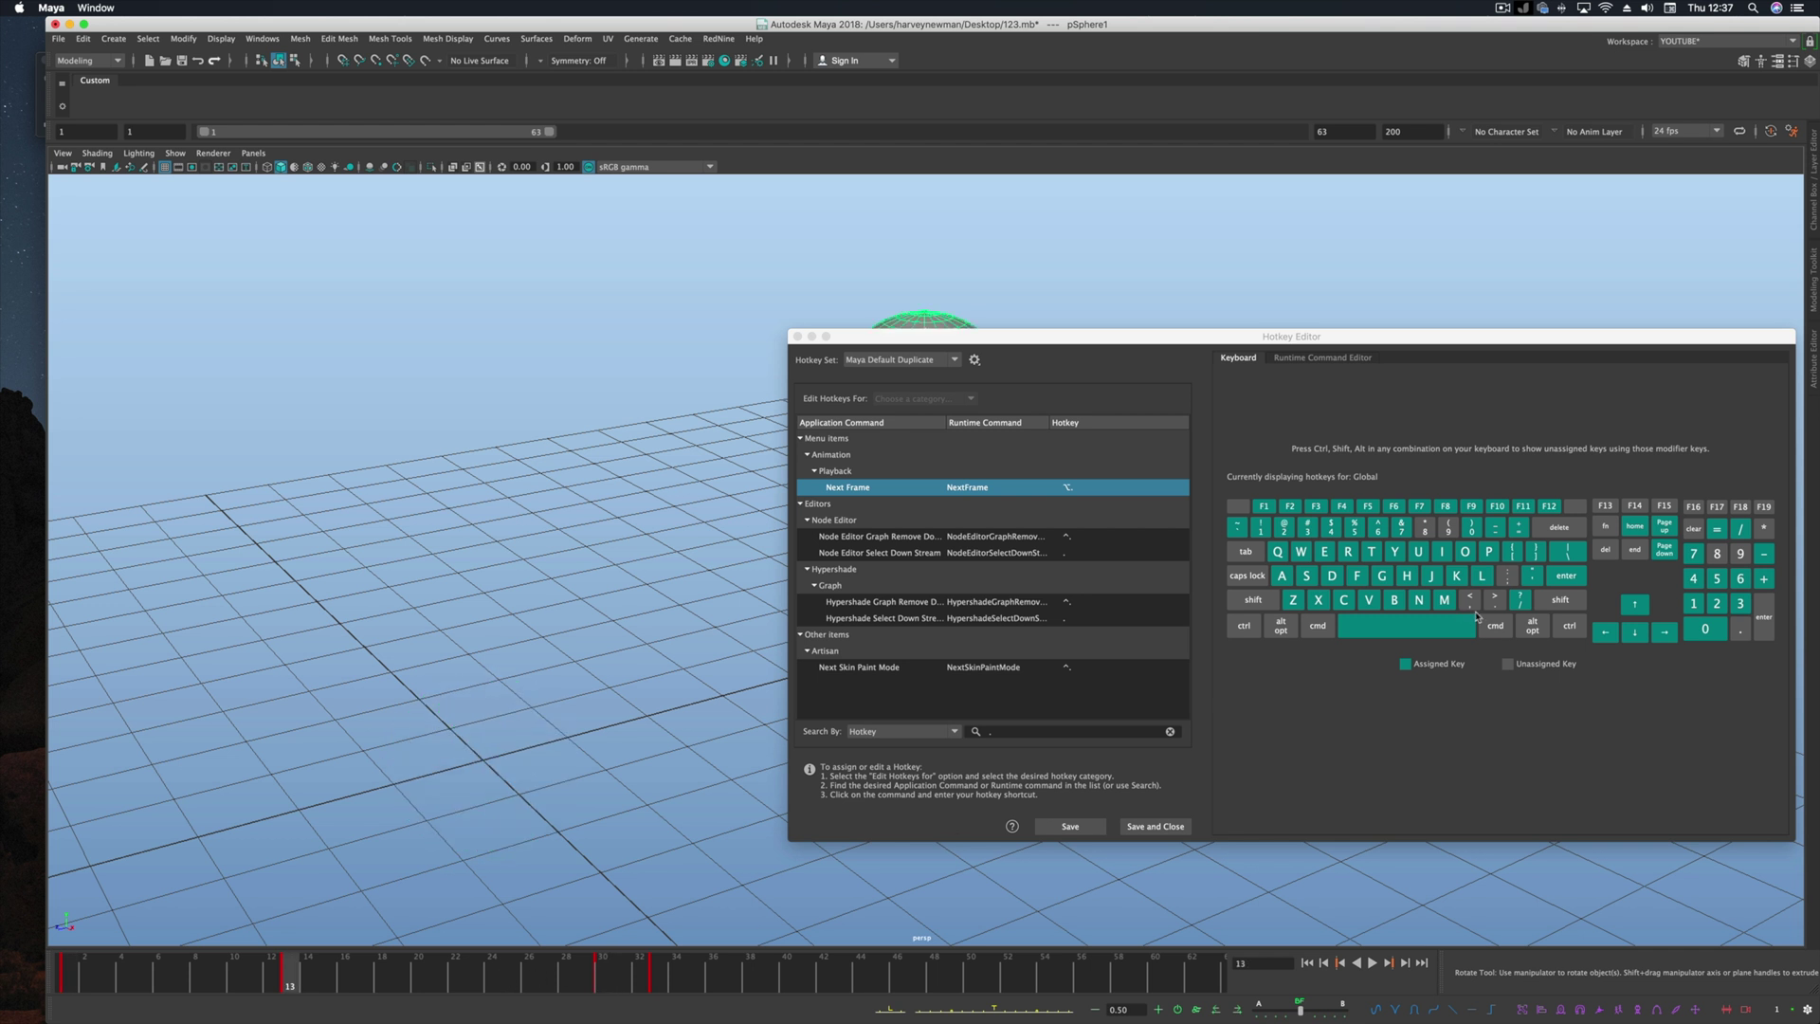
key(comma)
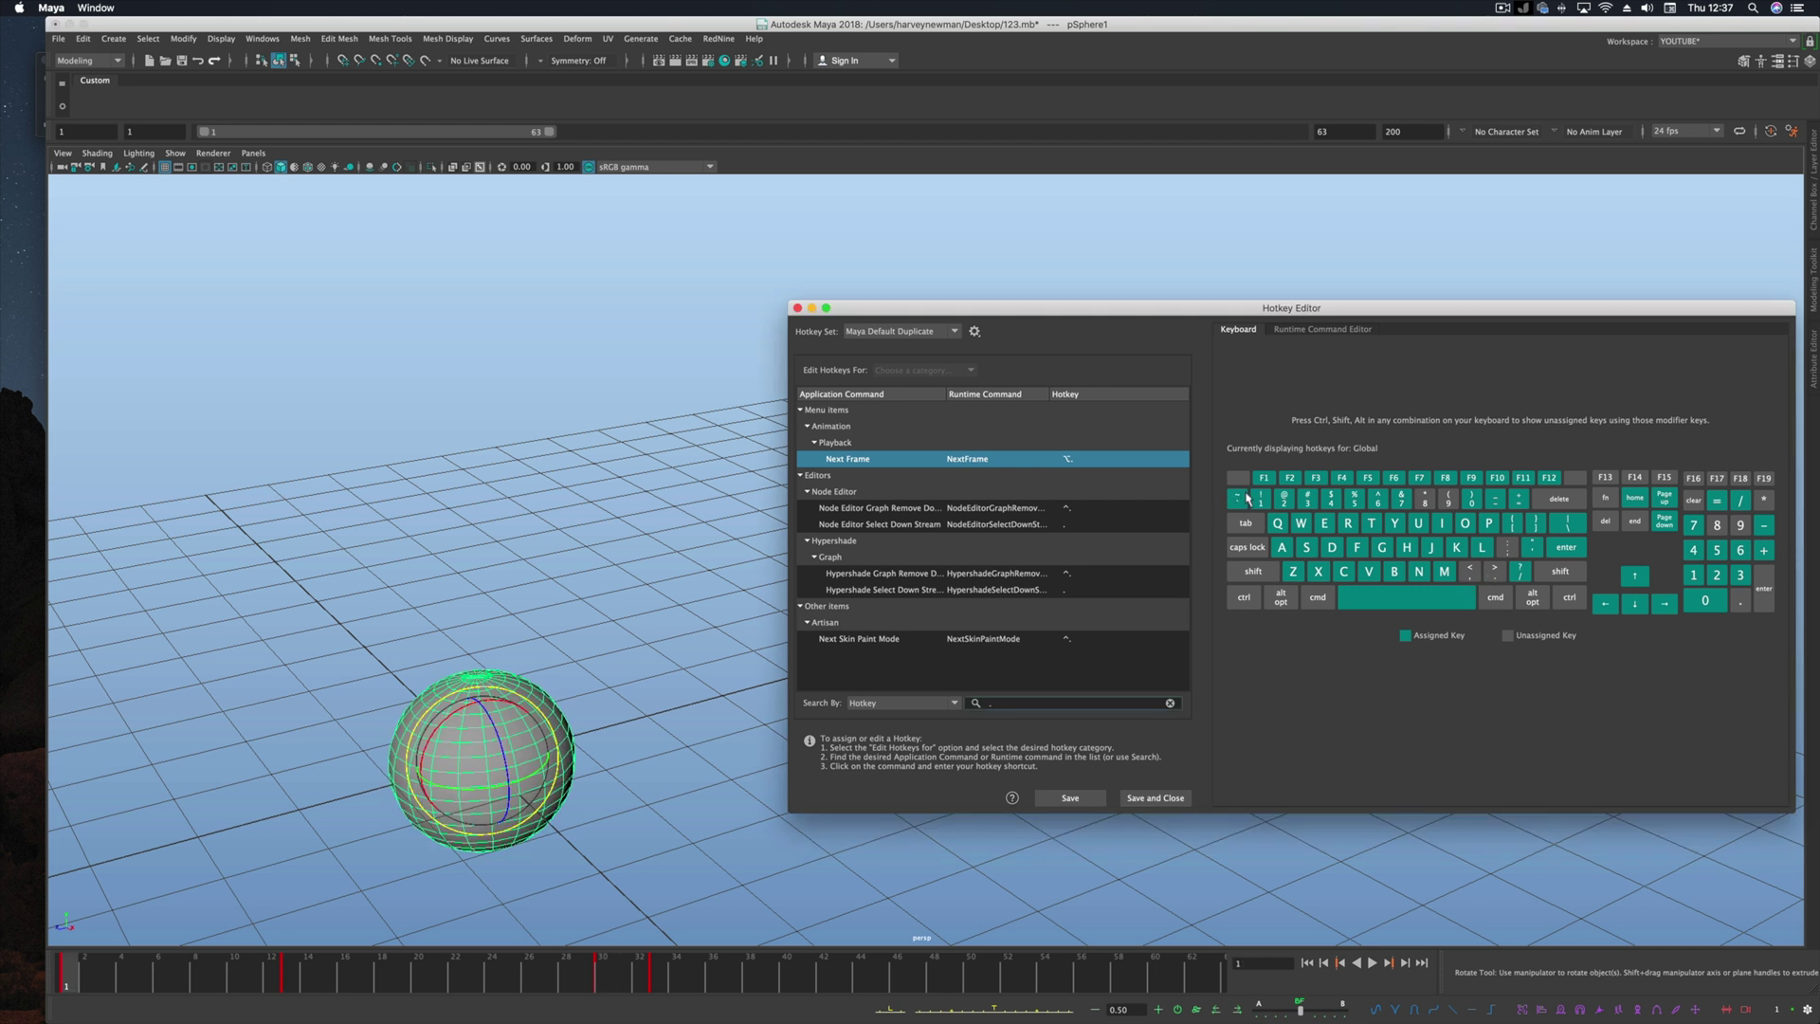
Step: Narrow the Hotkey Editor and shift it right to uncover the character rig
mouse_move(1237, 505)
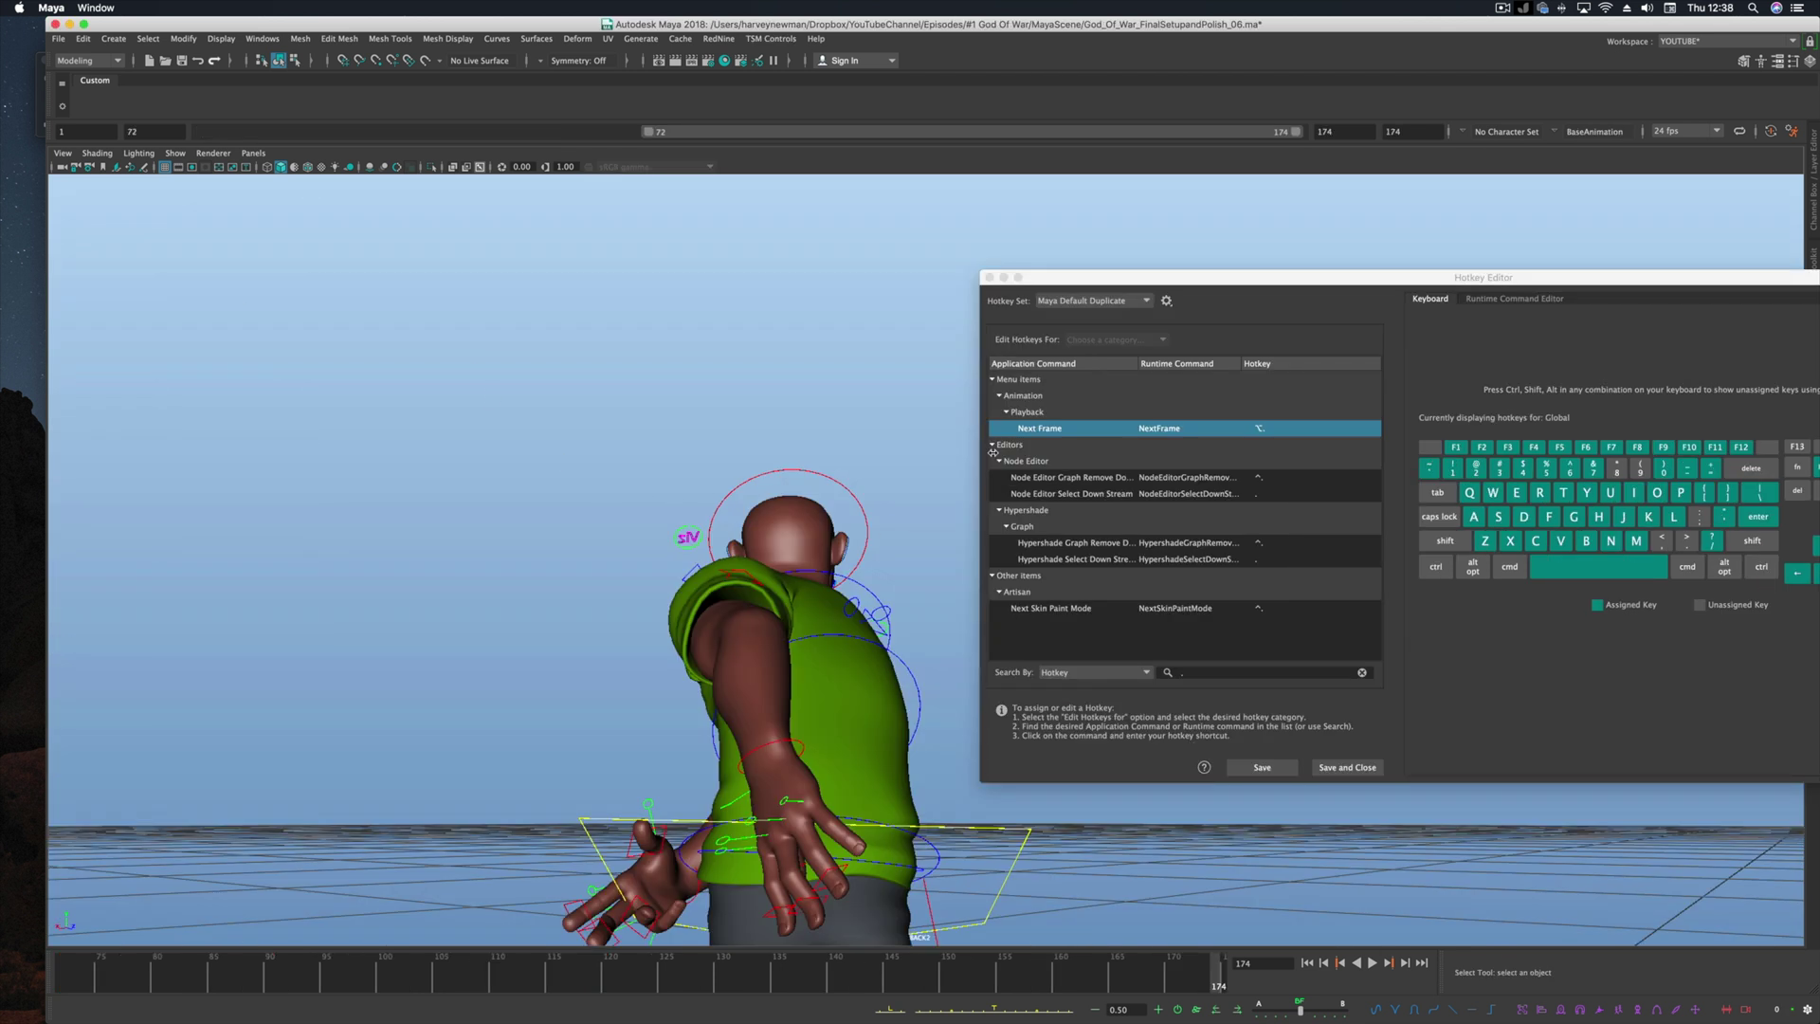
drag(1243, 277, 1076, 176)
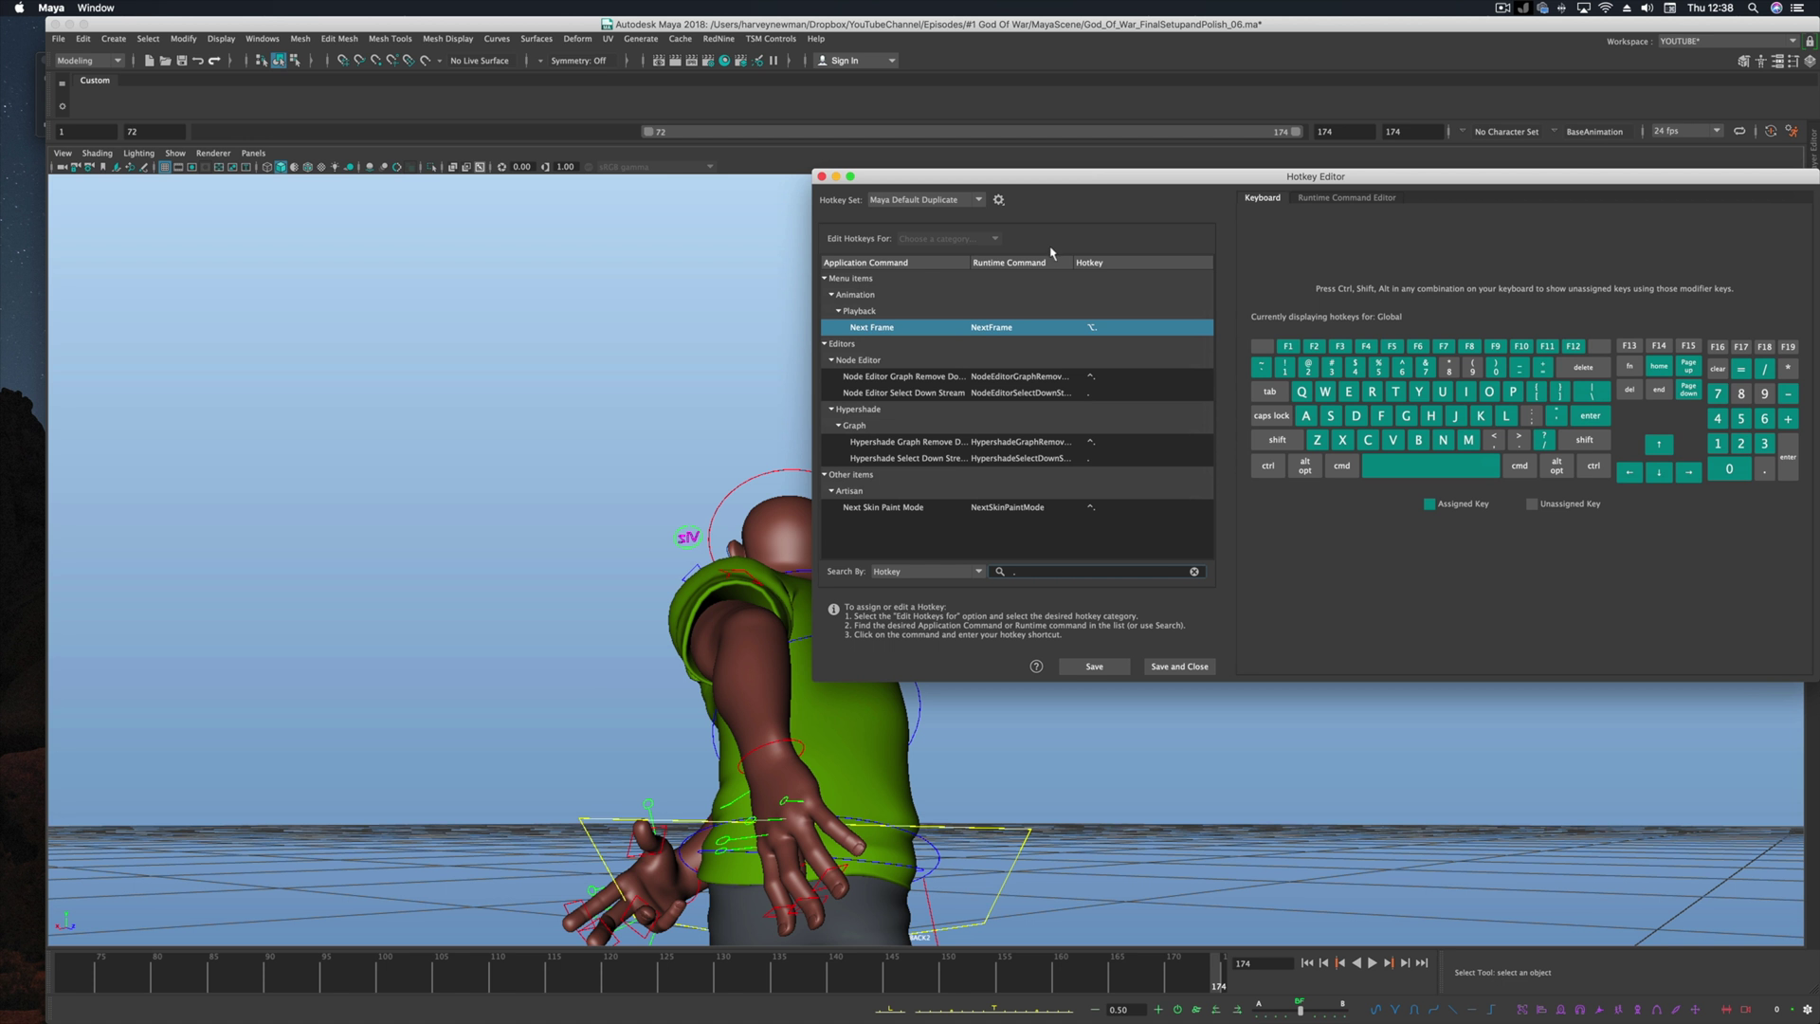
drag(815, 372, 841, 372)
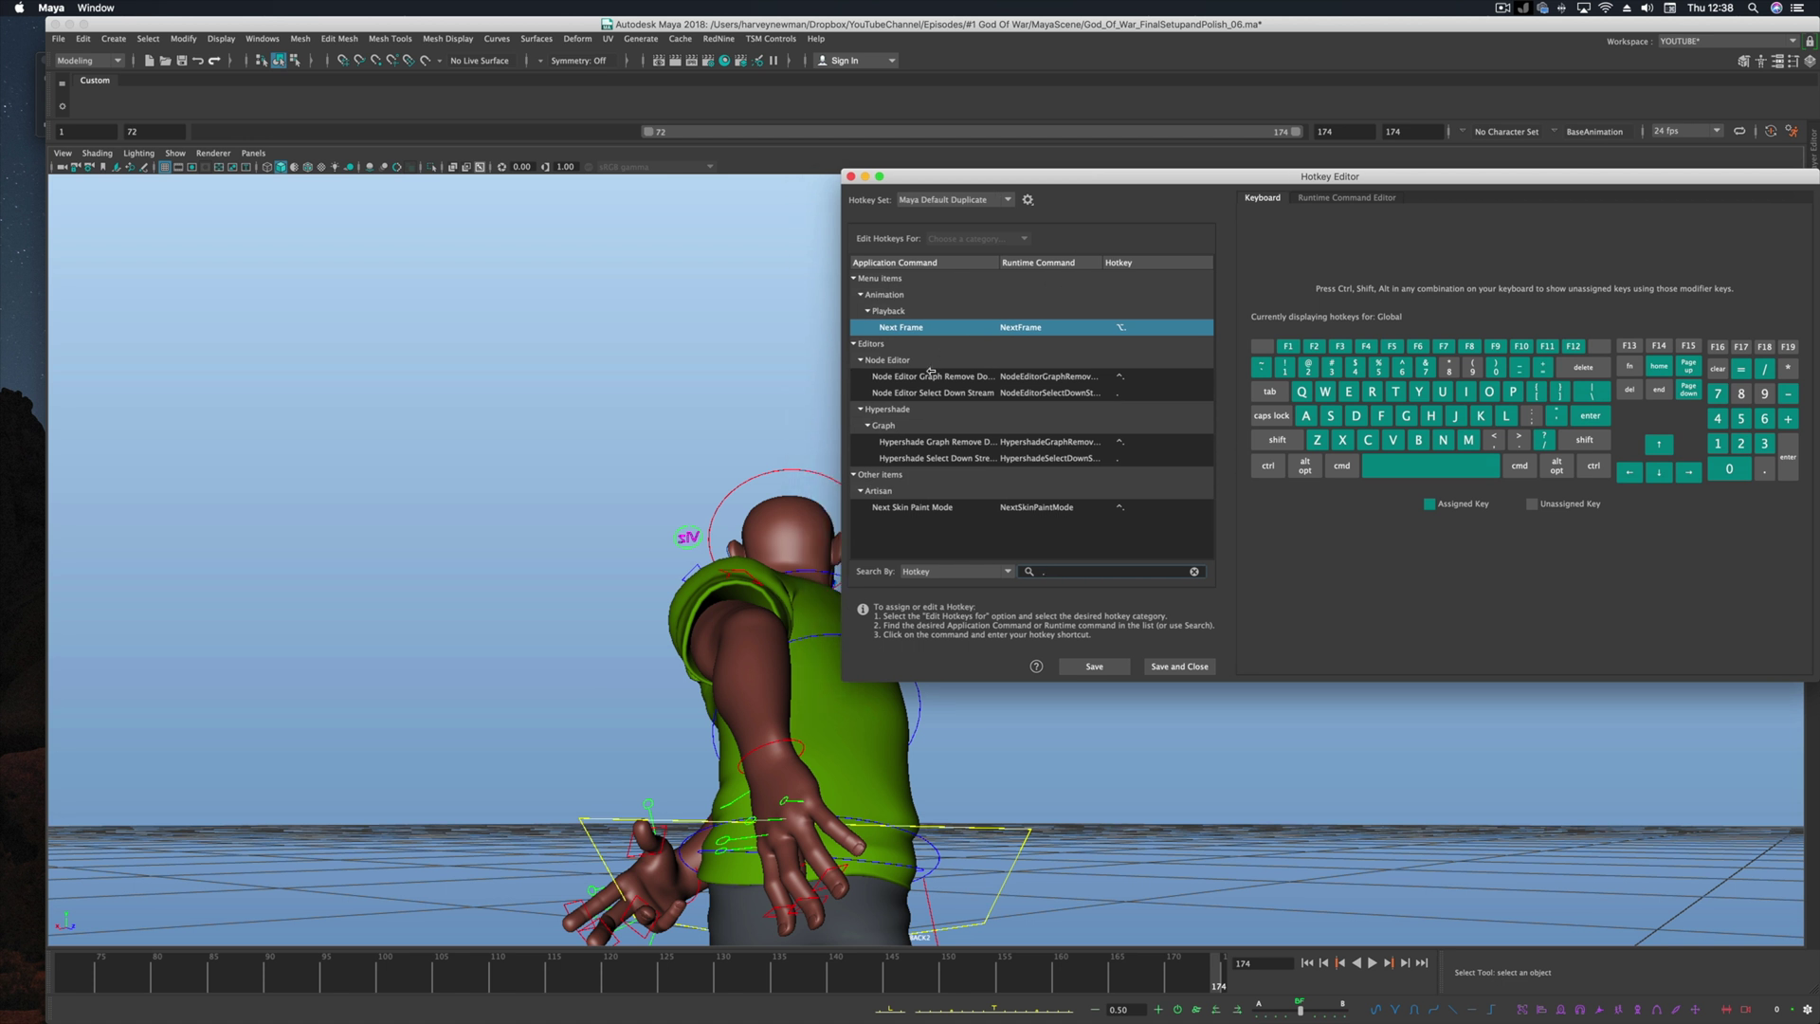
drag(1223, 177, 1009, 166)
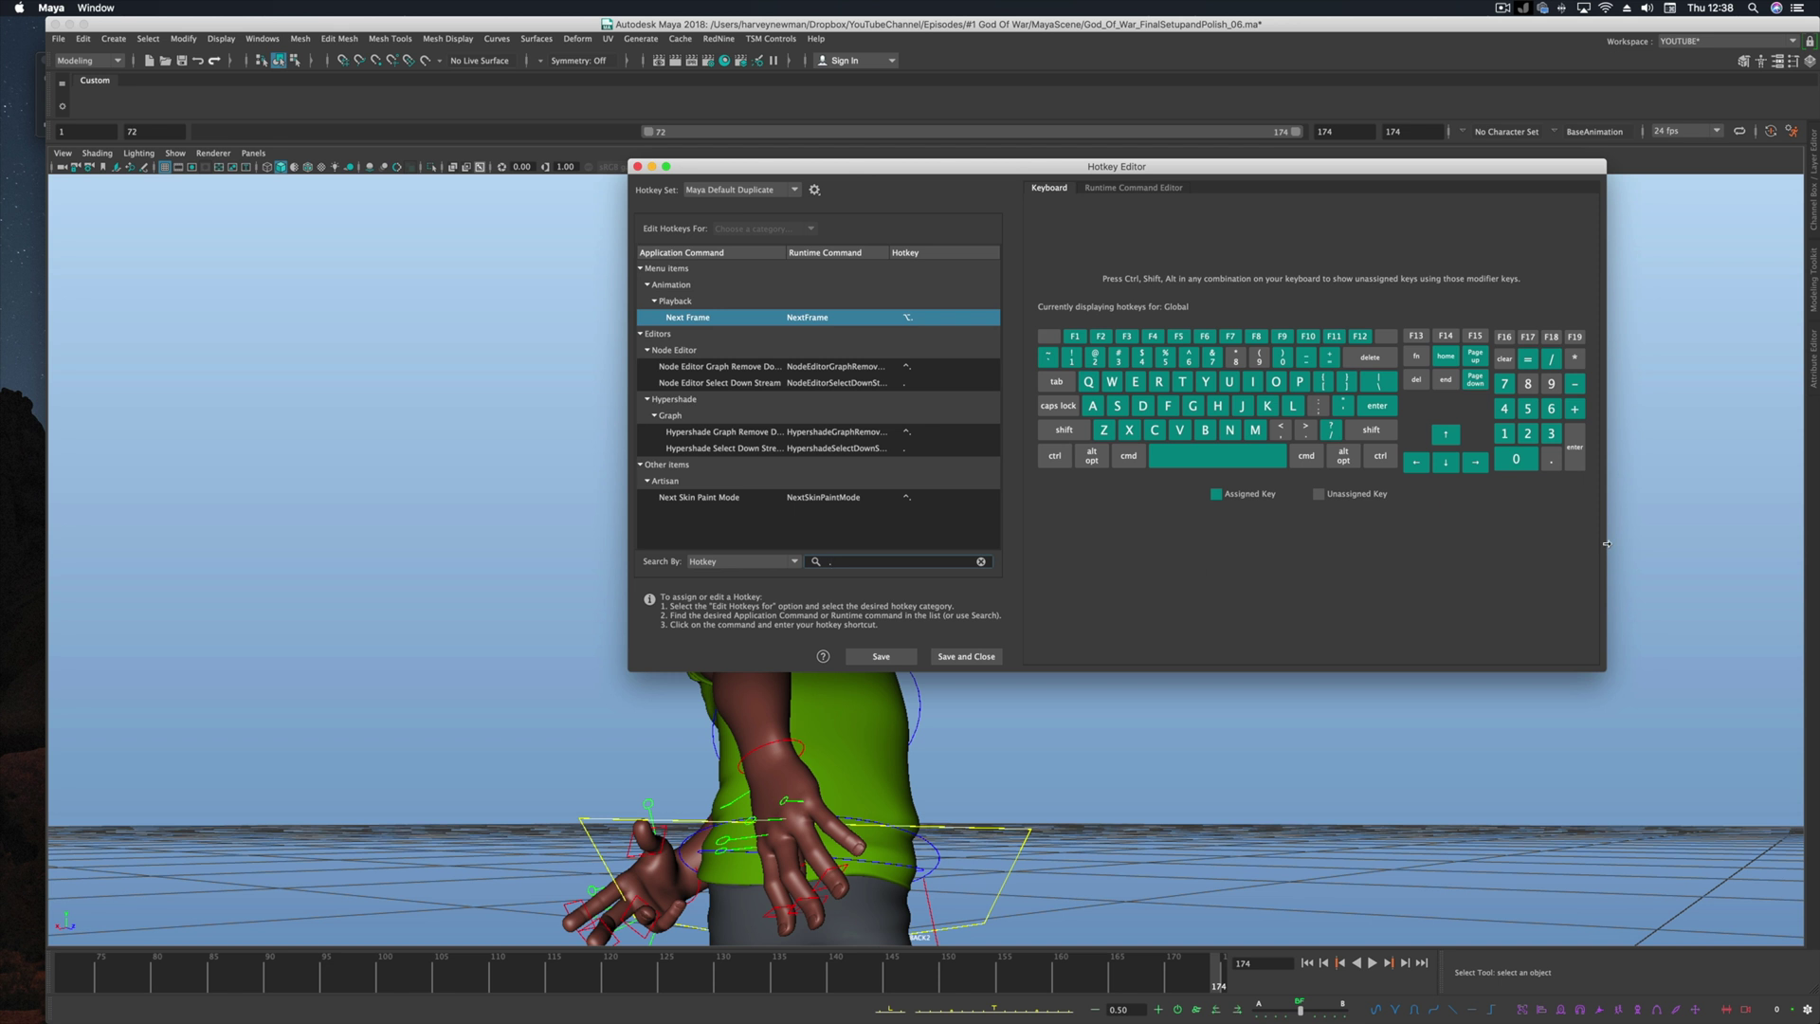
drag(1184, 167, 1503, 161)
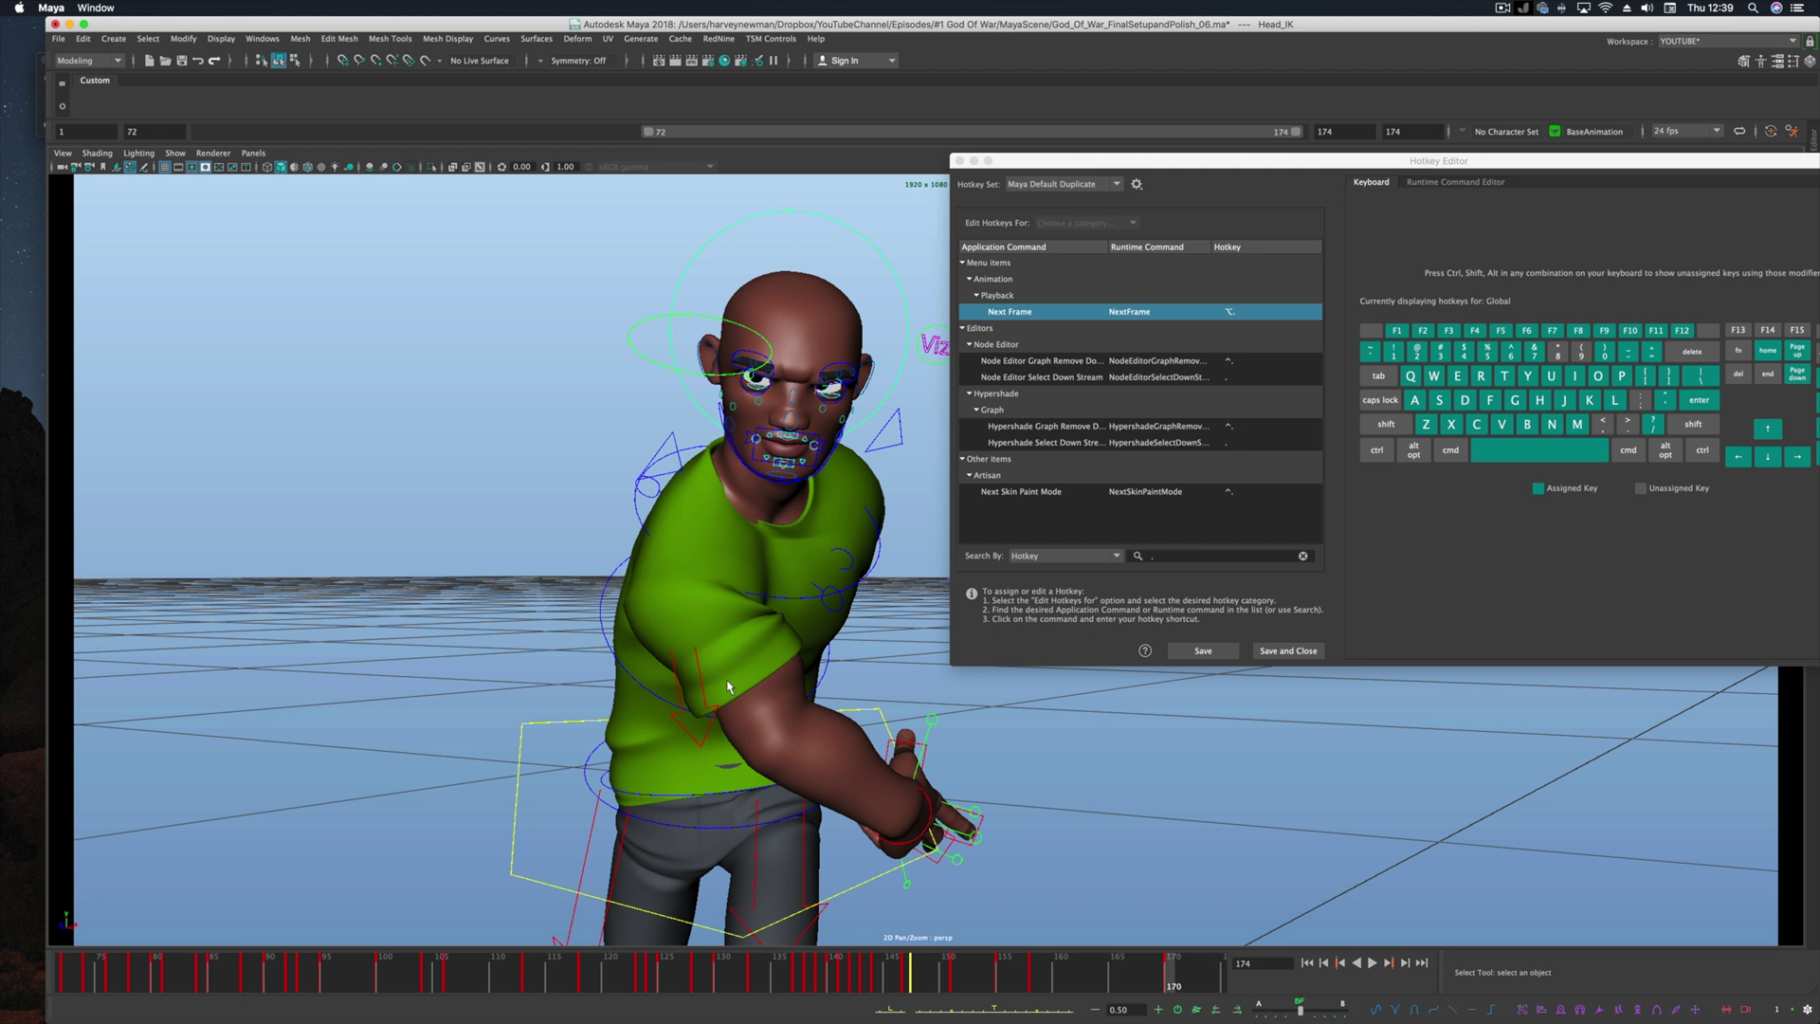
Step: Toggle NURBS Curves and Controllers in the viewport Show menu, leaving NURBS Curves unchecked
click(175, 153)
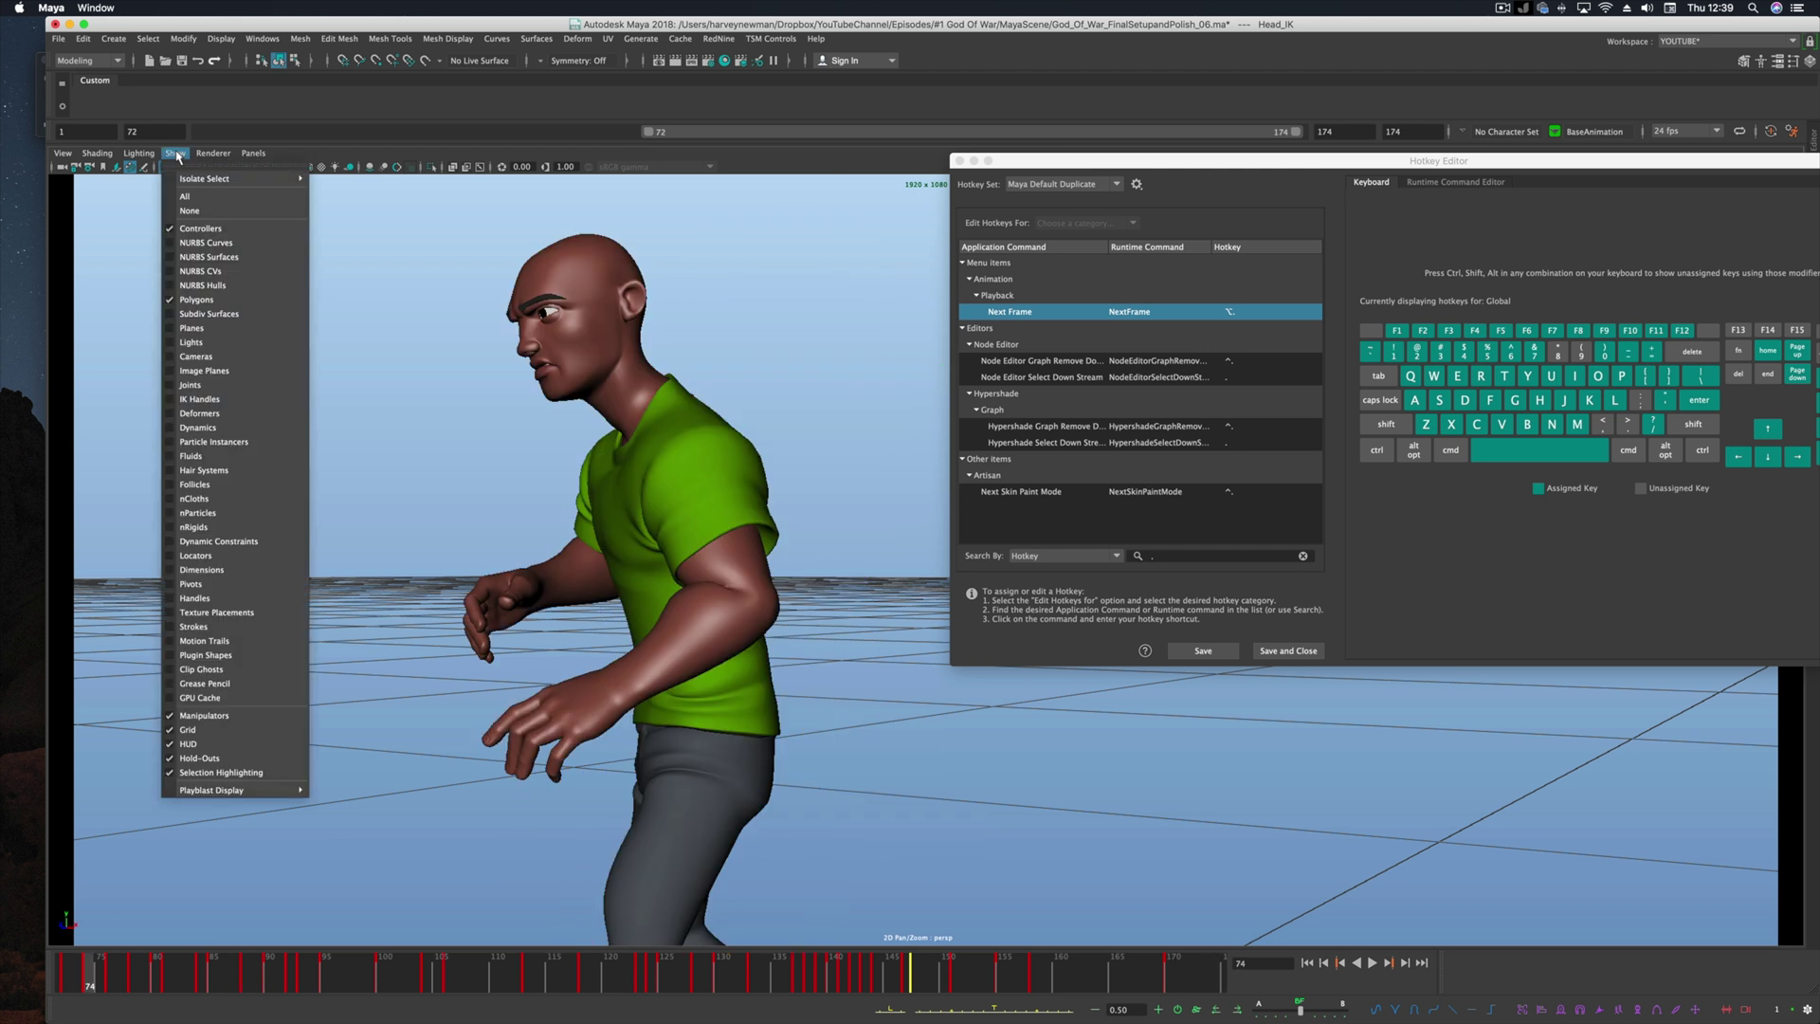
click(194, 242)
click(181, 229)
click(175, 152)
click(194, 228)
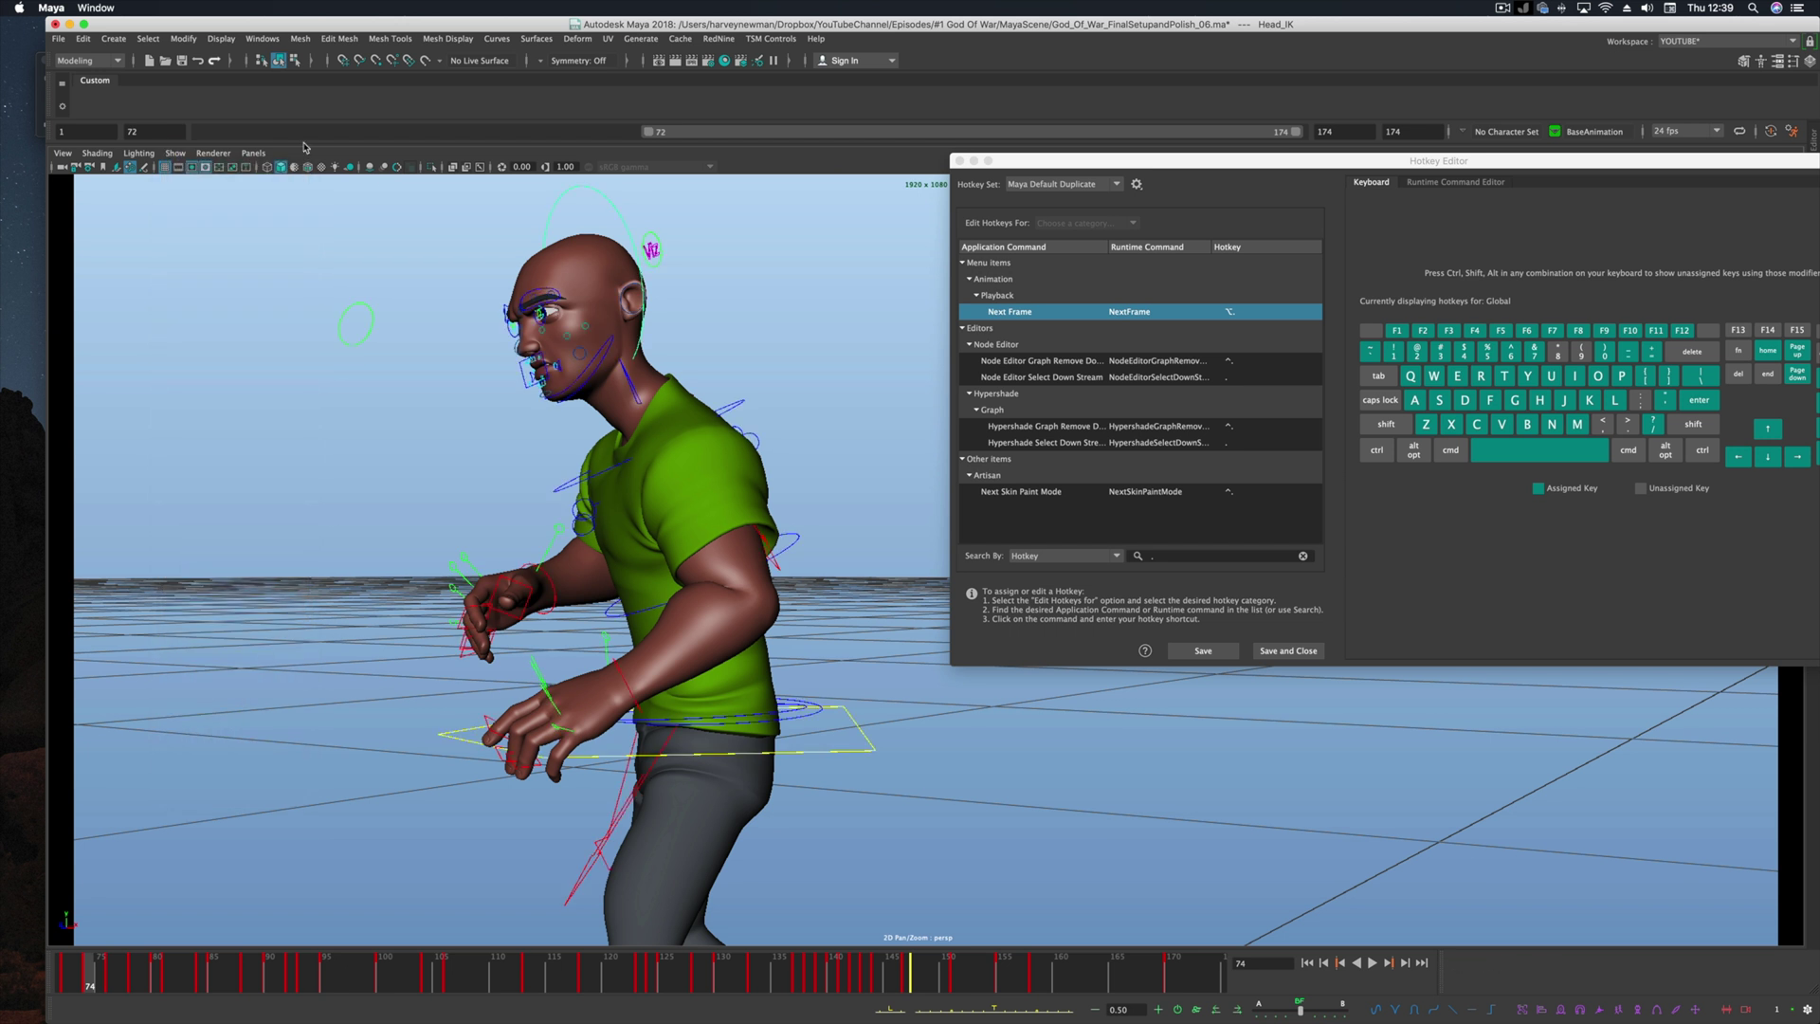
click(180, 154)
click(185, 242)
click(176, 153)
click(175, 244)
click(175, 154)
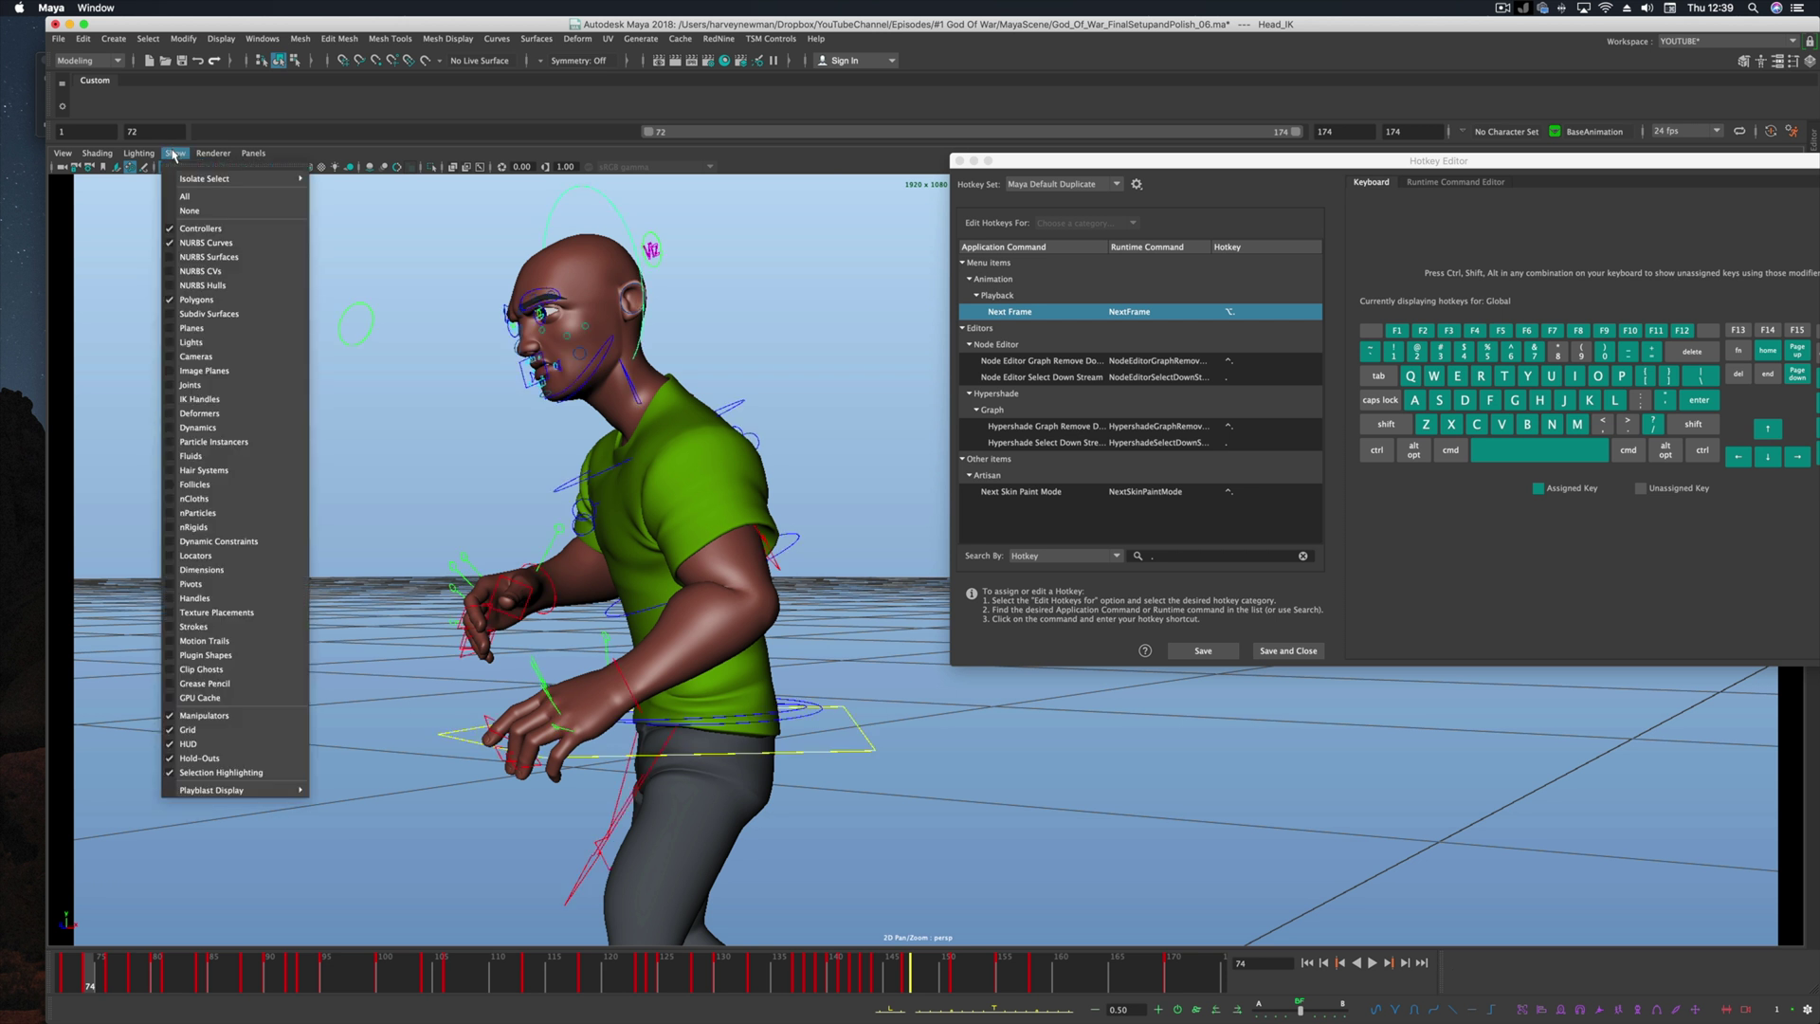
click(171, 243)
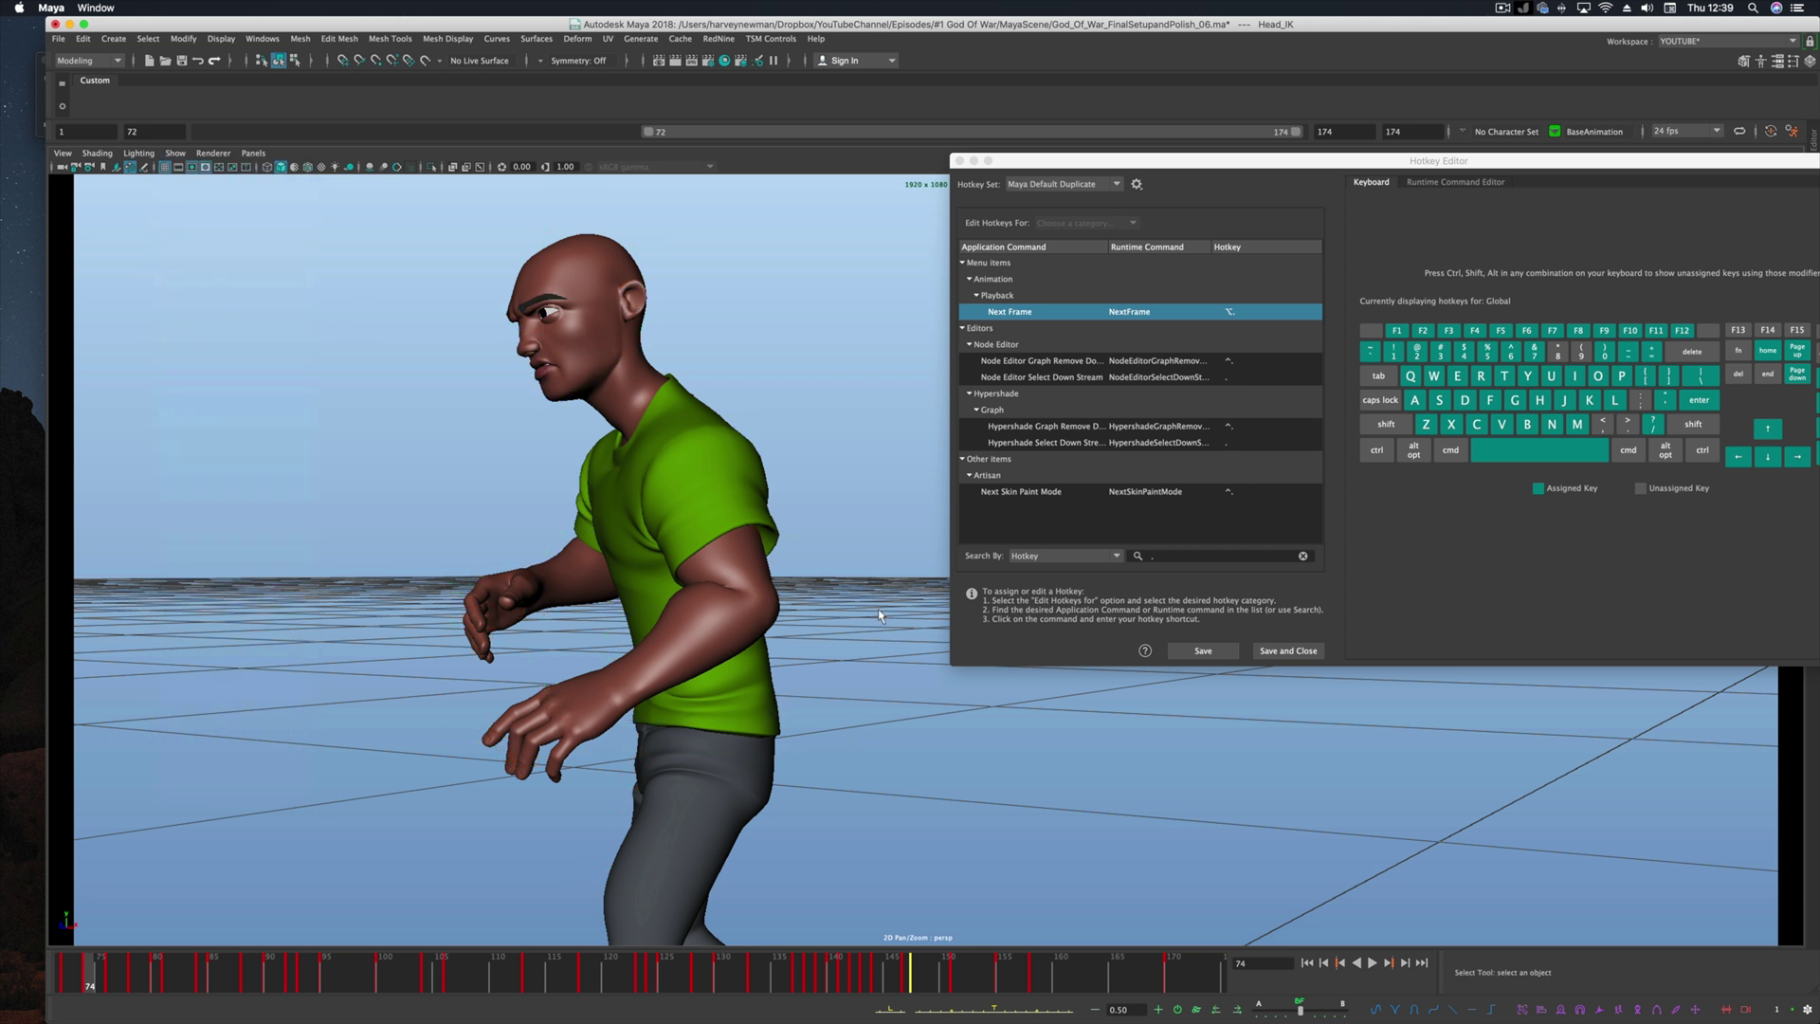
click(1654, 837)
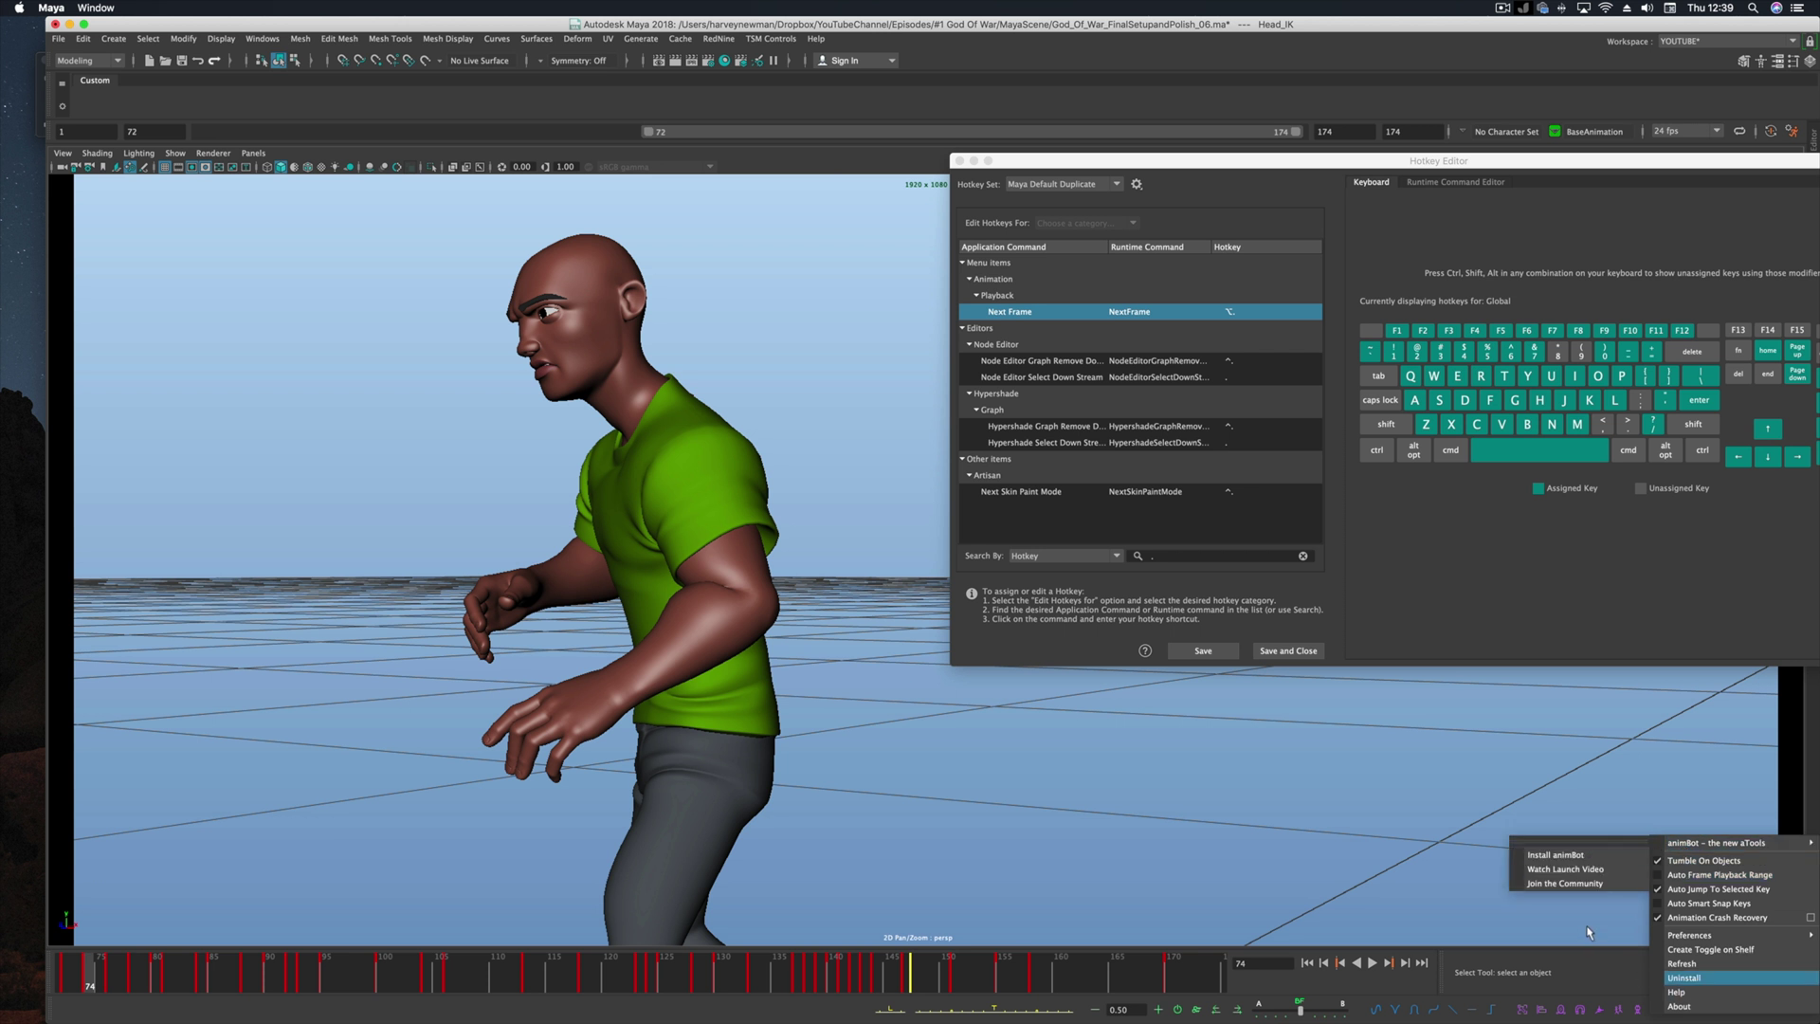
Step: Assign animBot's Toggle Nurb Curves command the S hotkey in Commands and Hotkeys
key(Escape)
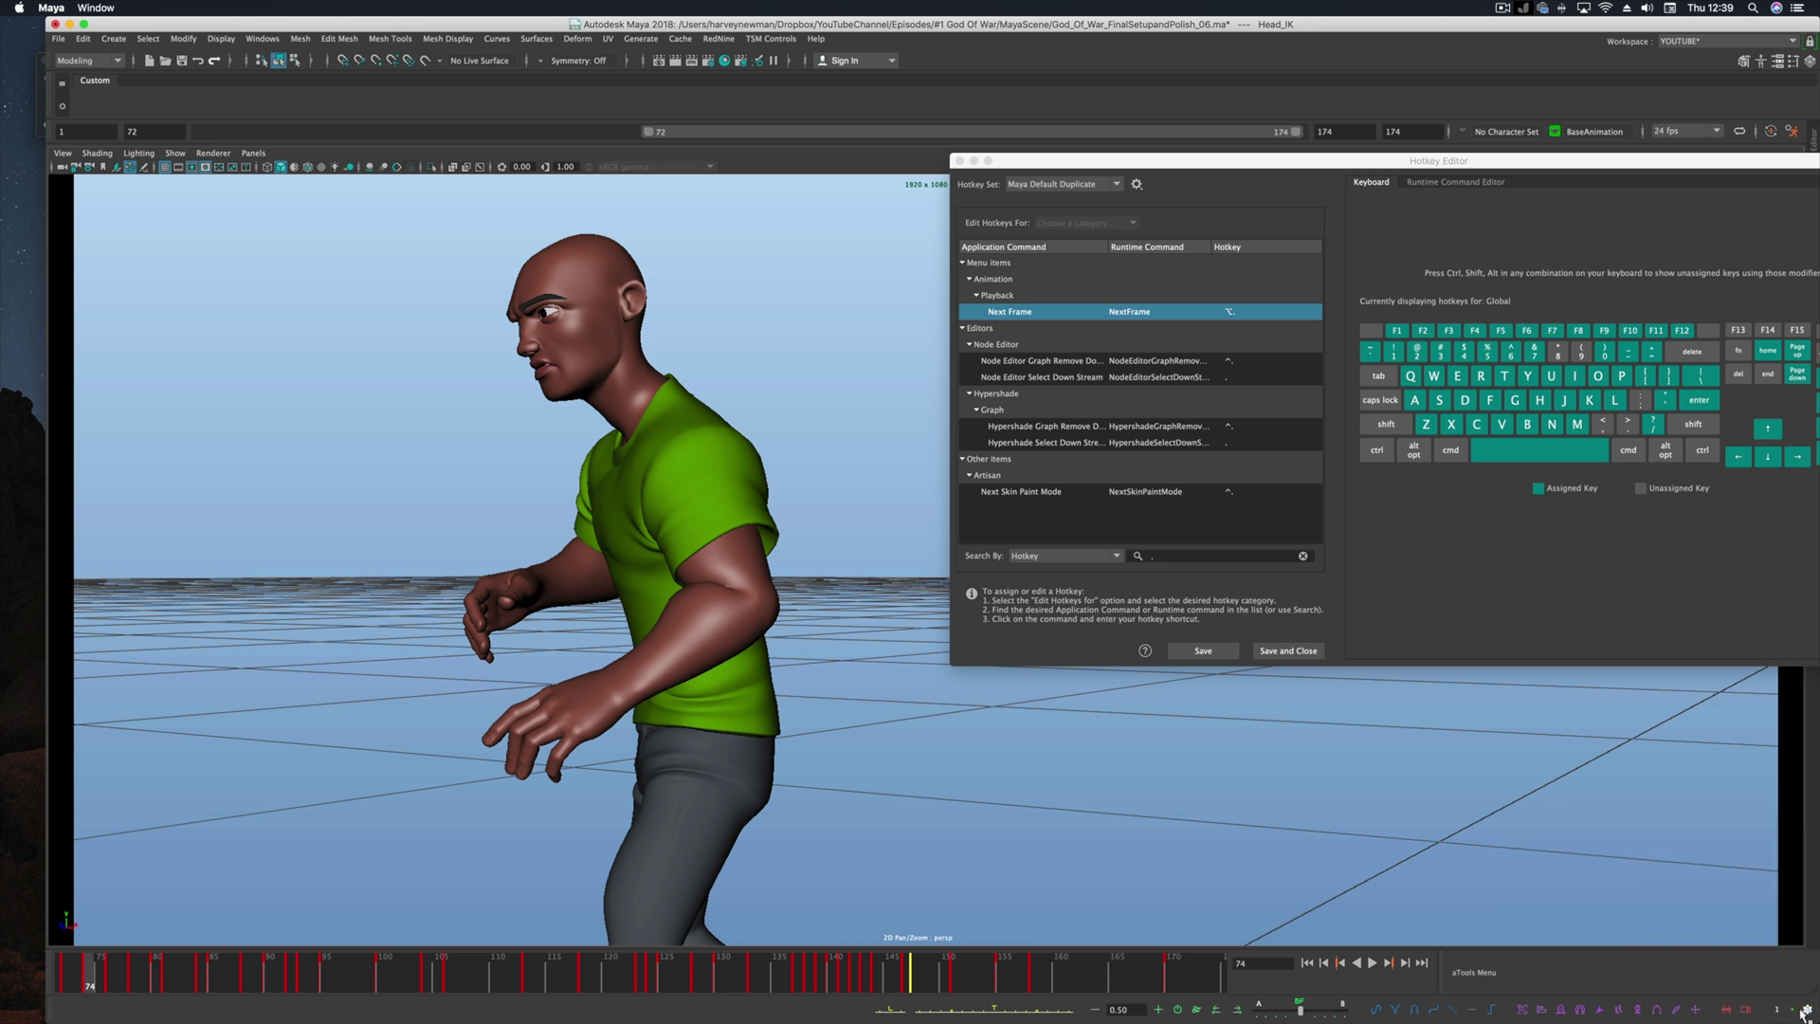
click(1801, 1012)
mouse_move(1788, 936)
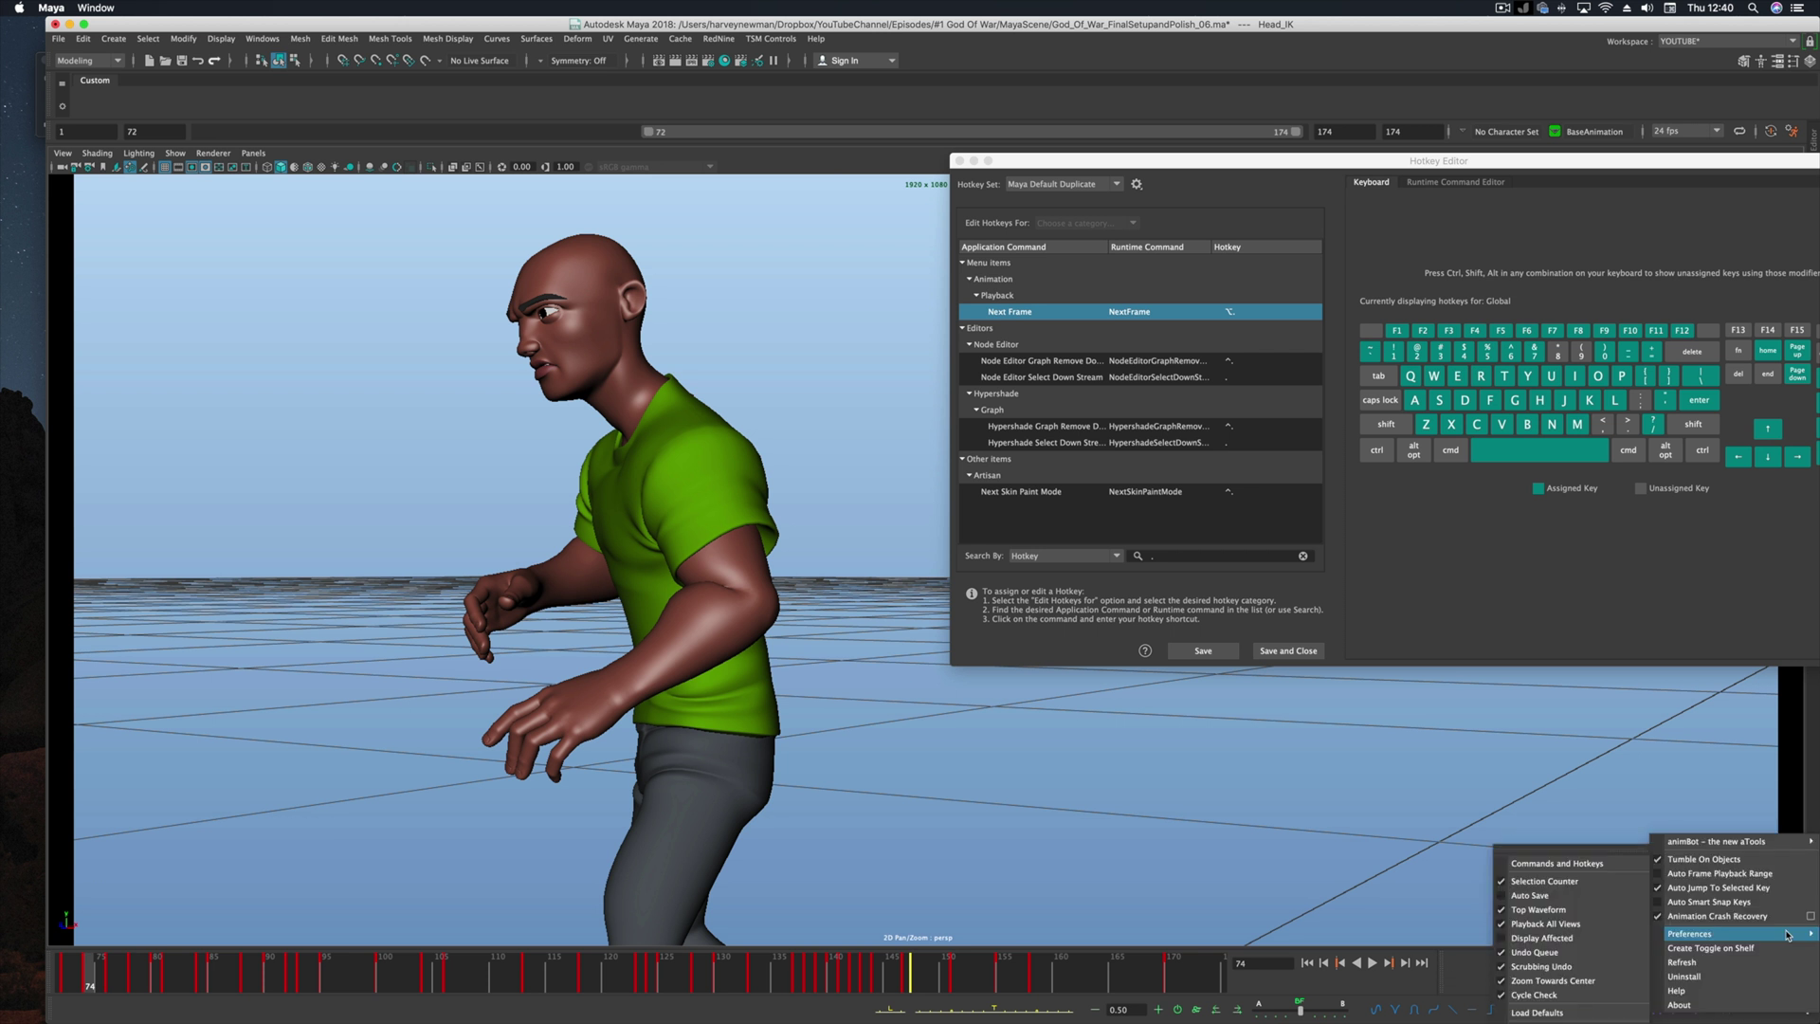
click(1550, 866)
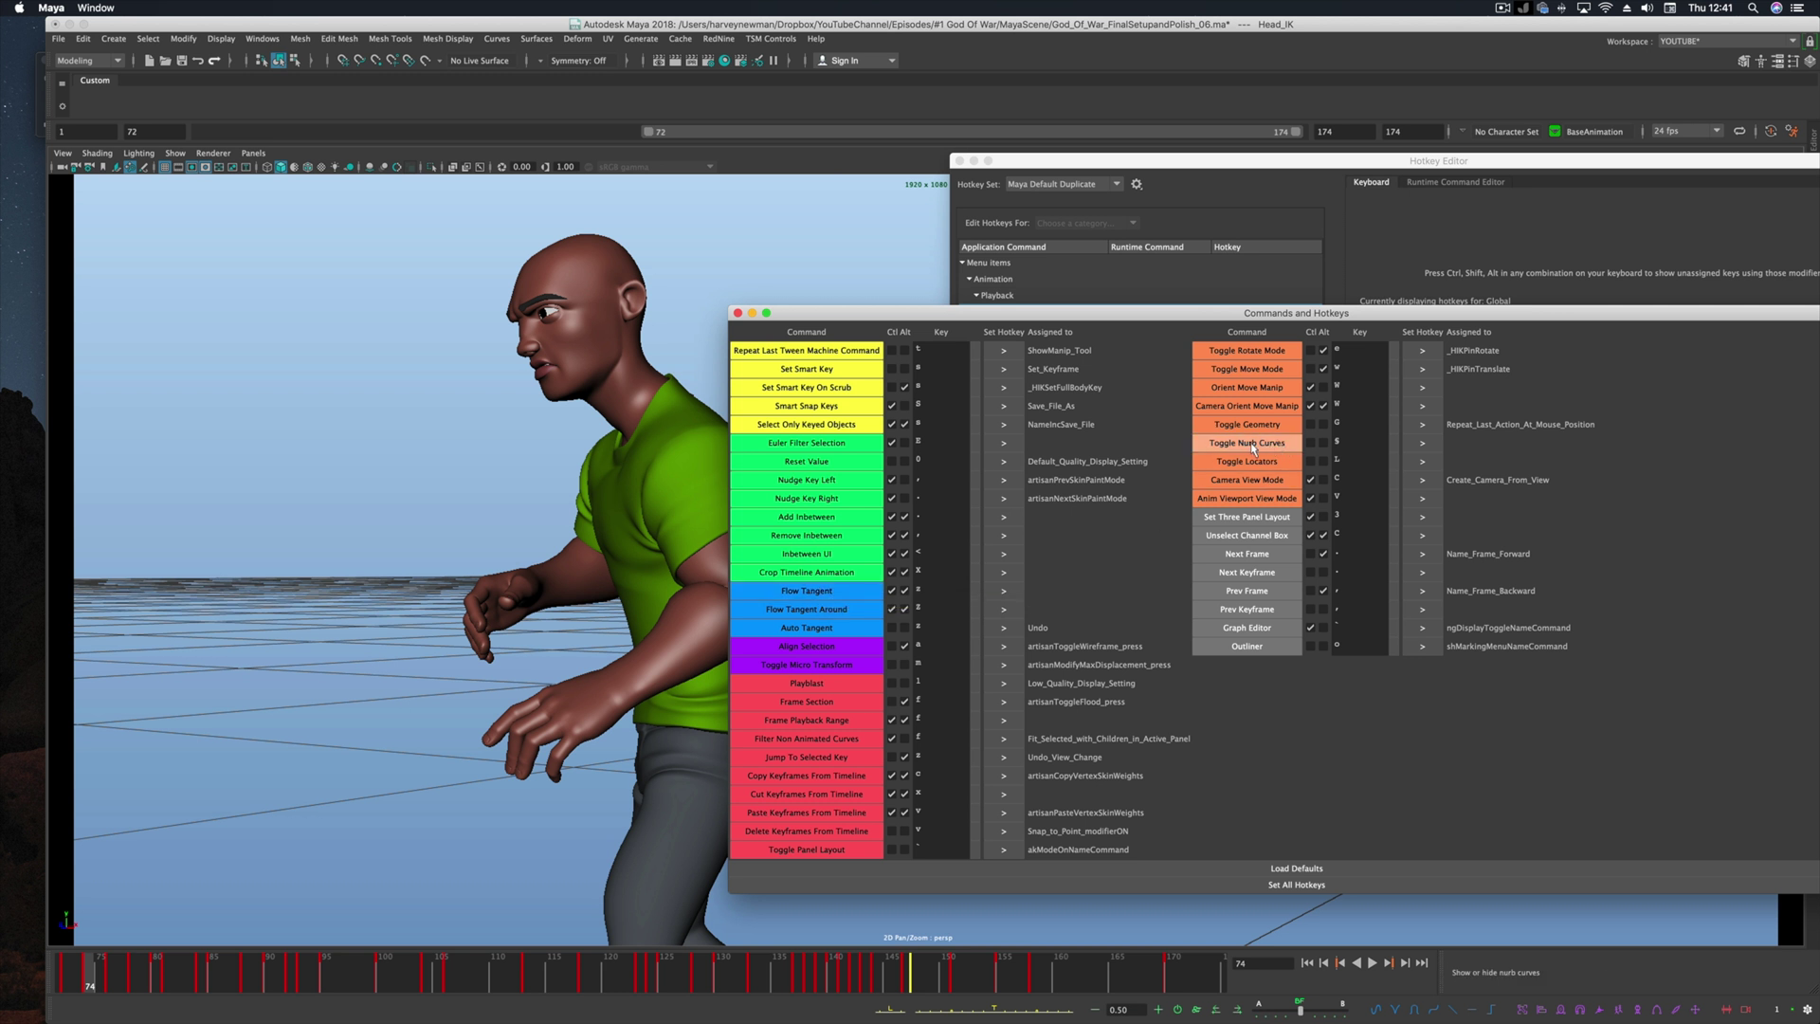
click(1336, 442)
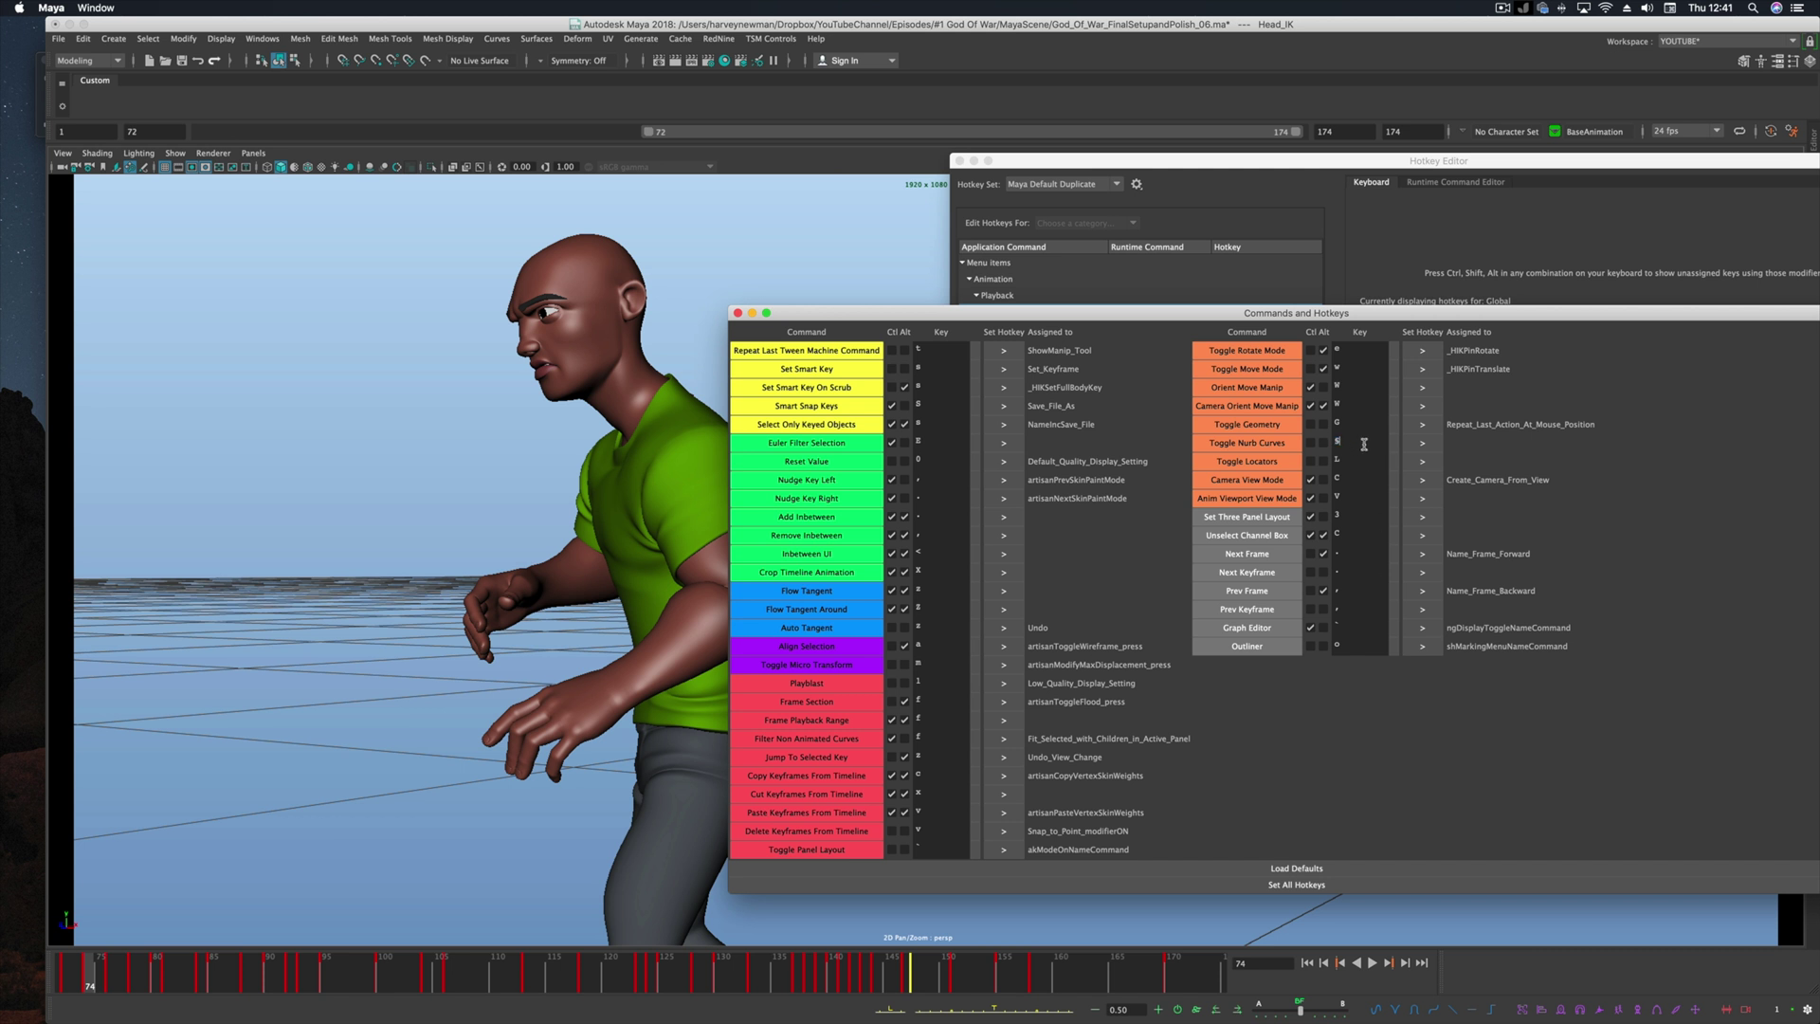
key(Return)
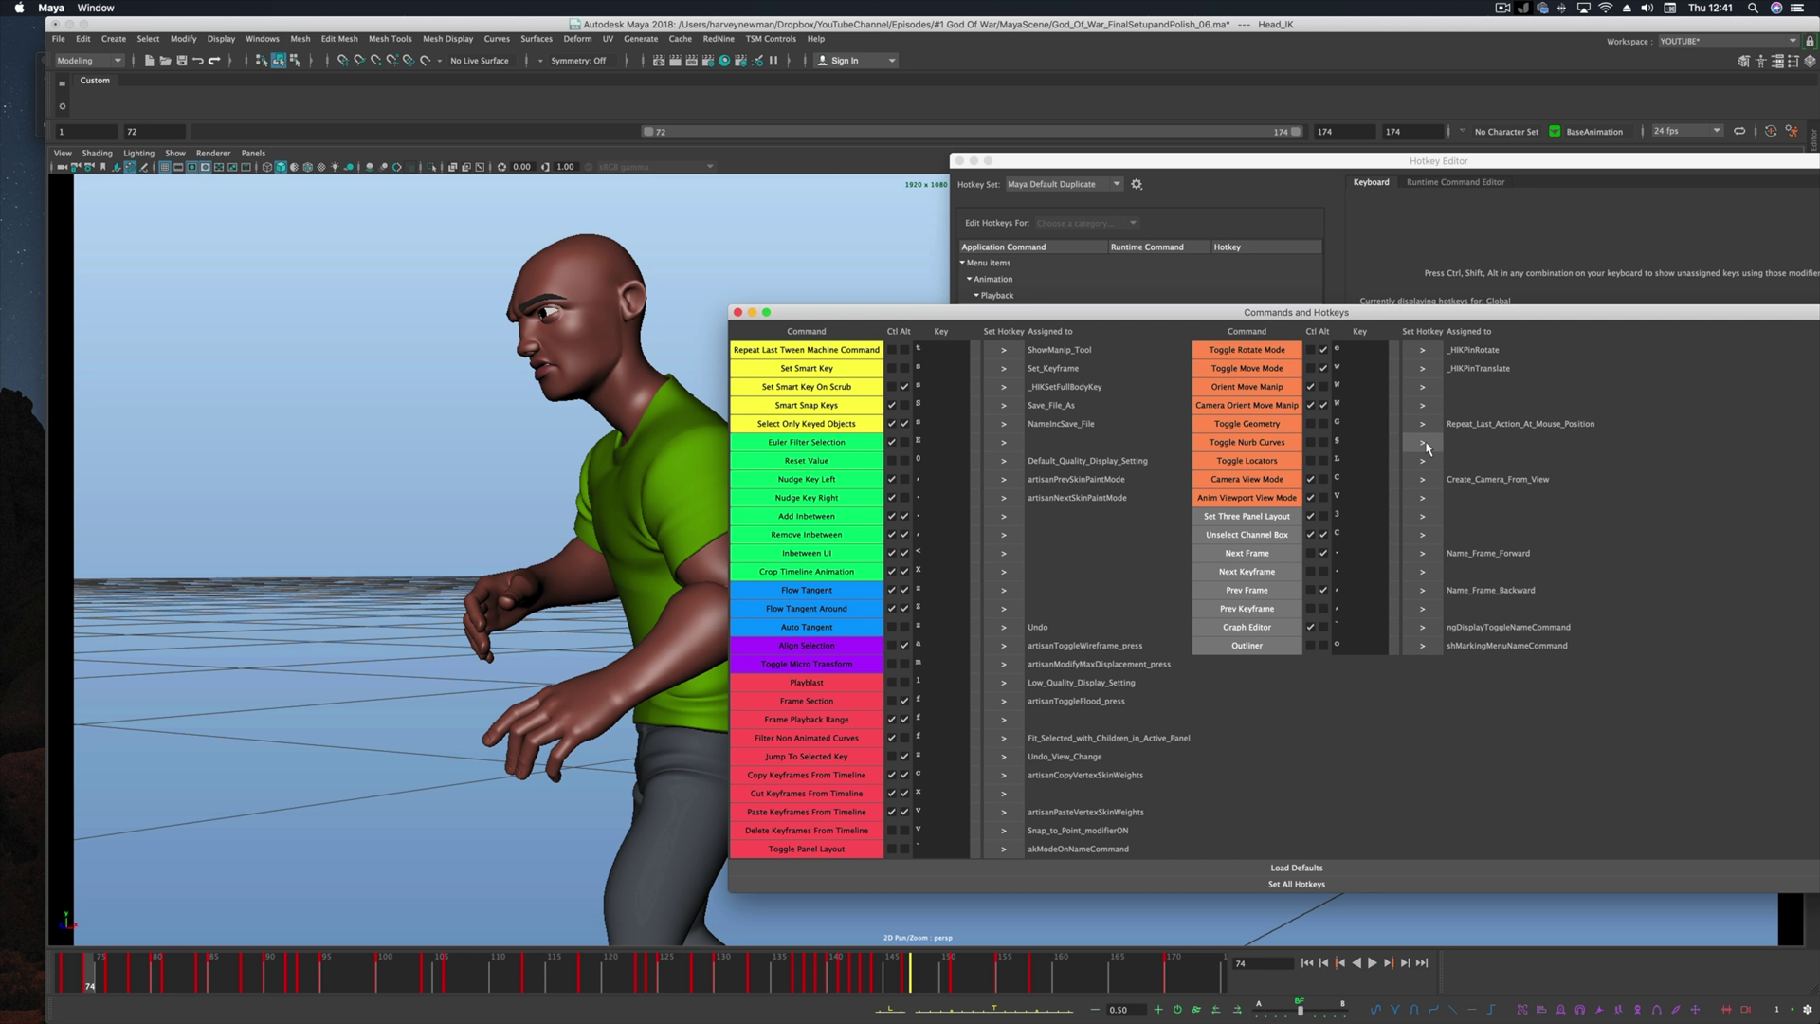
click(1420, 445)
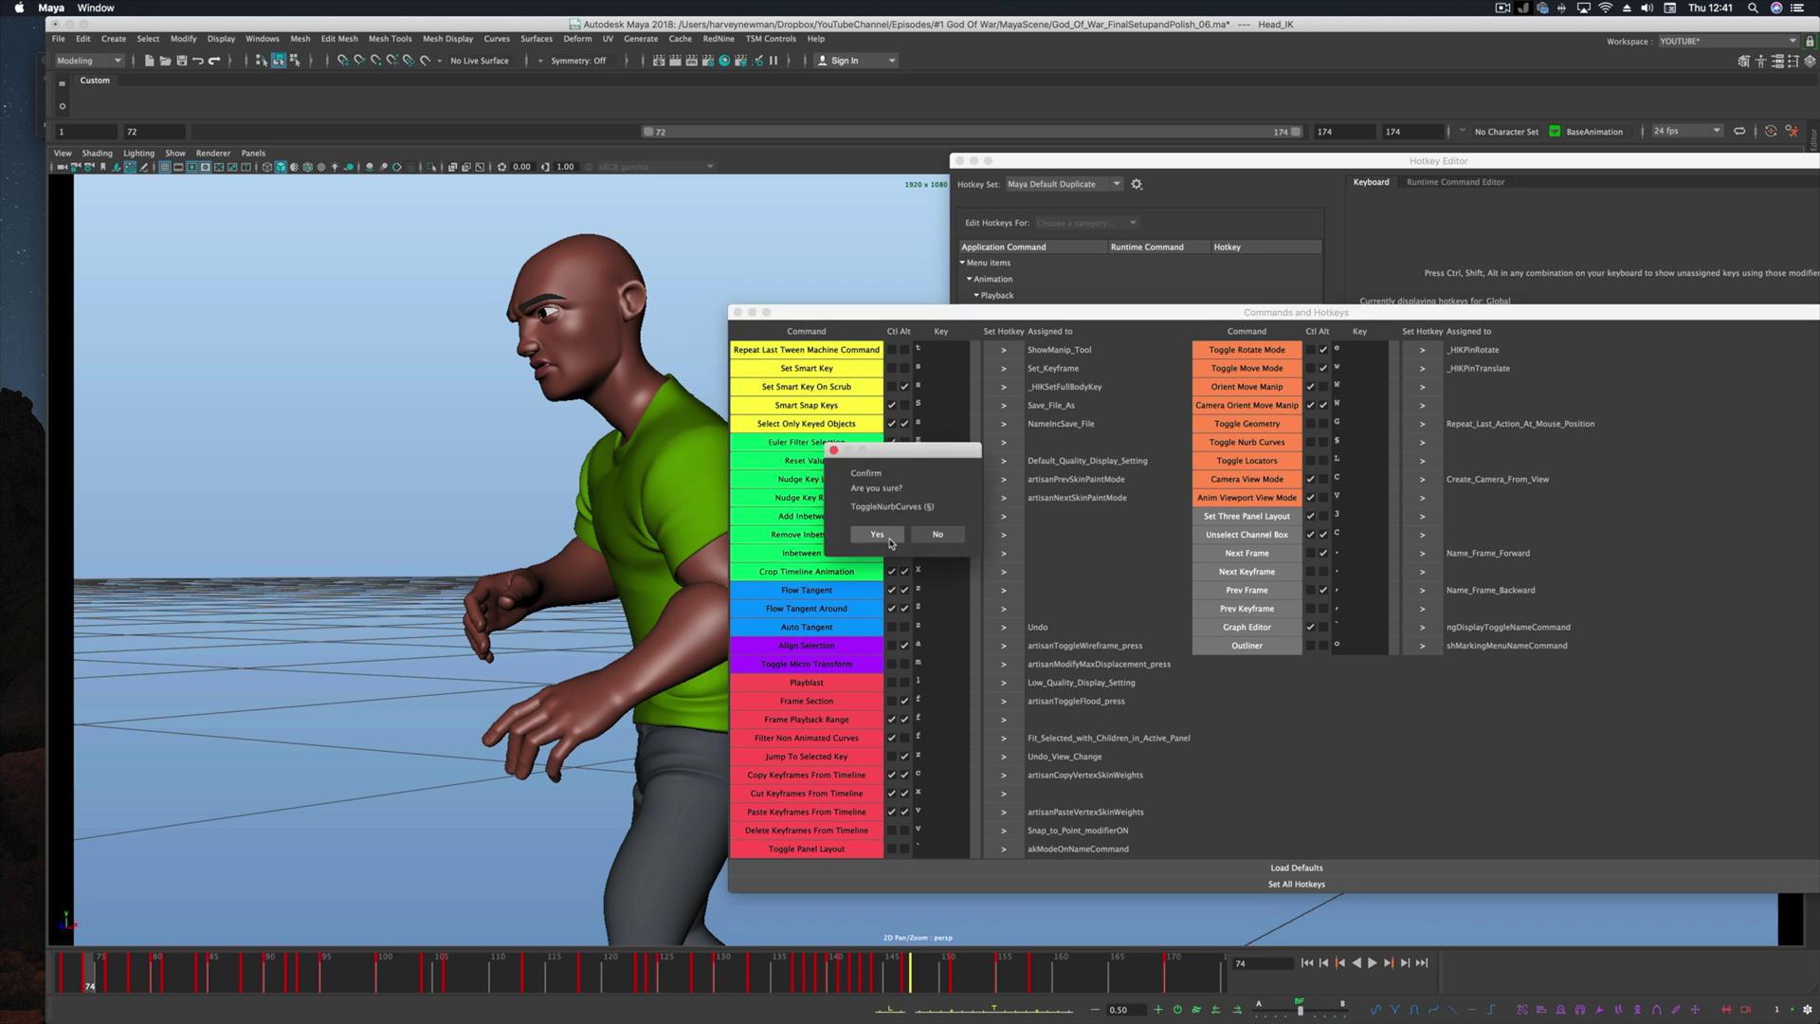
click(876, 535)
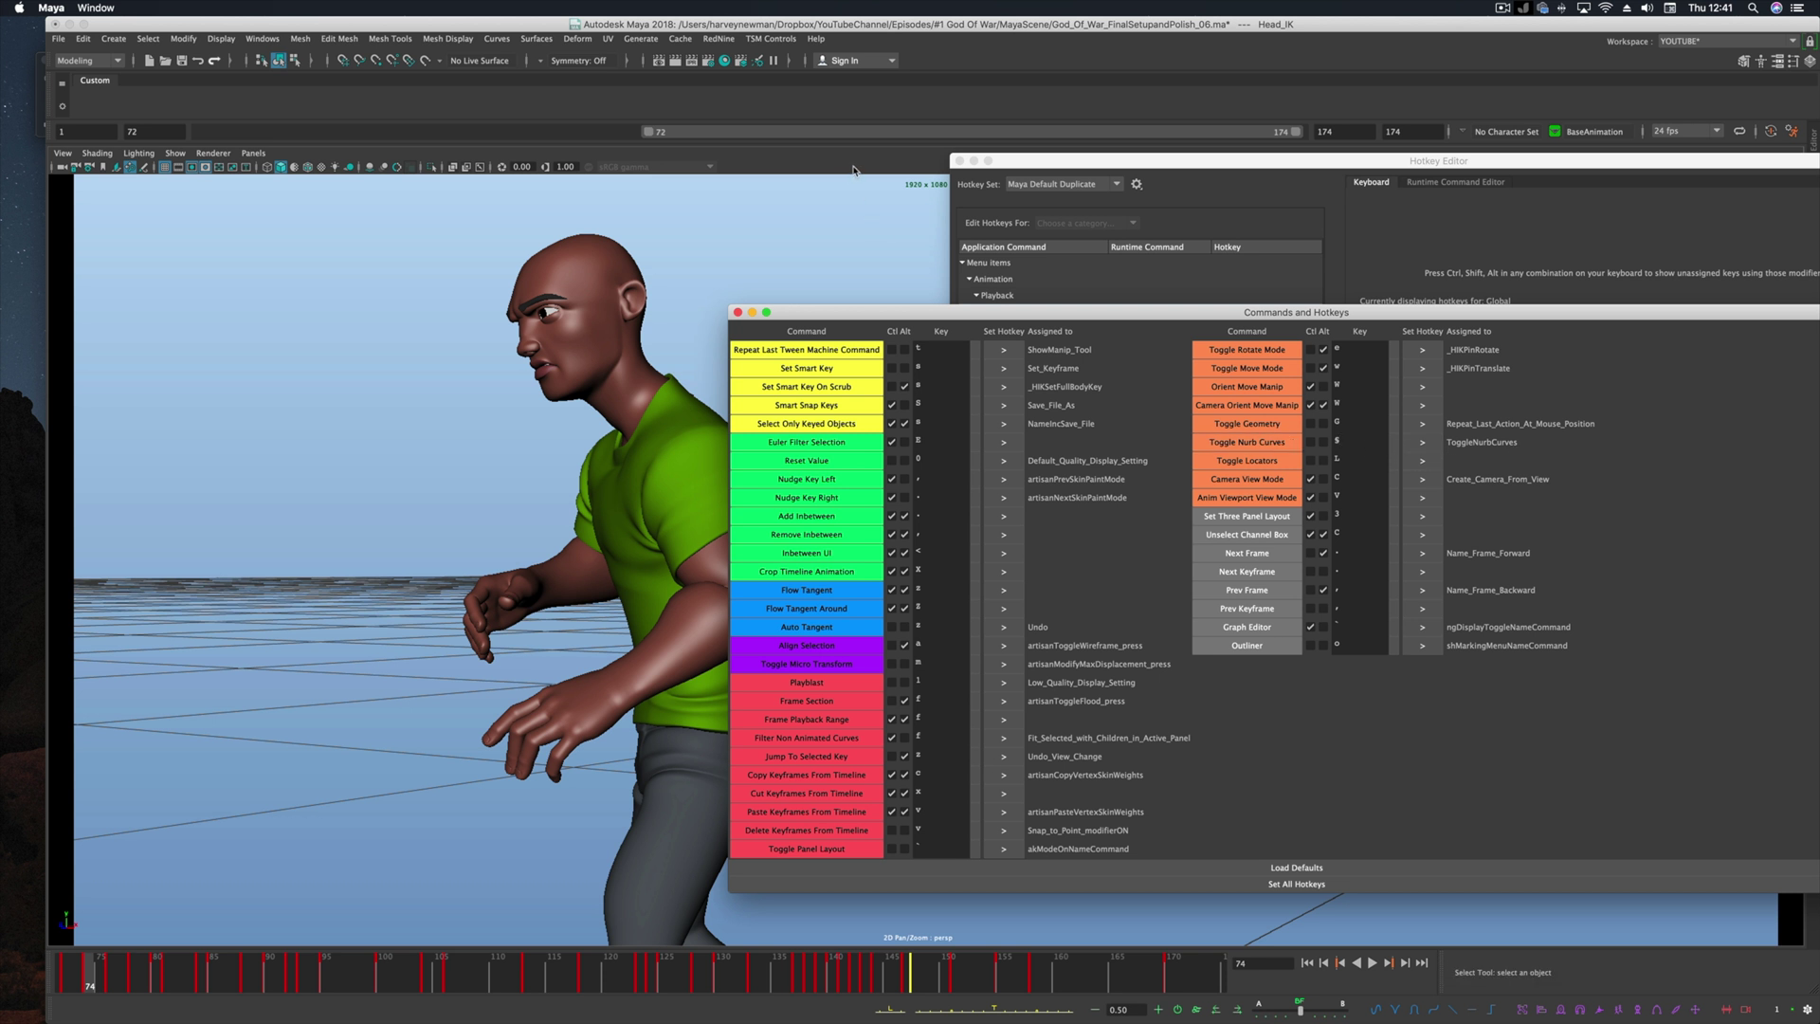
Step: Play to frame 72 and test the new Shift+S hotkey on the rig curves
click(55, 979)
key(alt+v)
click(55, 979)
key(shift+s)
key(shift+s)
key(shift+s)
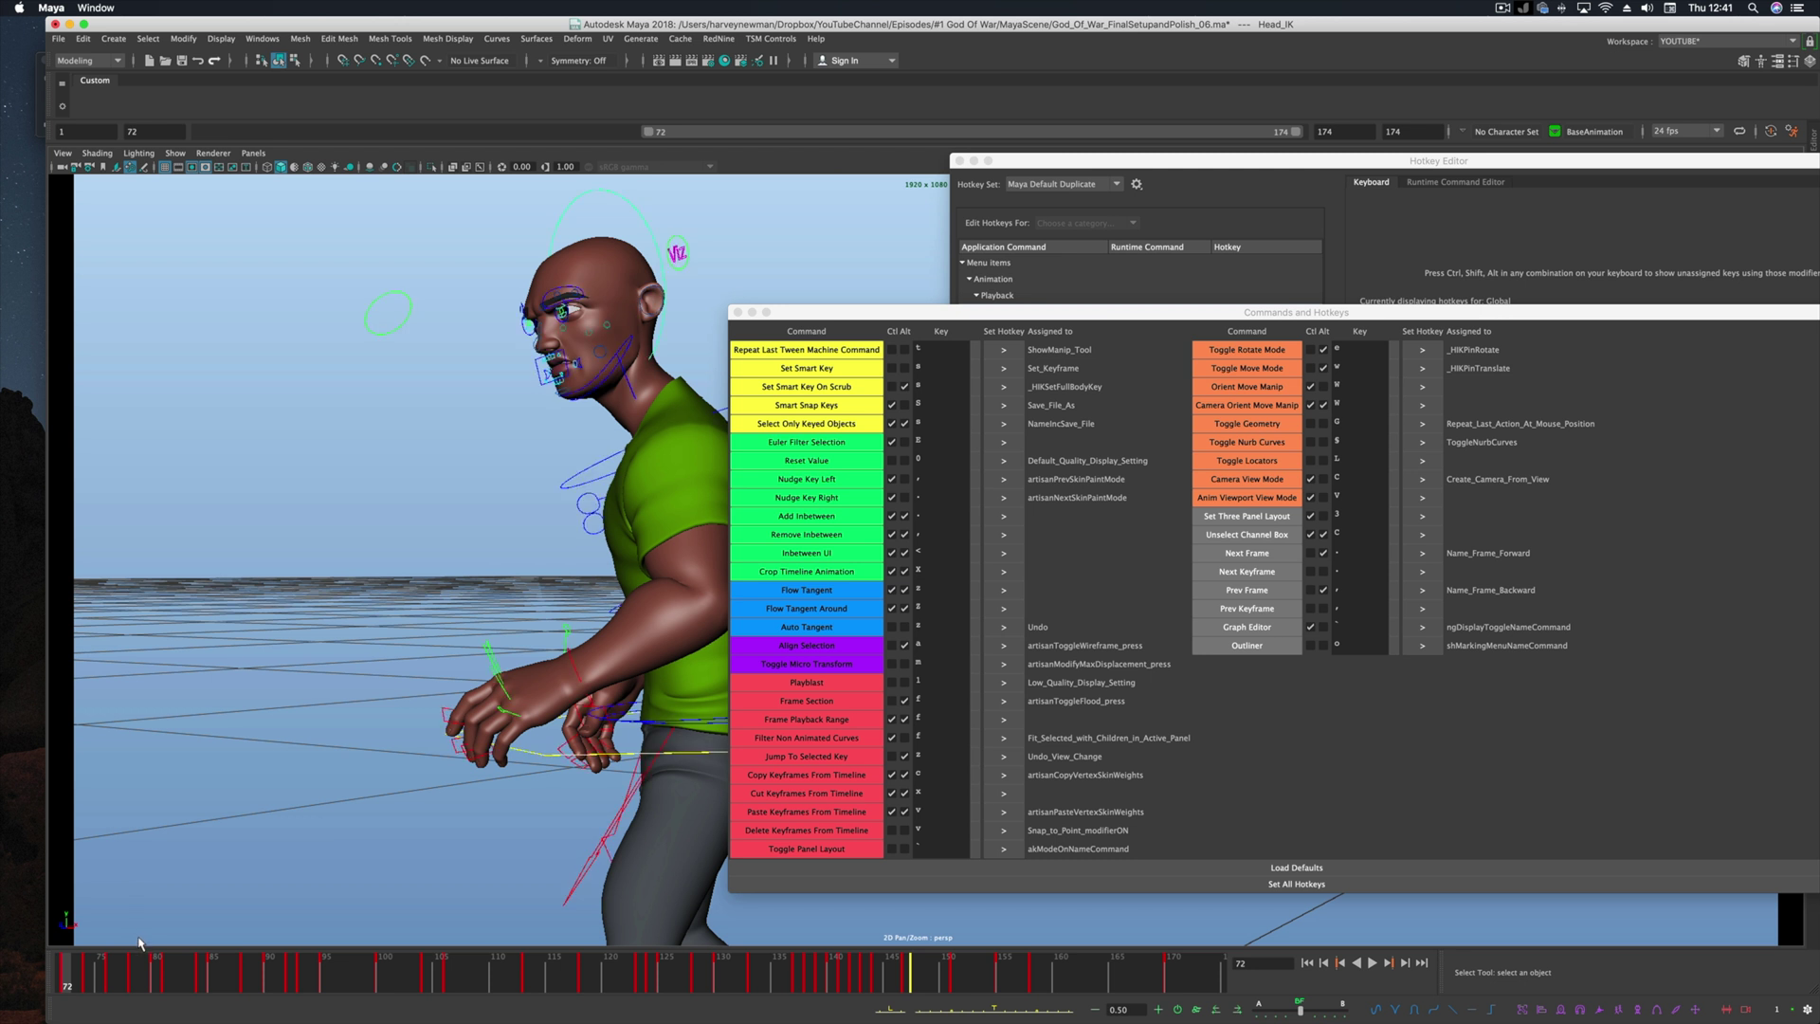
click(1203, 289)
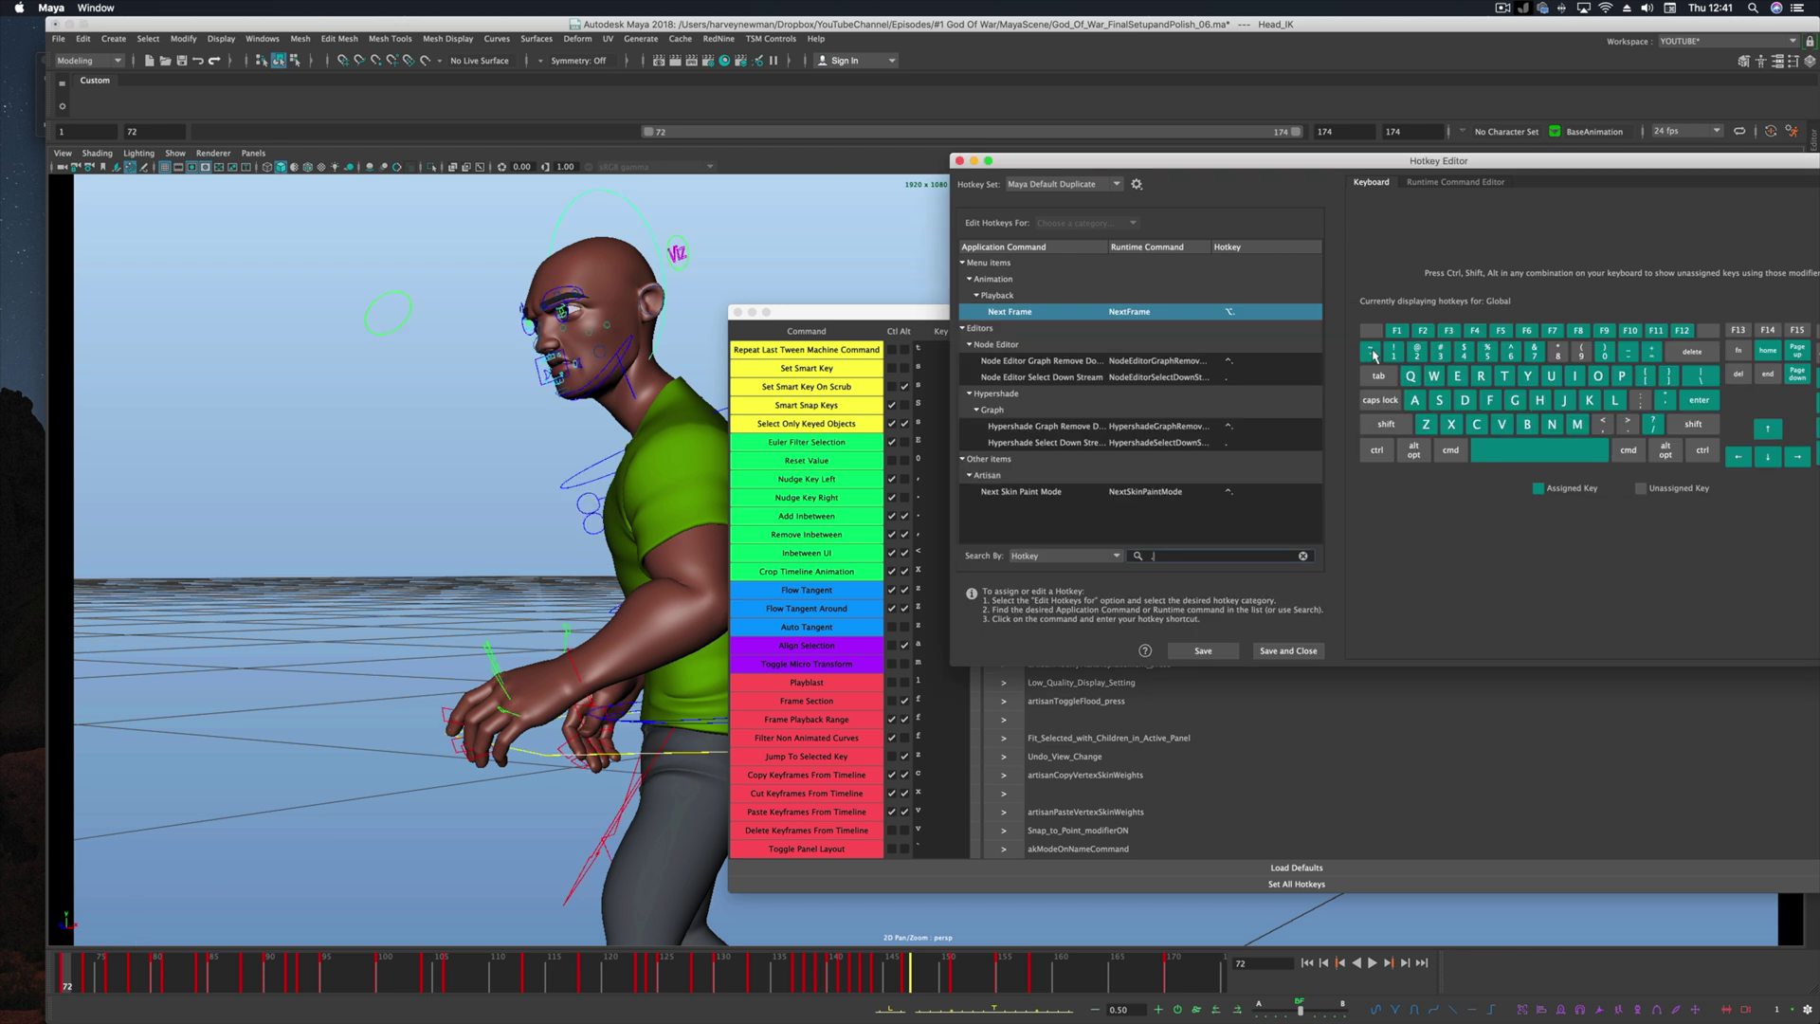
Step: Toggle the rig curves off and on with Shift+S, then choose Playblast from the timeline menu
click(664, 266)
key(shift+s)
key(shift+s)
key(shift+s)
key(shift+s)
key(shift+s)
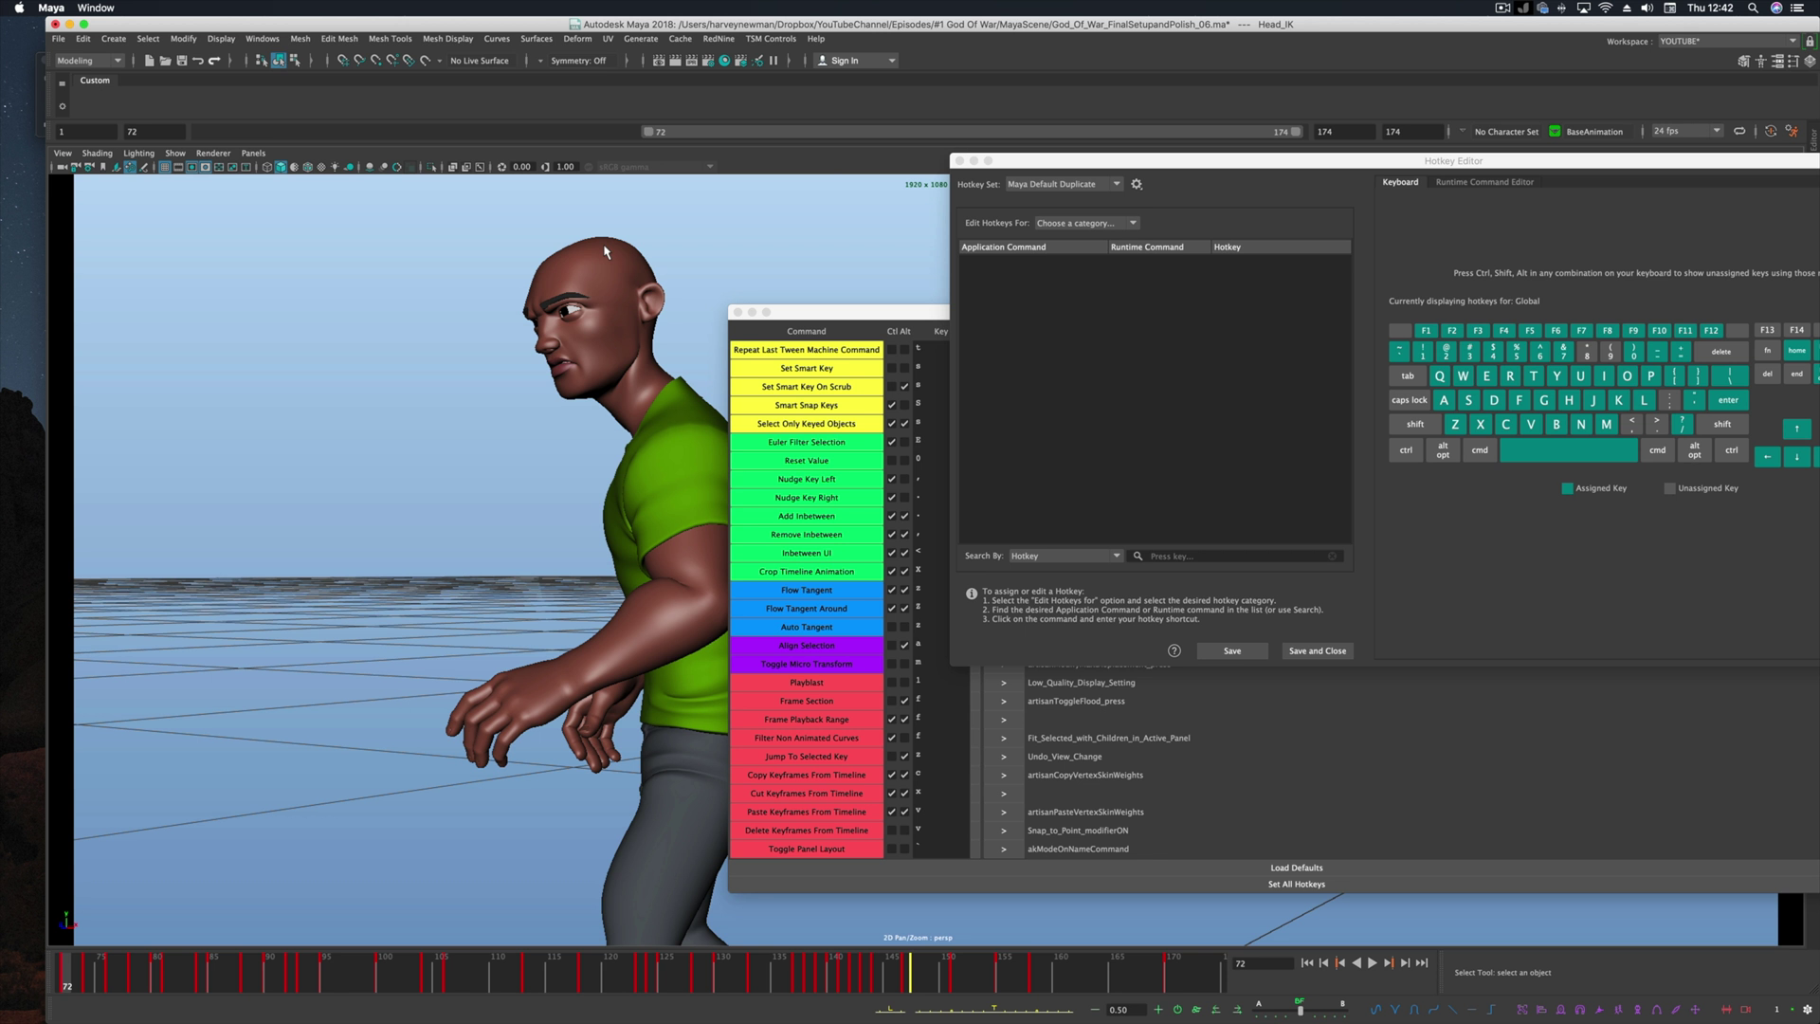
key(shift+s)
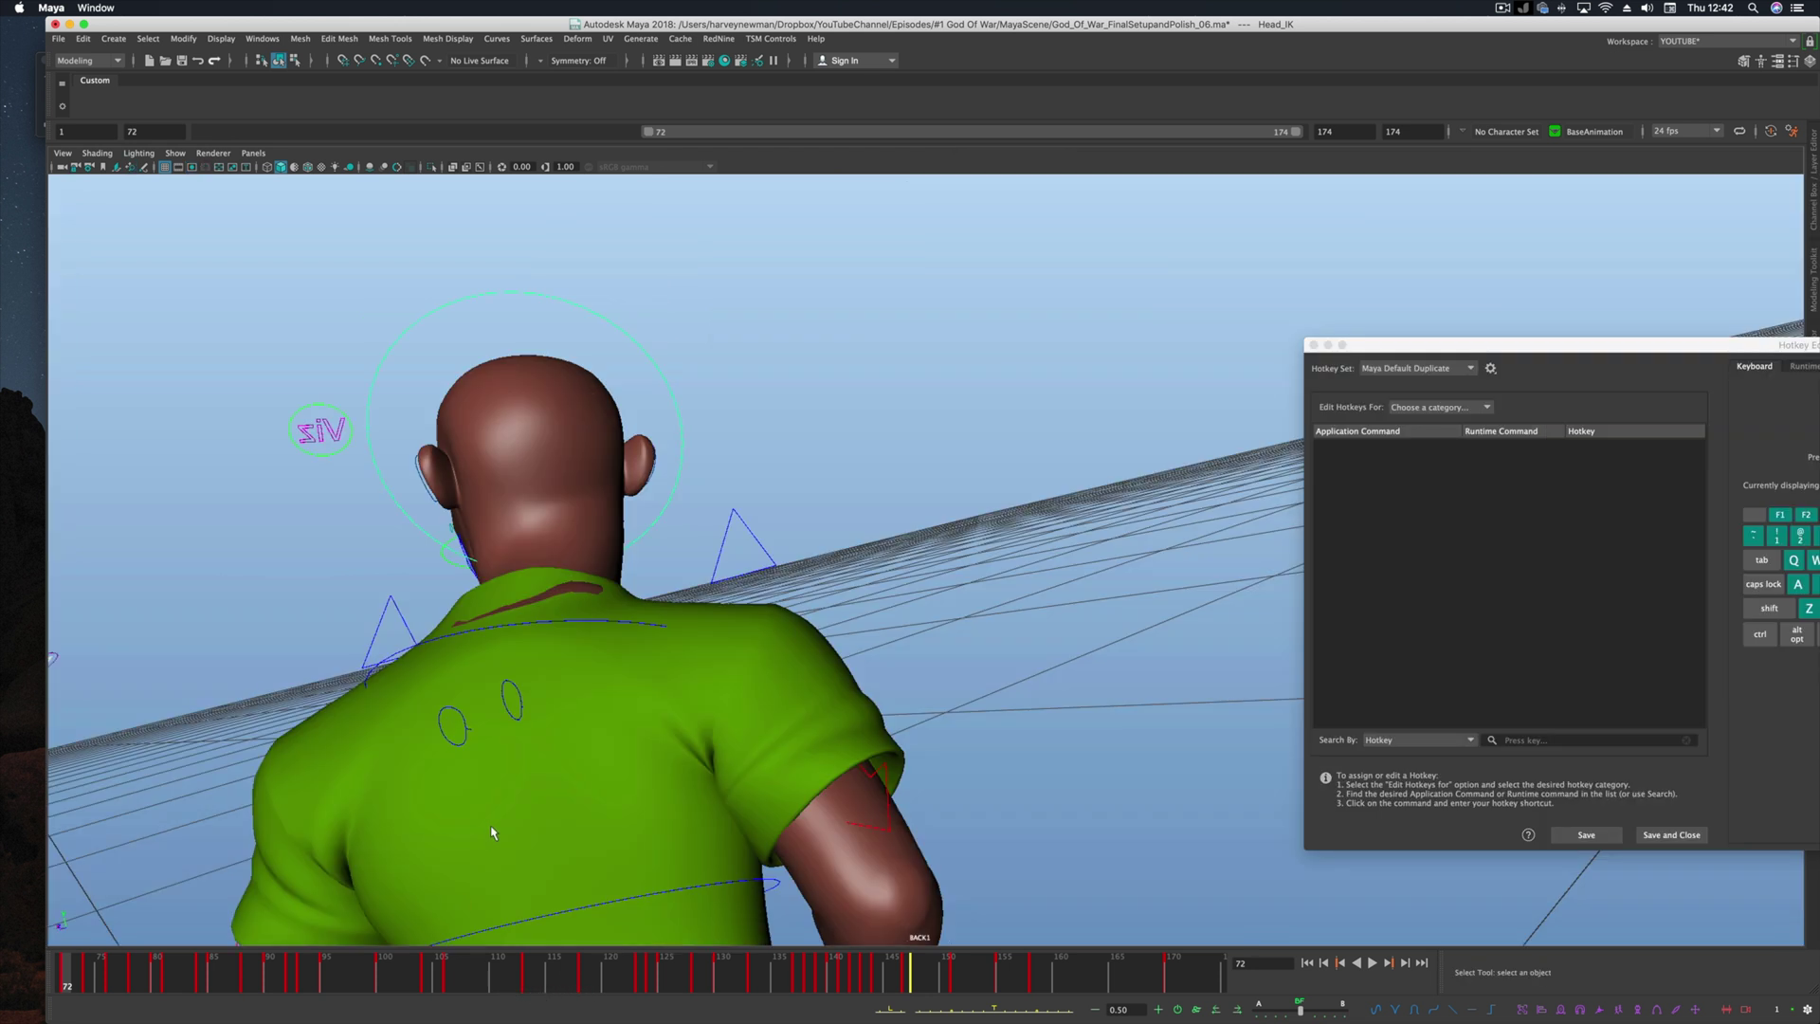
right_click(517, 974)
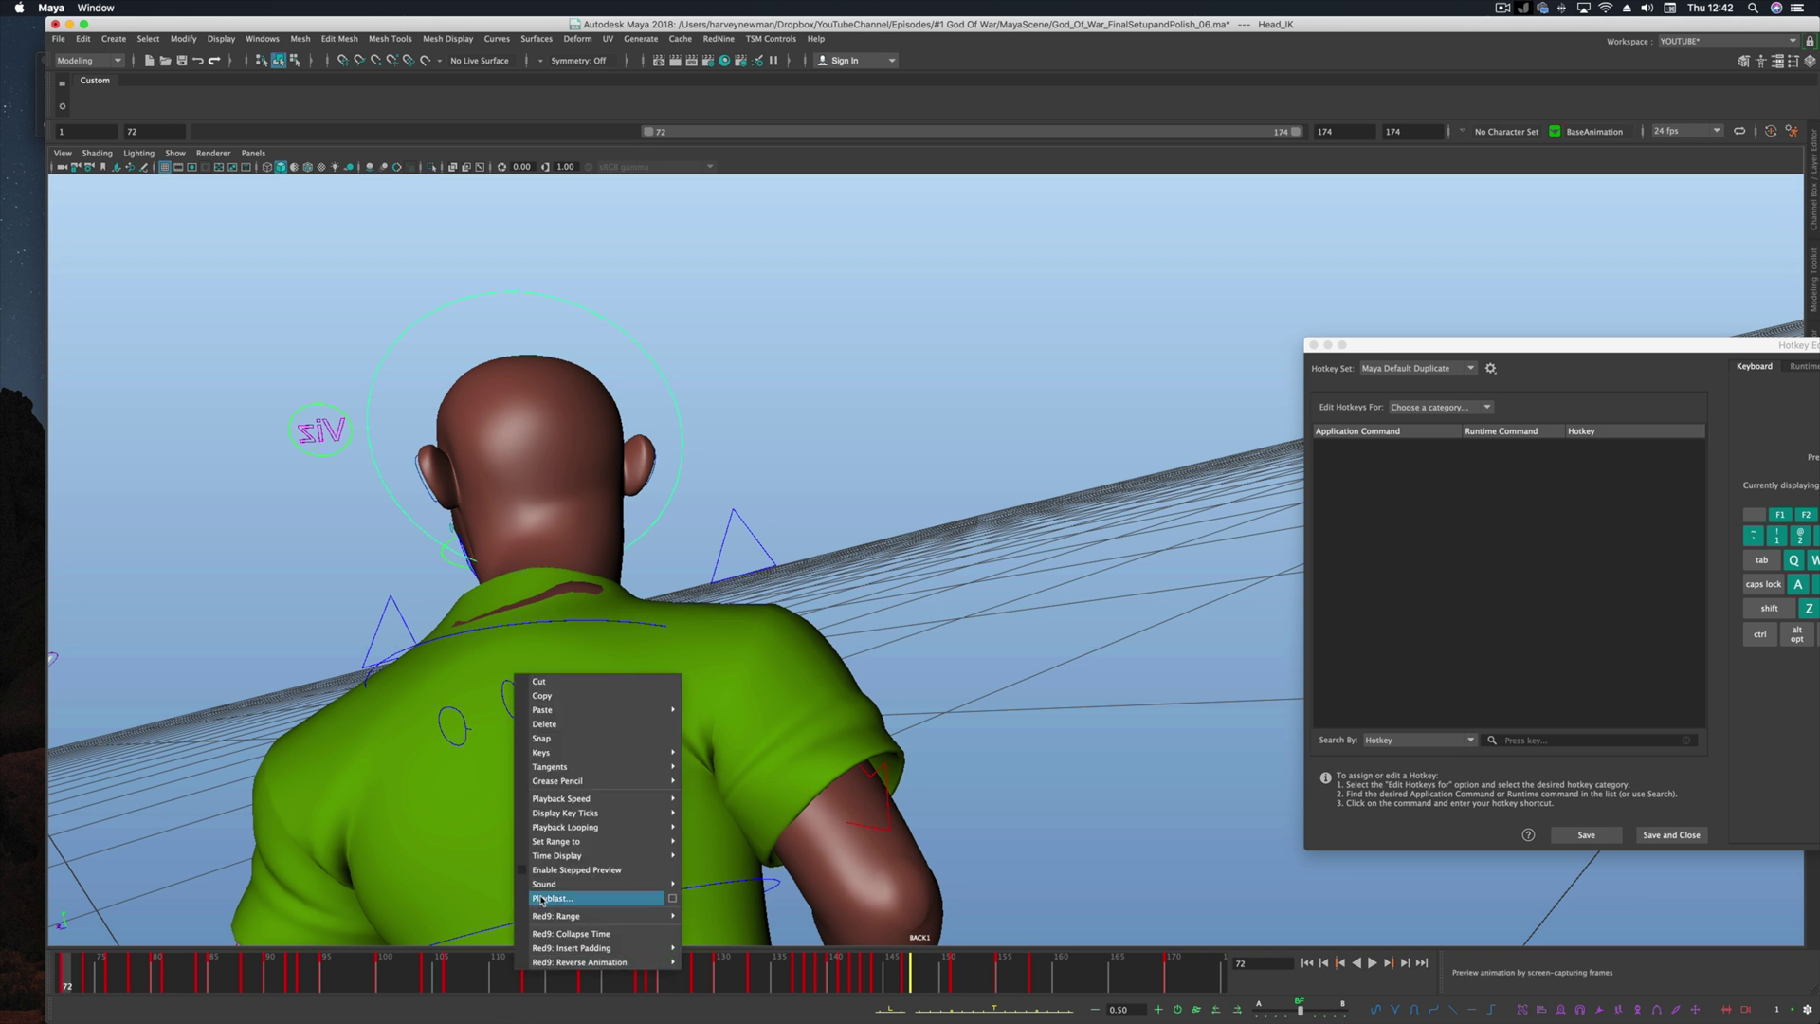
click(363, 995)
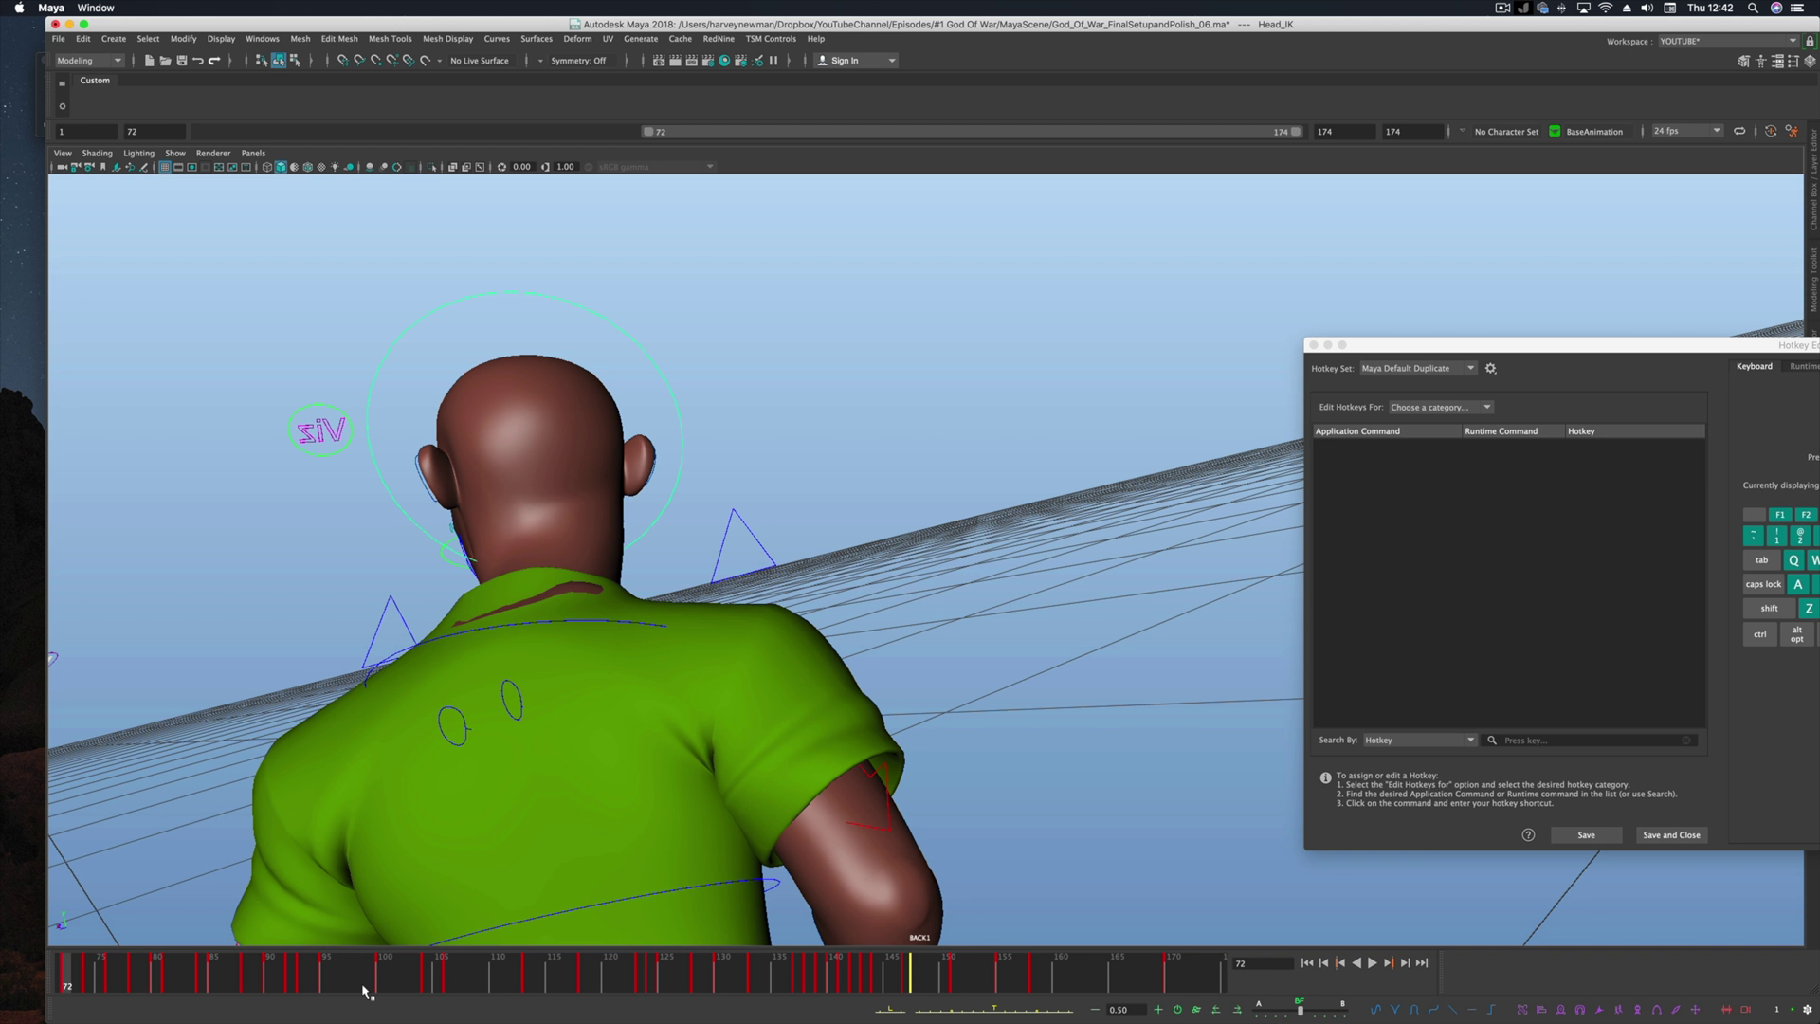
Step: Give animBot's Playblast command its hotkey, scrub to frame 72, and start a playblast with I
click(1807, 1009)
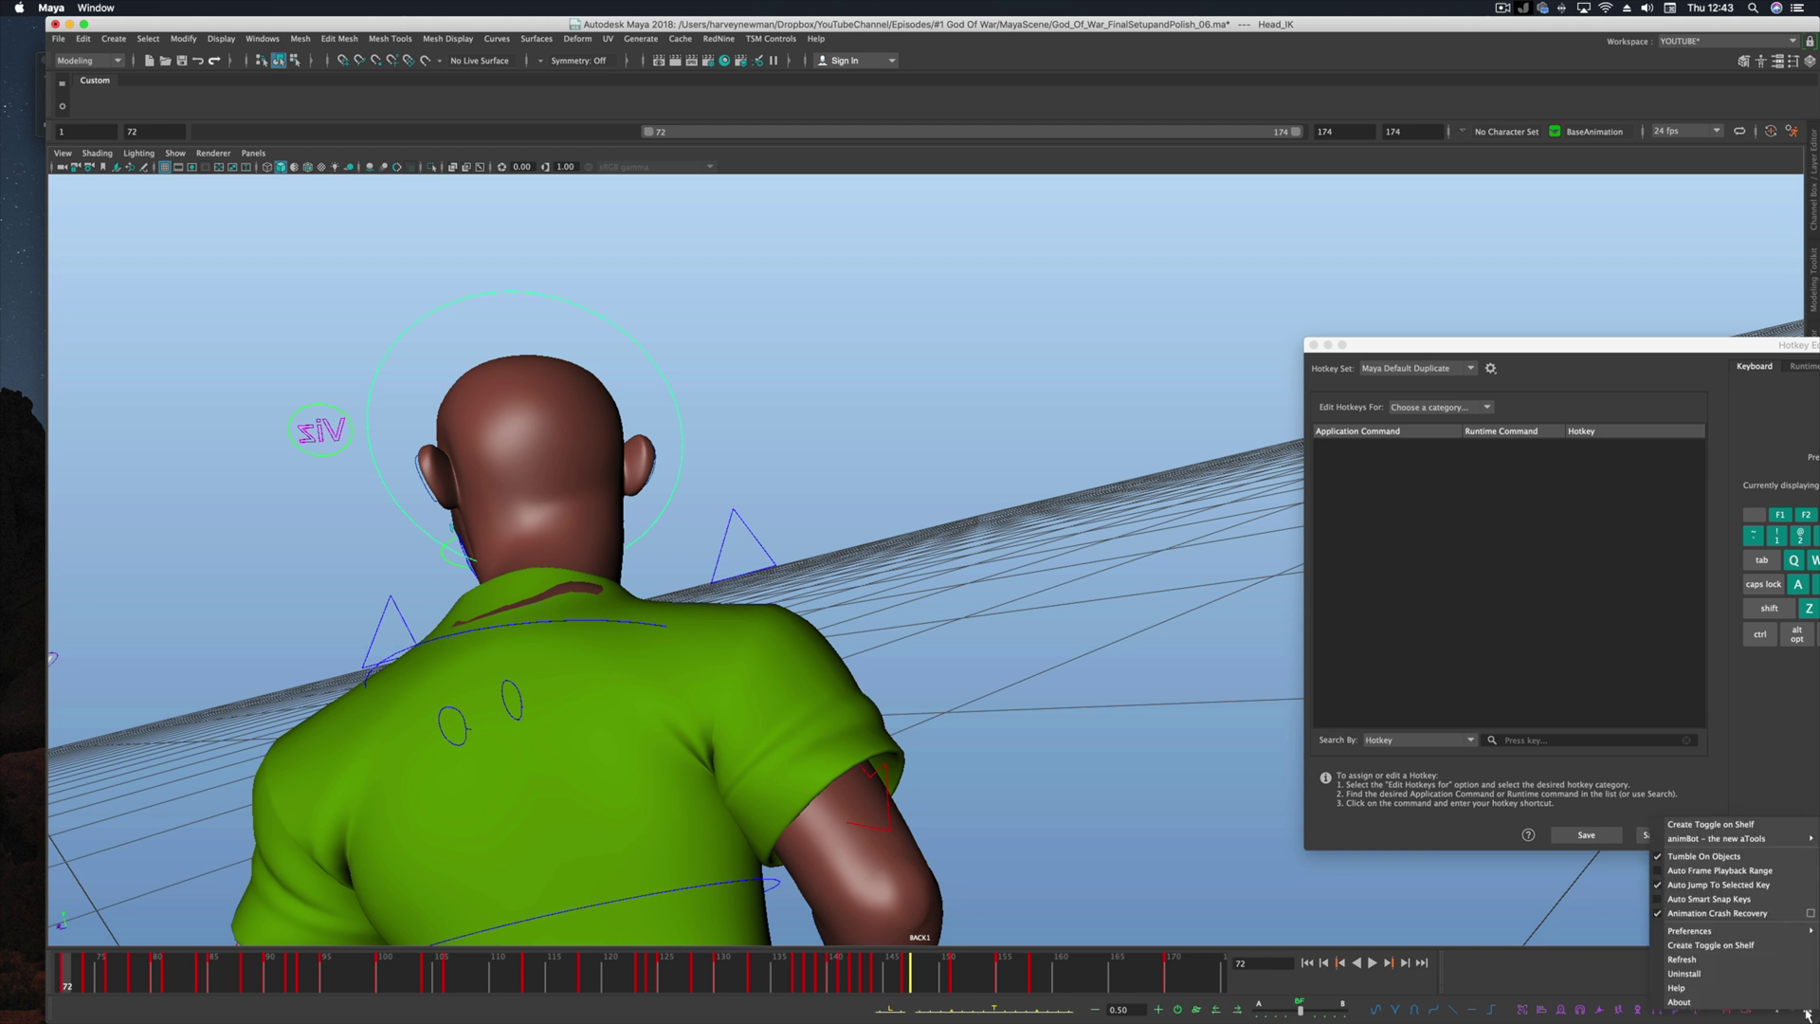
mouse_move(1716, 931)
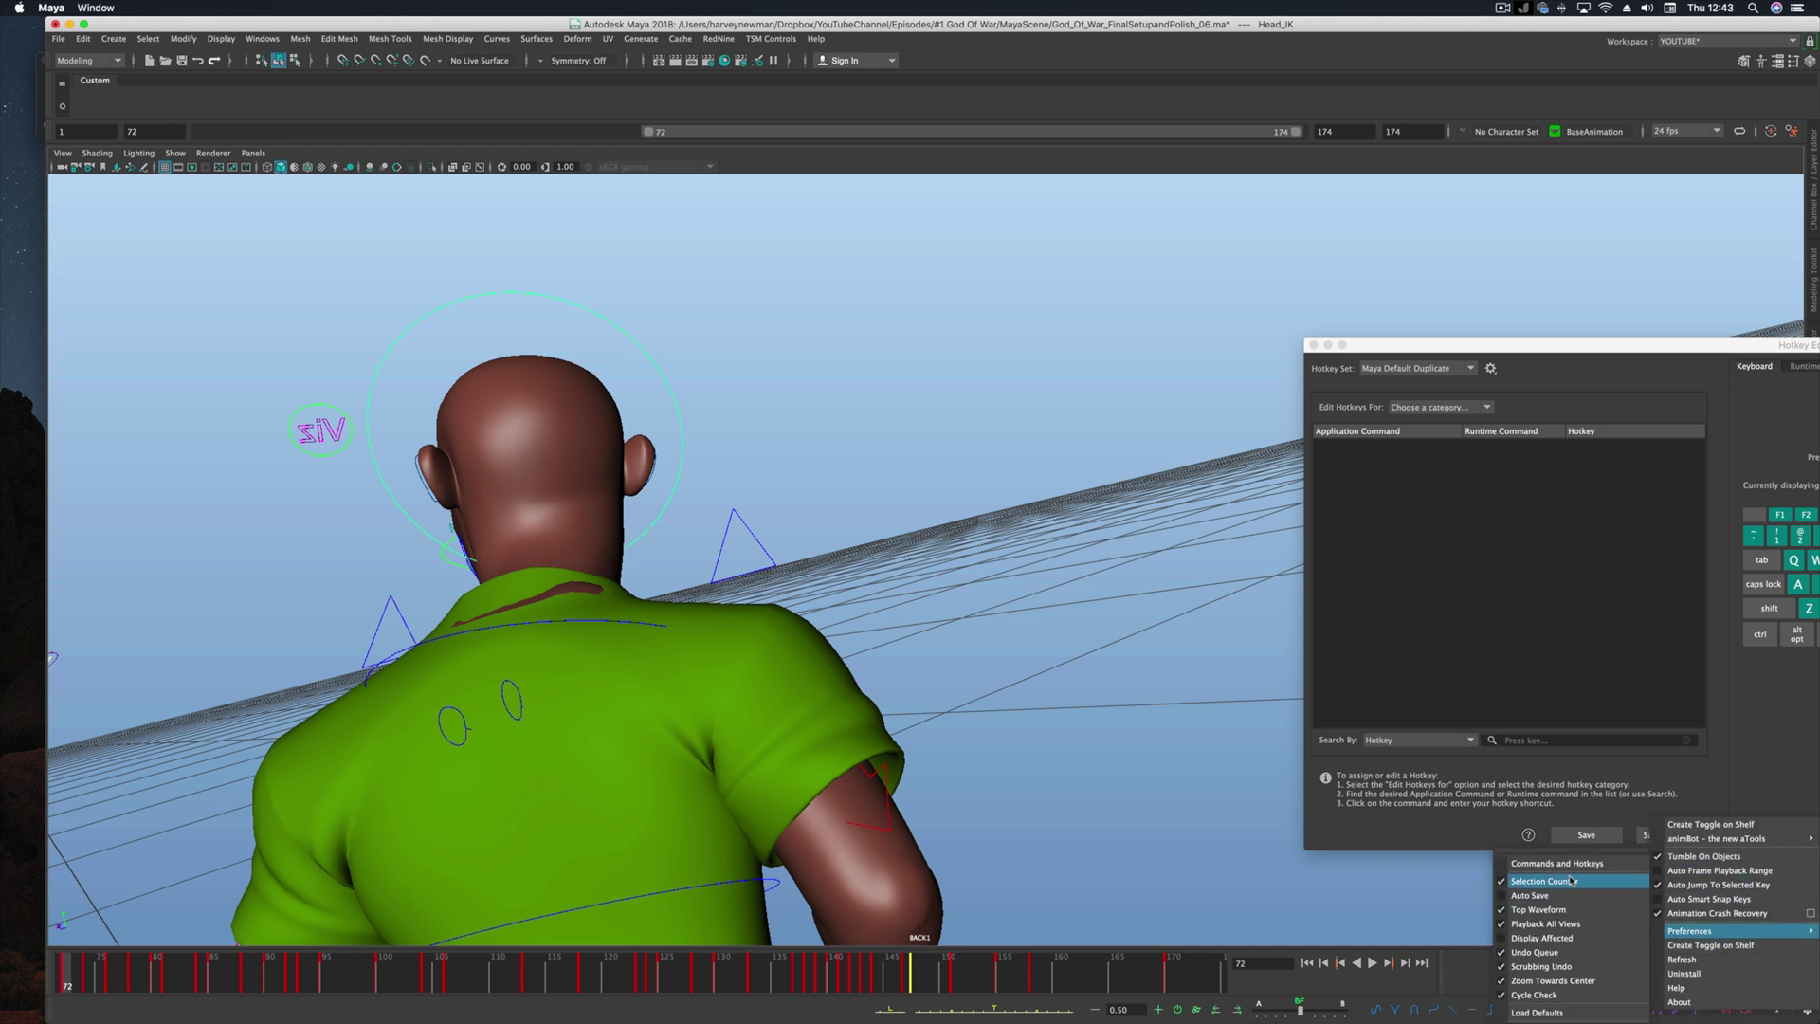
click(1573, 866)
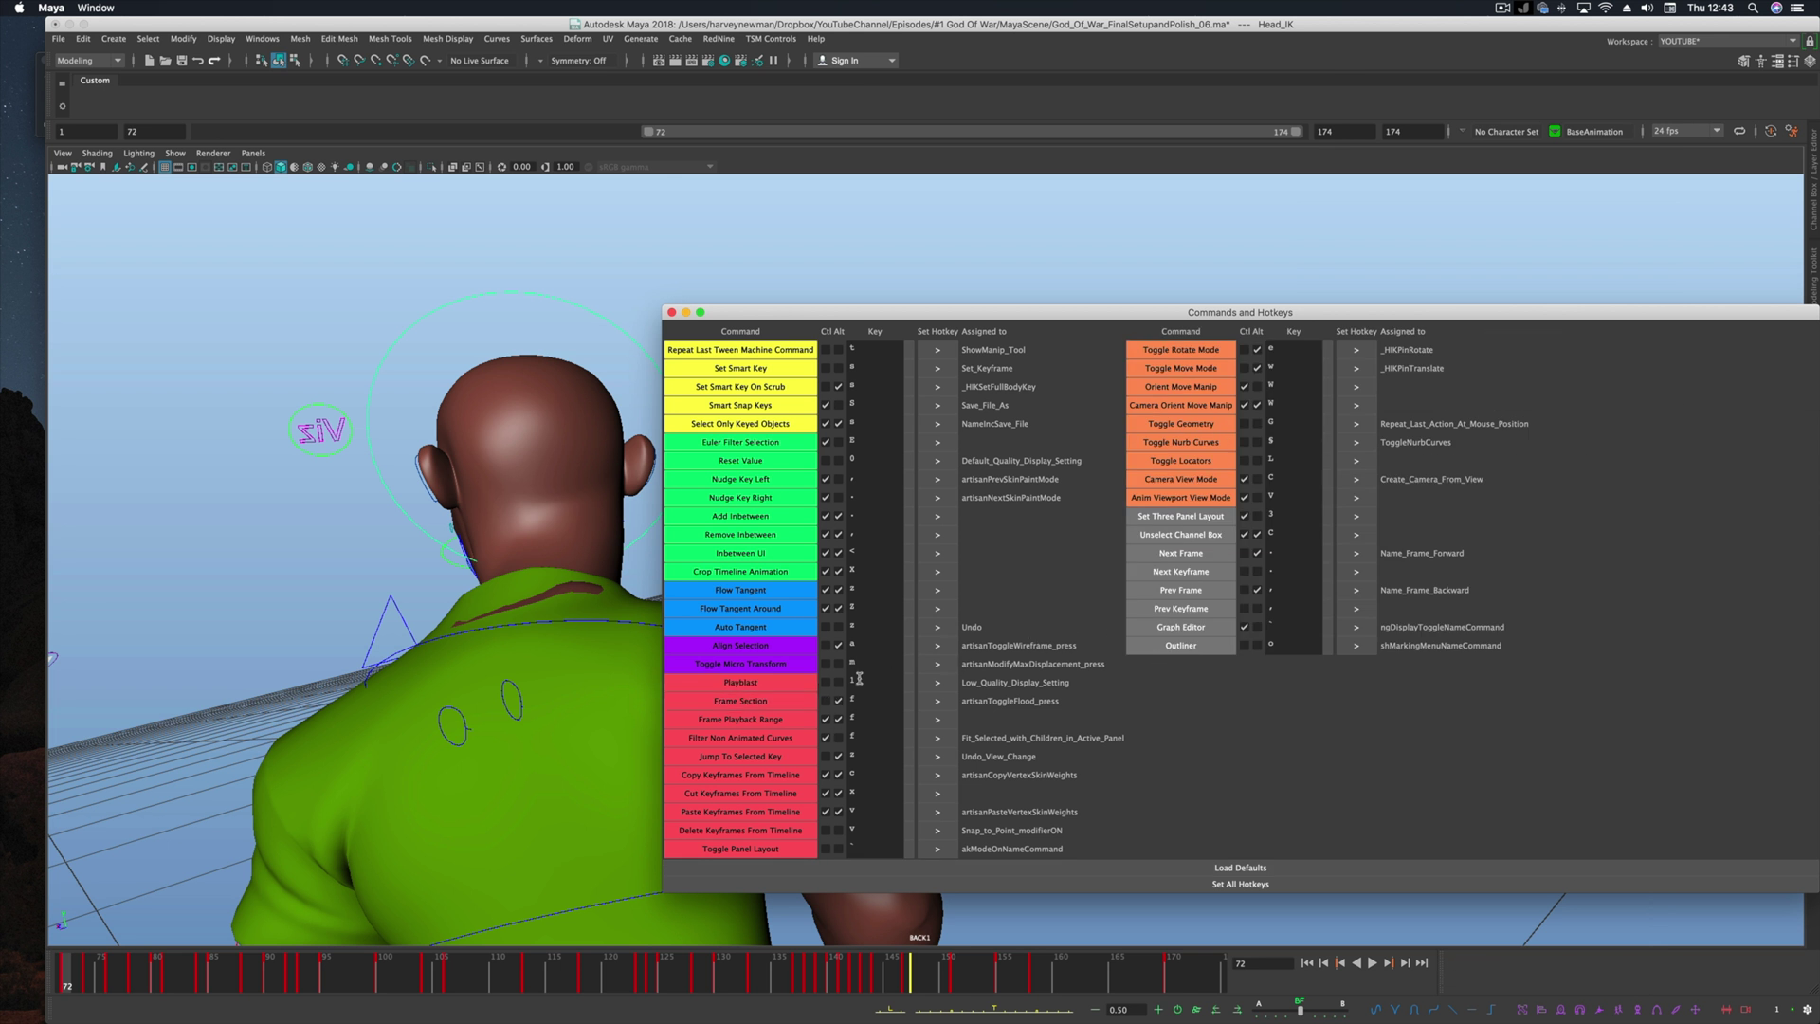
click(937, 683)
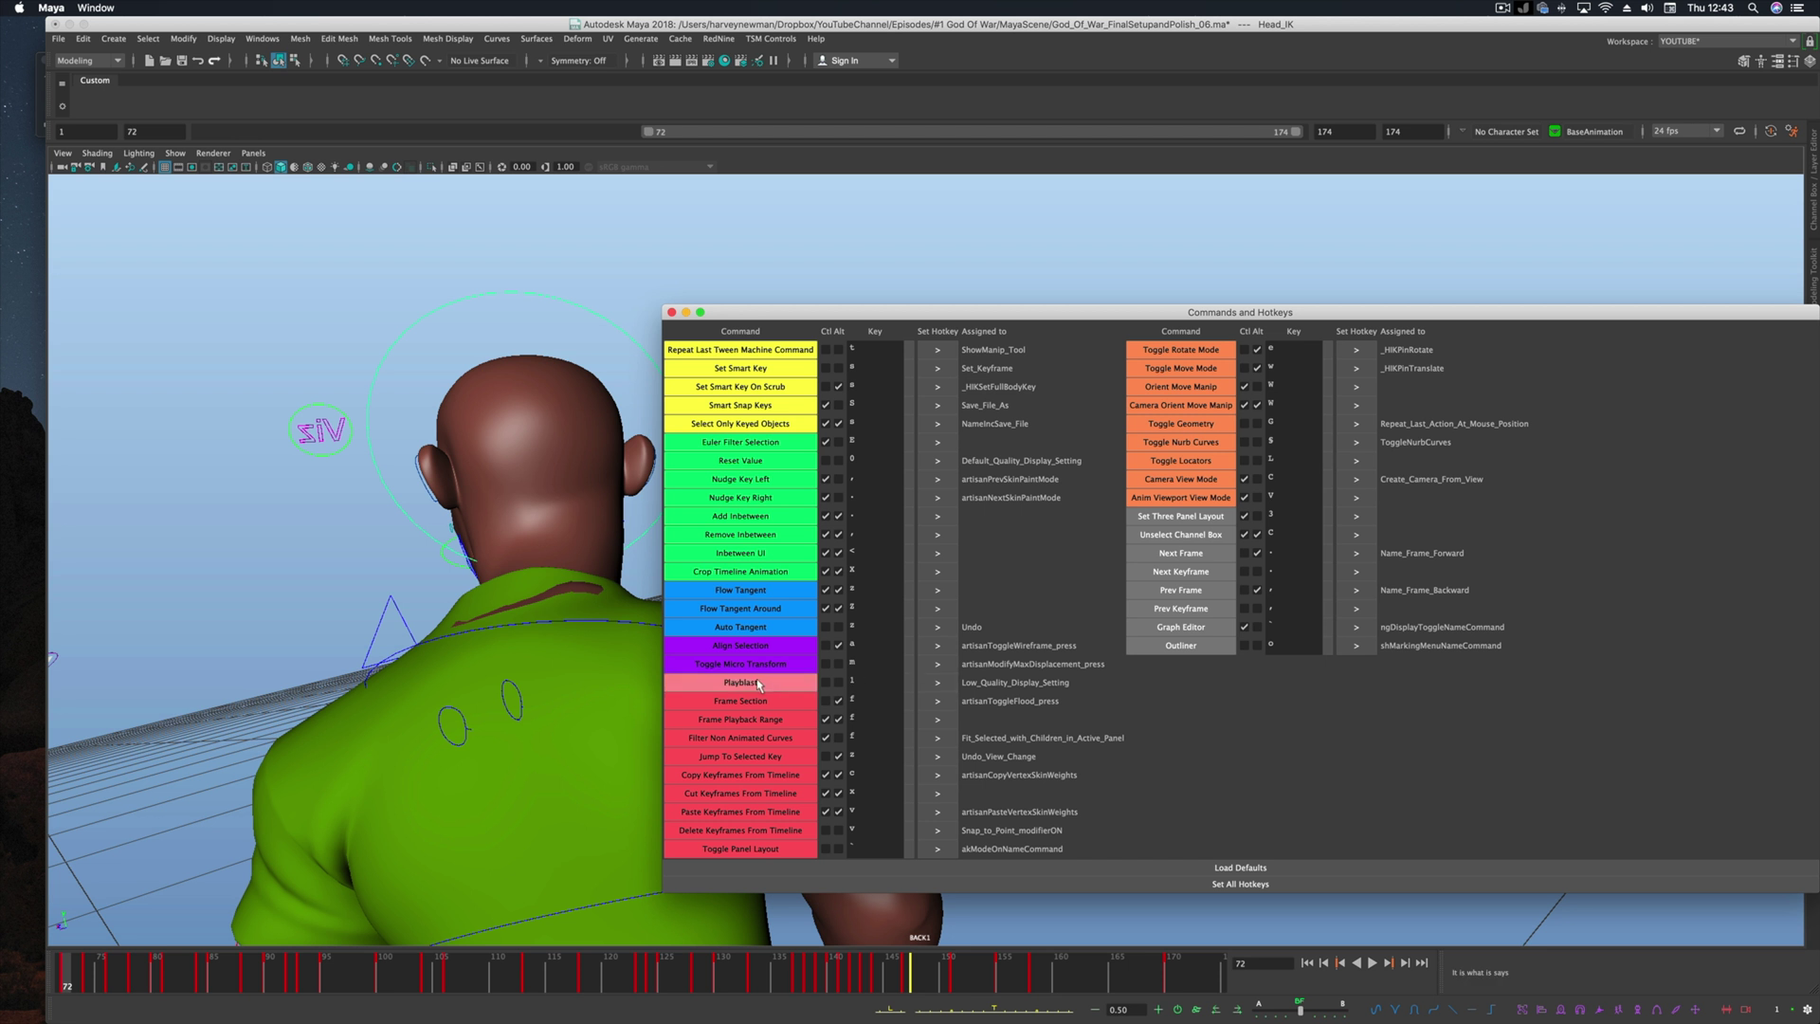
click(943, 687)
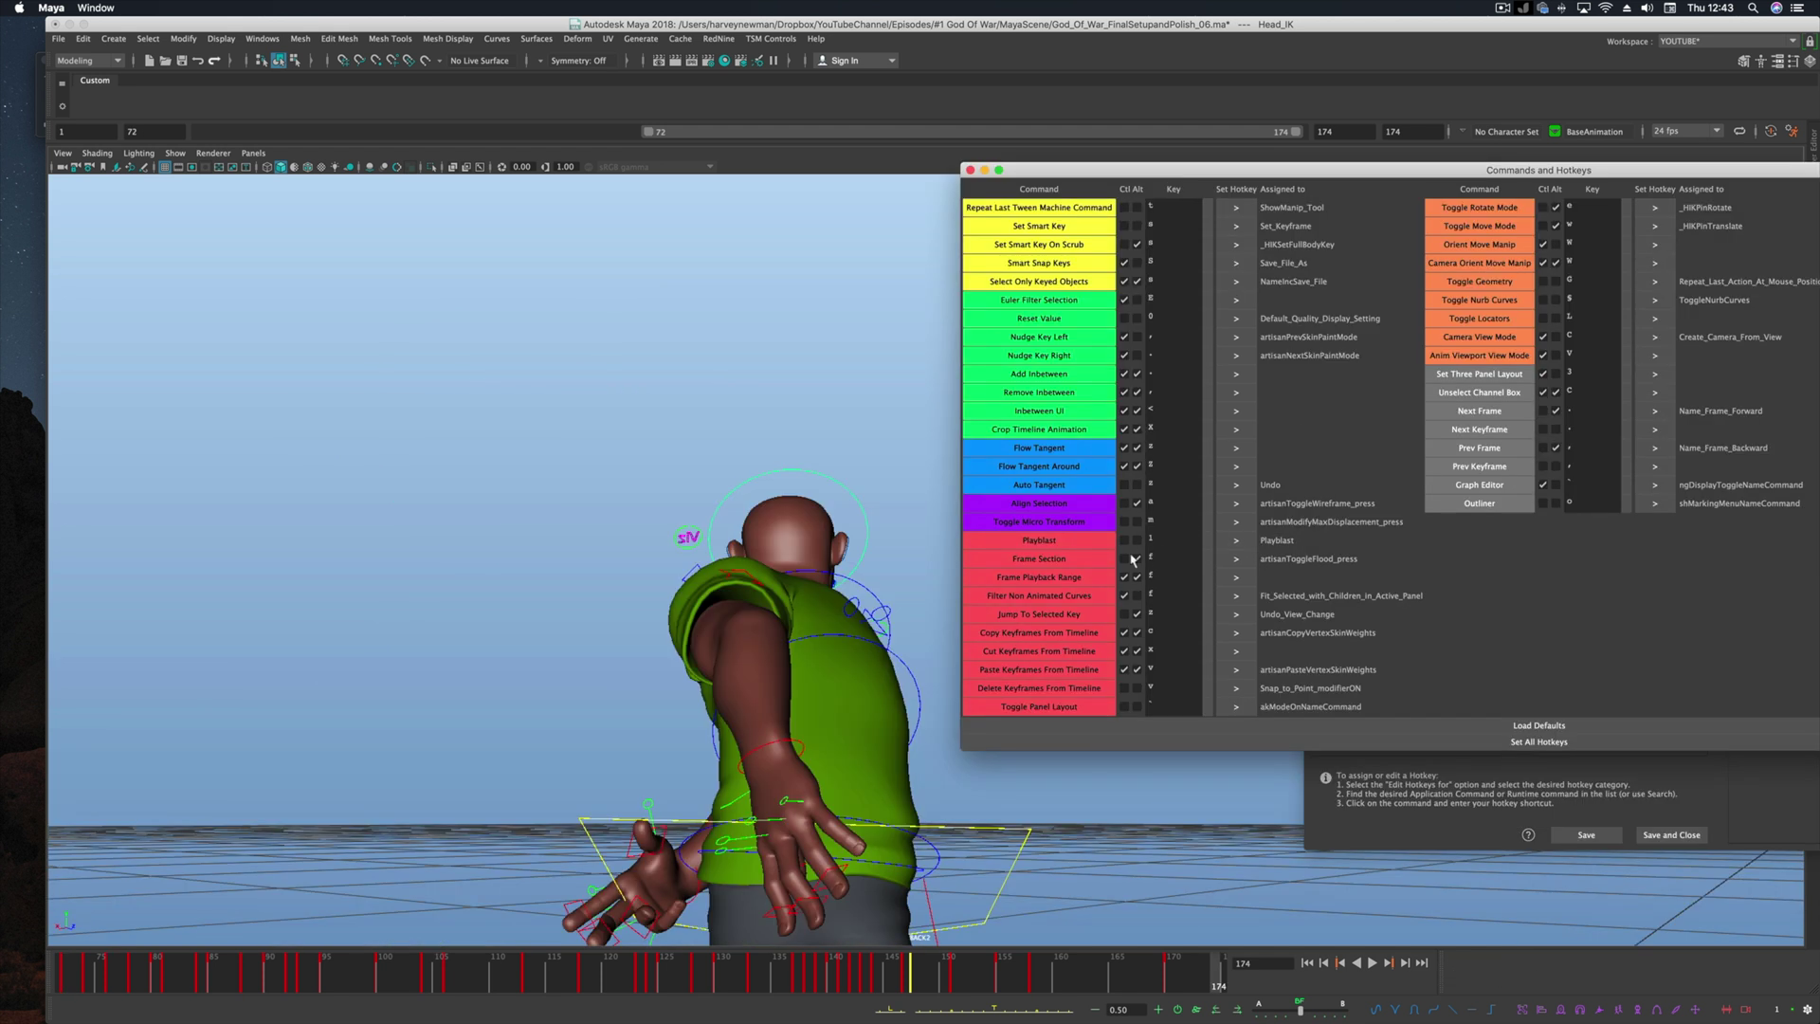
drag(165, 977, 49, 965)
key(i)
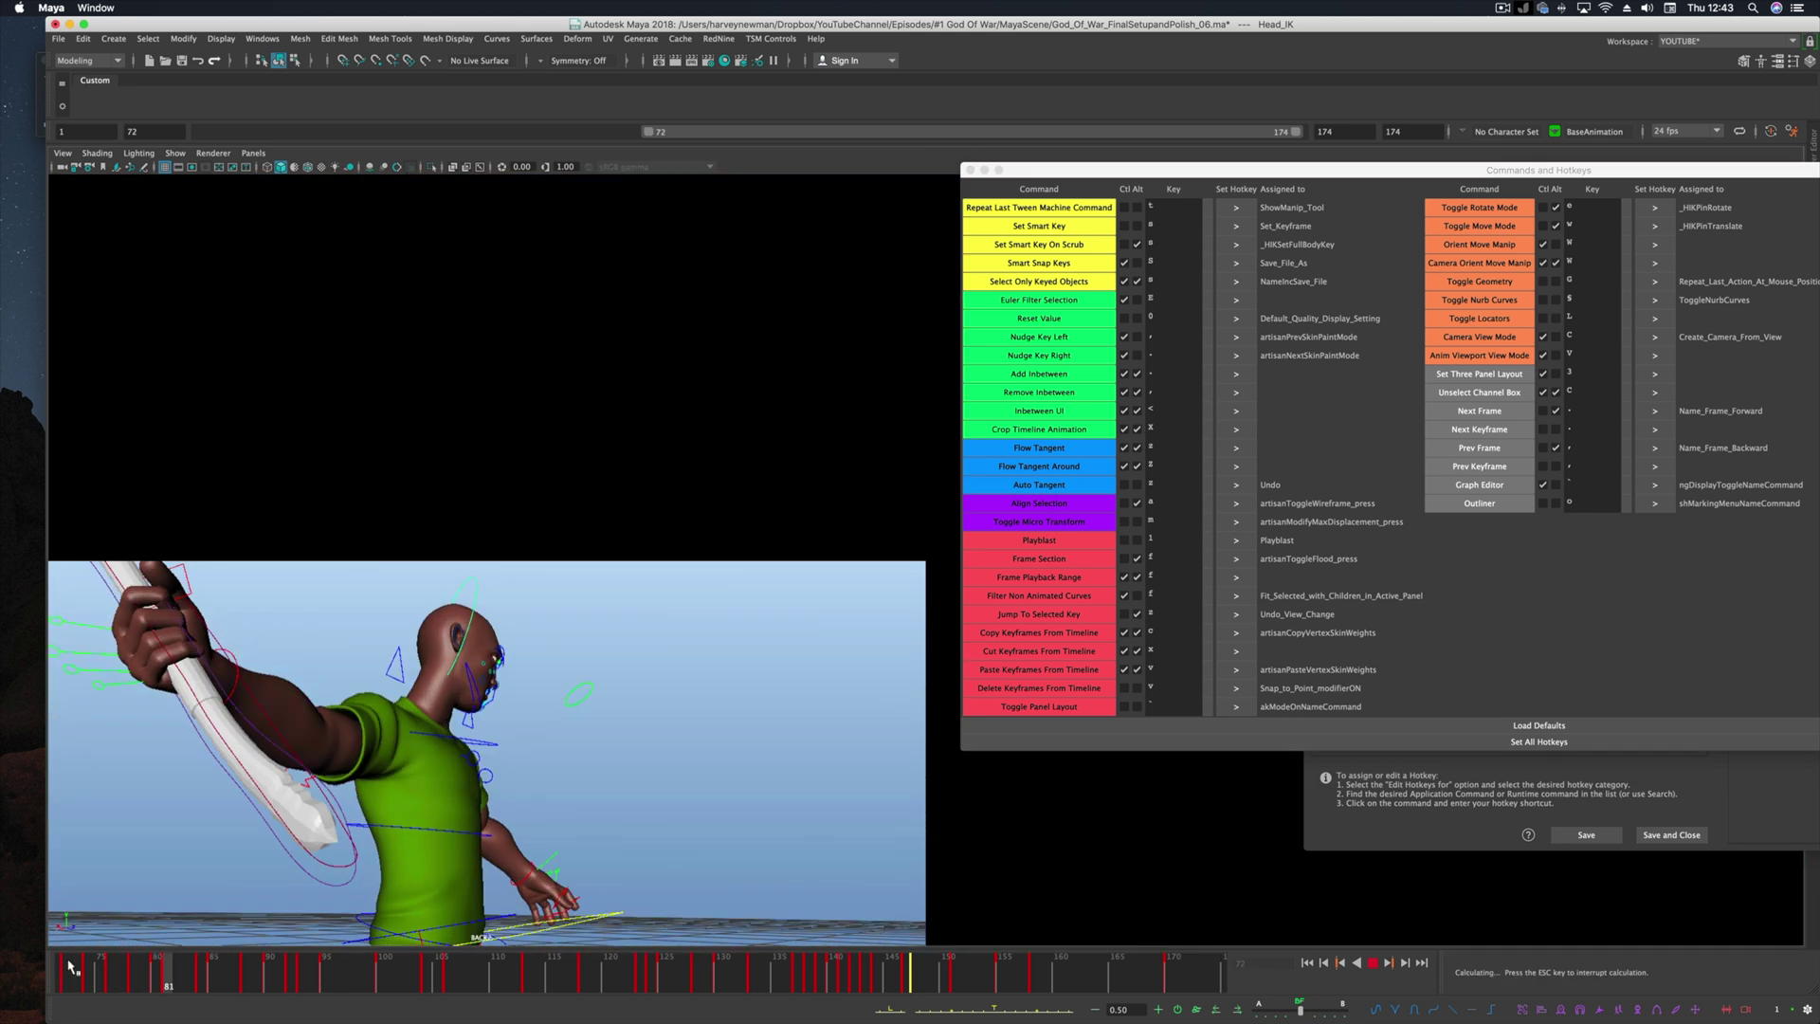